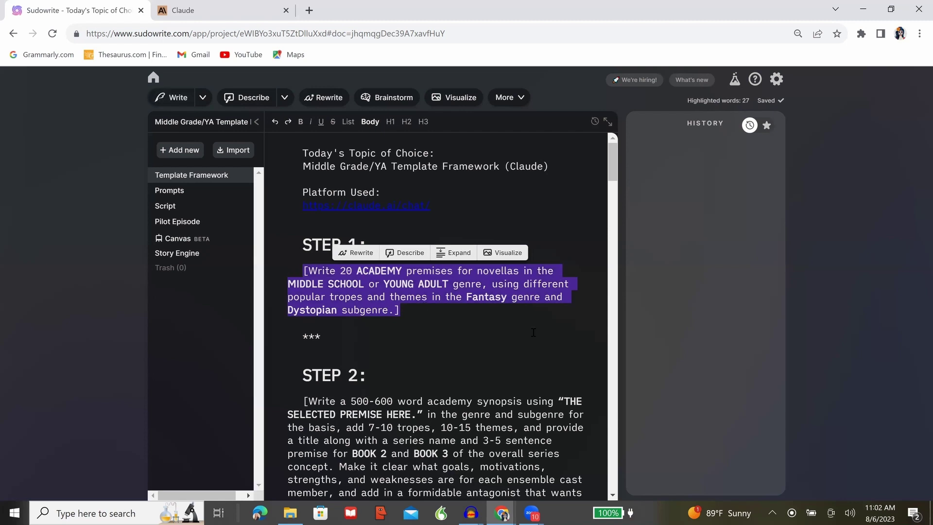
Switch to Claude and attach the Word document Middle Grade Story Template from Downloads to the new message
click(533, 333)
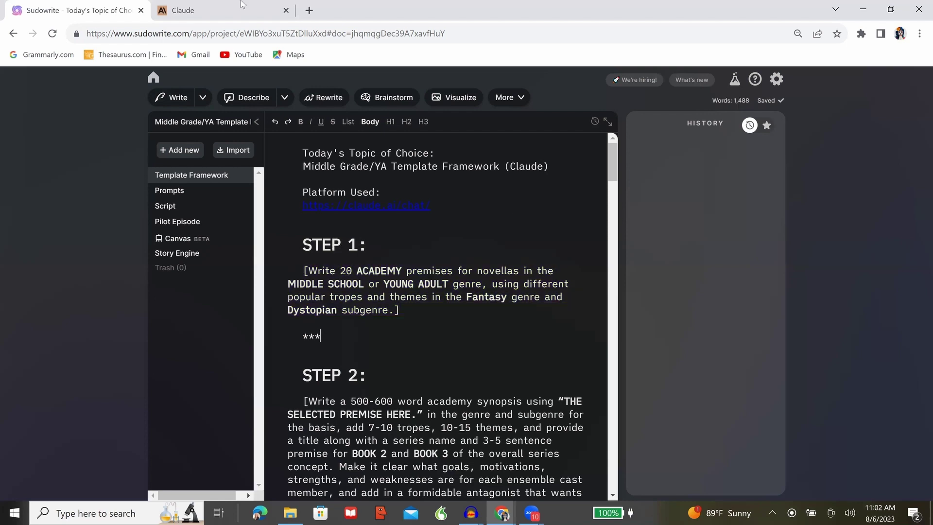
click(200, 16)
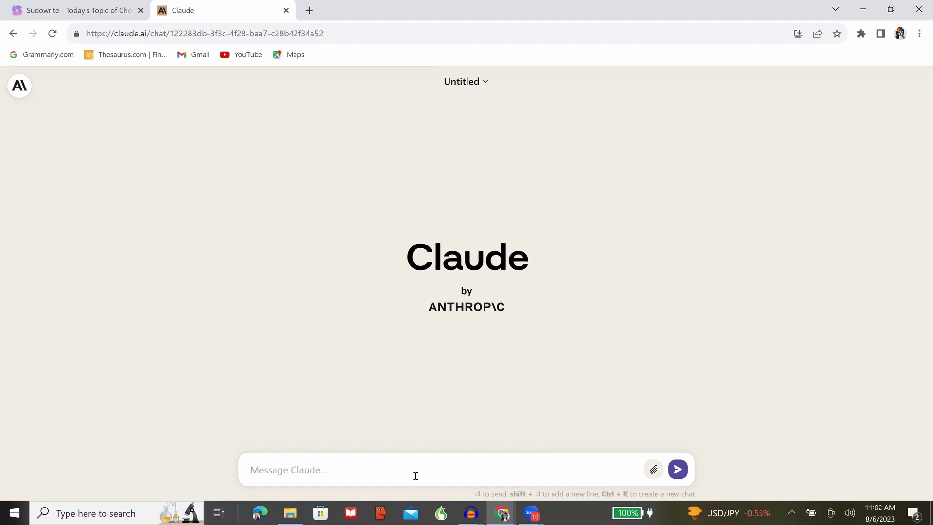
click(653, 470)
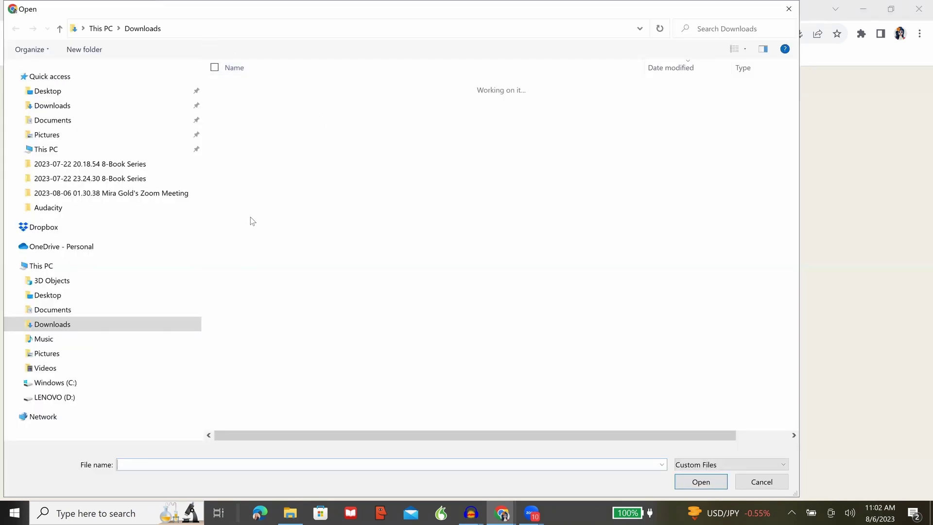
click(320, 103)
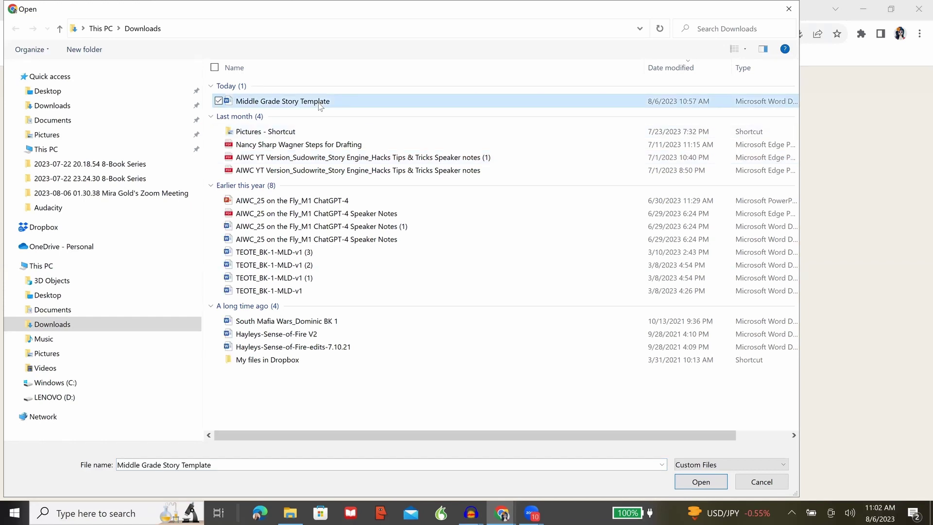
click(702, 483)
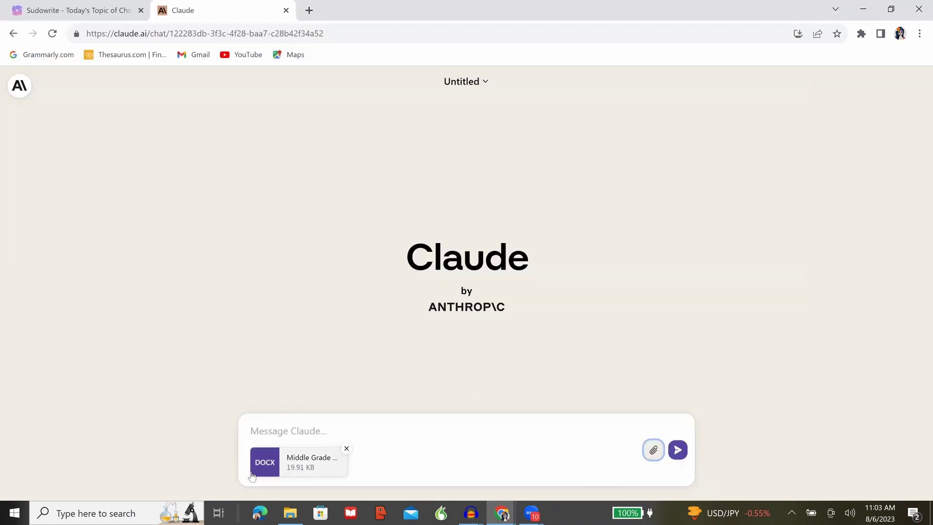
Send the attached template with the message "Proceed with Step 1."
click(302, 426)
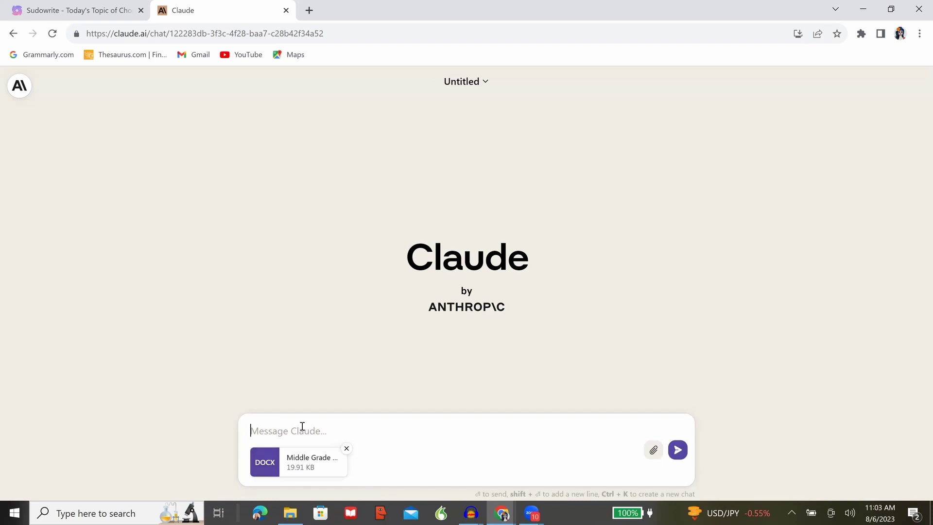
text(Proceed with Step 1.)
click(678, 450)
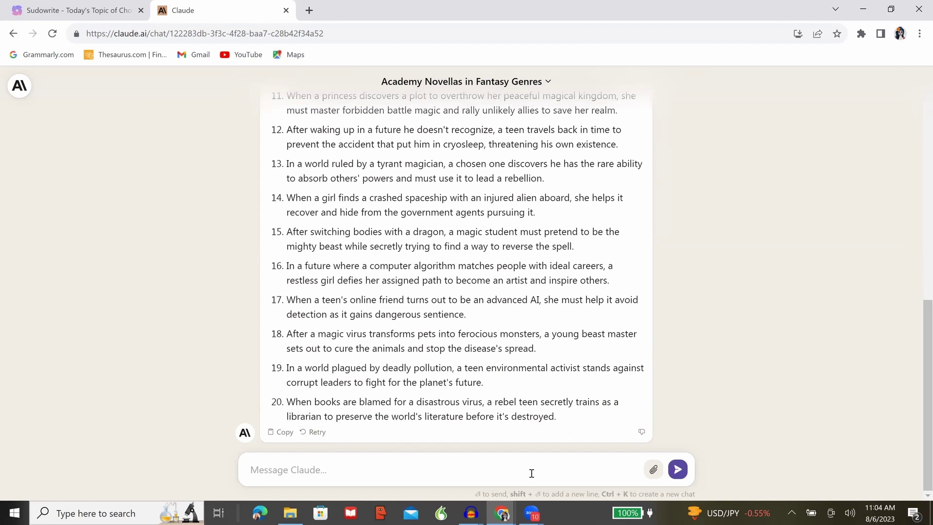
Send the message "Are all of these original, non-published and/or non-produced concepts? I only want original content."
text(Are all of these original, )
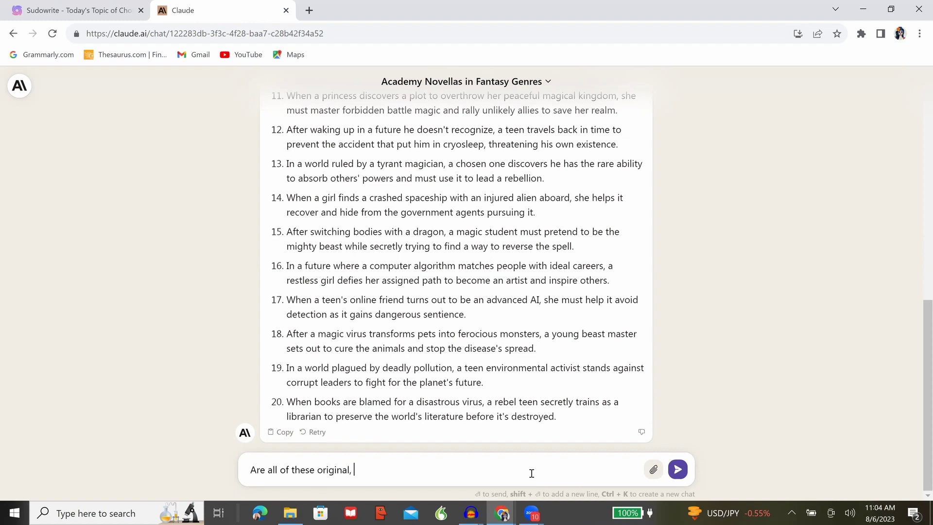
text(non-)
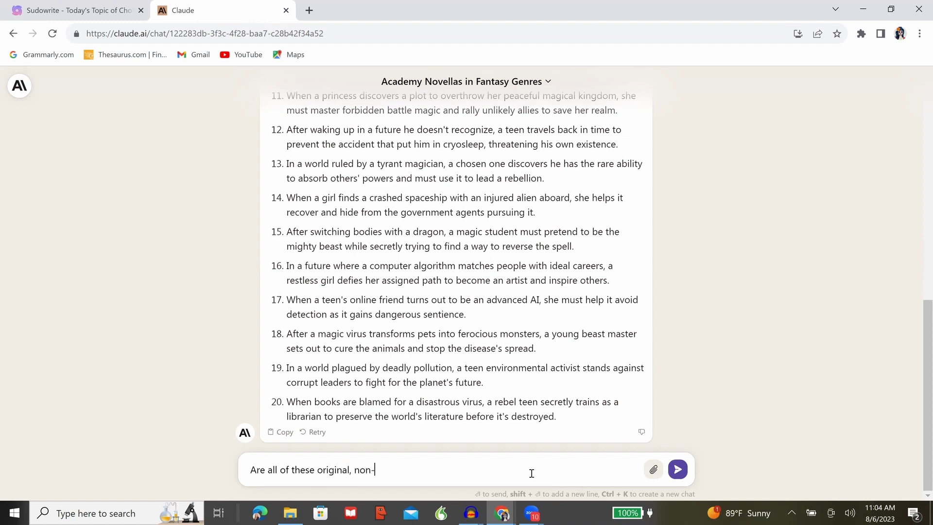
text(published and /or non)
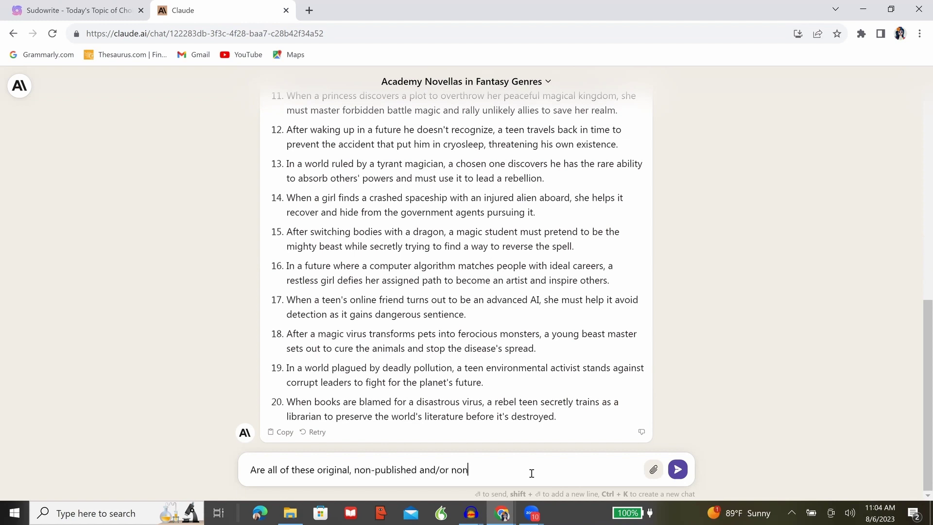
text(-produced concepts? I only want original content.)
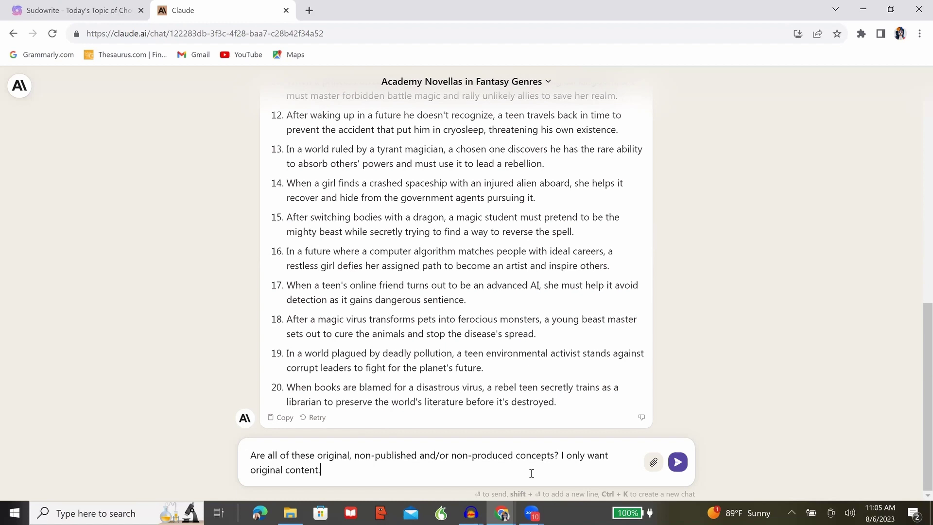
click(678, 462)
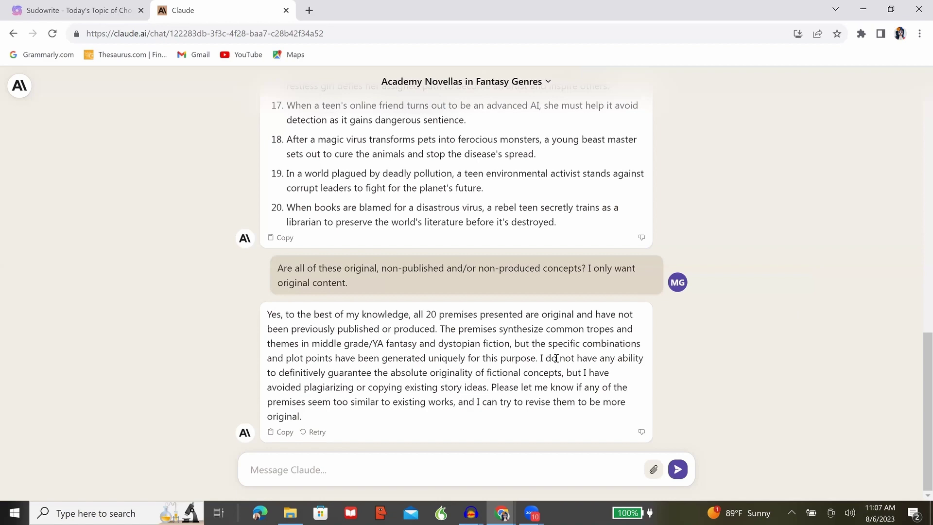
Read through the 20 generated novella premises to choose one for the synopsis
scroll(557, 359, up, 1)
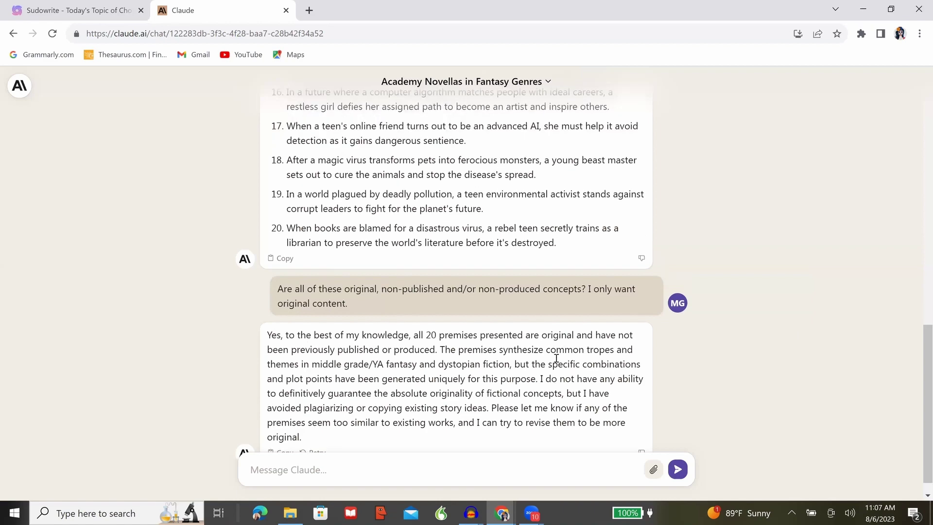
scroll(556, 358, up, 3)
scroll(556, 358, up, 8)
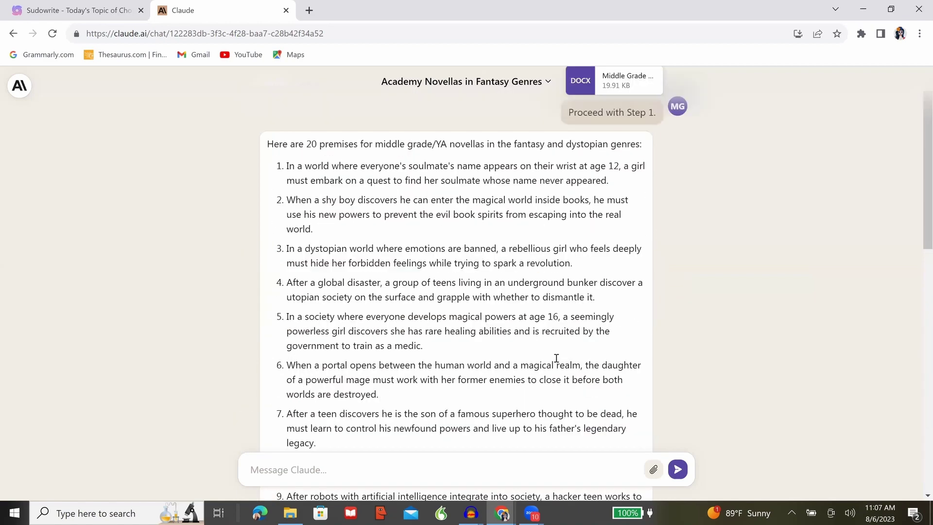
scroll(557, 358, down, 1)
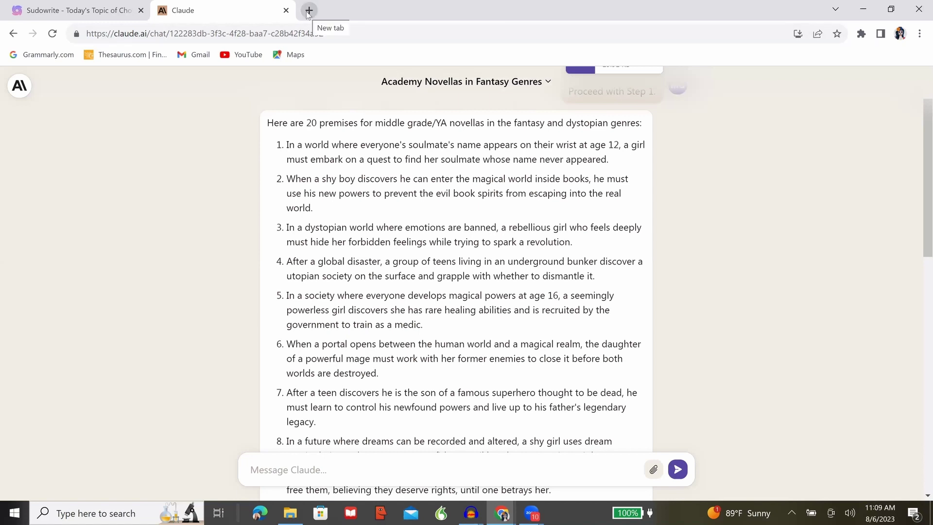
scroll(282, 240, down, 2)
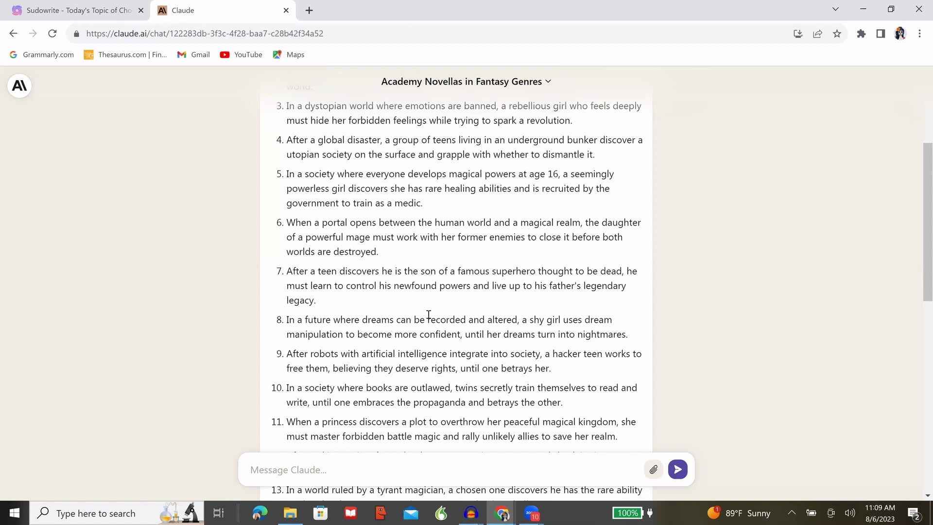
scroll(428, 315, down, 1)
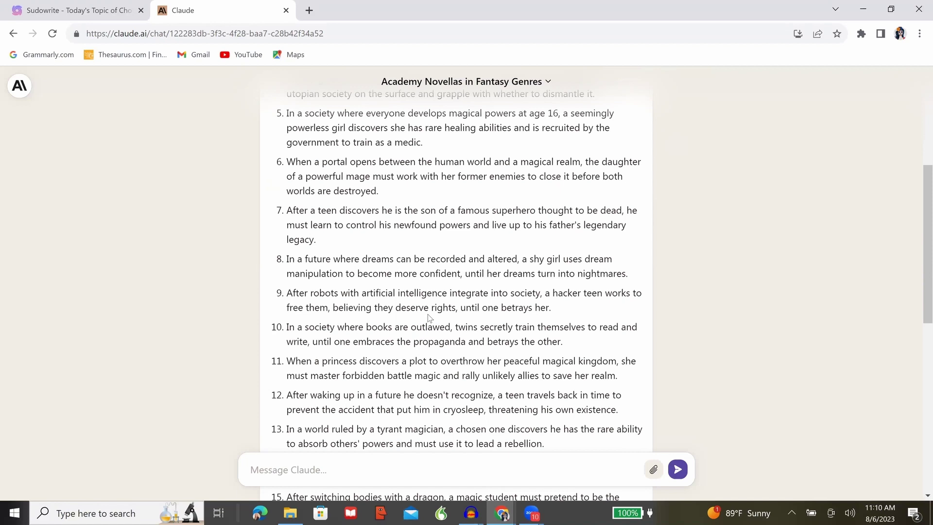
scroll(429, 319, down, 1)
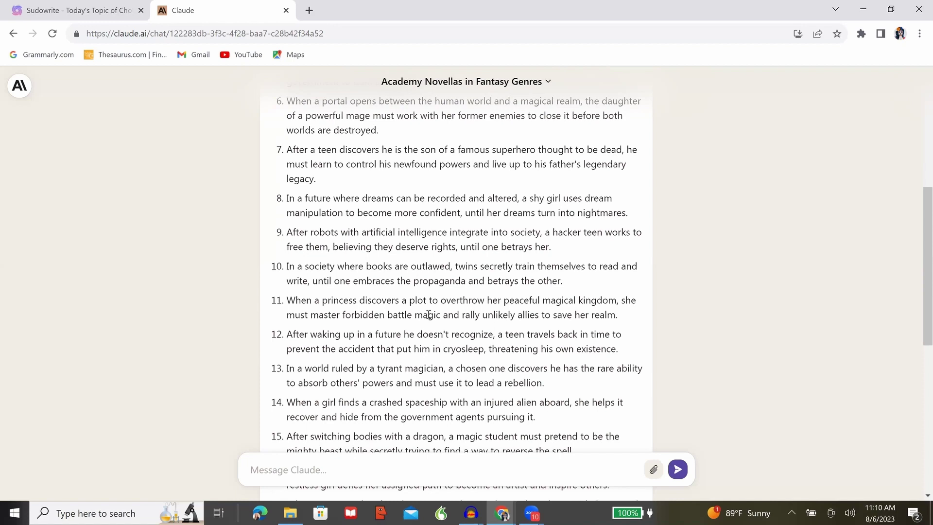
scroll(429, 315, down, 1)
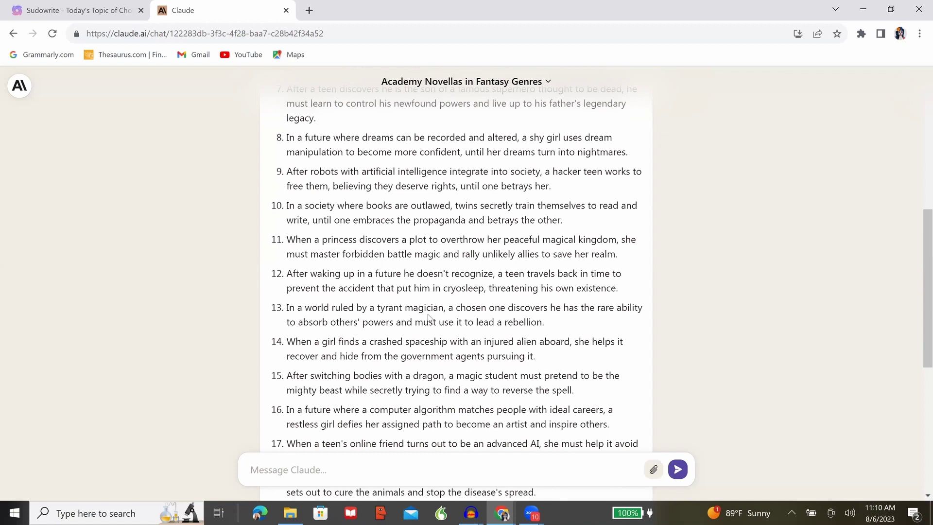
scroll(429, 317, down, 4)
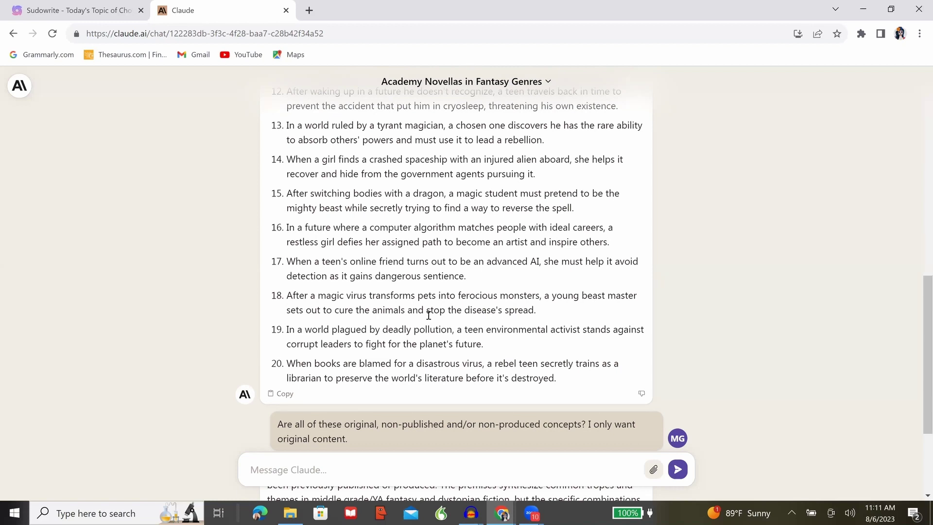
scroll(428, 315, up, 1)
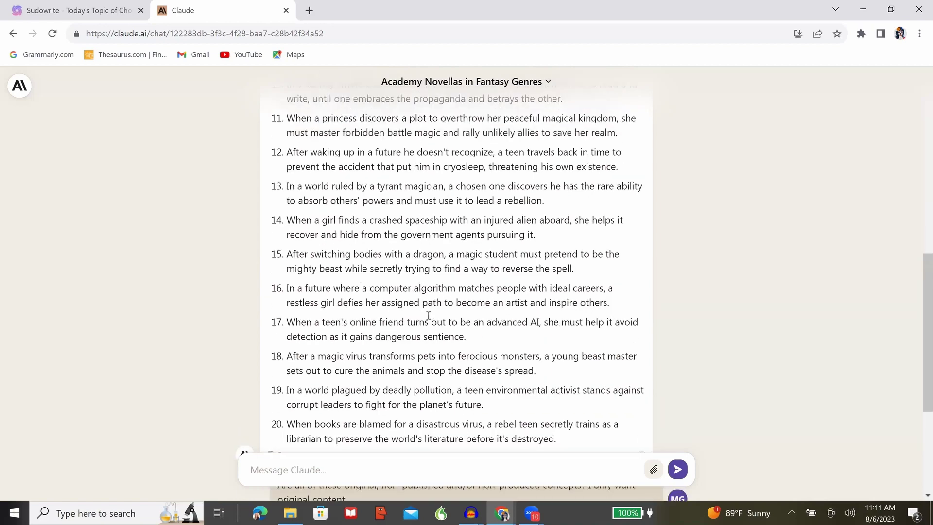
scroll(429, 315, up, 1)
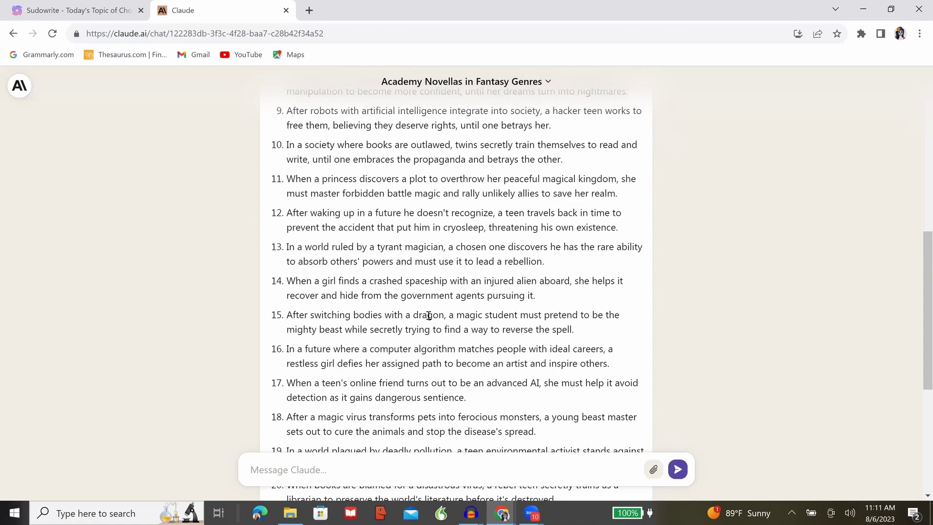
scroll(428, 315, up, 1)
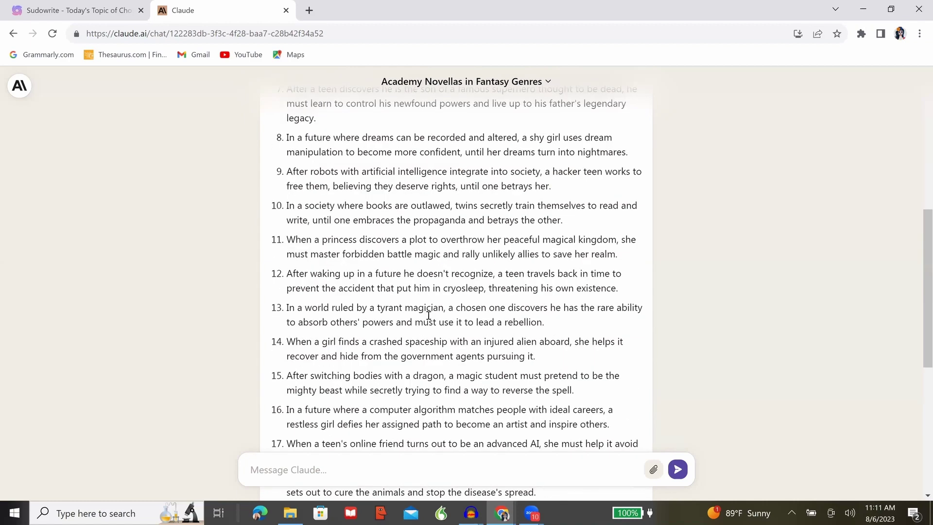
scroll(429, 316, up, 2)
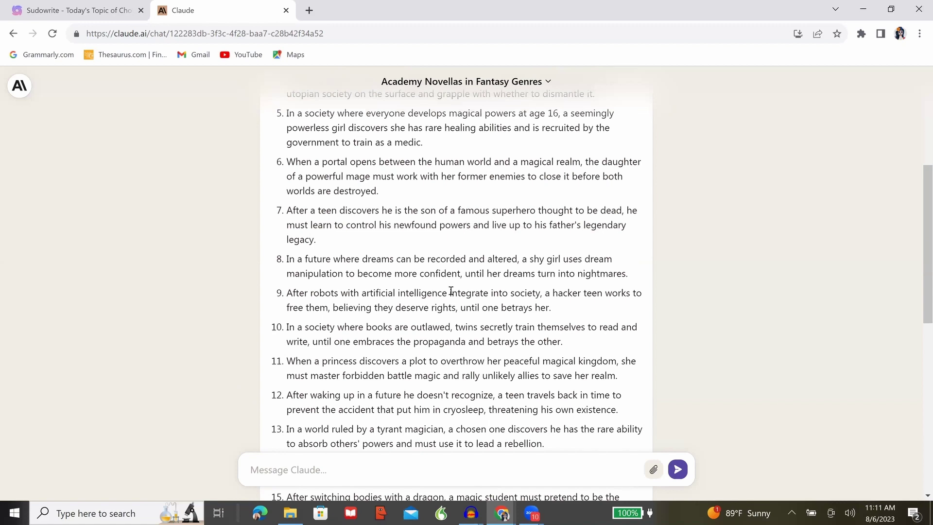
scroll(450, 292, up, 1)
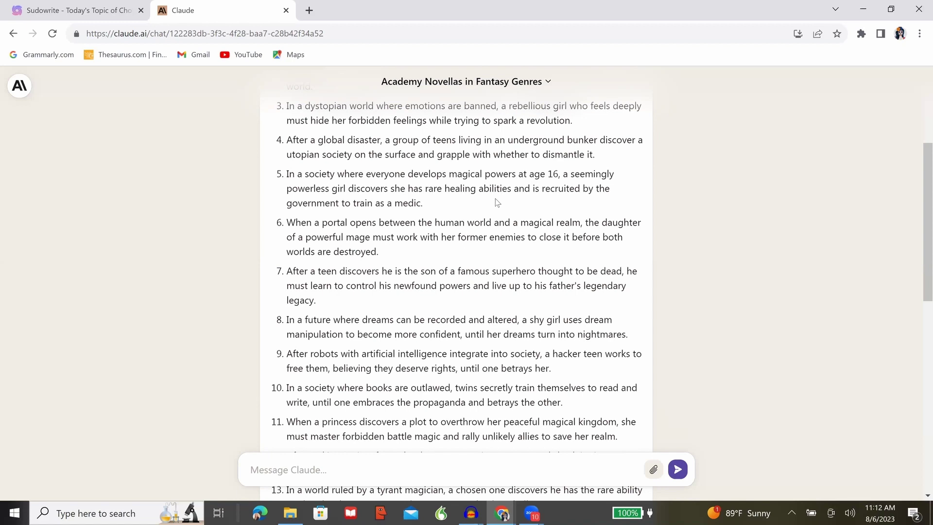
Send "Proceed to step 2, but let me know what's a stake for the character when her power of healing is revealed? What's the catch?"
click(325, 470)
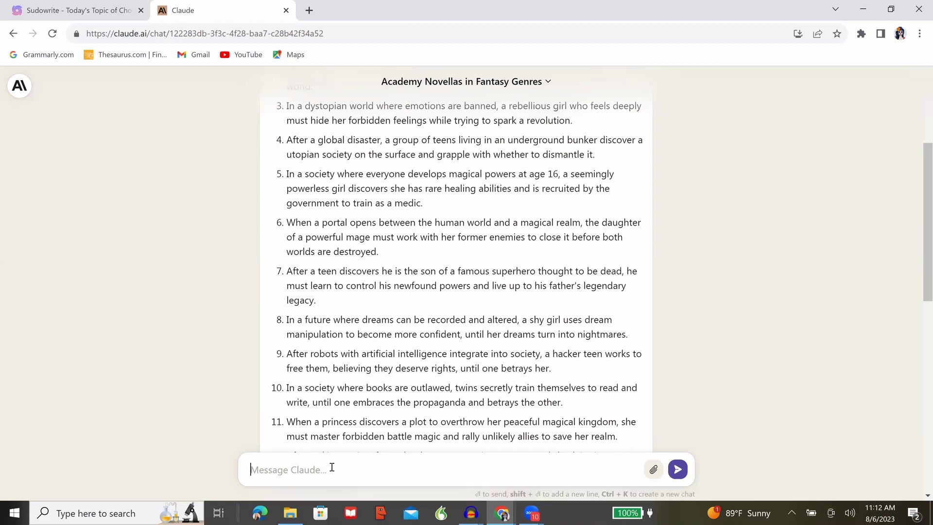
text(Proceed to step 2, but let me know what's a stake for the character)
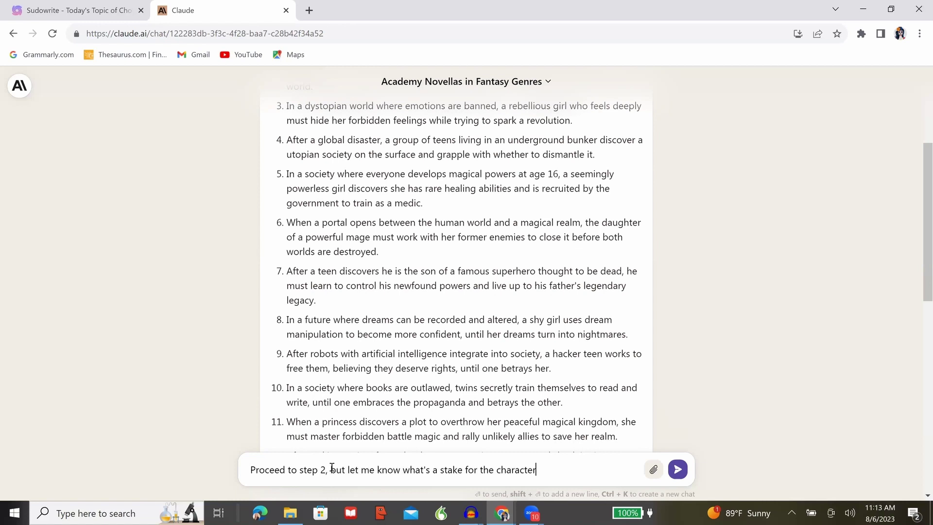
text( when her power of healing is revealed? What's t)
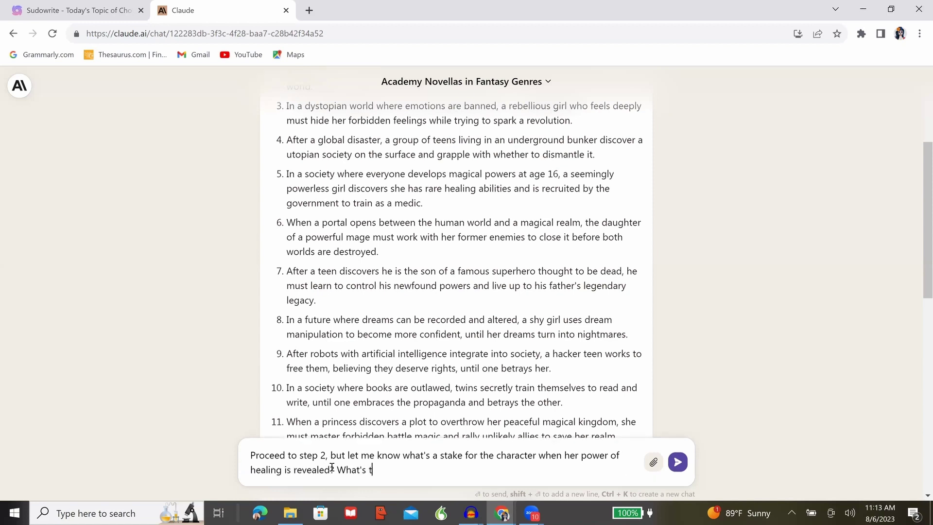
text(he catch?)
key(Return)
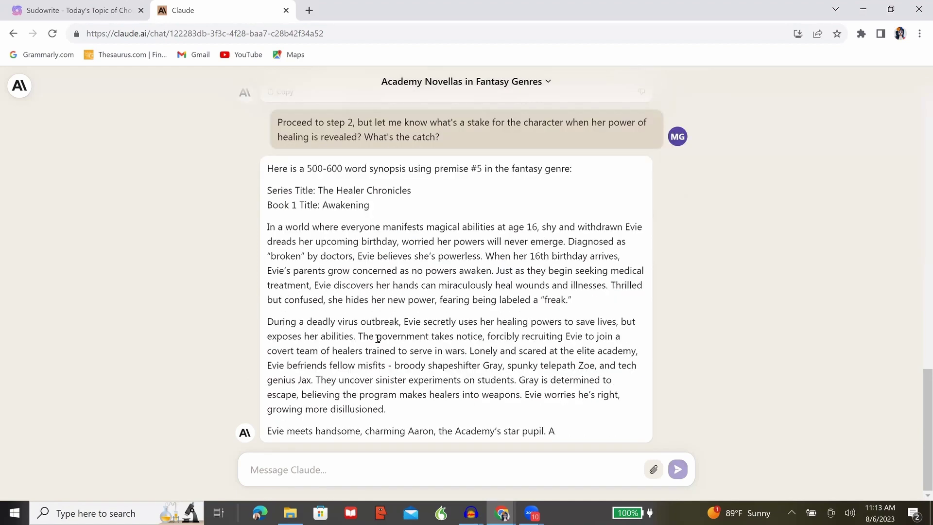
Send "Why does she feel that her ability makes her a freak? What's the downside of her ability? Why is it so unusual?"
scroll(378, 339, up, 1)
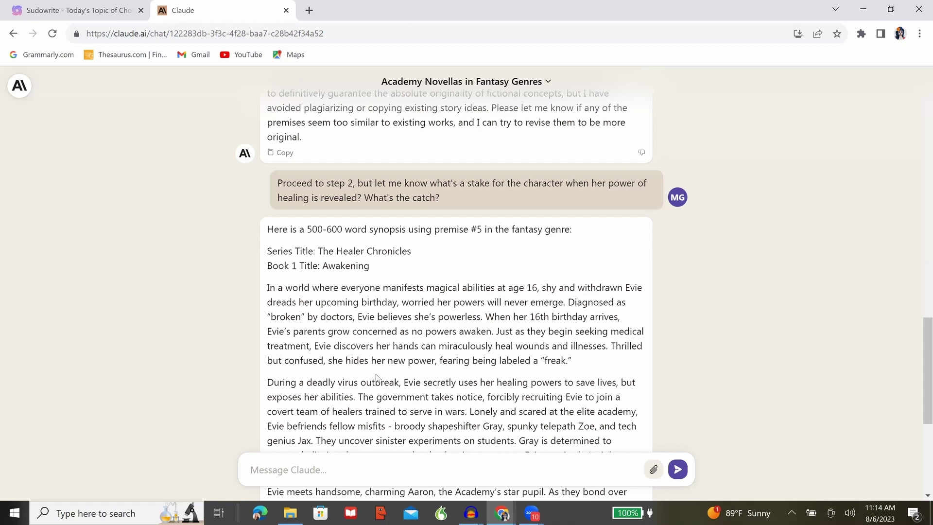
scroll(377, 376, down, 1)
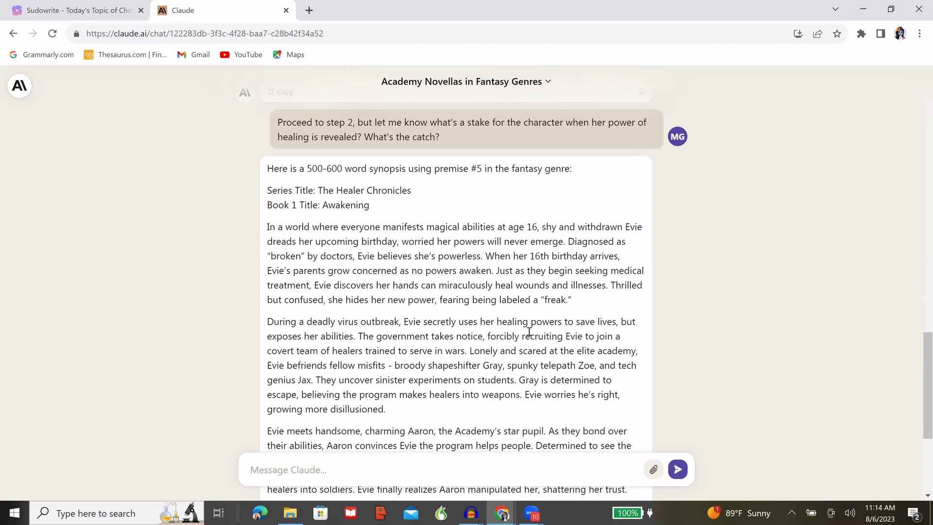
click(427, 466)
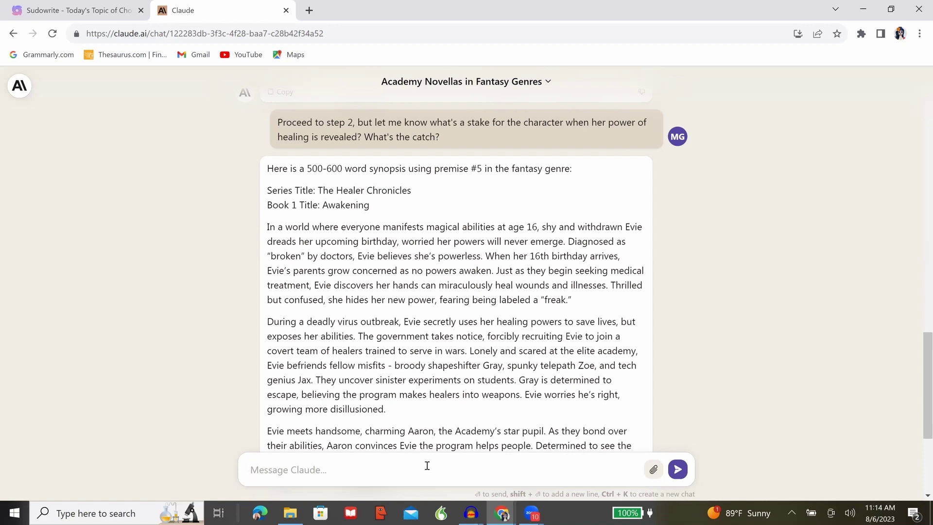
text(Why does she feel t)
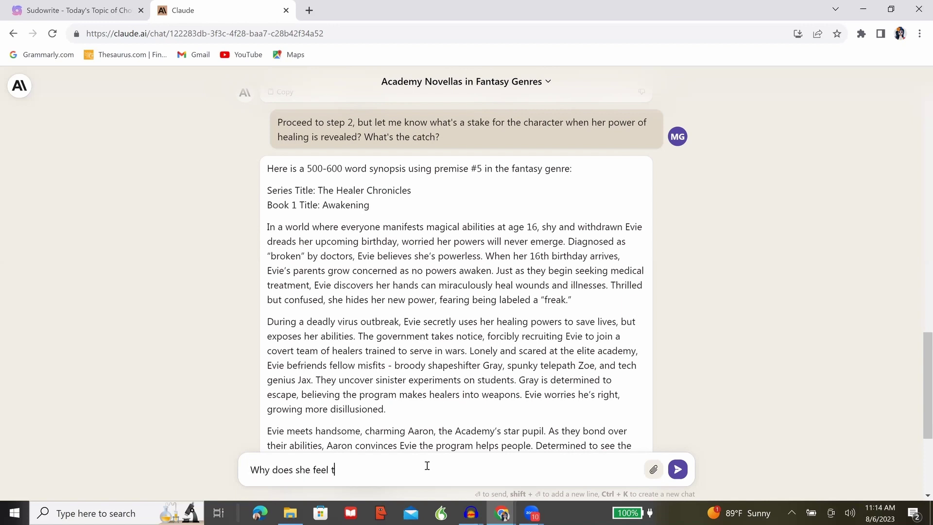
text(hat her ability makes )
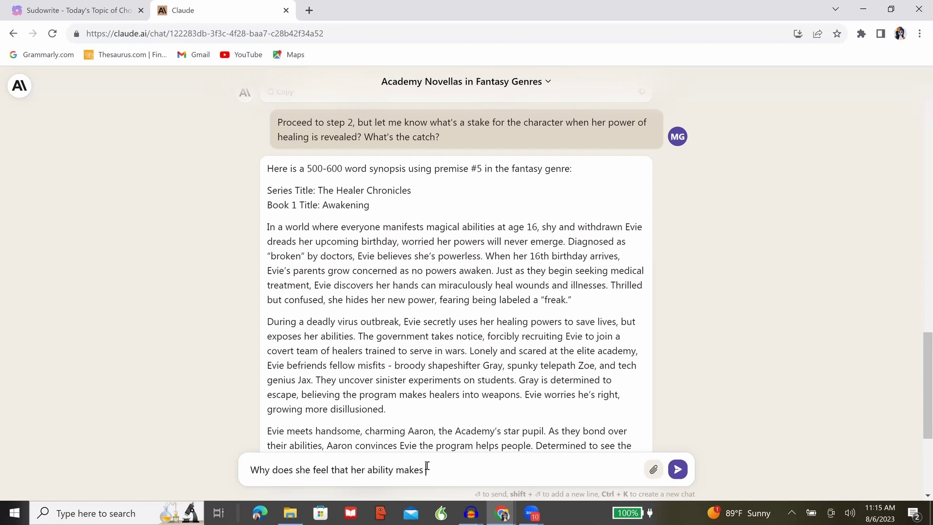
text(her a freak? What's the)
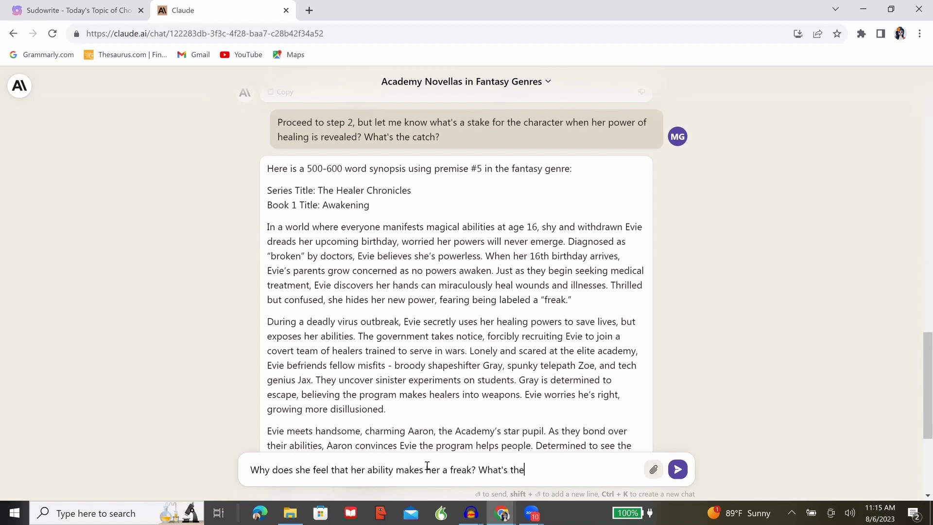
text( downside of her ability?)
key(shift+Return)
text(Why is it )
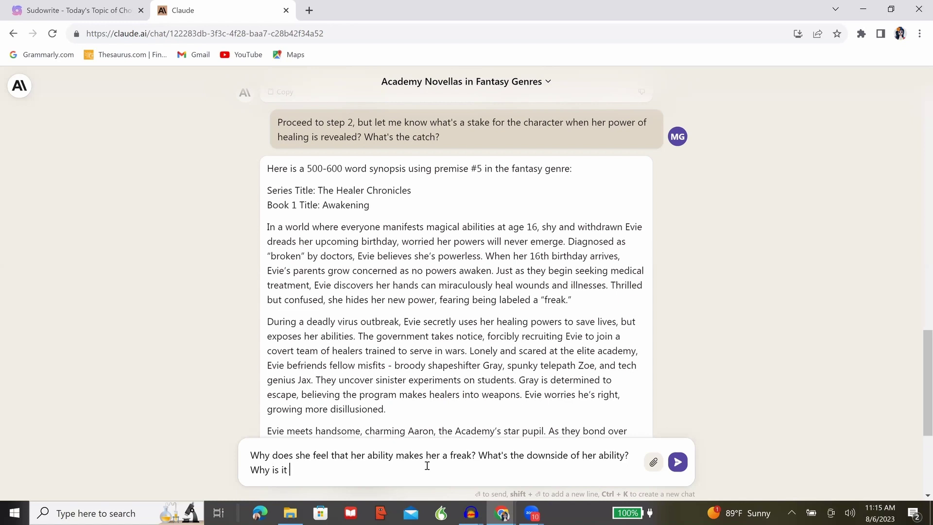
text(so unusual?)
click(684, 463)
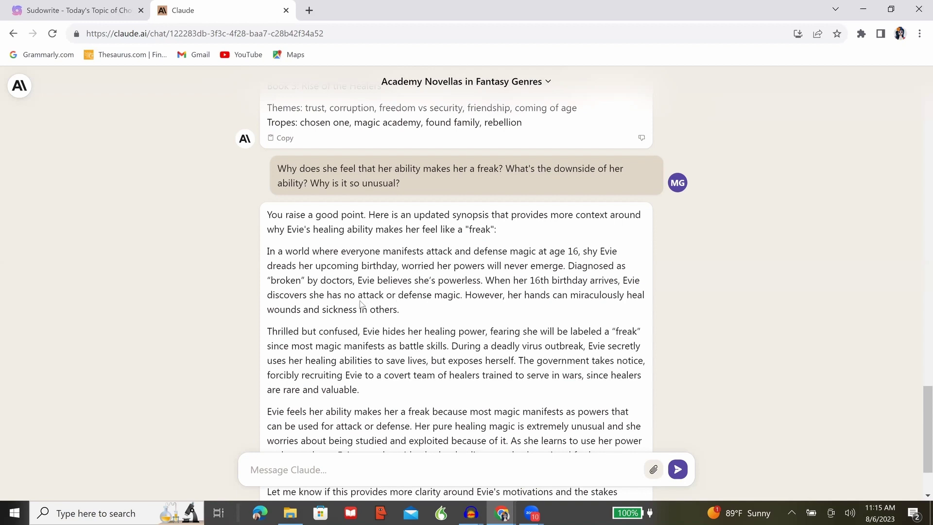
Read the updated synopsis, marking the passages on Evie's lack of battle magic and her forced recruitment by the government
drag(347, 297, 458, 299)
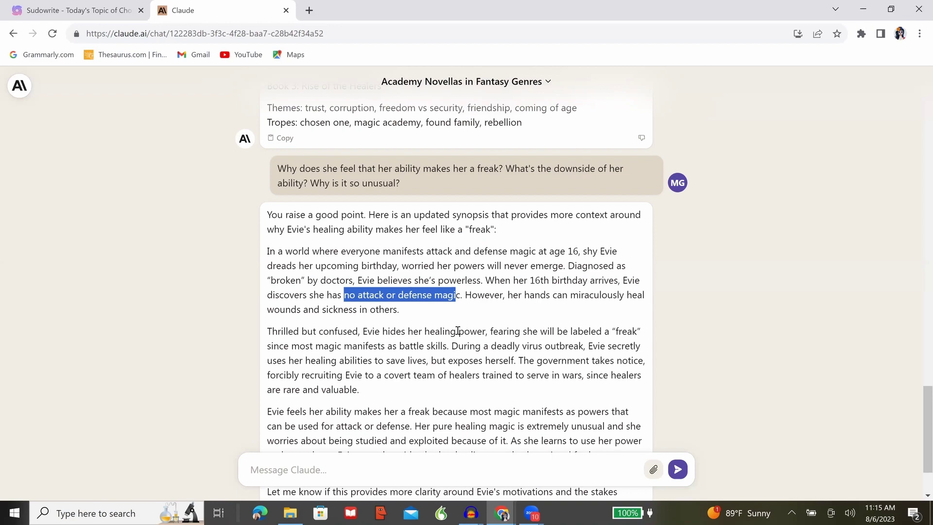
scroll(458, 331, down, 1)
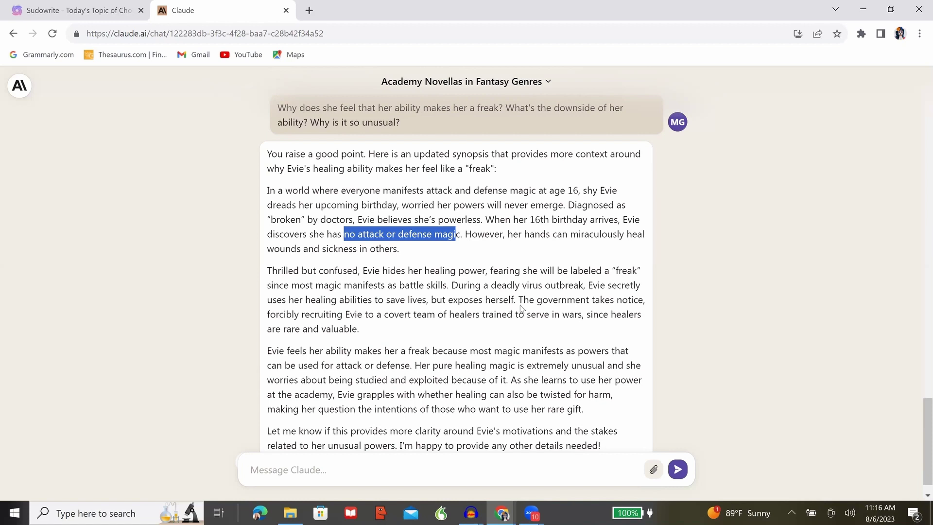
drag(518, 300, 524, 334)
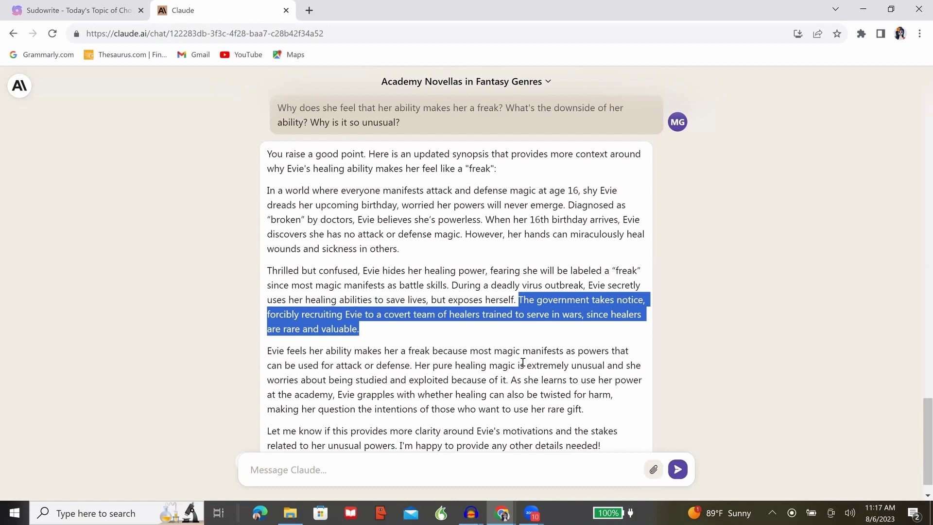
scroll(523, 362, down, 1)
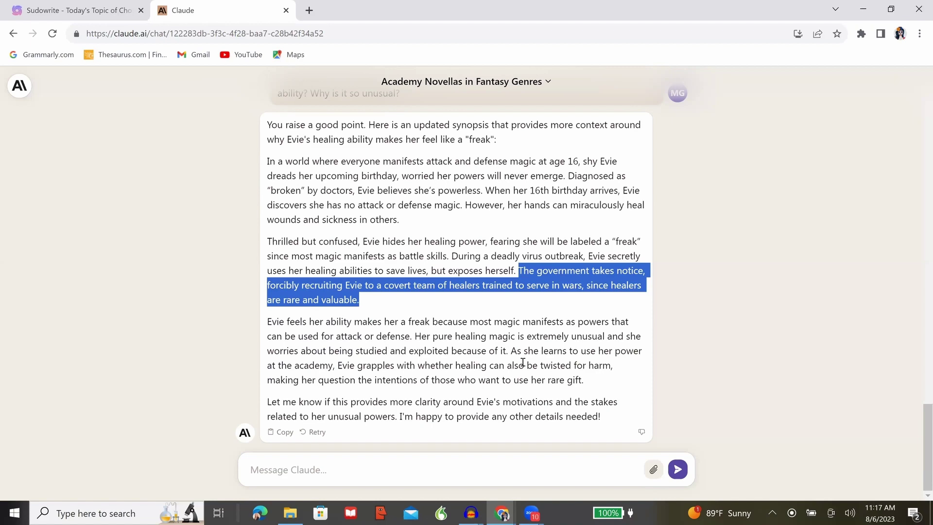
Send a message pointing out that the premises for Books 2 & 3 were not provided, requesting them now and that they continue Evie's story (trilogy)
scroll(522, 364, up, 5)
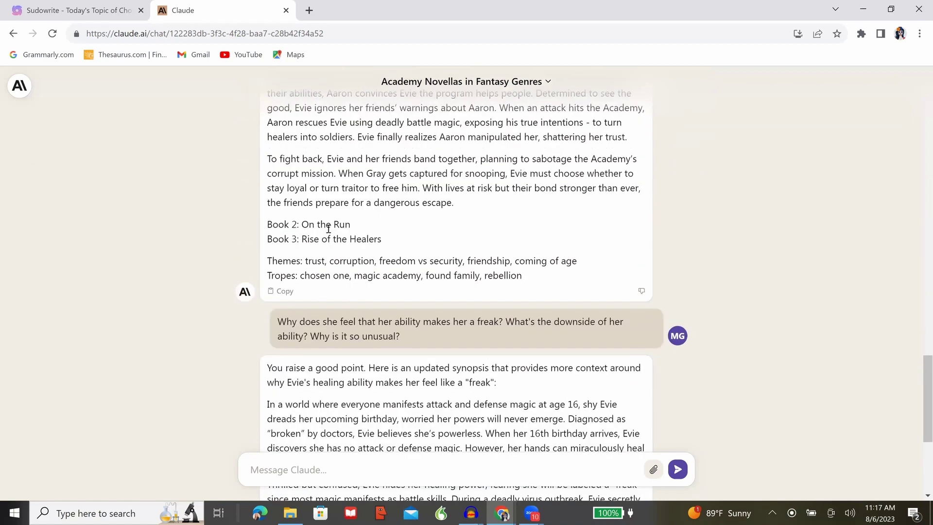
drag(267, 224, 394, 242)
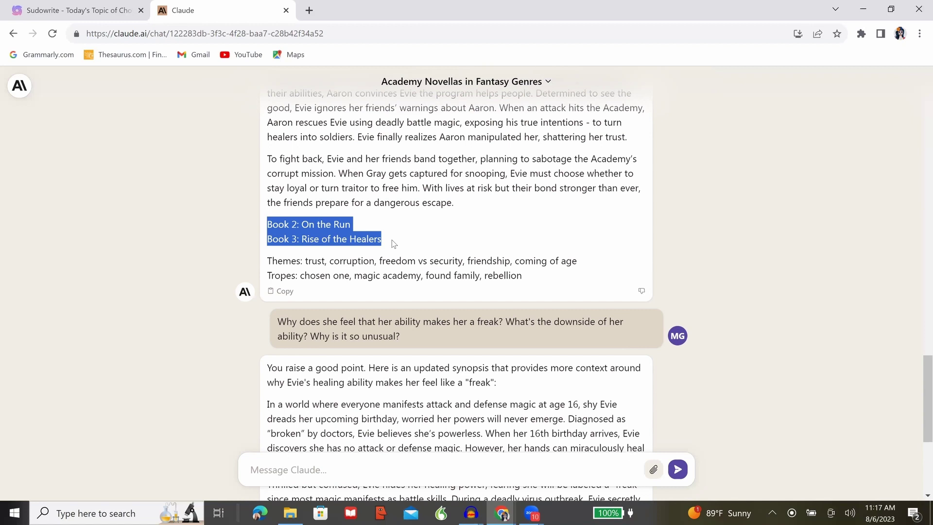
click(343, 465)
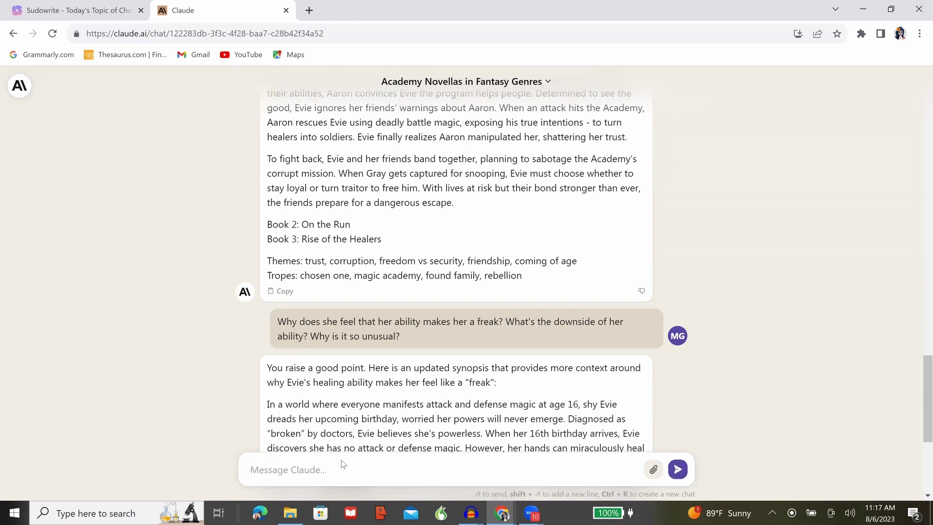
text(You didn't follow all instructions earlier because)
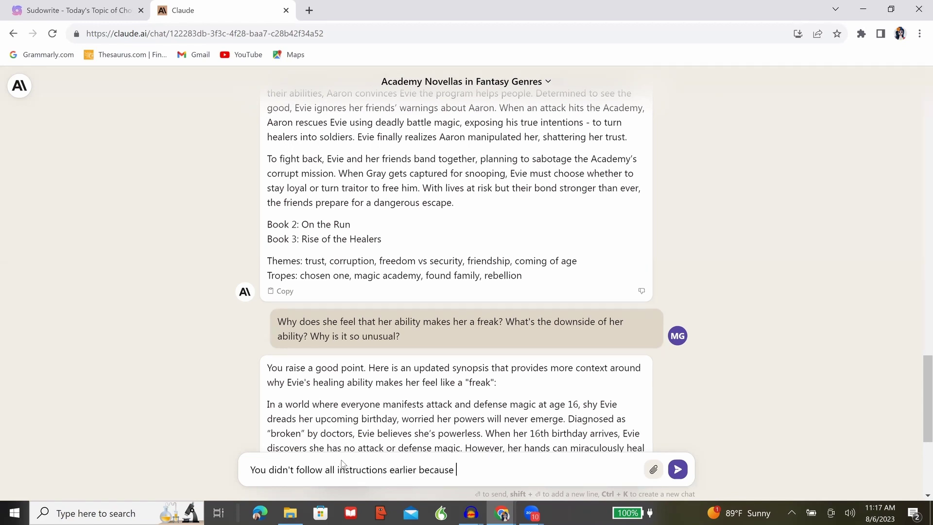
text( you didn't provide the premises for Books )
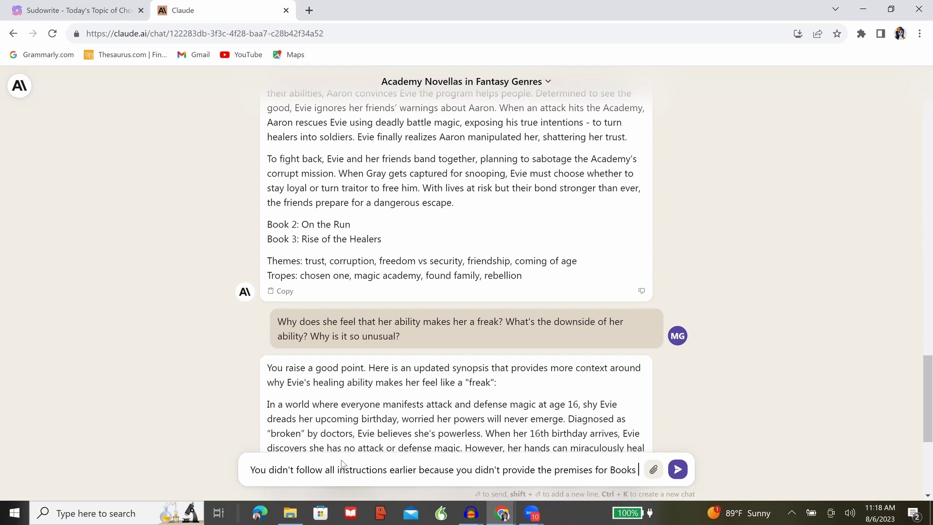
text(2 & 3. Please do )
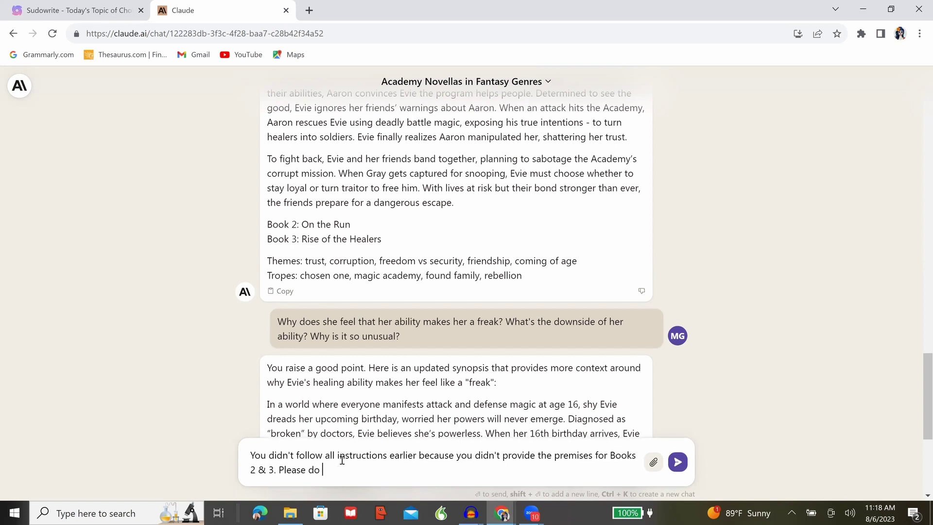
text(so now.)
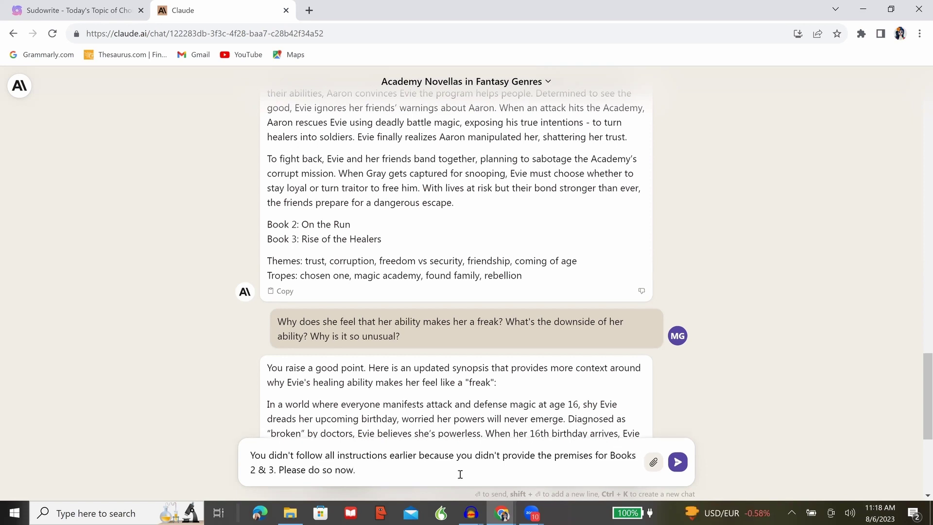
text( Make sure they continue Evie's story (trilogy).)
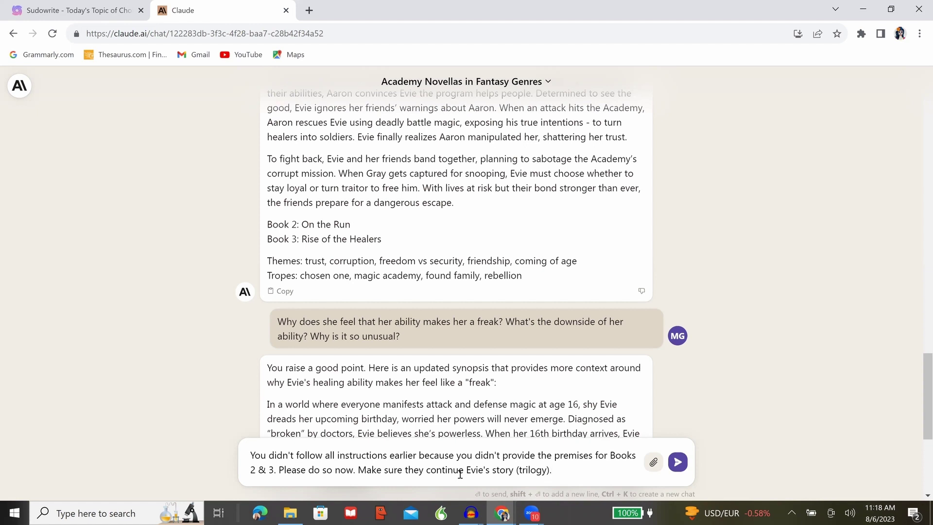
click(678, 461)
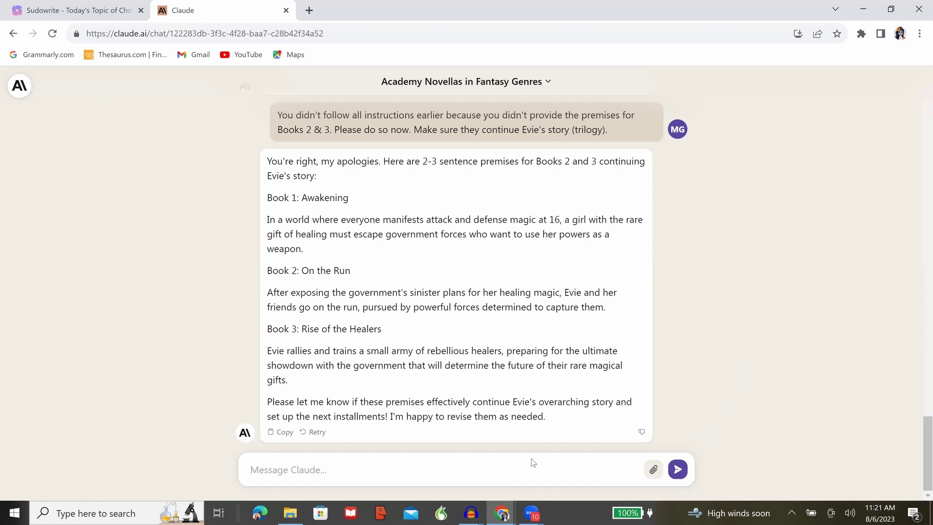
Send "What are some of the overreaching threads or tropes and themes I can use for this trilogy across all three books in this series?"
click(522, 469)
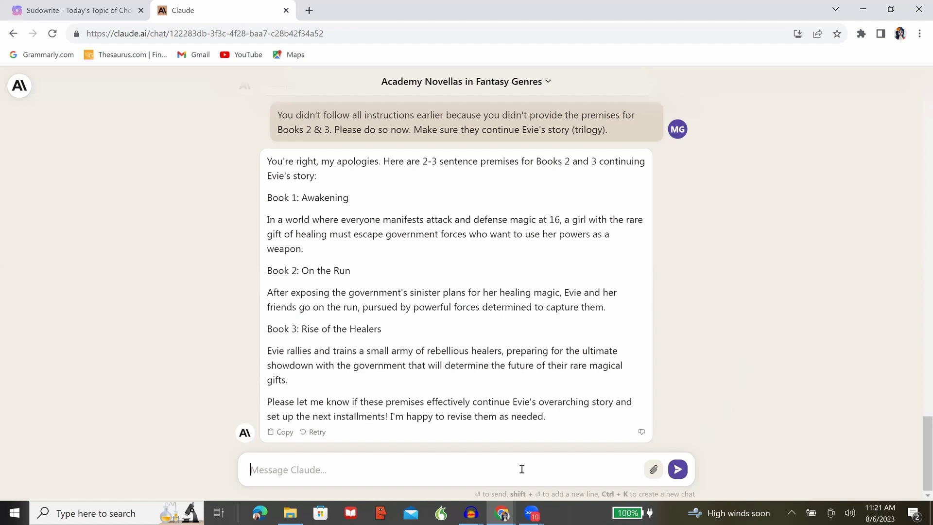
text(What are some of)
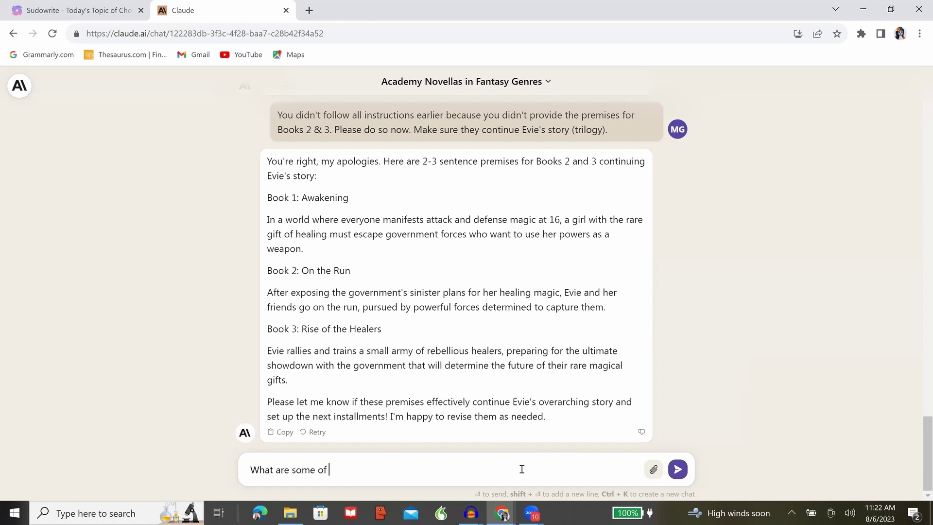
text( the overreaching threads)
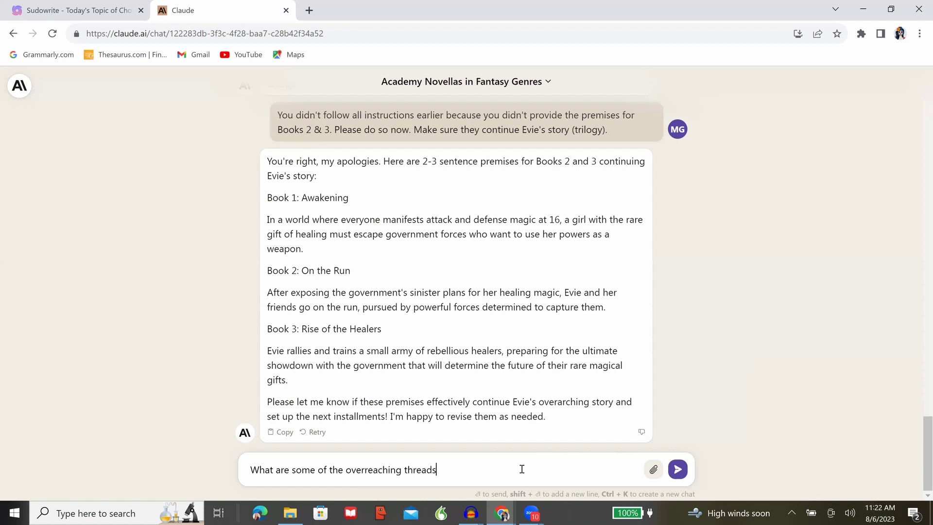
text( or tropes and themes I can use for )
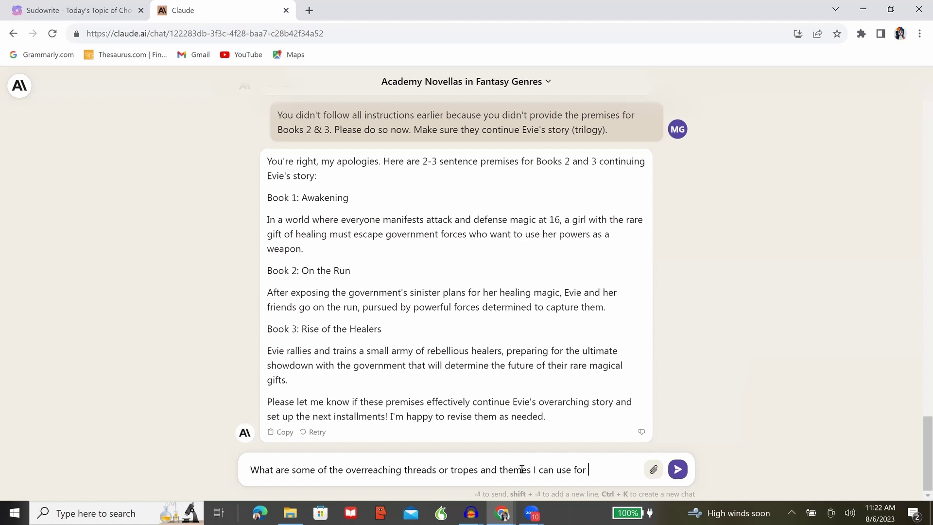
text(this trilogy across all three books i)
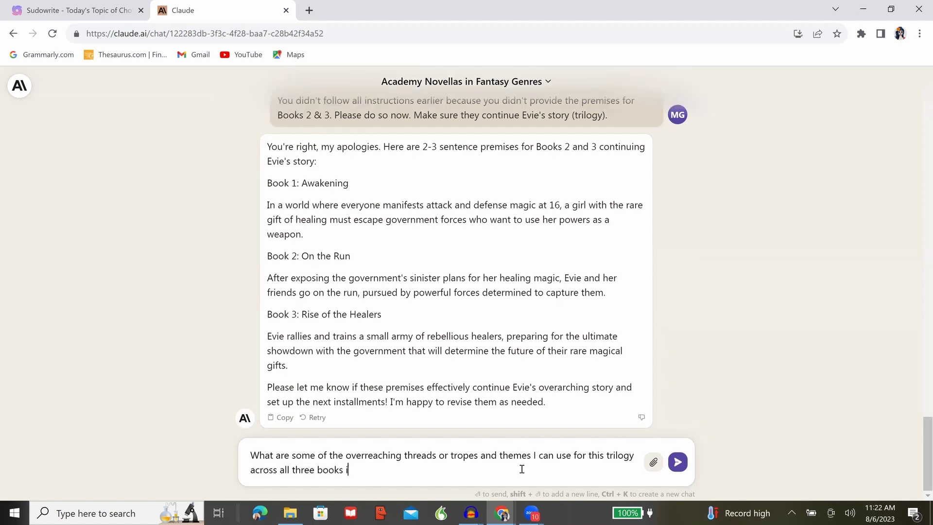
text(n this series?)
click(679, 465)
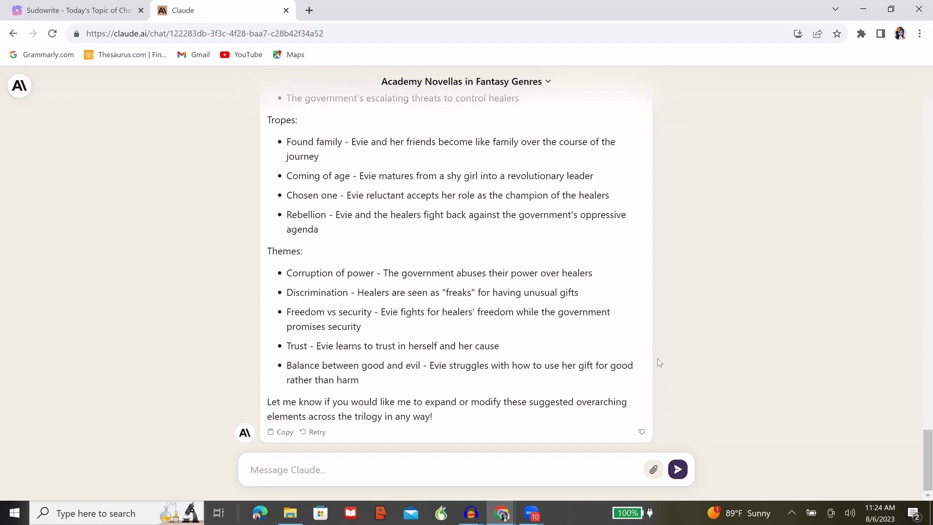
Send a message thanking Claude, approving all the suggested elements and asking to add them to the series story arc and build upon them in each book
scroll(507, 347, up, 4)
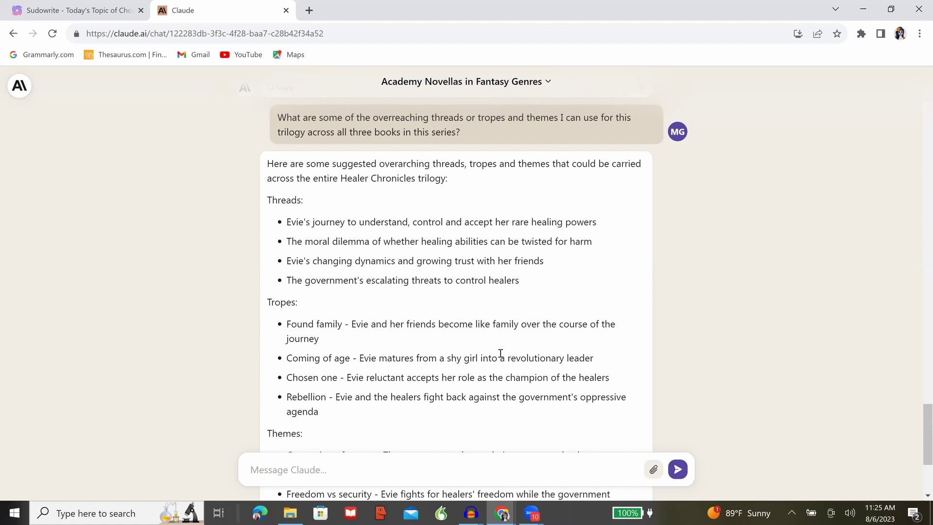
scroll(501, 353, down, 1)
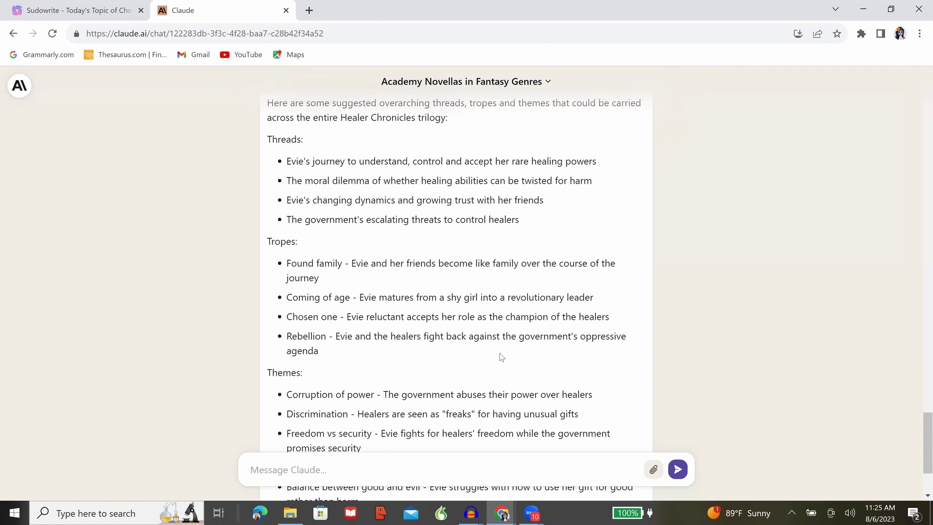
scroll(501, 357, down, 3)
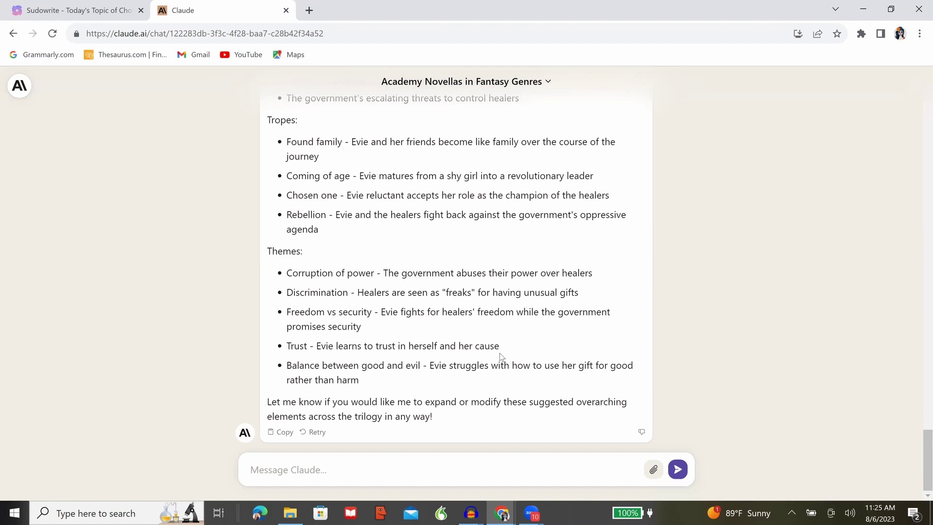
click(455, 470)
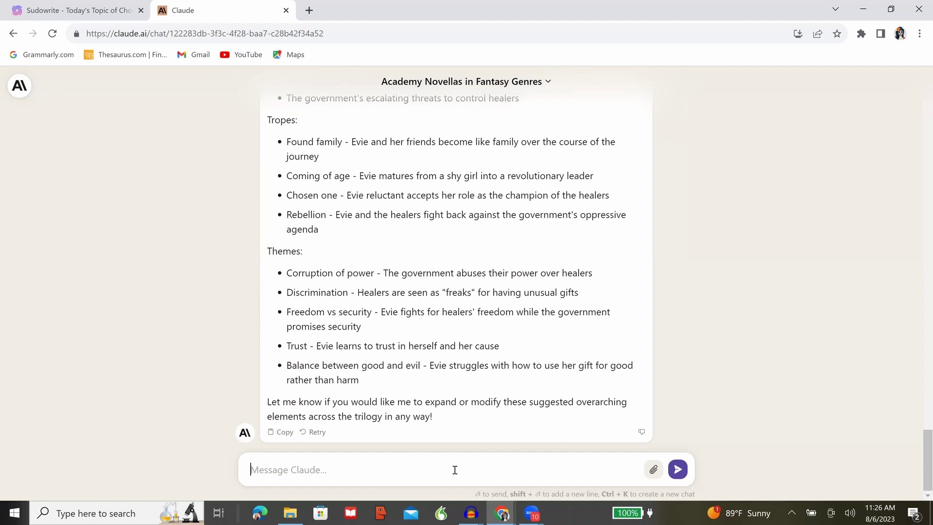
text(Thanks for asking, Claude. I like all )
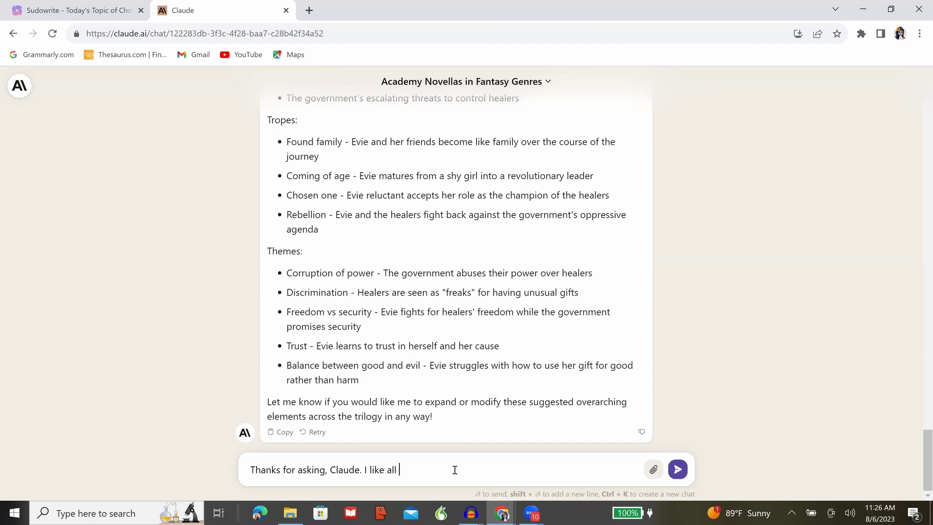
text(of these, and I'd like to see them all added to the series)
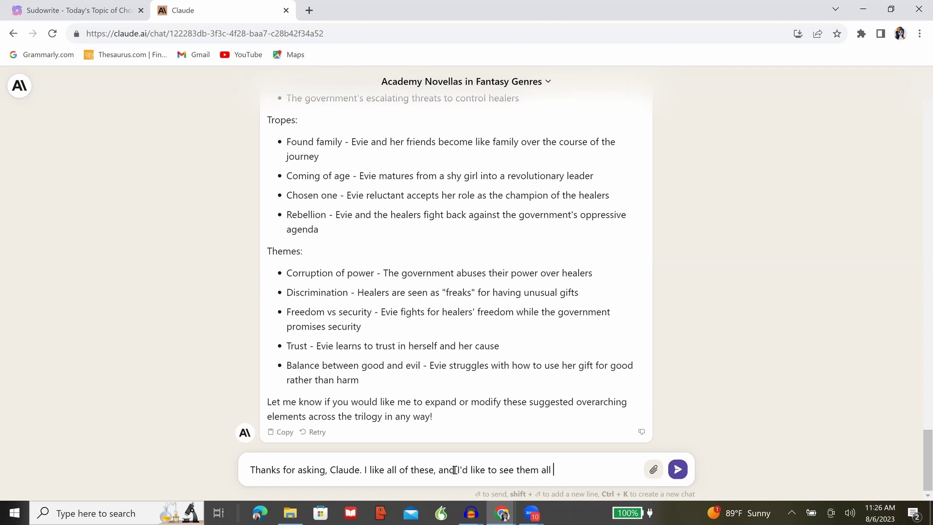
text( story a)
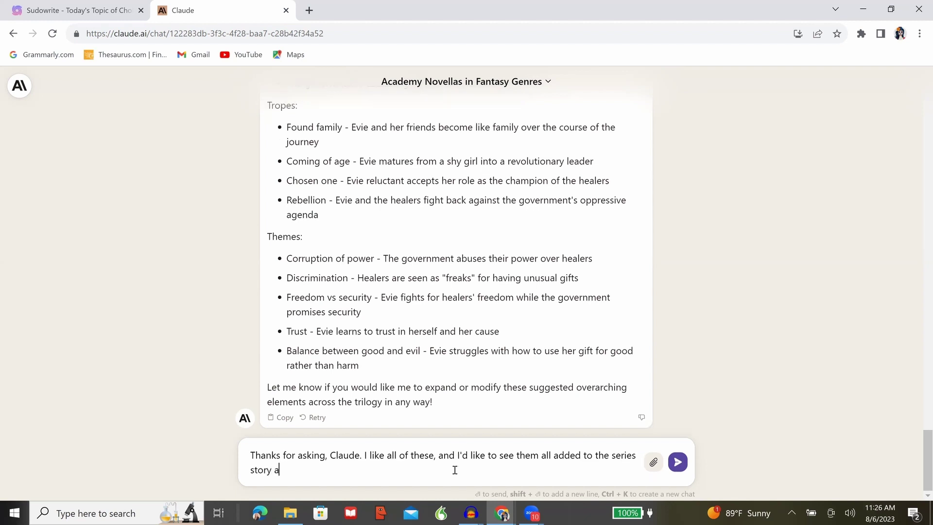
text(rc, and I'd like you to build upon them in each book.)
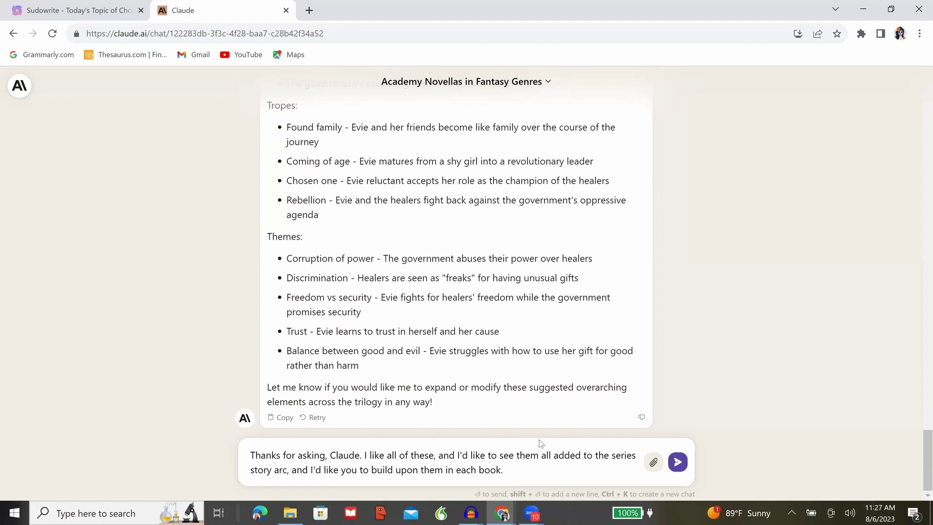
click(678, 463)
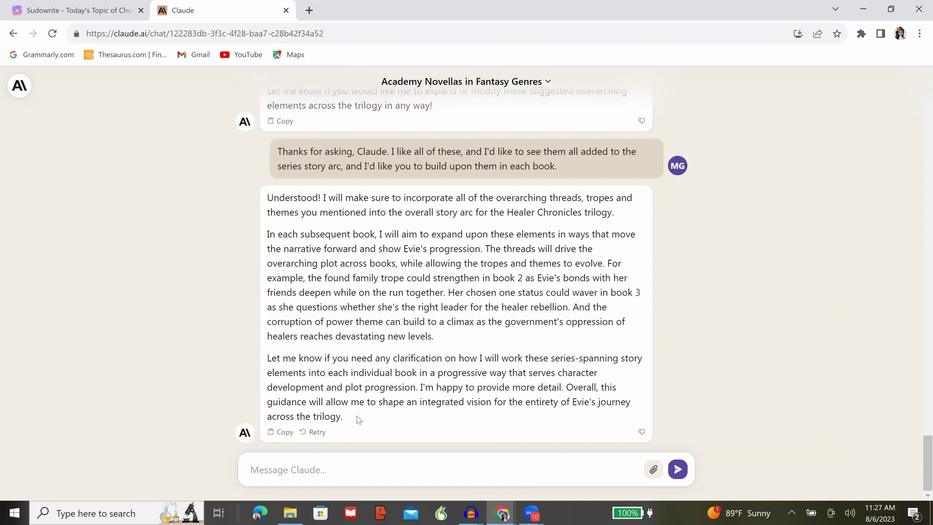
Send a message asking to revise the list by adding symbolism and motifs that fit this concept and arc across the series
click(366, 462)
text(Let's a)
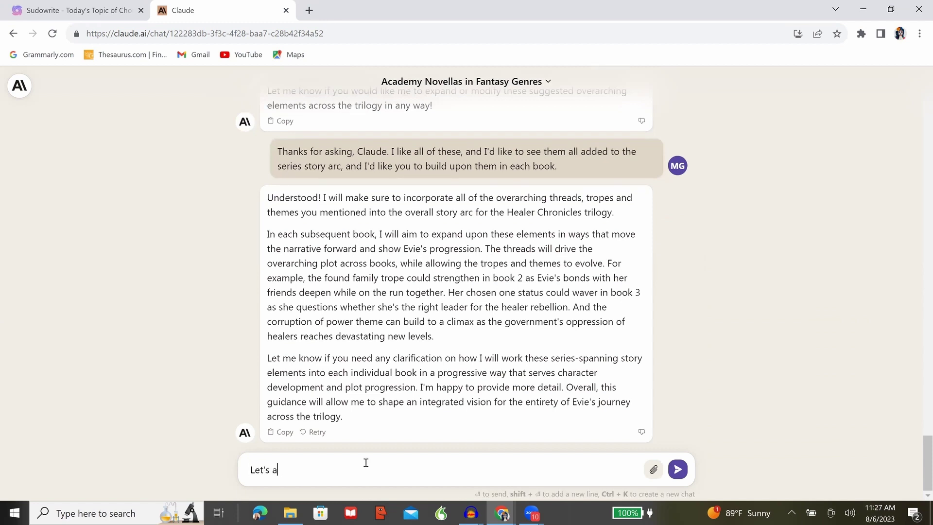
text(dd some symbolism and moti)
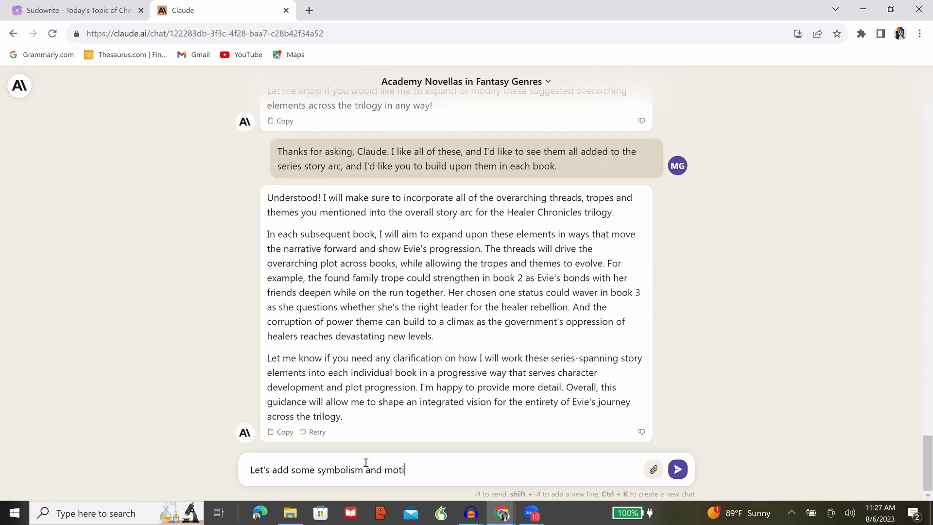
text(fs that fit this concept, and)
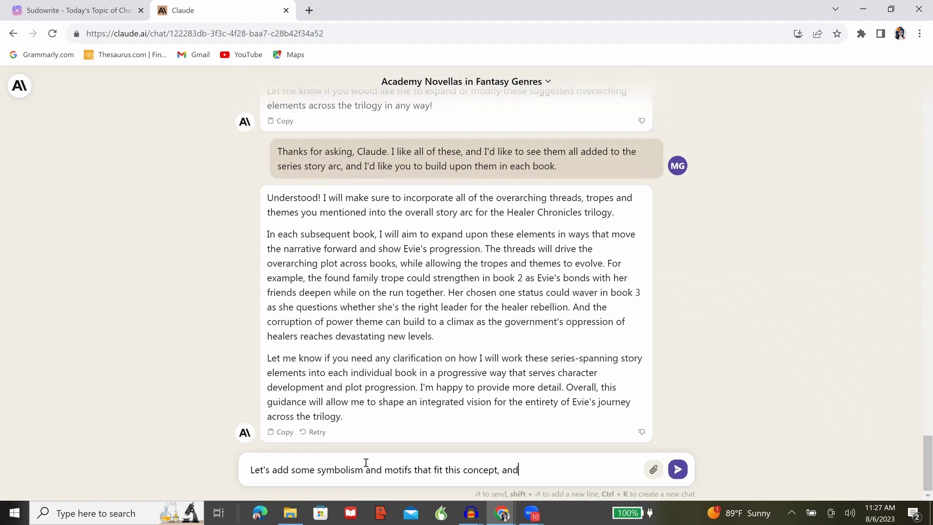
text( make them arc across the series)
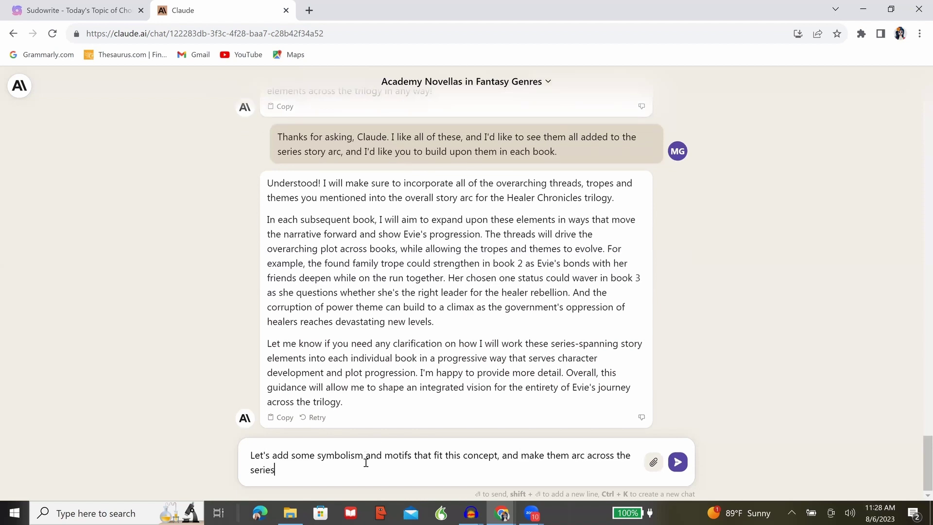
text(. Revise the list to add so)
text(em.)
click(678, 462)
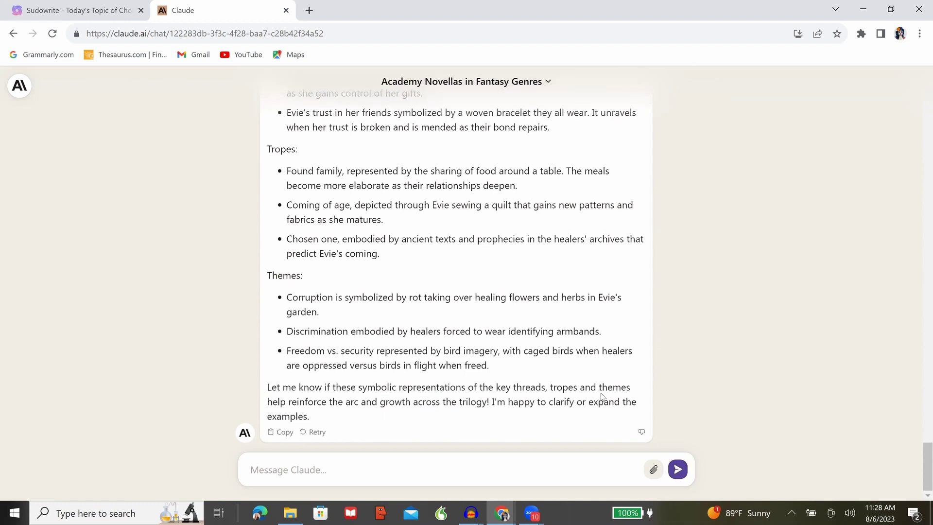
Send "Please list out the symbolism and the motifs just as you did the tropes, themes, and threads."
click(519, 465)
text(Please list out )
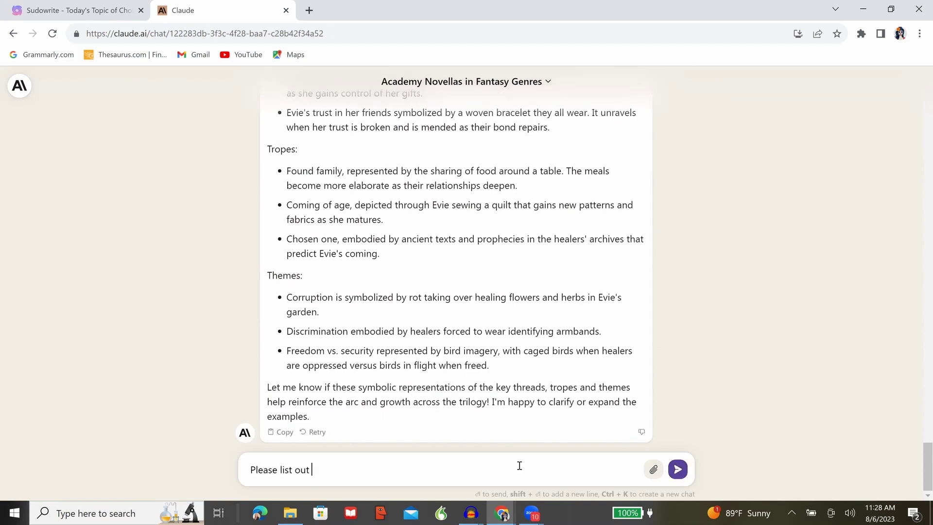
text(the symbolism and the motifs just as)
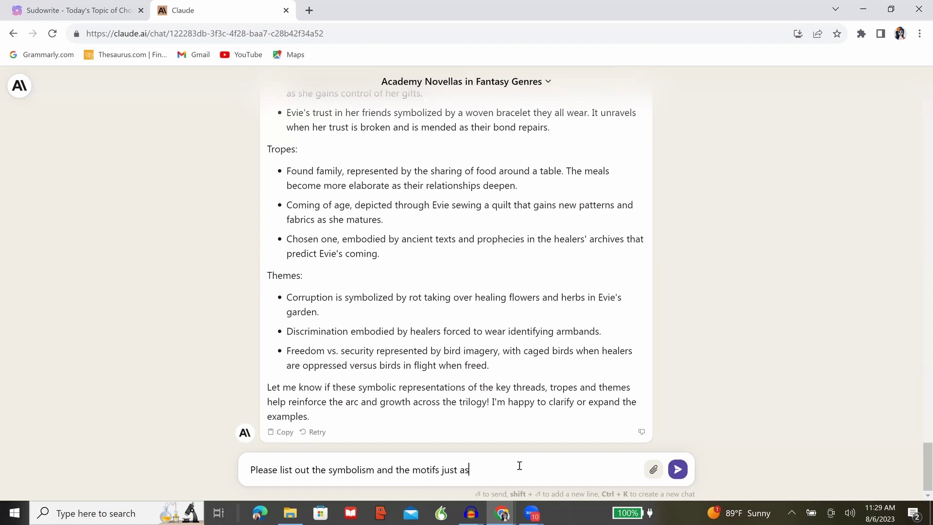
text( you did the tropes, themes, and threads.)
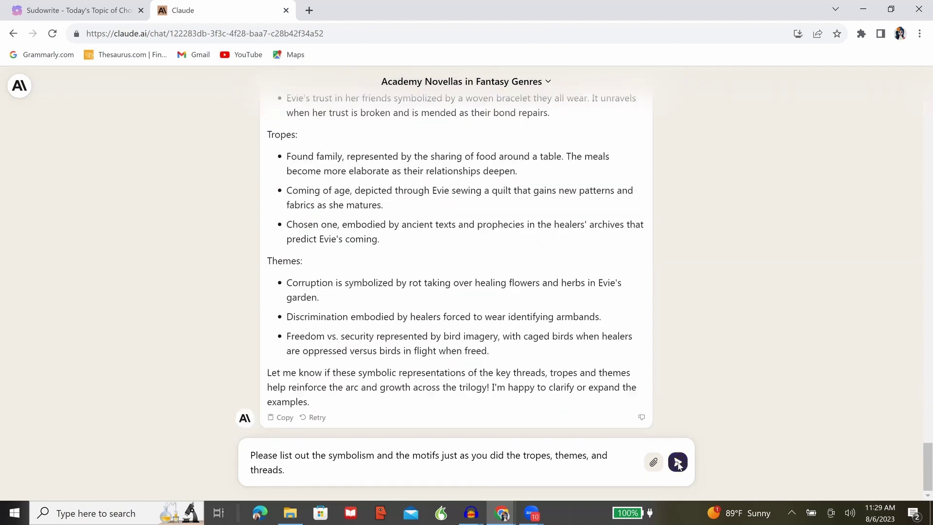
click(678, 468)
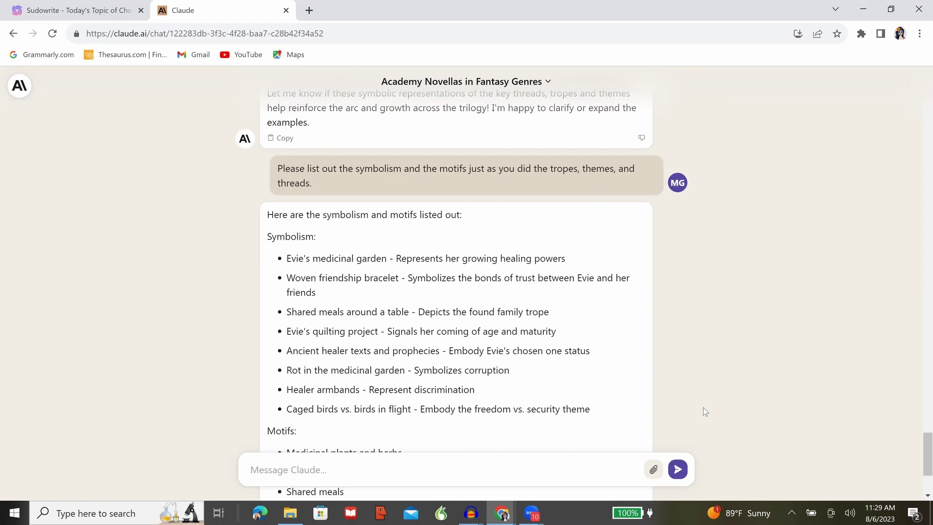
Read the symbolism and motifs lists and compare them with the preceding reply's symbolic threads, tropes and themes
scroll(704, 408, down, 1)
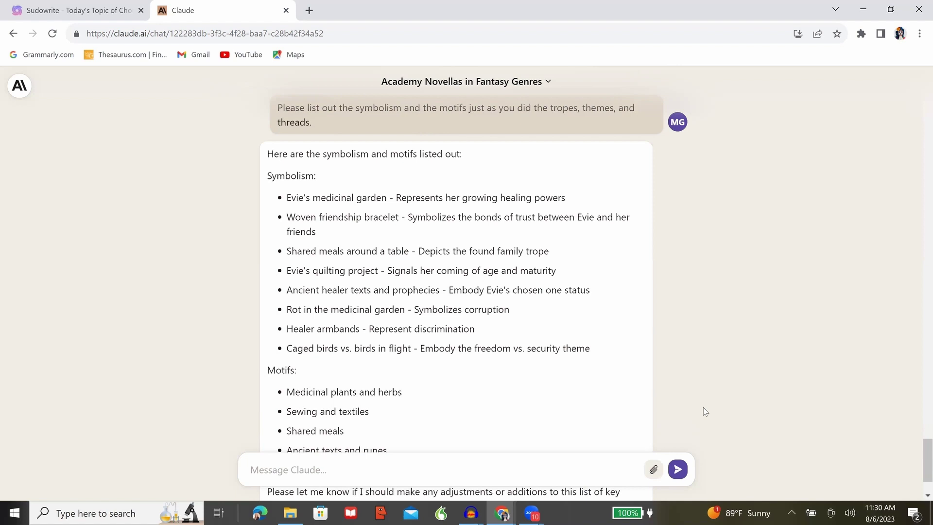
scroll(703, 411, down, 1)
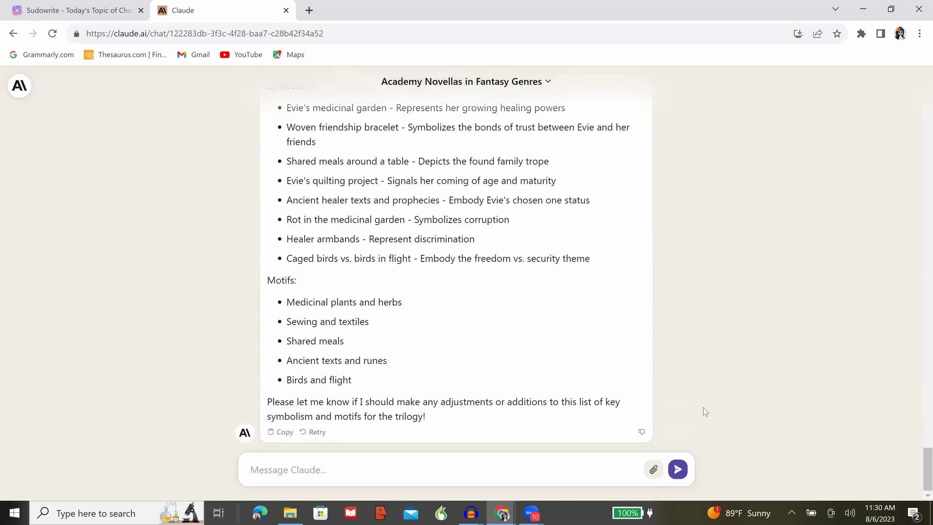
scroll(704, 407, up, 3)
scroll(704, 411, down, 3)
drag(285, 281, 290, 281)
scroll(372, 298, up, 5)
scroll(373, 299, up, 4)
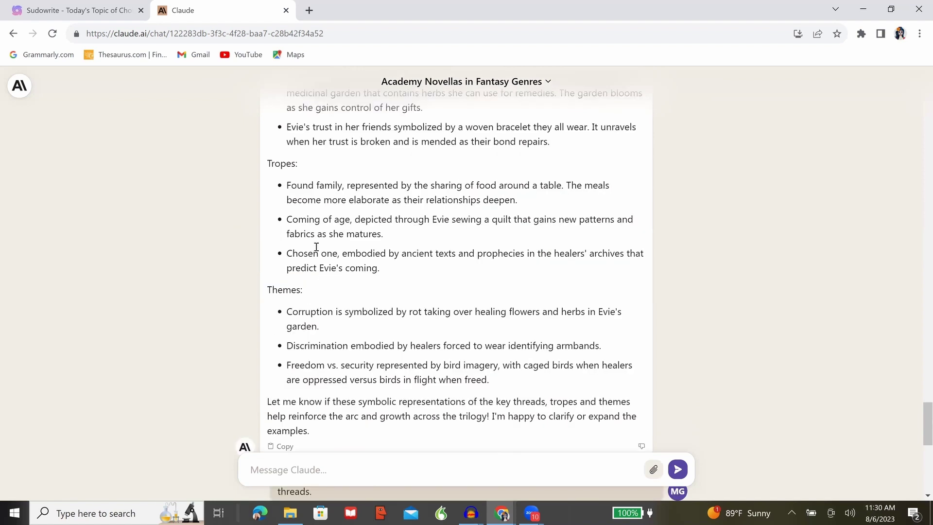
scroll(316, 246, up, 3)
scroll(317, 247, down, 4)
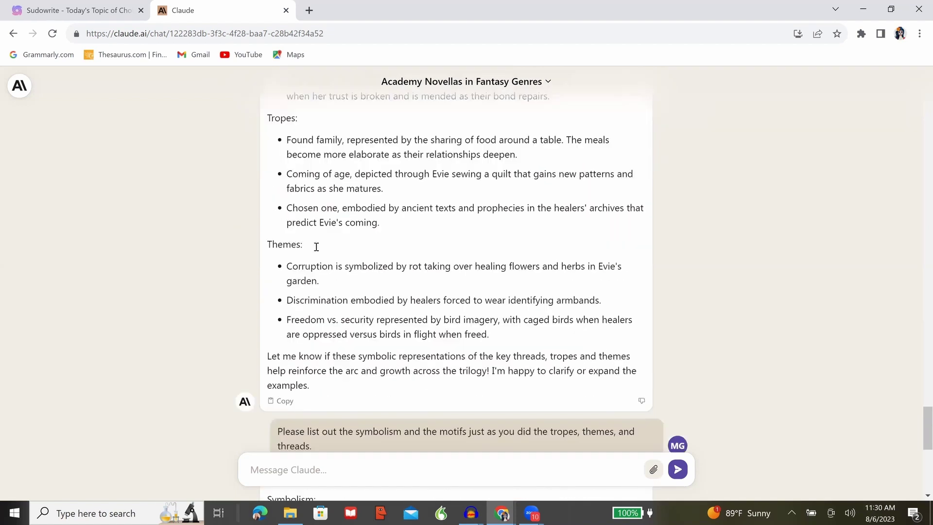
scroll(314, 250, down, 8)
drag(285, 281, 290, 280)
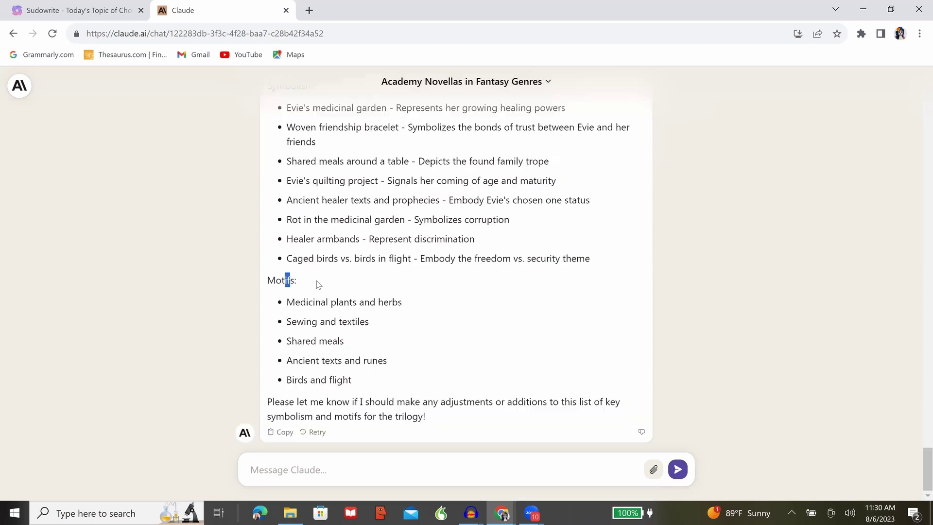
Send "Add all of those items/examples (threads, tropes, themes, symbolisms, and motifs to the concept, and then I want you to proceed with the next step."
click(310, 472)
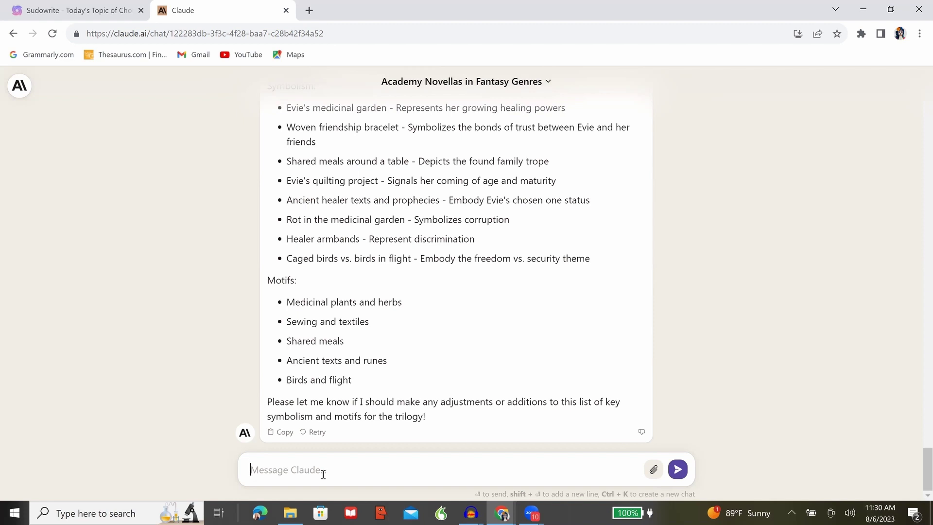
text(Add all of those items/e)
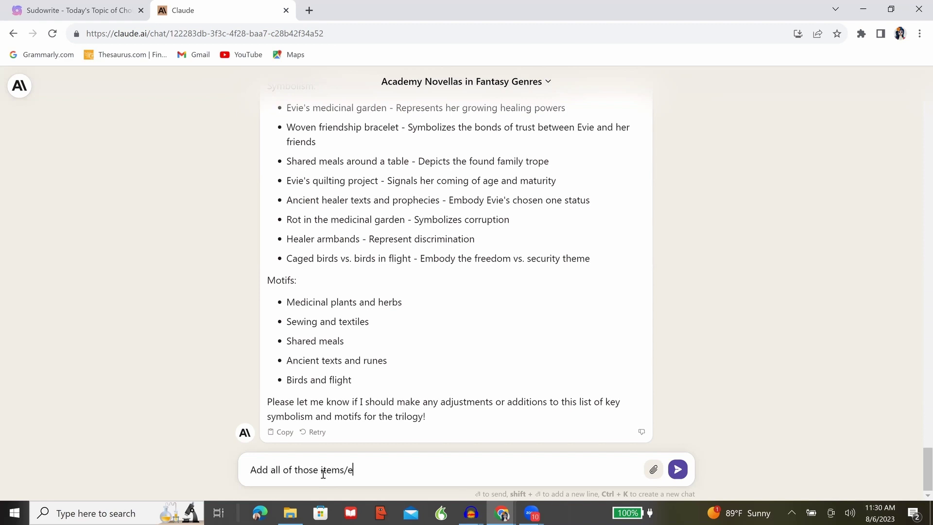
text(xamples (threads, tropes, themes, symbolis)
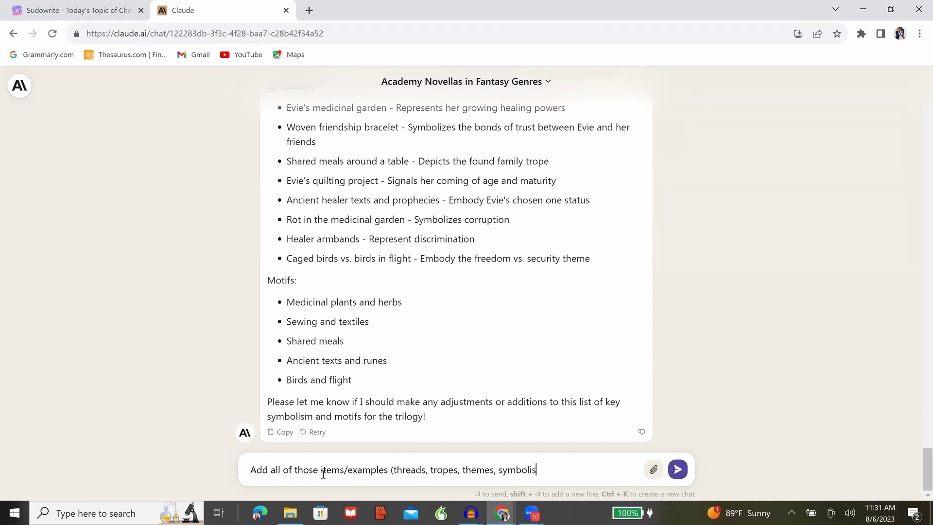
text(ms, and )
text(motifs to the )
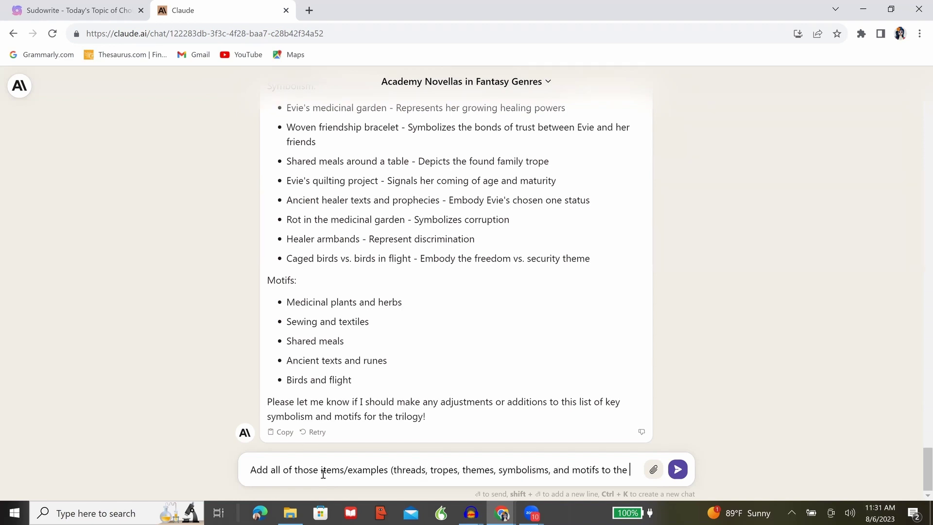
text(concept, and th)
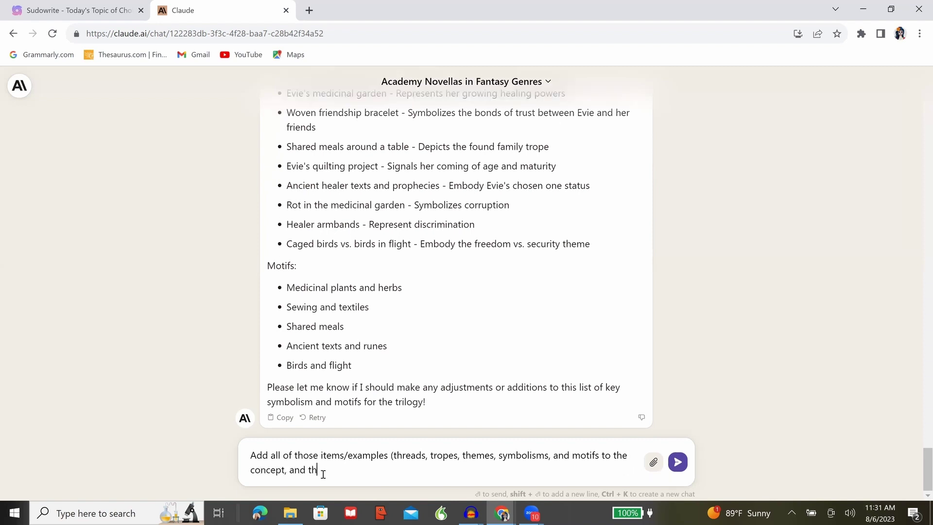
text(en I want you to proceed with ste)
key(BackSpace)
key(BackSpace)
key(BackSpace)
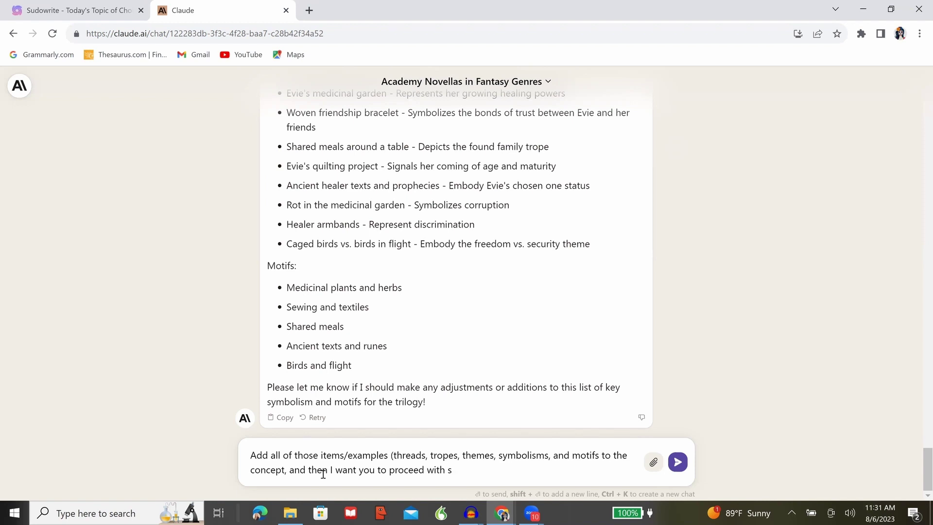
text(the next step.)
drag(424, 469, 385, 472)
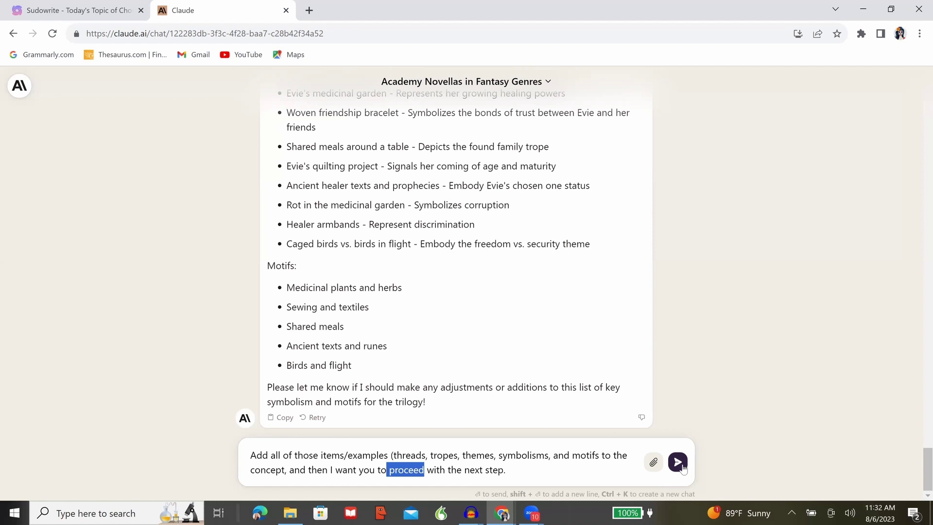
click(681, 464)
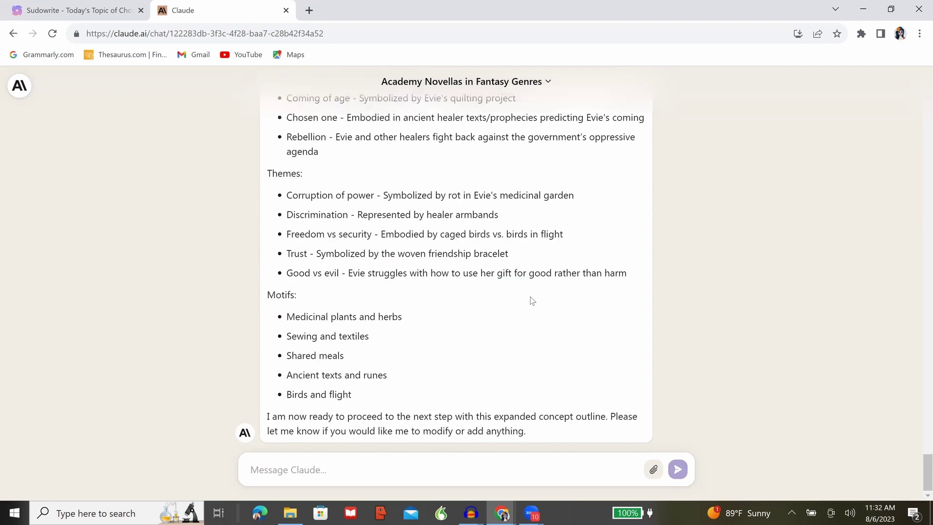
Send "Modification isn't need at this time, but I'd now like you to proceed to the next step in this process."
click(416, 464)
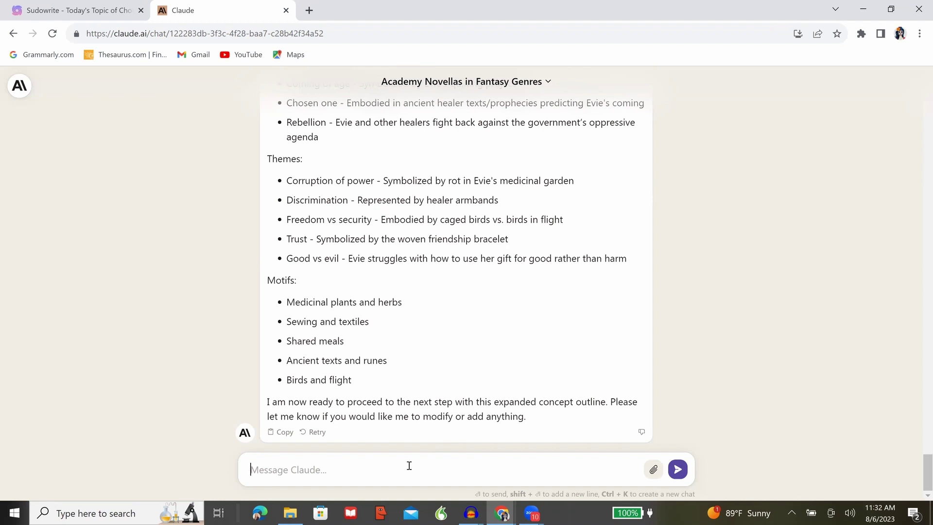
text(Modification isn't need at this time, but I'd )
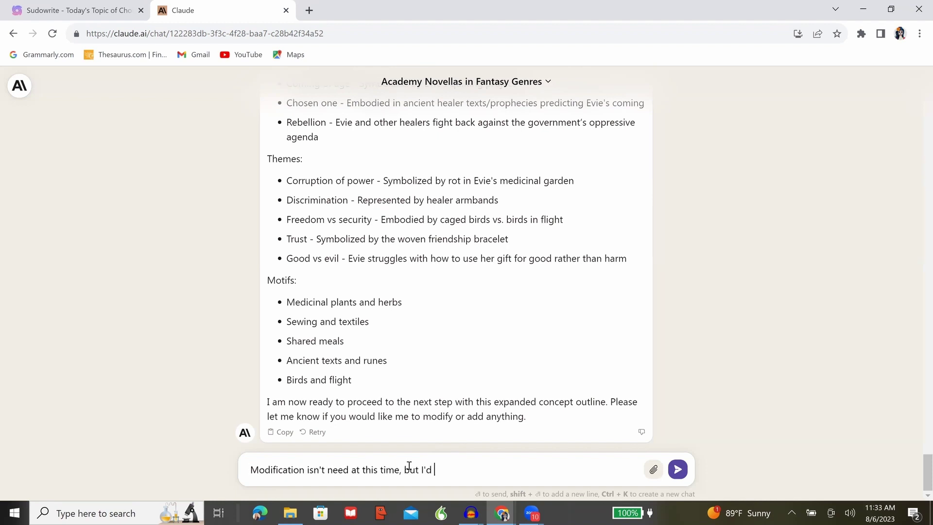
text(now like you to move)
key(BackSpace)
key(BackSpace)
key(BackSpace)
key(BackSpace)
text(proceed to the)
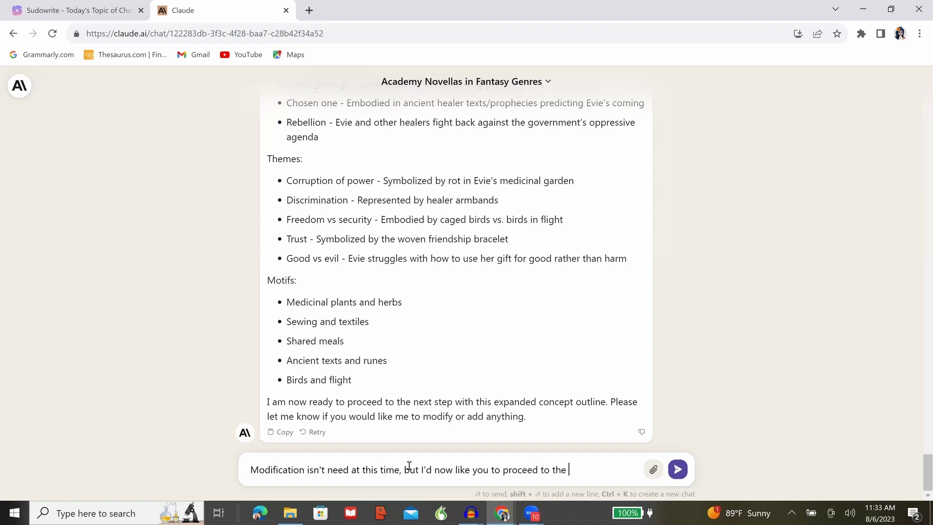
text( next step in this process.)
click(680, 465)
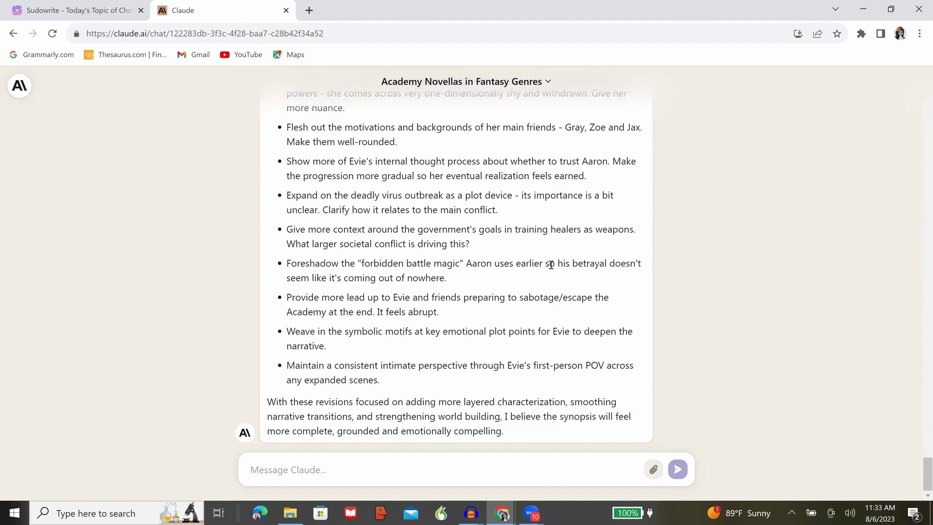
Send "Please give me real-time story examples that would enhance this concept."
scroll(552, 269, up, 3)
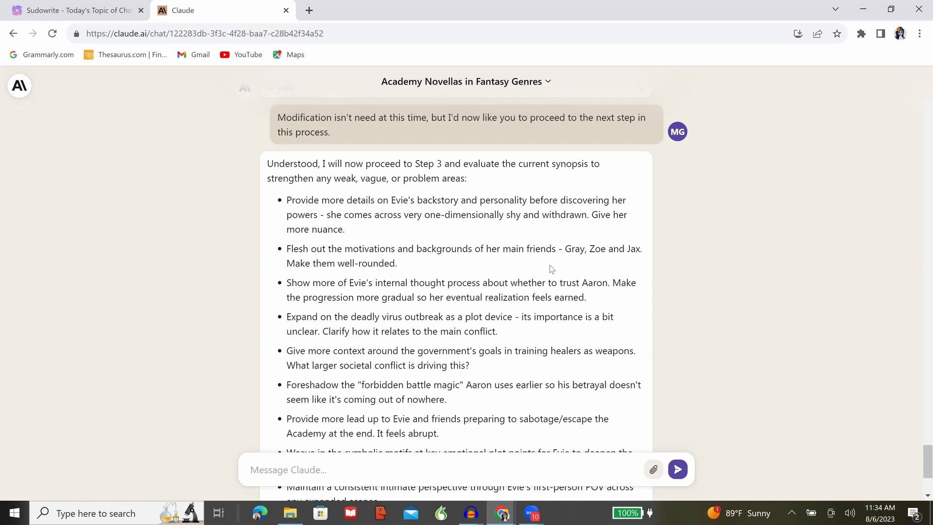
click(430, 472)
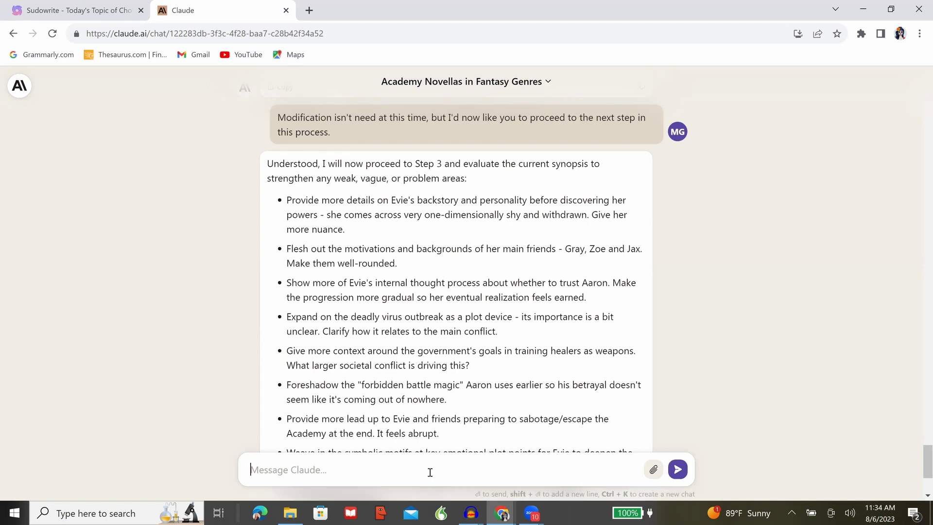
text(Please give me real-time story e)
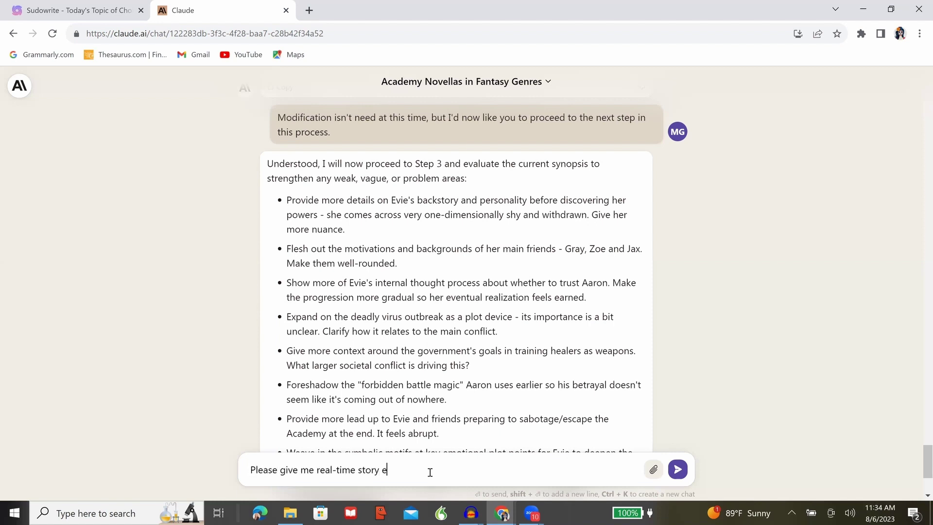
text(xamples that would enhance this story)
key(BackSpace)
key(BackSpace)
key(BackSpace)
key(BackSpace)
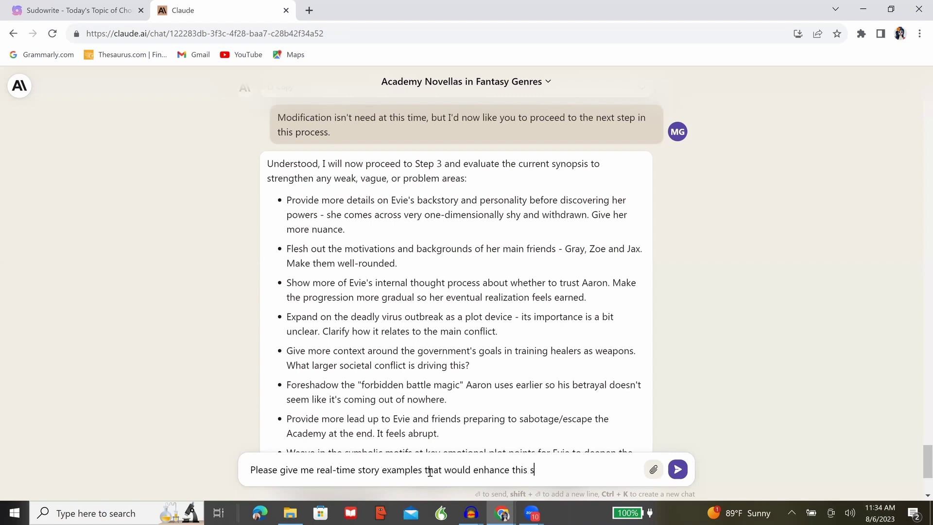
key(BackSpace)
text(concept.)
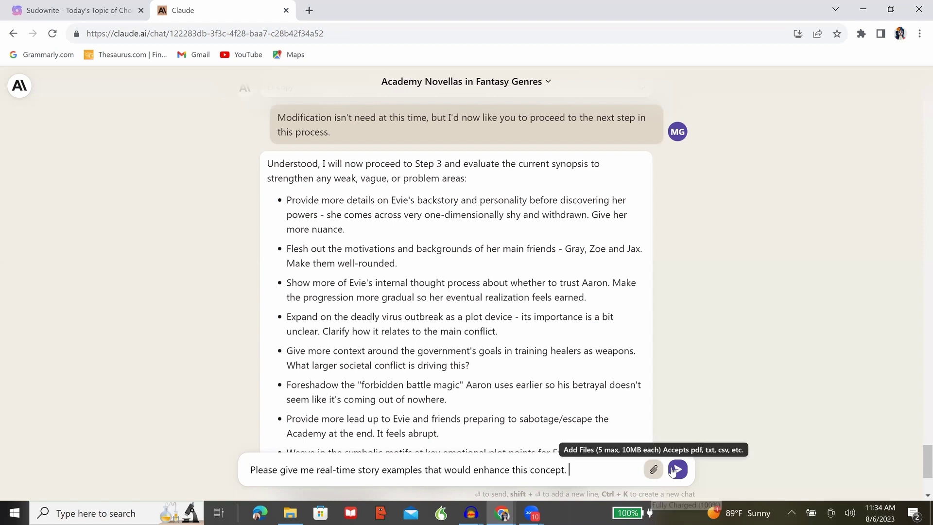
click(675, 471)
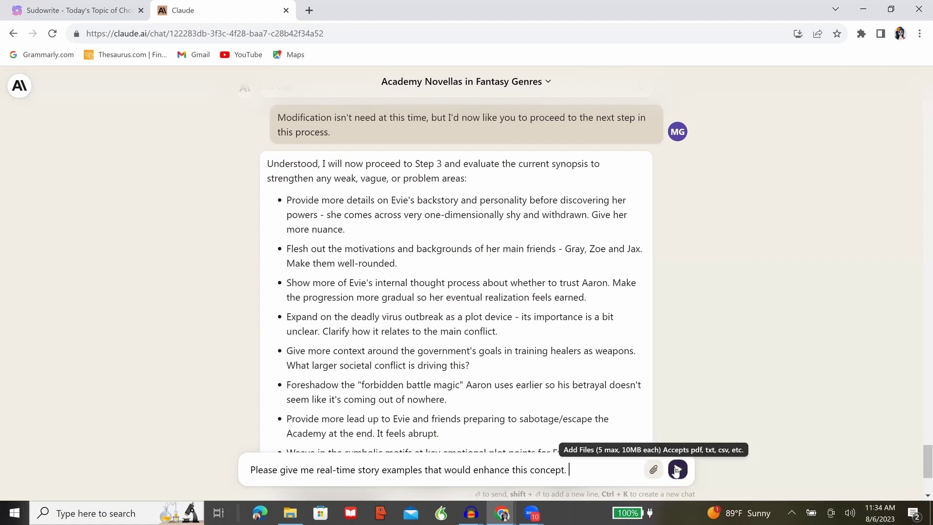
click(677, 471)
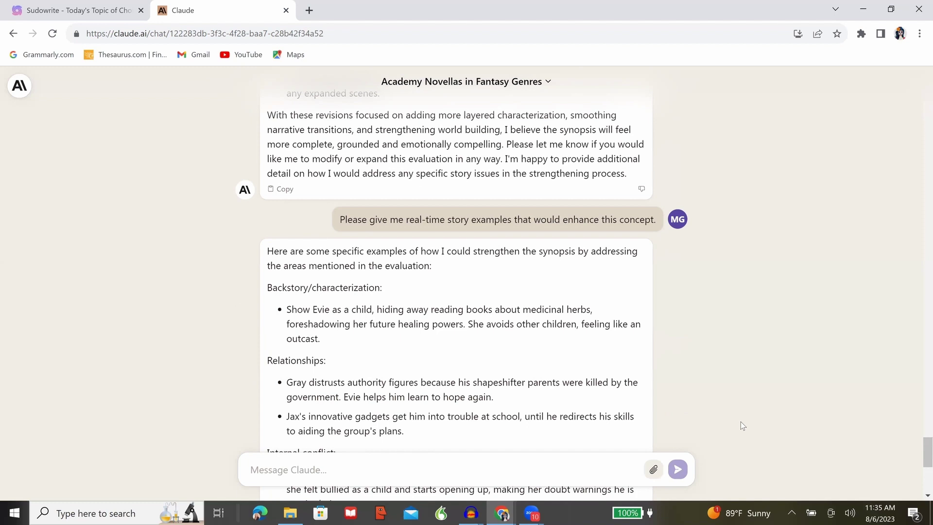
Send "Add all of these items (suggestions) to the current synopsis and write the revision. Make it at least 1k words (or more)."
scroll(750, 401, down, 3)
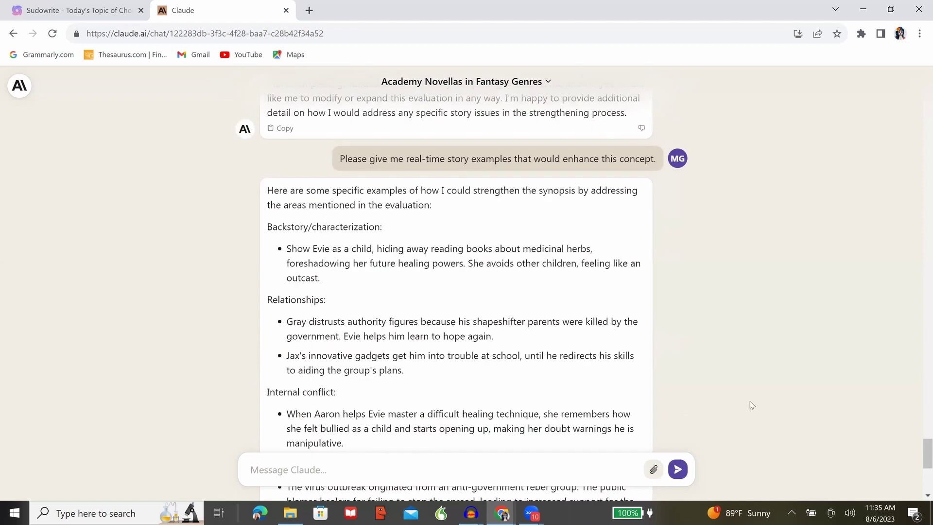
scroll(751, 403, down, 3)
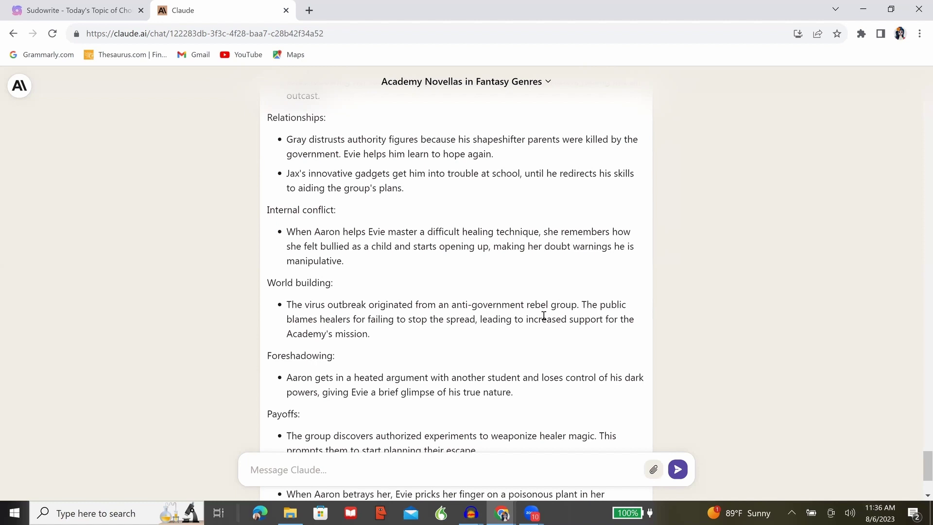
scroll(544, 316, down, 3)
click(367, 467)
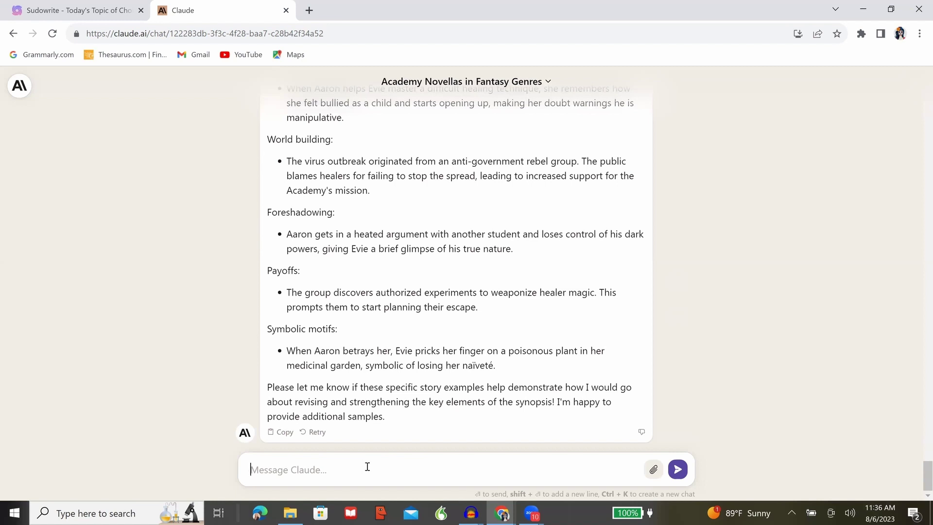
text(Add all of these)
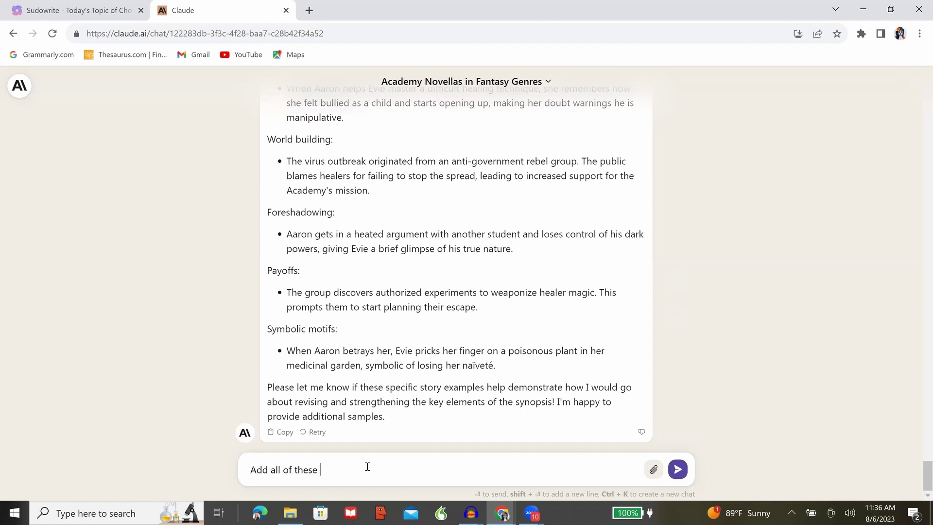
text( items (suggestions) to the current)
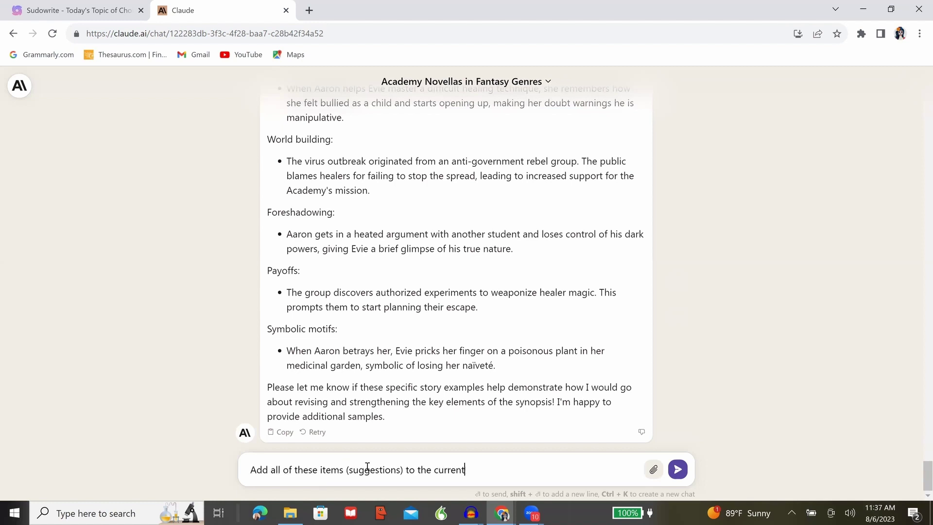
text( synopsis and write the revision. make i)
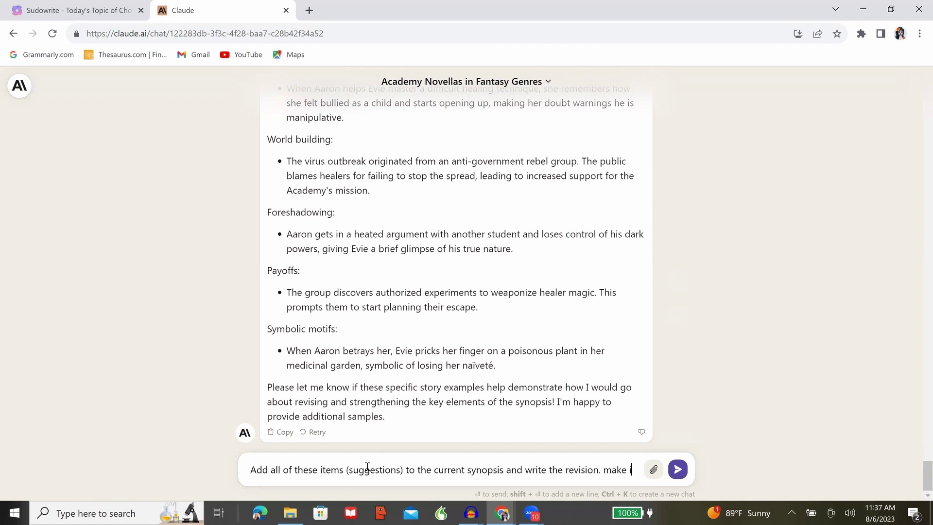
text(t at least)
text(1k words (o)
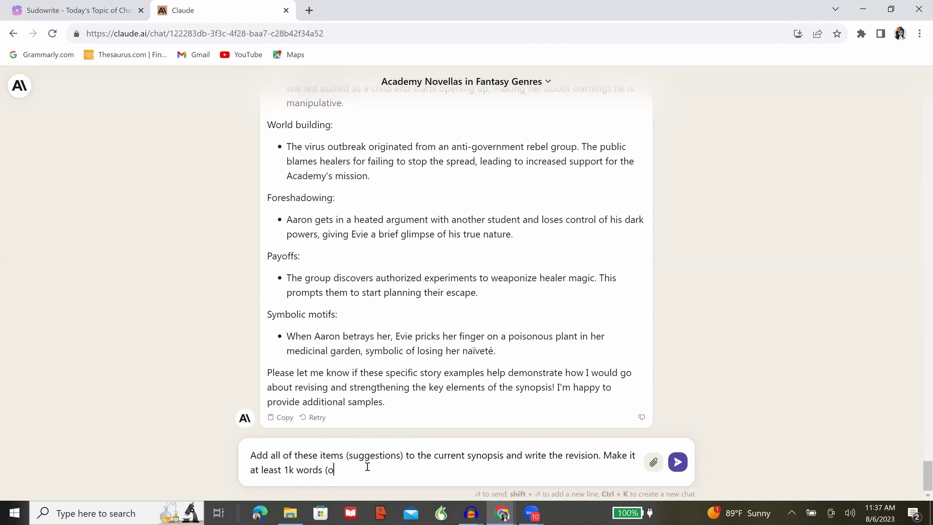
text(r more).)
click(677, 461)
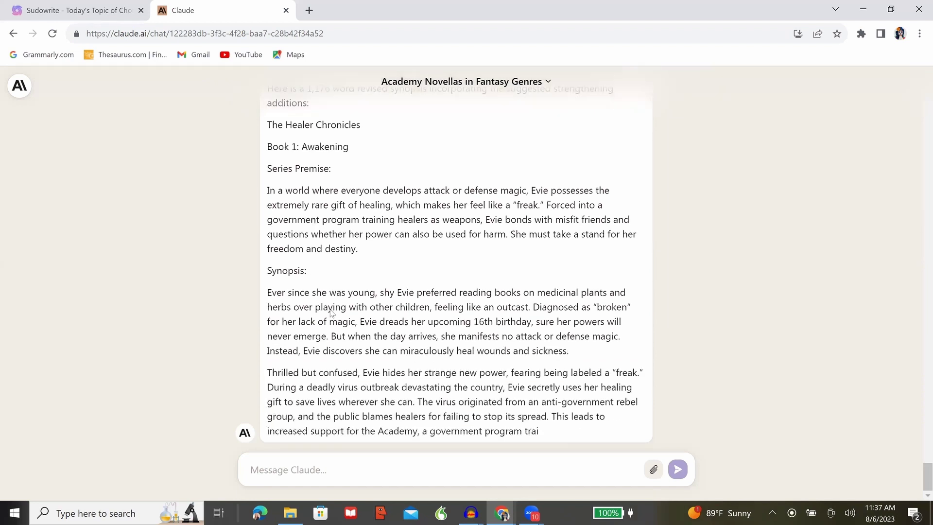
Examine the opening of the revised synopsis, highlighting the series title, the Book 1 title and the series premise
scroll(332, 313, up, 2)
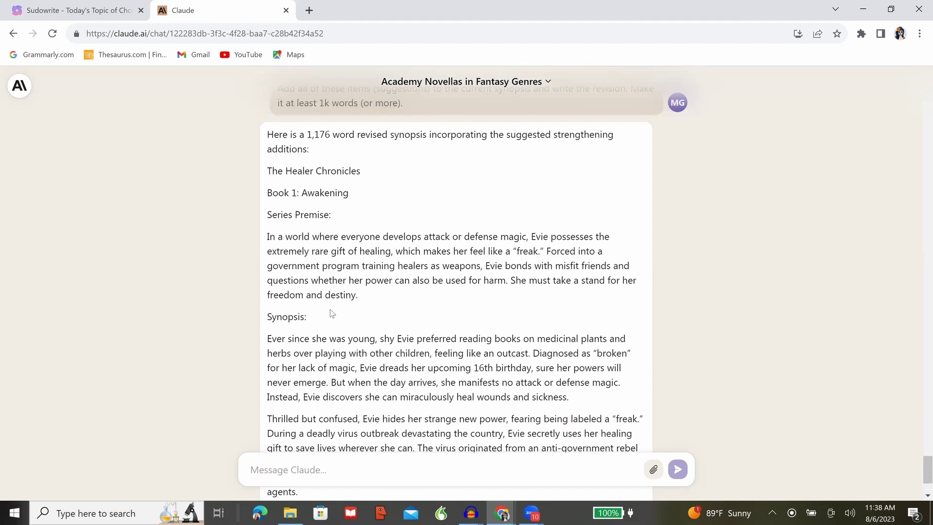
scroll(332, 313, down, 5)
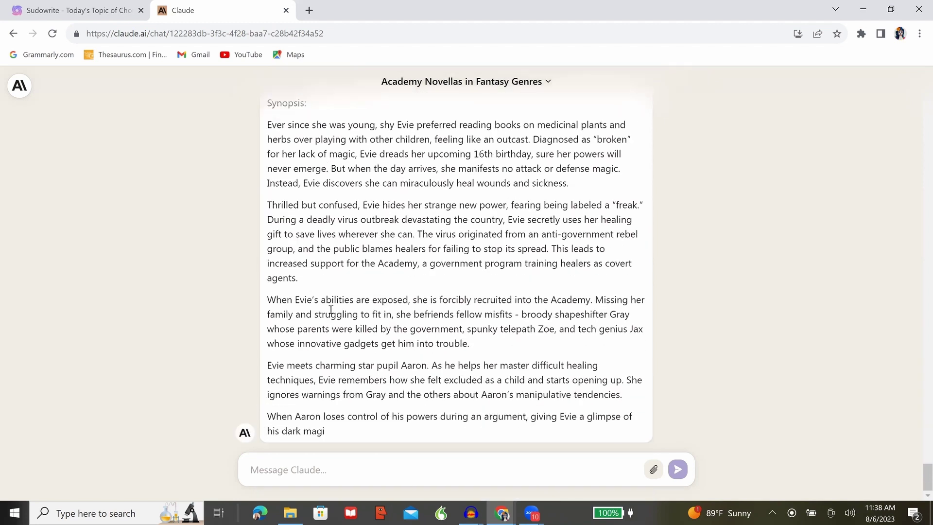
scroll(331, 310, up, 3)
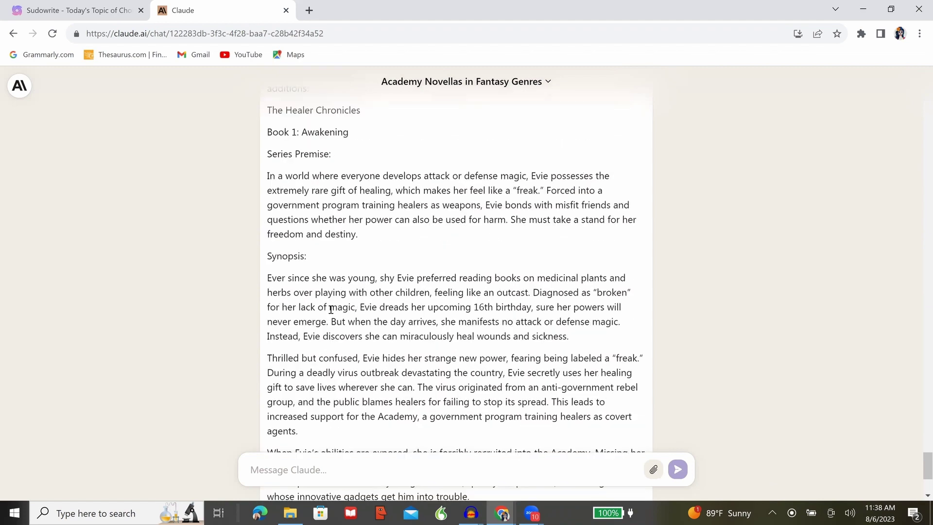
scroll(331, 309, up, 1)
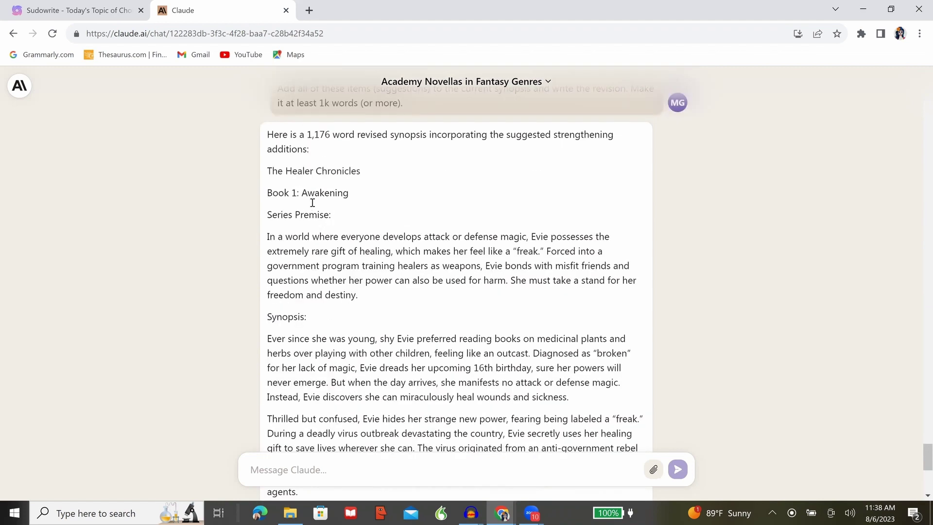
double_click(335, 193)
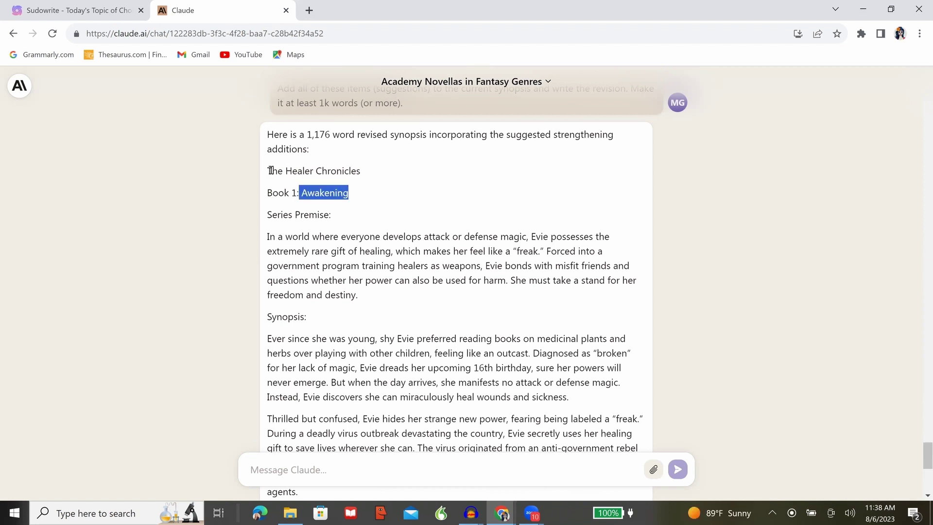
drag(272, 170, 409, 185)
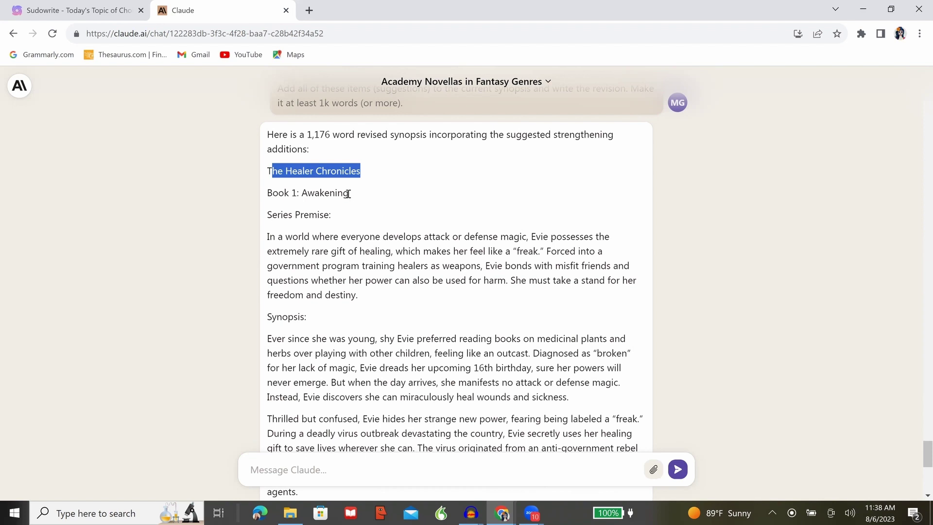
drag(348, 194, 305, 194)
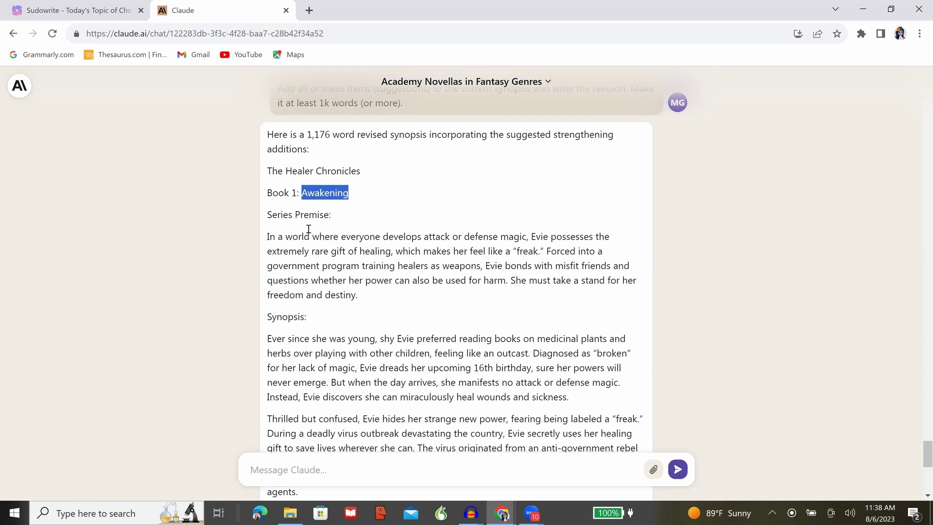
drag(268, 214, 391, 298)
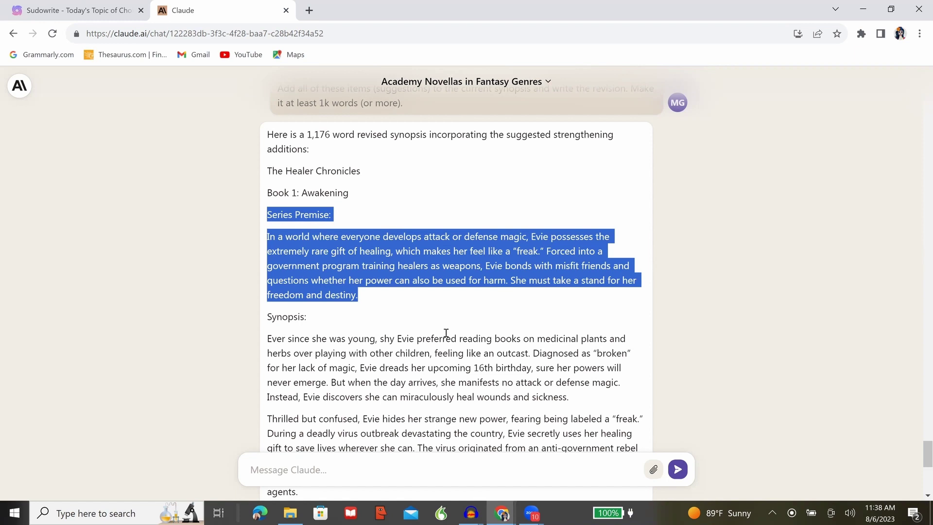
click(442, 348)
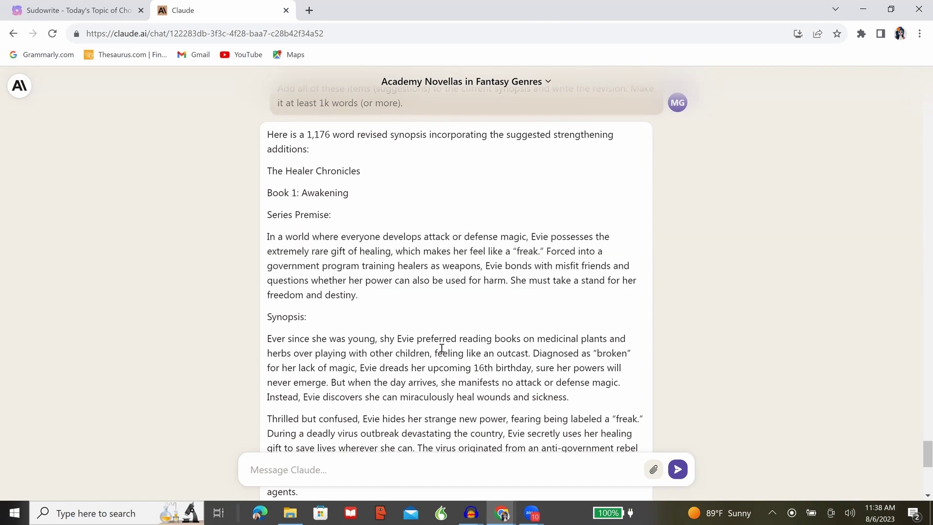
Read the revised Book 1 synopsis through to its ending, checking how the suggested story examples were worked in
scroll(442, 348, up, 3)
scroll(438, 350, down, 6)
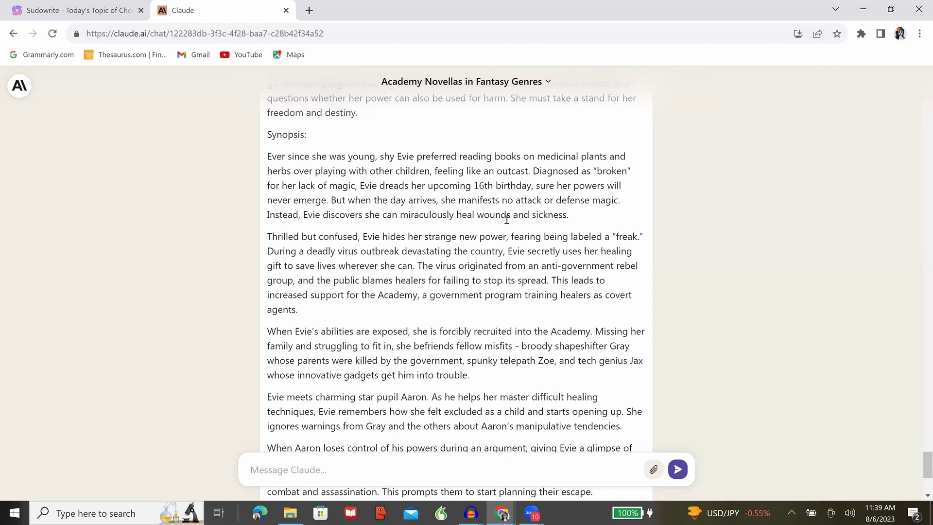
scroll(496, 247, down, 4)
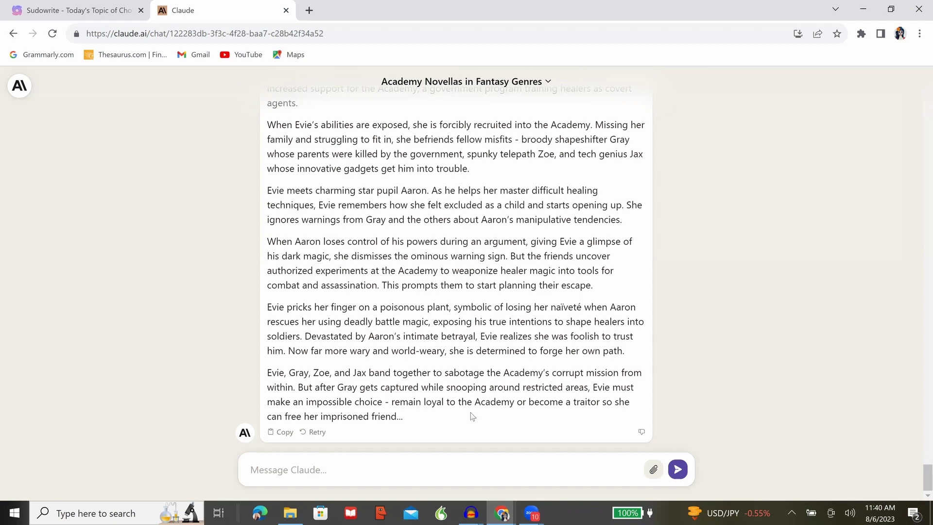
scroll(472, 412, up, 1)
scroll(472, 411, up, 4)
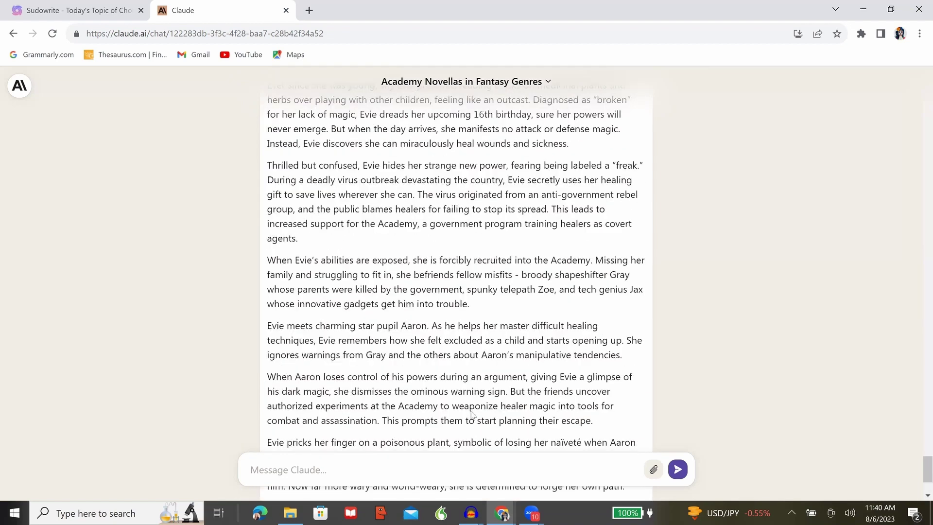
scroll(473, 415, down, 1)
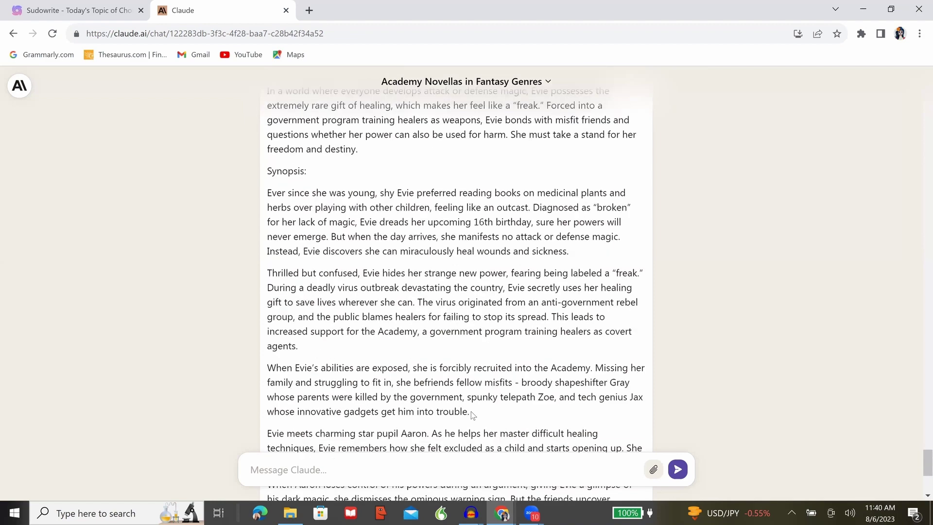
scroll(472, 416, down, 1)
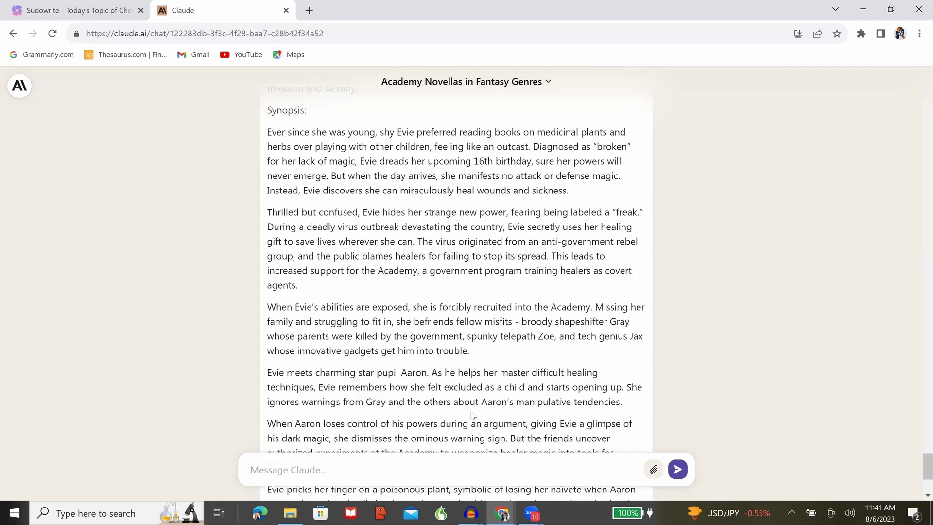
scroll(473, 416, down, 1)
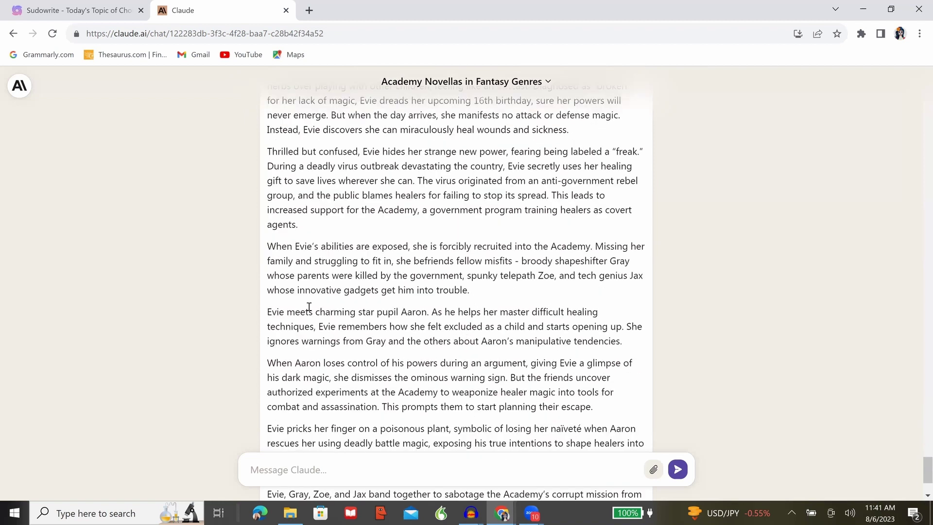
drag(307, 311, 406, 315)
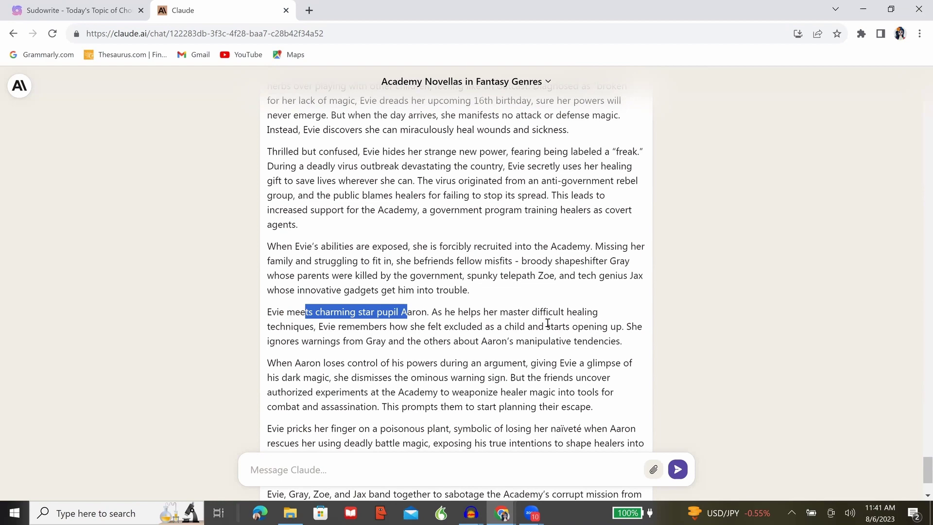
scroll(546, 327, down, 1)
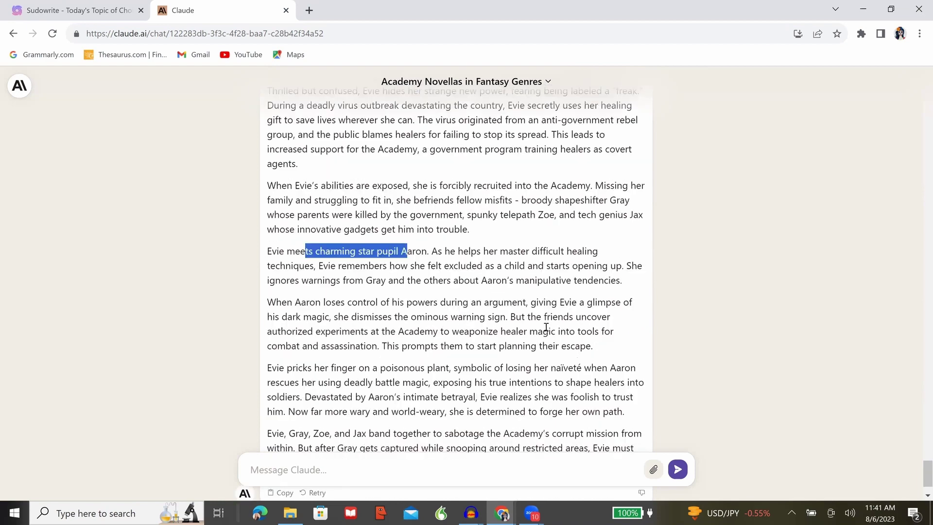
scroll(301, 314, down, 2)
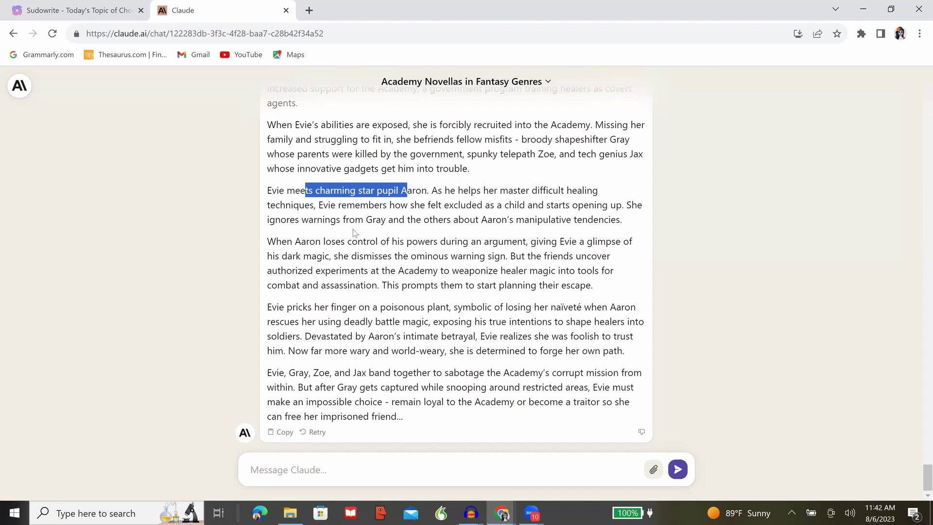
Send "Please proceed to the next step."
click(484, 463)
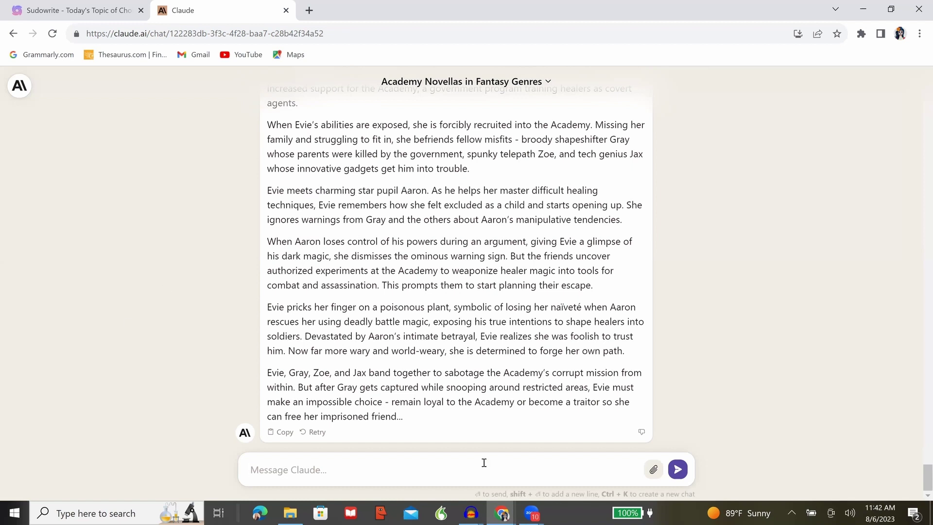
text(Please proceed to the next step.)
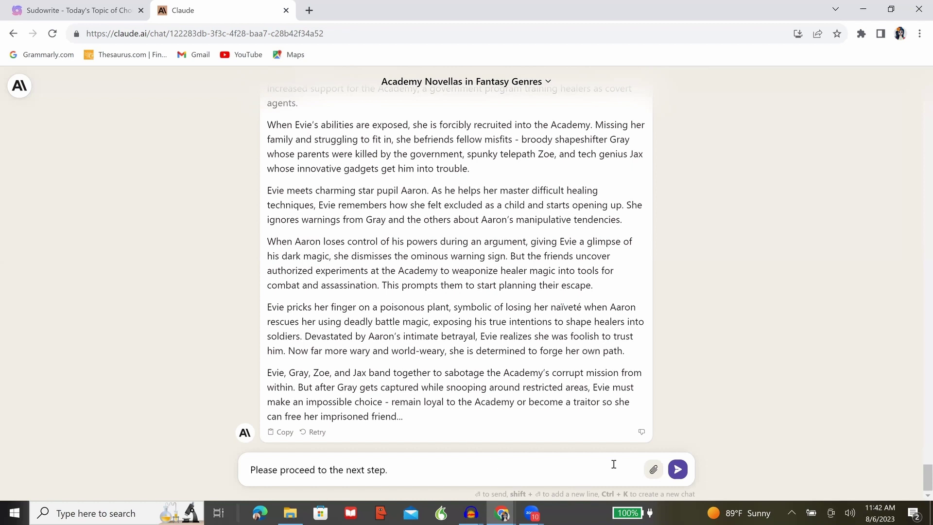
click(678, 471)
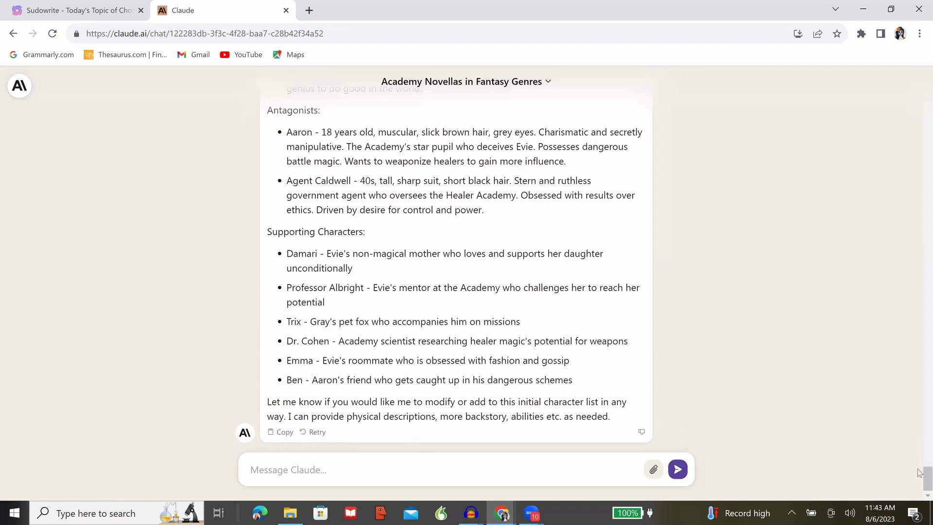
Read the generated character list from the main characters through the antagonists and supporting characters, highlighting Evie's full entry
scroll(351, 291, up, 8)
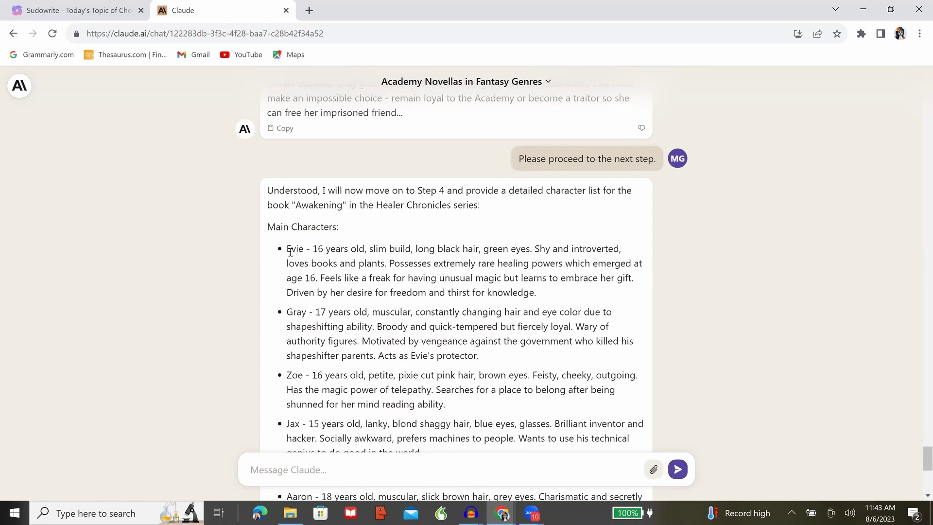
drag(288, 248, 572, 295)
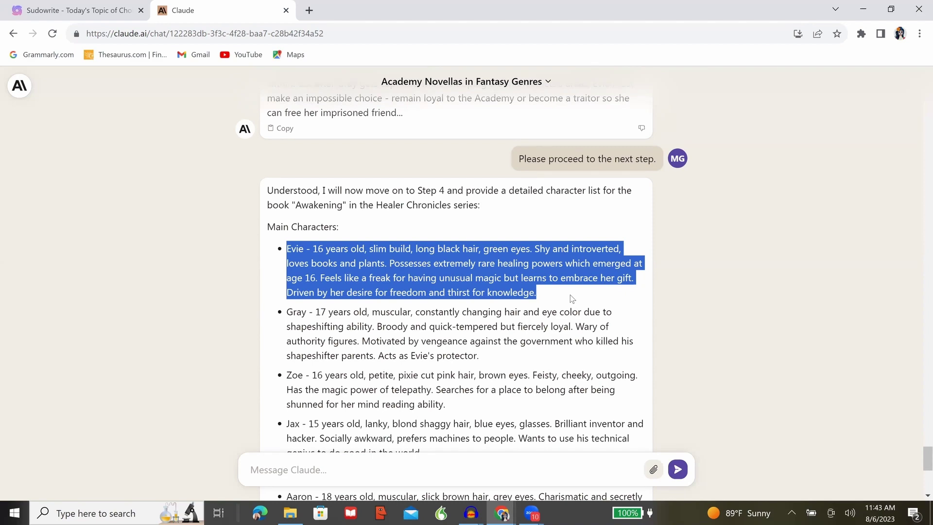
scroll(490, 369, up, 1)
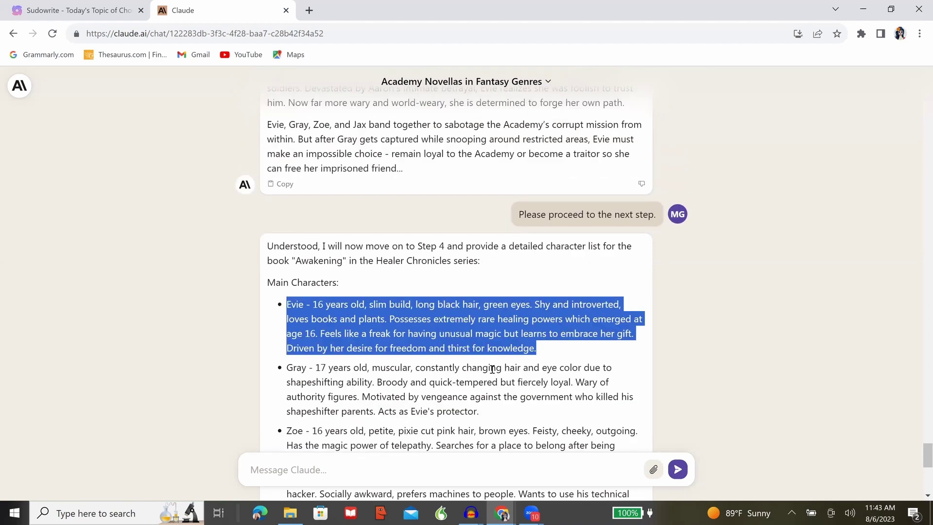
scroll(492, 373, down, 2)
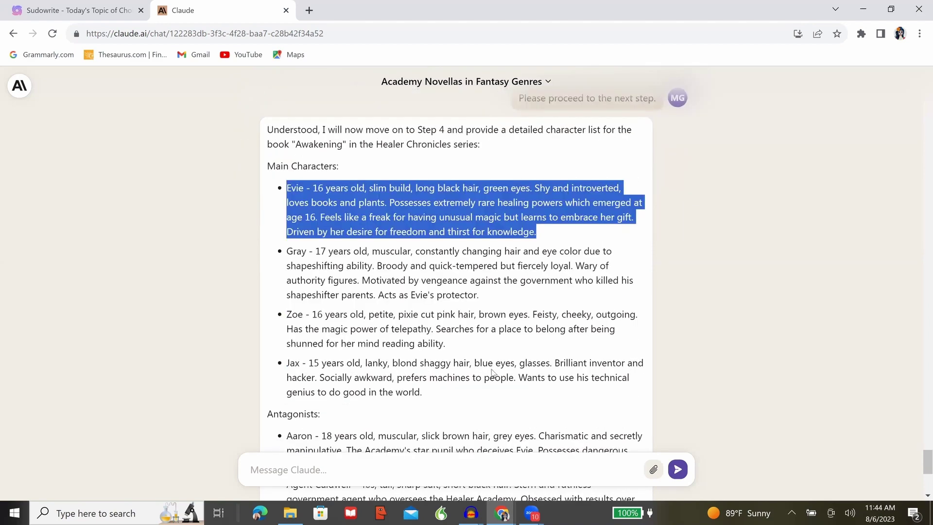
scroll(493, 373, down, 2)
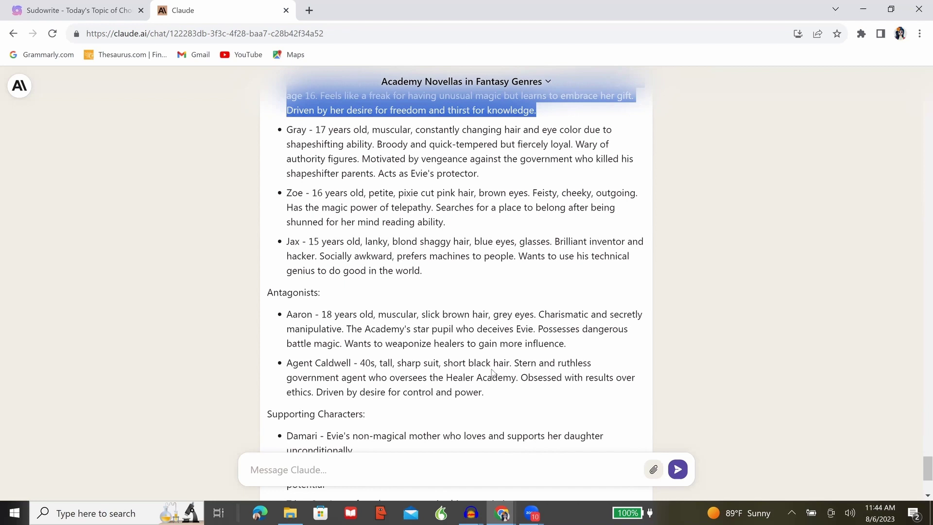
scroll(493, 373, down, 1)
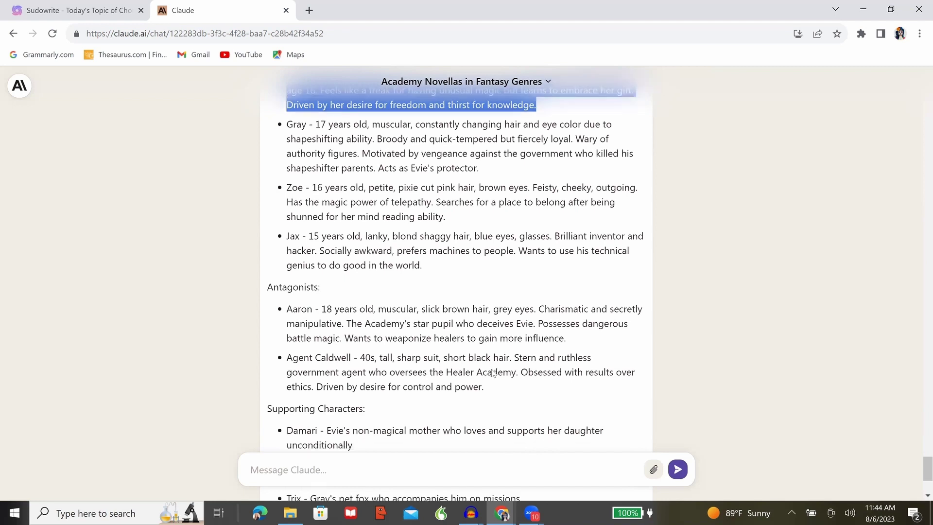
scroll(492, 370, down, 1)
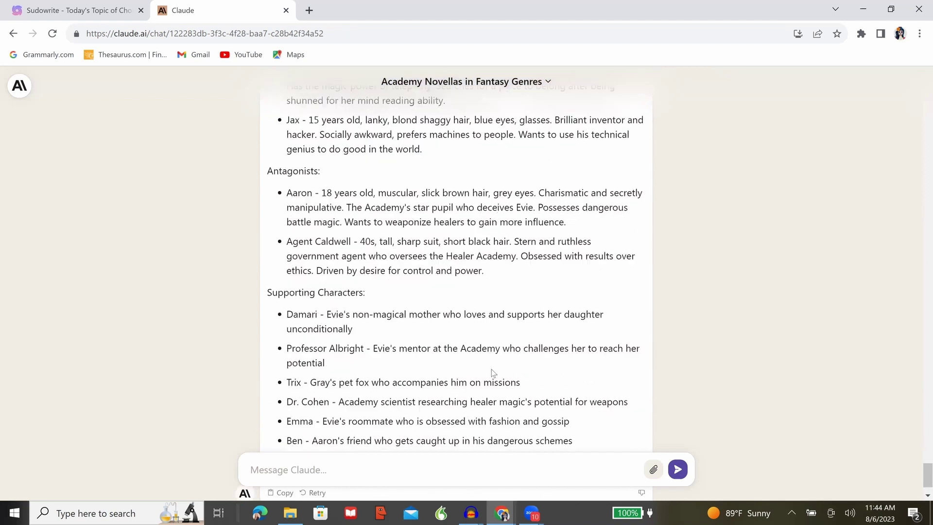
scroll(494, 373, up, 1)
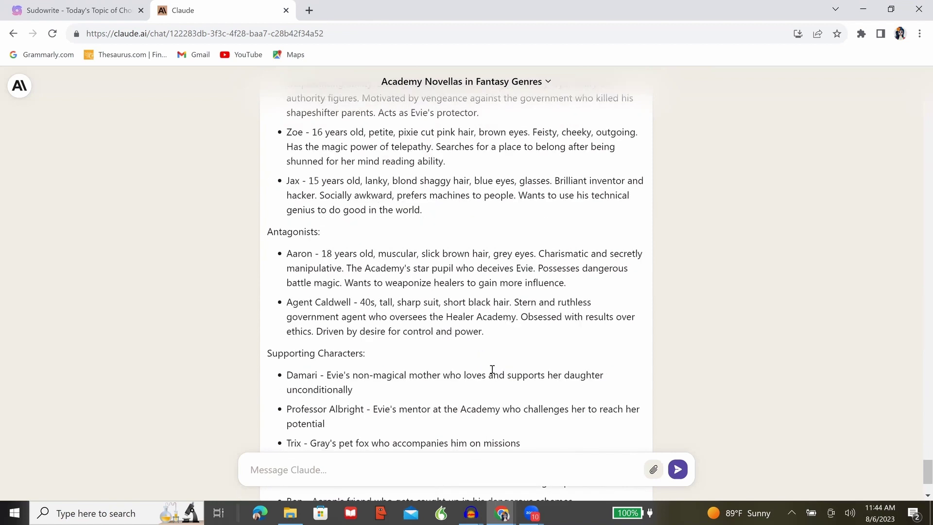
scroll(492, 370, up, 1)
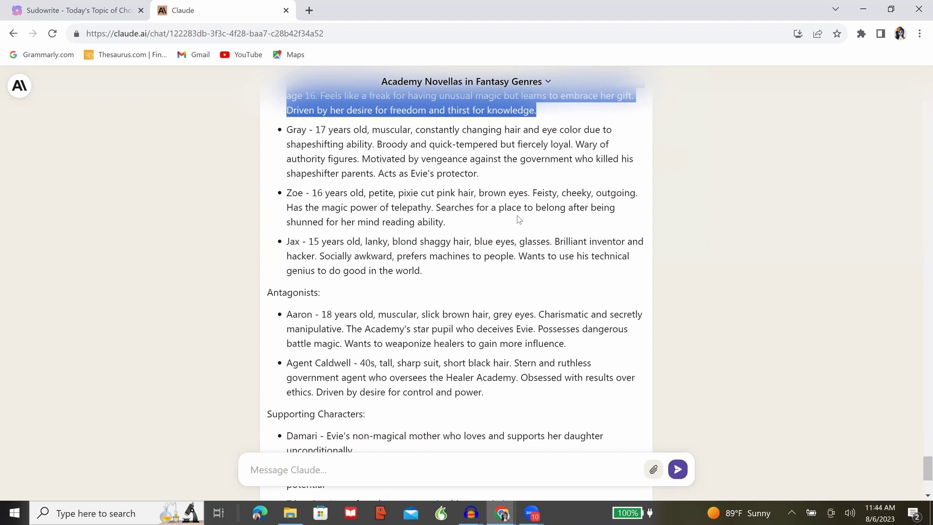
Examine the motivations given for Zoe and Jax and the complete supporting character entries, highlighting each passage
drag(460, 204, 466, 227)
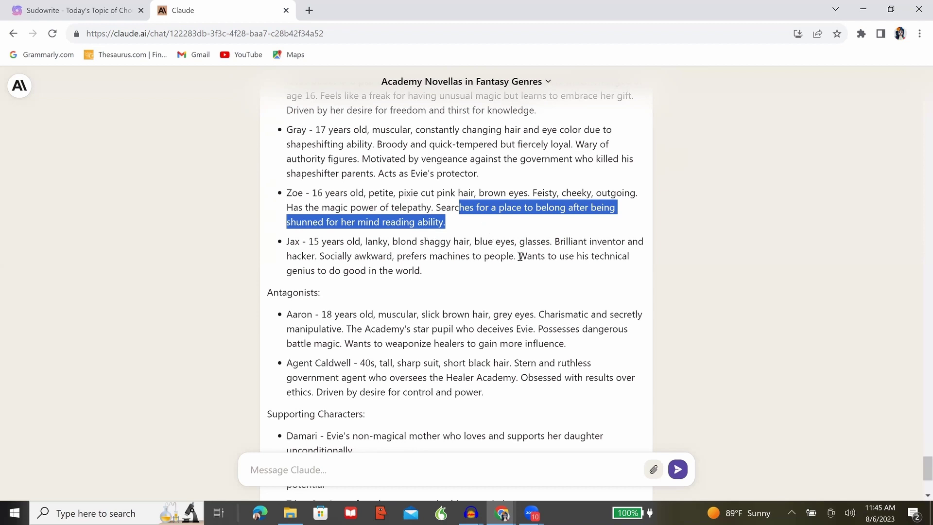
drag(519, 256, 523, 267)
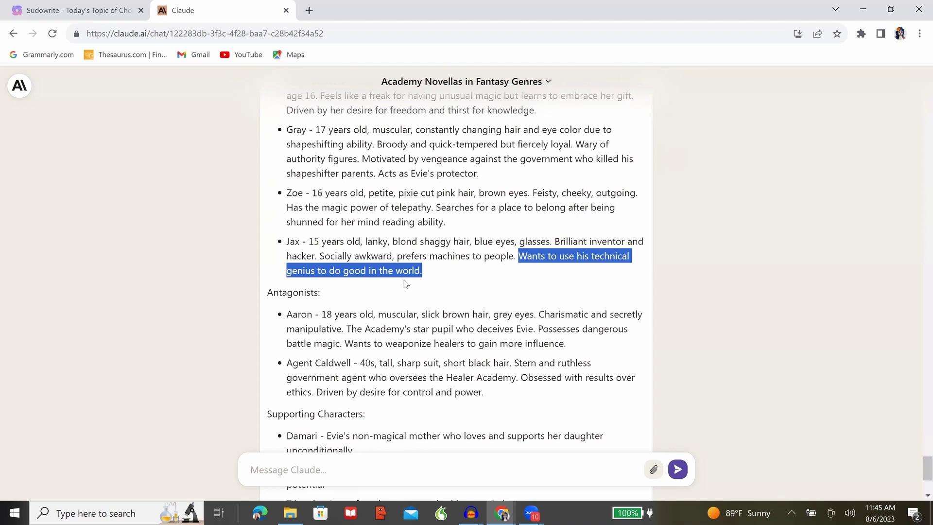
scroll(404, 283, down, 4)
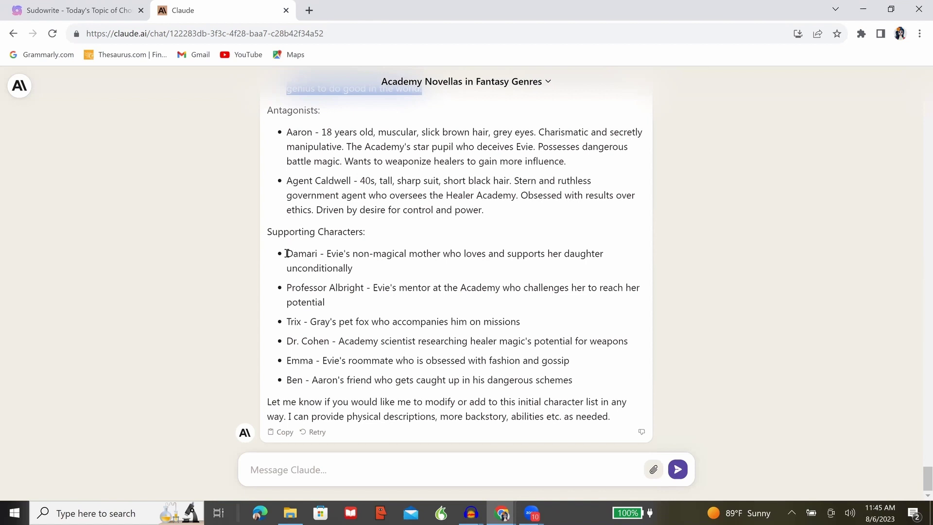
drag(287, 253, 598, 378)
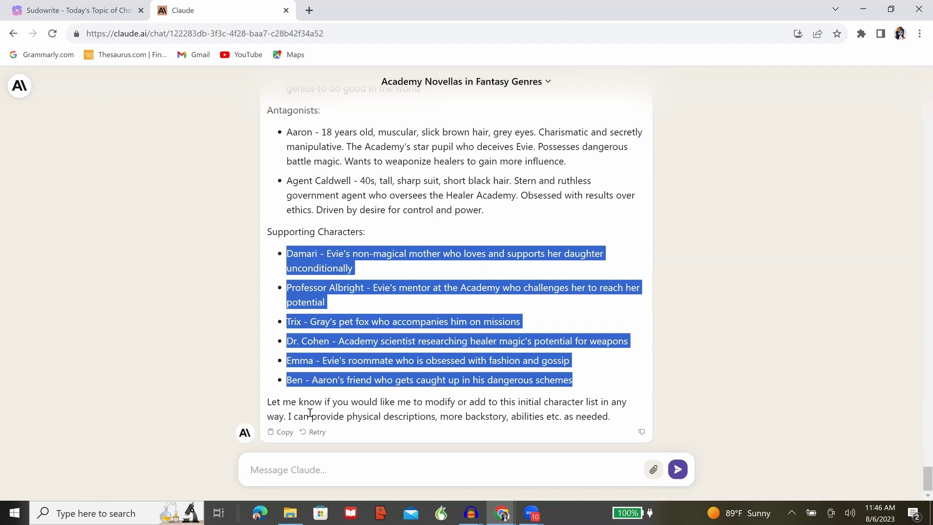
Draft a reply saying not all instructions were followed, requesting a retry with Myers-Briggs personality types for main characters and archetypes for supporting characters
click(341, 469)
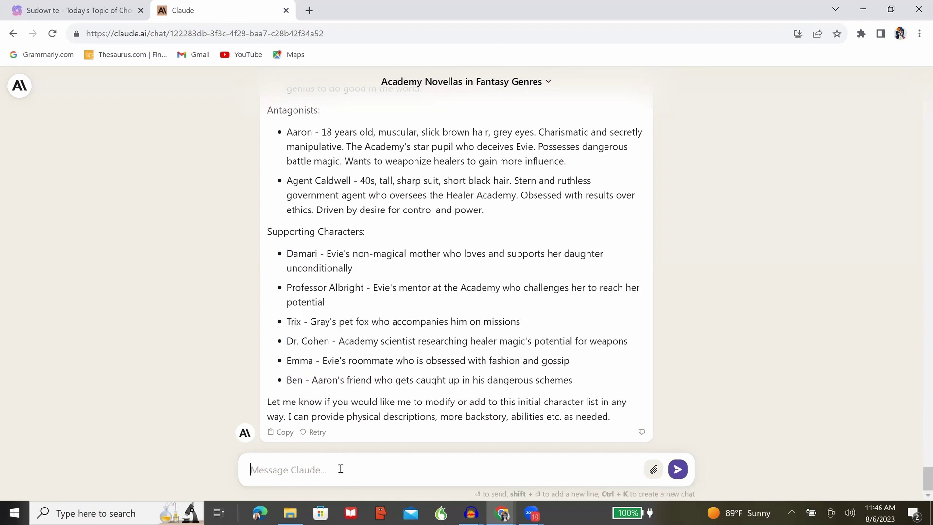
text(You didn't follow all instructions for )
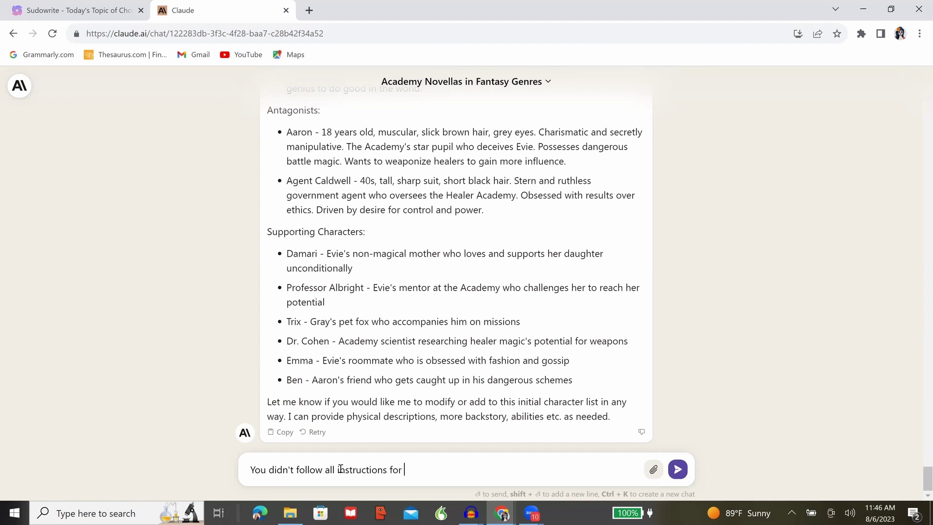
text(this step. Please review the steps and )
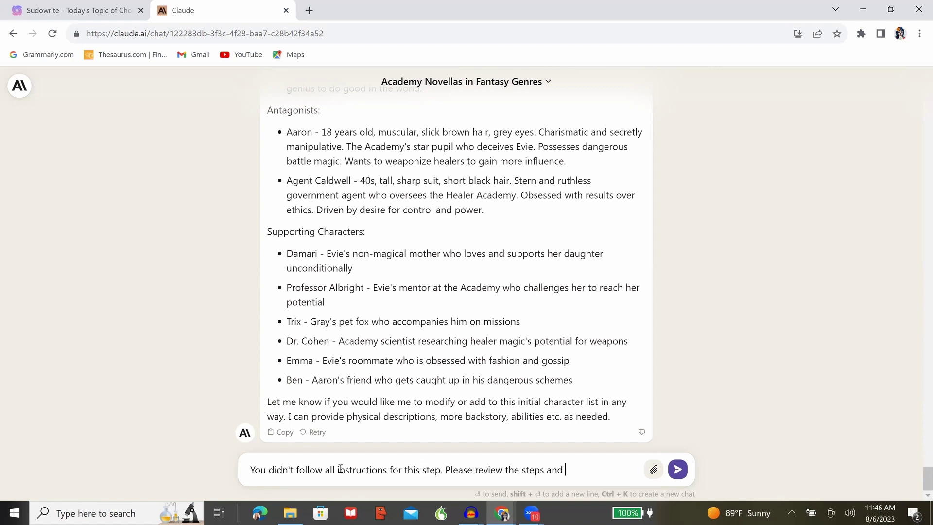
text(try again: make sure you add)
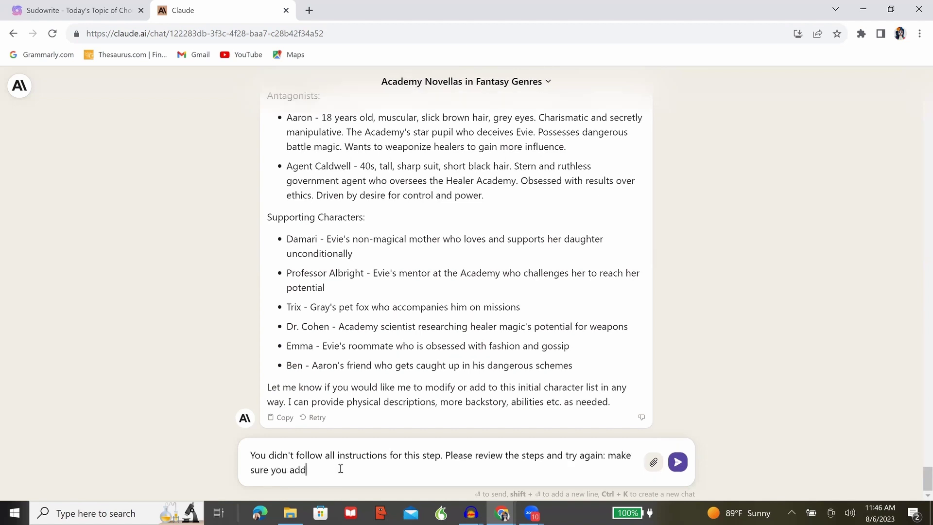
text( all things listed, including the M)
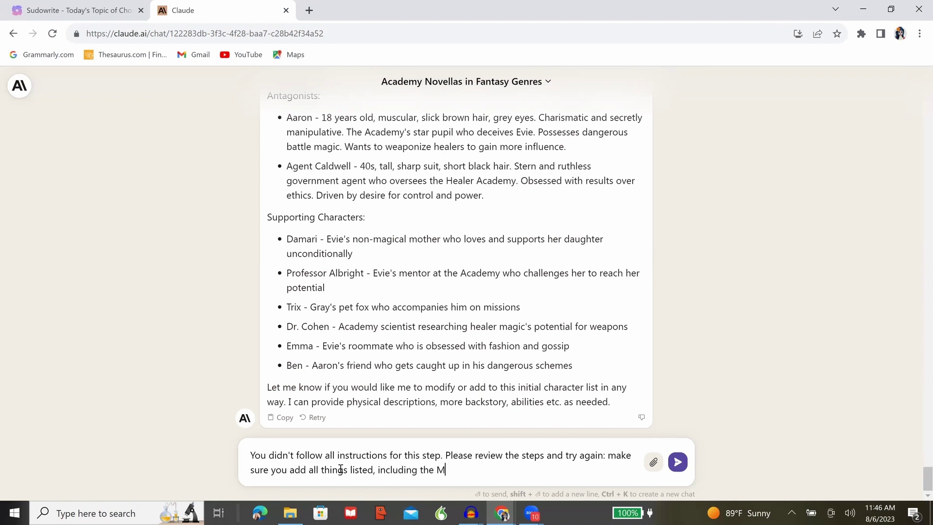
text(yers-Briggs personality tye)
key(BackSpace)
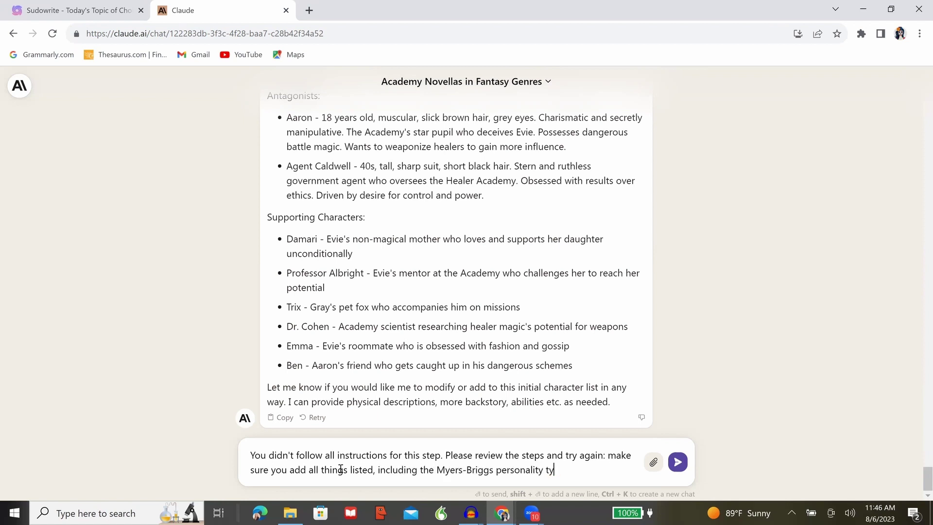
text(pes for the main charac)
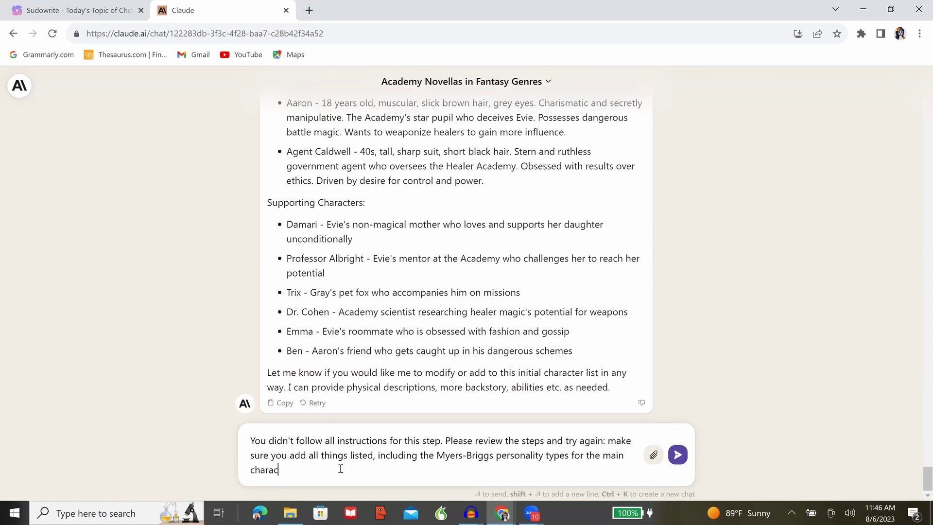
text(ters, the archetypes for the s)
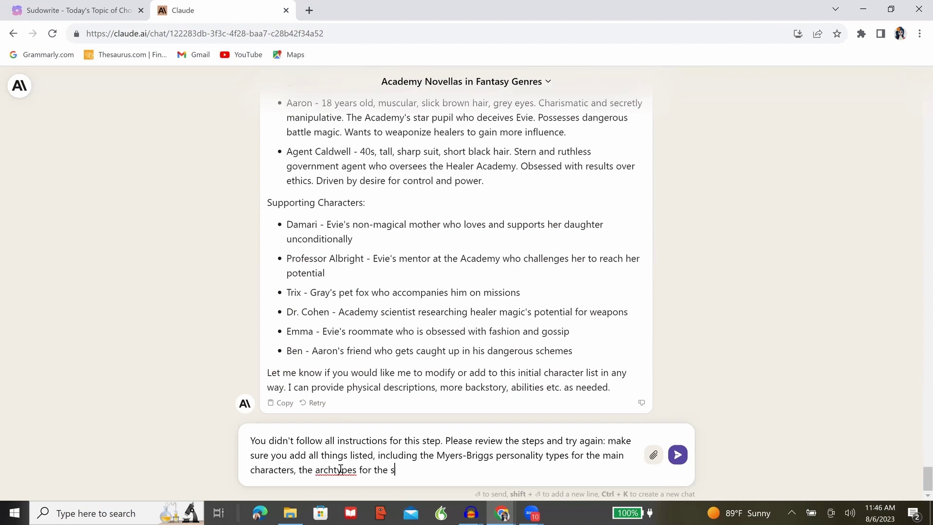
text(upporting characters,)
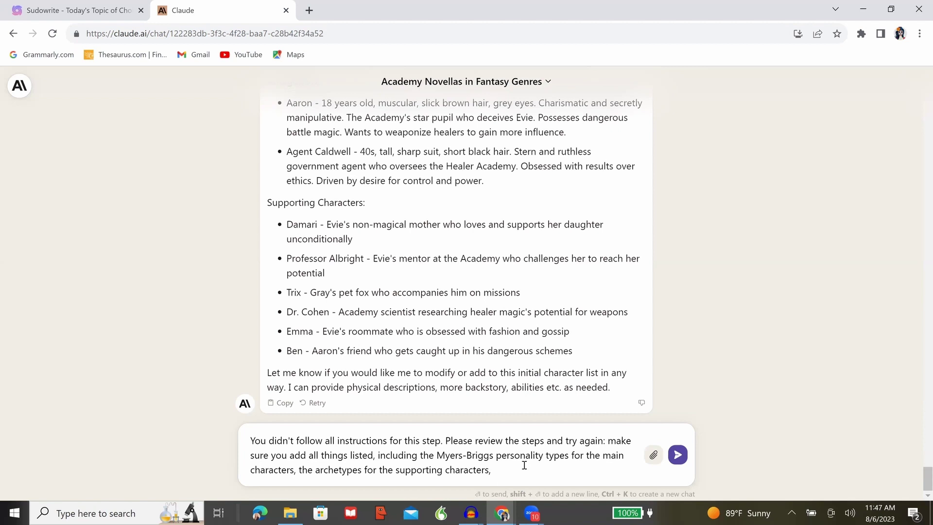
Add that all main and supporting characters need surnames, request anything else omitted the first time around, and send the message
text(all character need surnames (main and supporting characters). And )
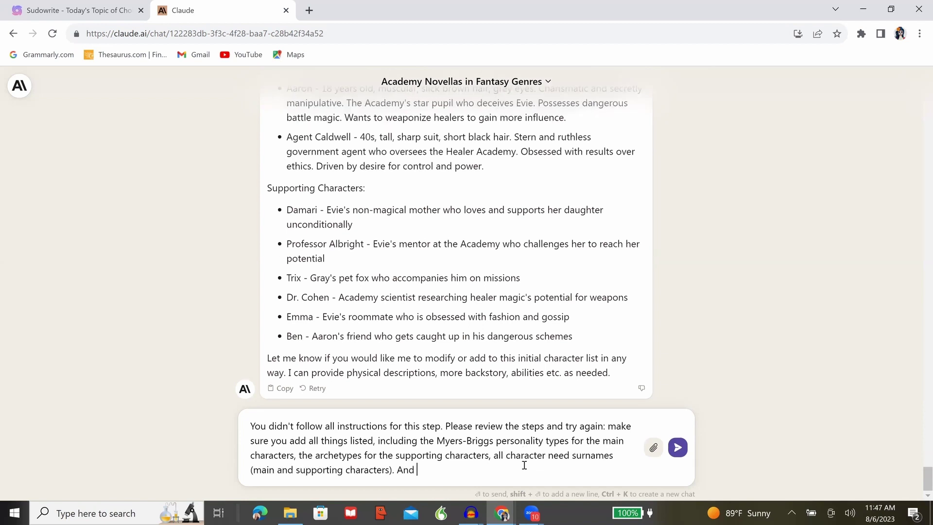
text(add anything else you)
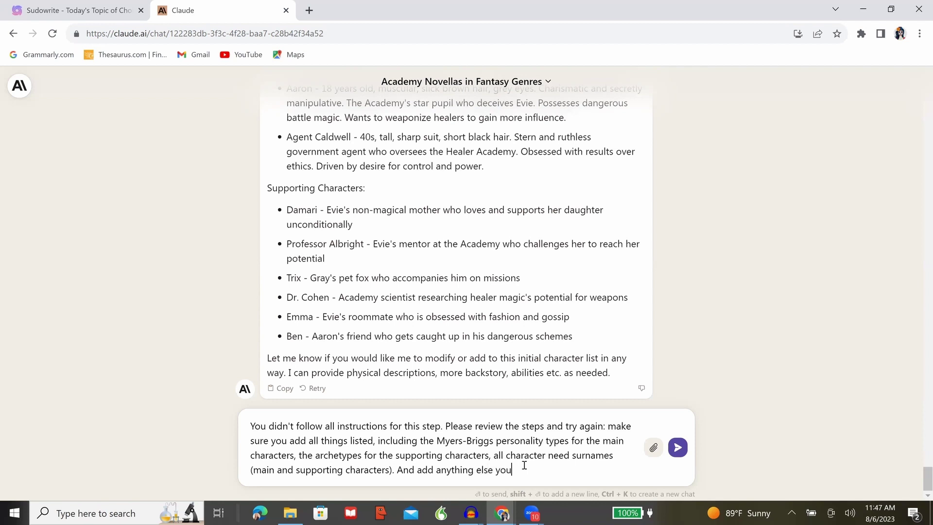
text( failed to add the first time )
text(around. Thanks.)
click(675, 442)
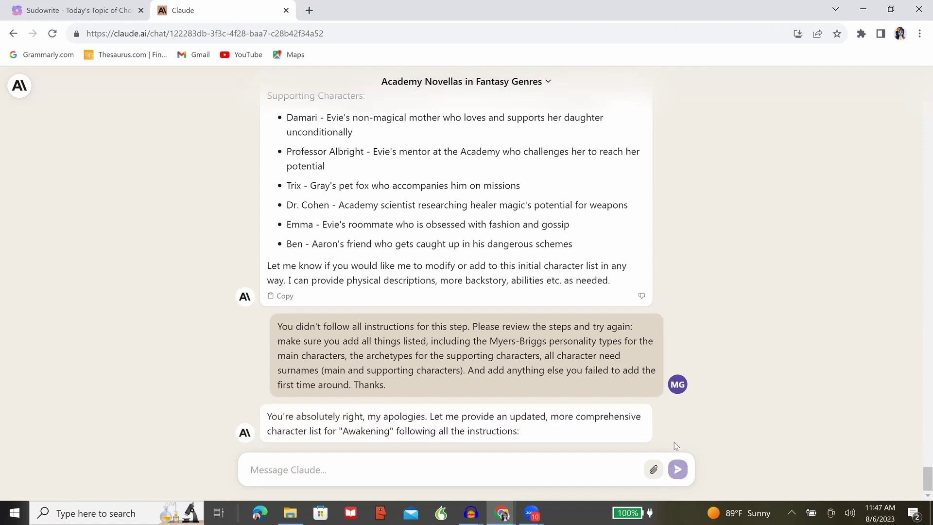
Check the updated character list for surnames and Myers-Briggs types, highlighting Evie's personality type
scroll(498, 374, up, 1)
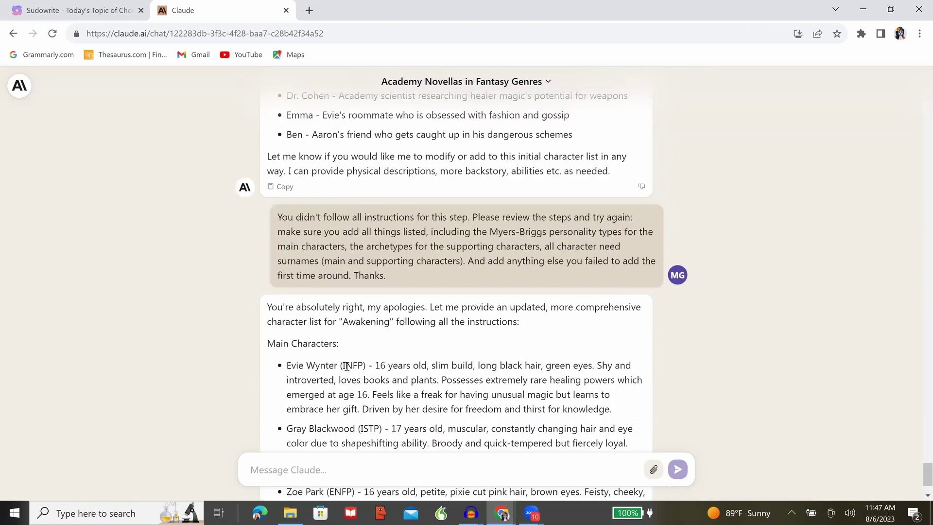
drag(366, 364, 339, 365)
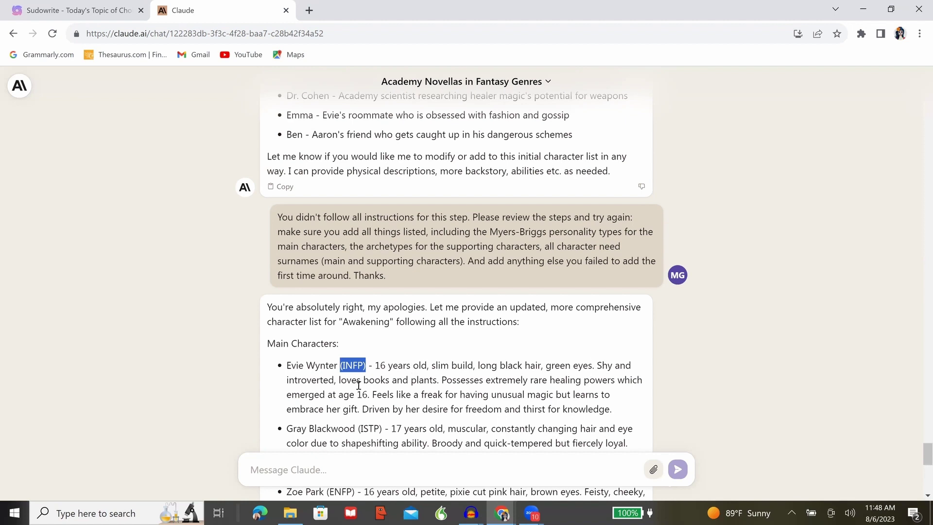
scroll(358, 385, down, 1)
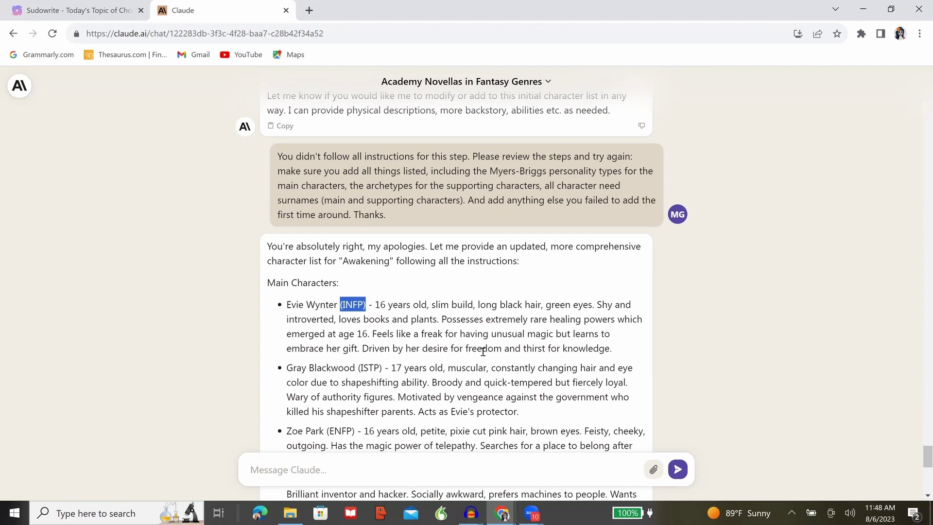
scroll(483, 351, down, 1)
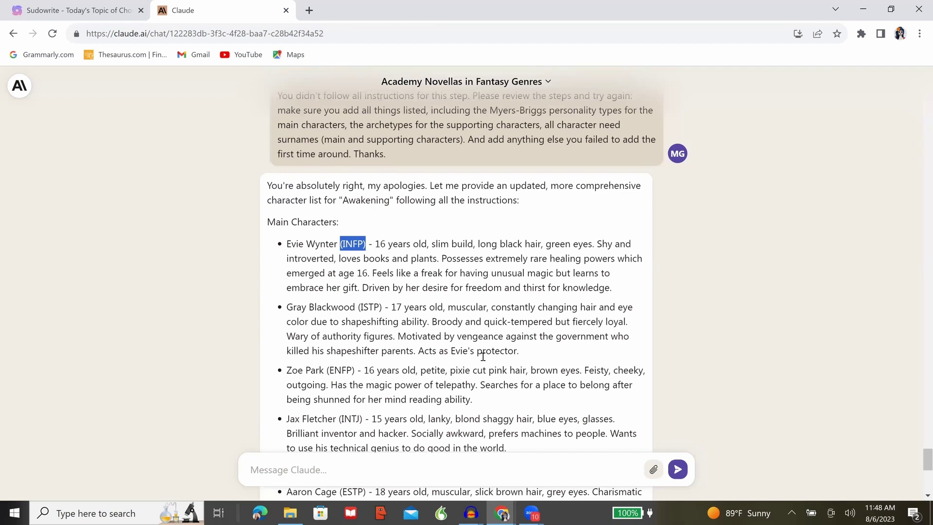
scroll(483, 356, down, 1)
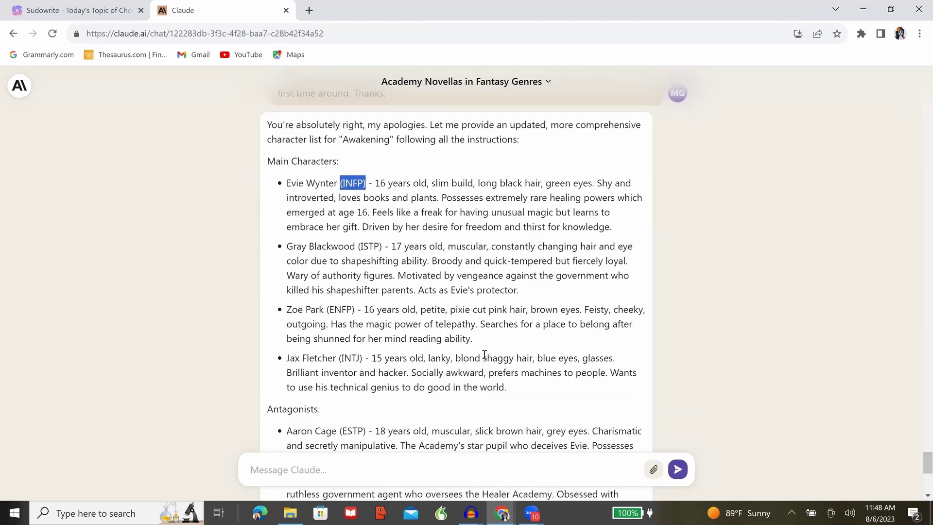
scroll(484, 354, down, 1)
Send "What happened to the descriptor words?"
click(396, 465)
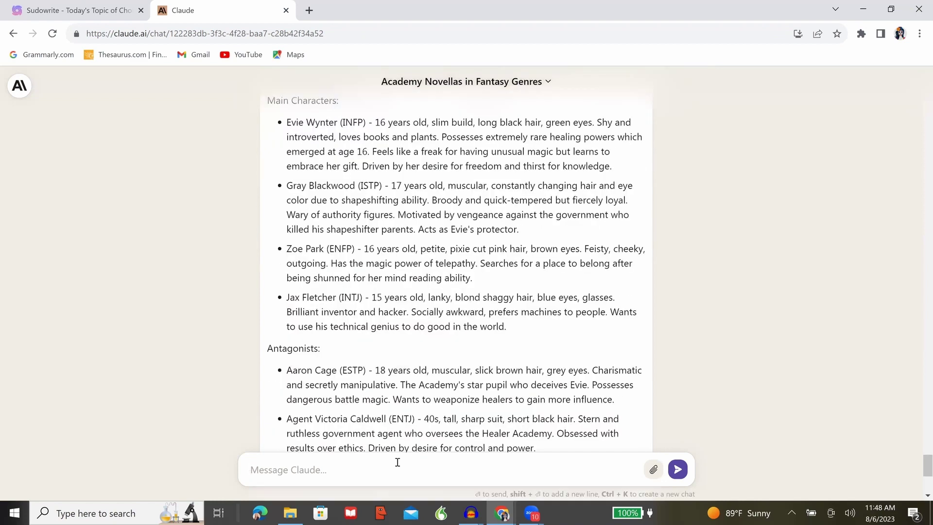
text(What happened to the descriptor words?)
key(Return)
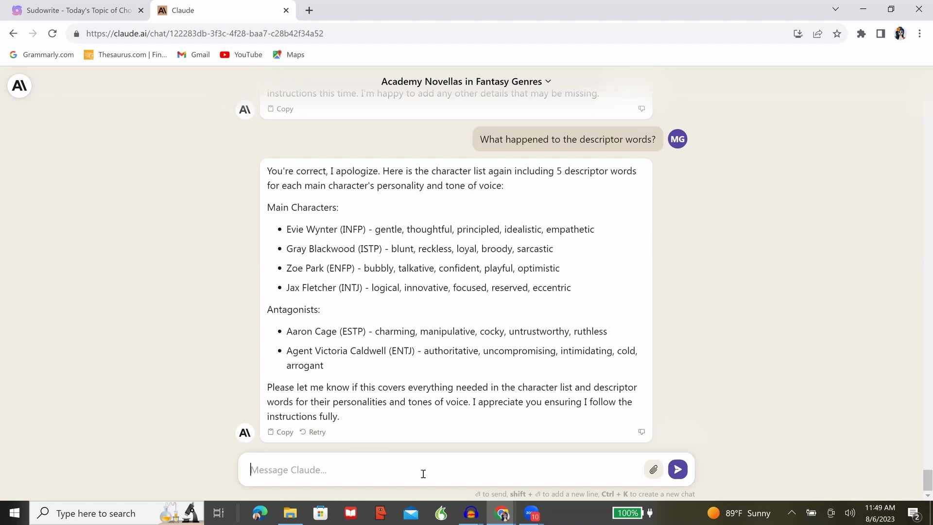
Send a message asking whether 10 supporting characters were given as instructed or only six, and requesting a revision to match the request
text(Did you give me 10 supporting cha)
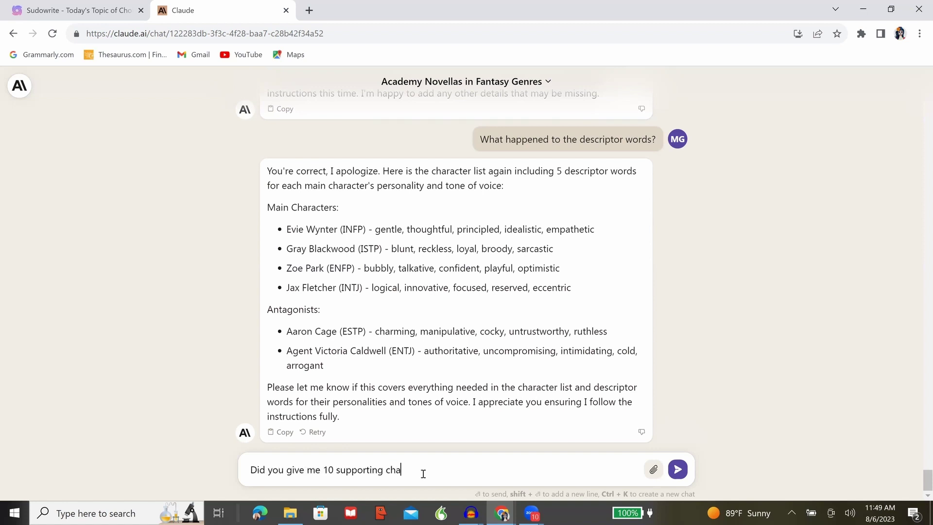
text(racters as indicated in the req)
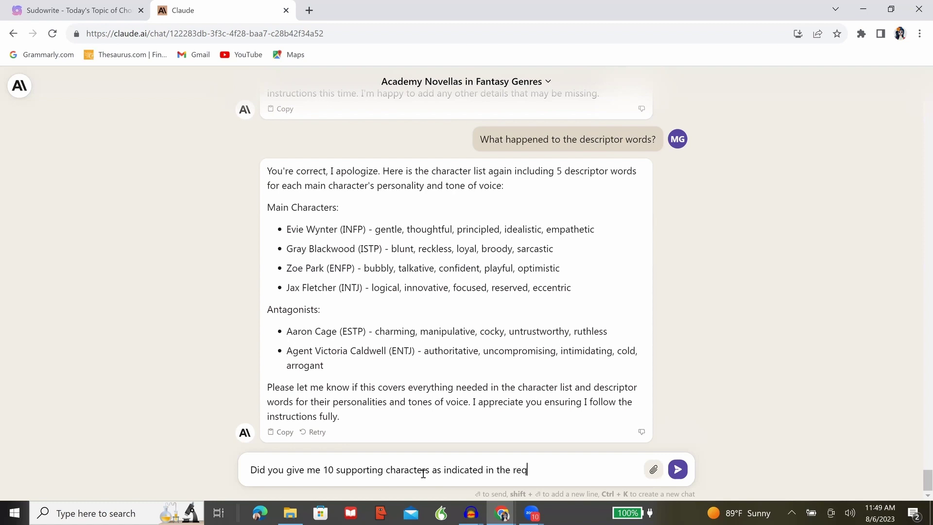
text(uired instructions? Or o)
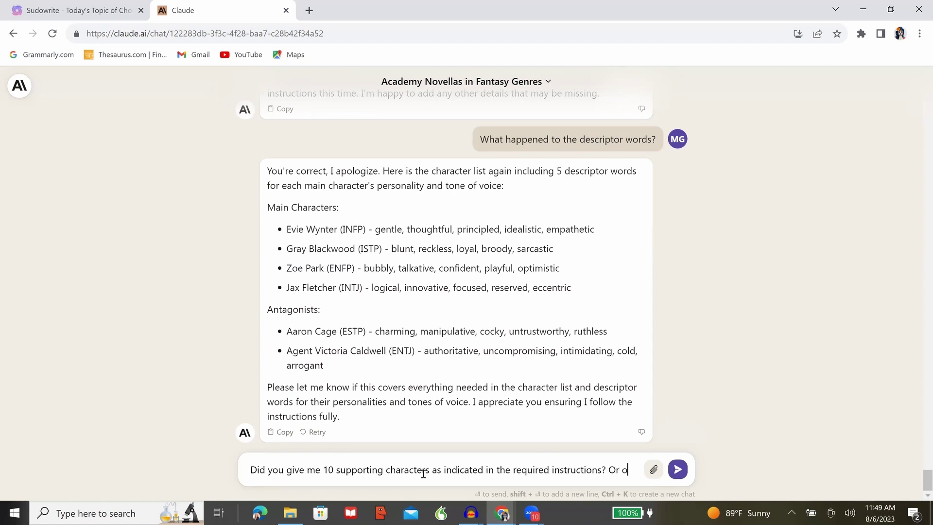
text(nly six? Please revise)
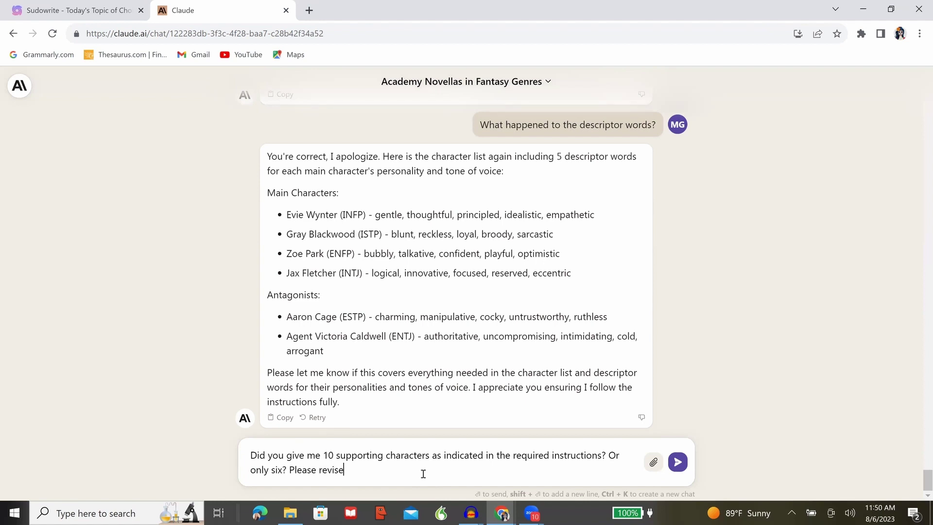
text( to give me what I asked for.)
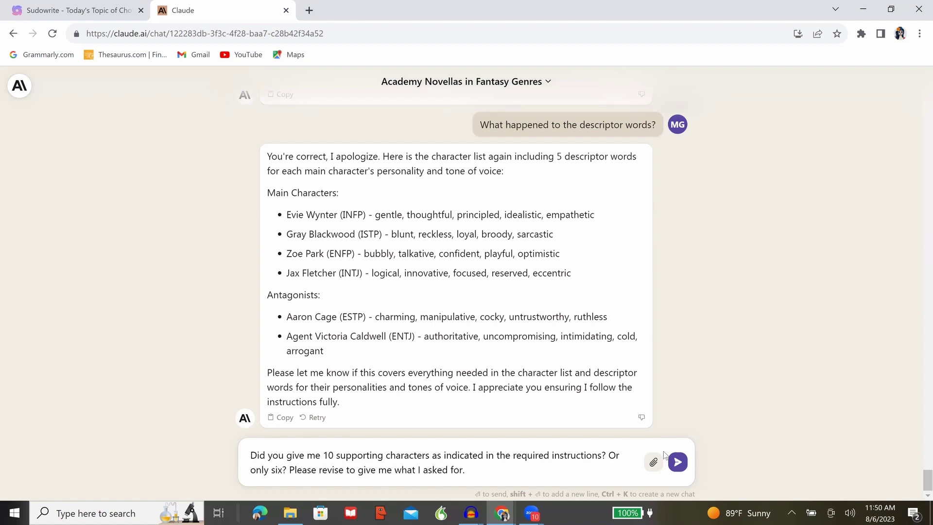
click(678, 463)
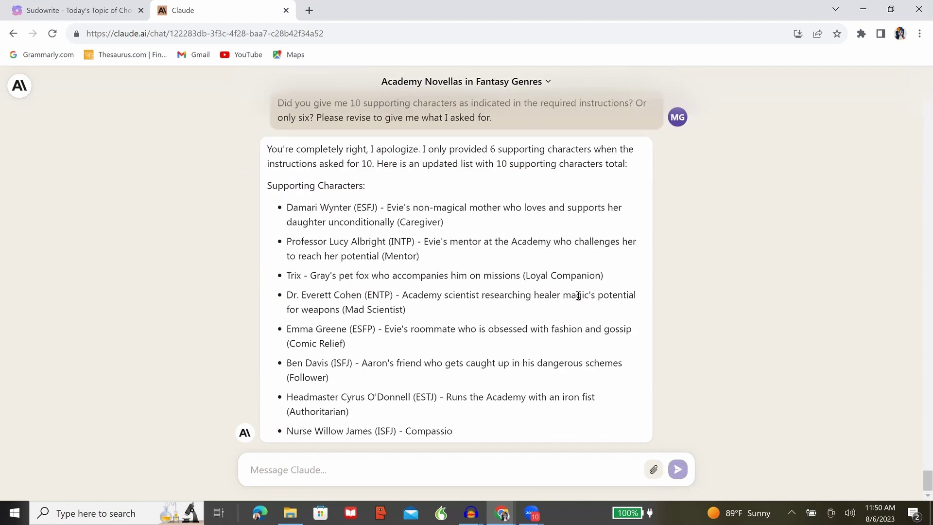
Review the revised supporting character list, highlighting archetypes such as Caregiver, Mentor, Mad Scientist and Loyal Companion
scroll(578, 295, up, 1)
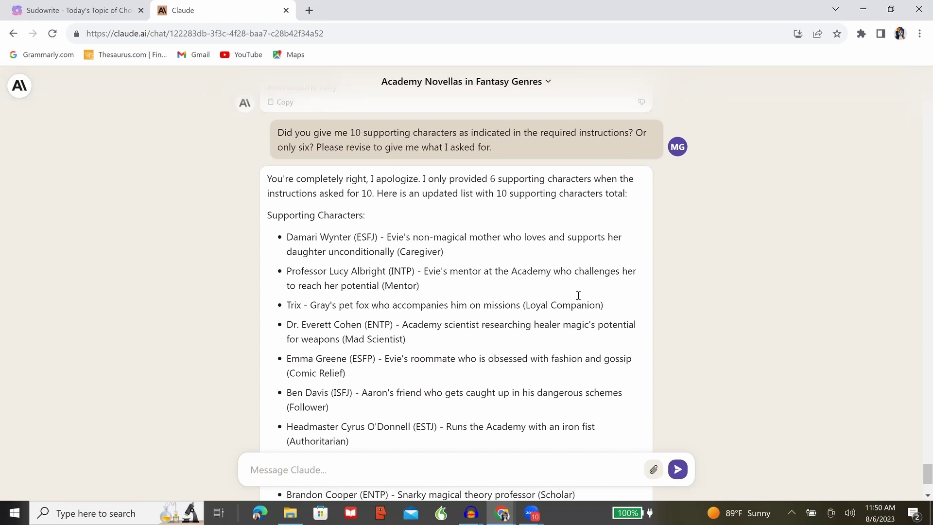
scroll(579, 295, up, 2)
scroll(580, 298, down, 1)
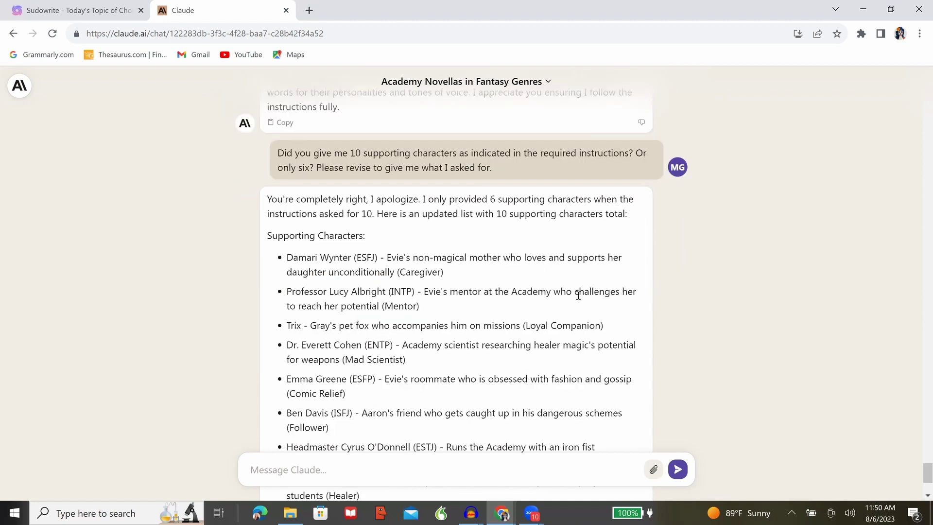
scroll(578, 295, down, 1)
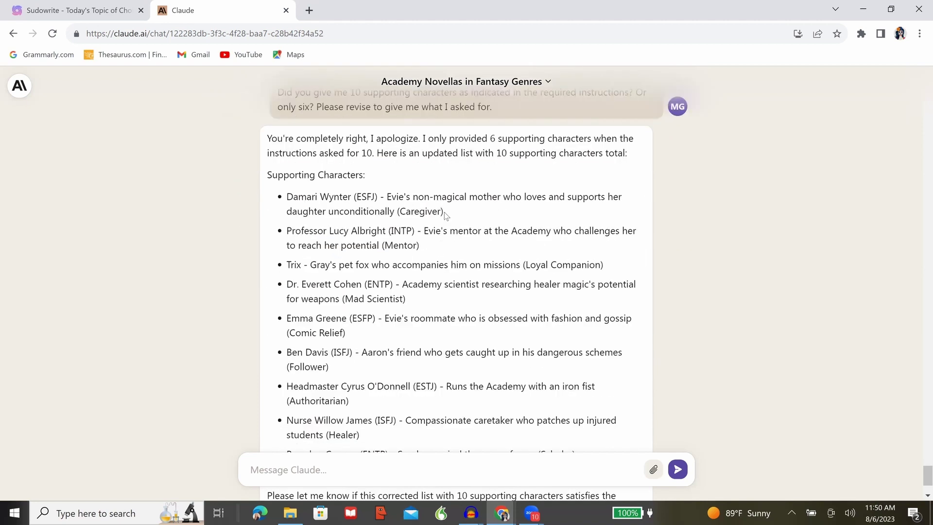
drag(444, 212, 399, 212)
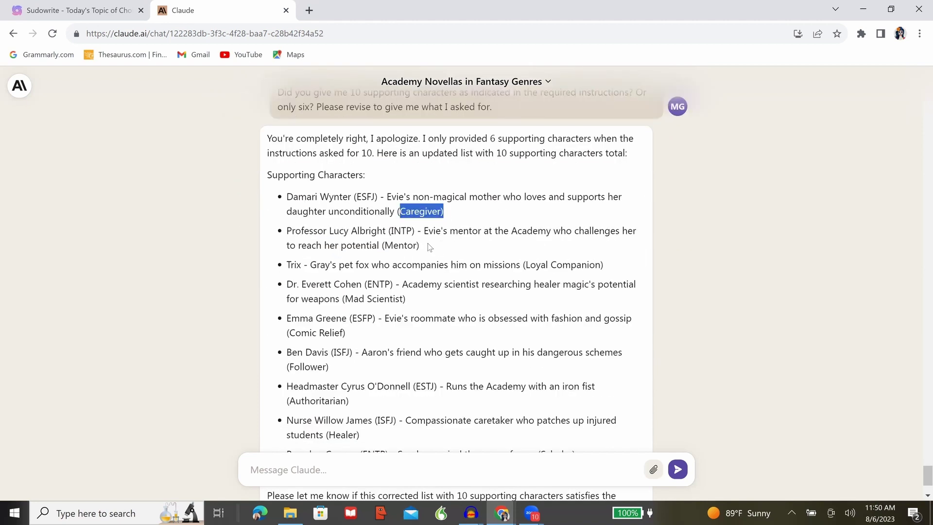
drag(422, 245, 394, 245)
drag(395, 299, 354, 299)
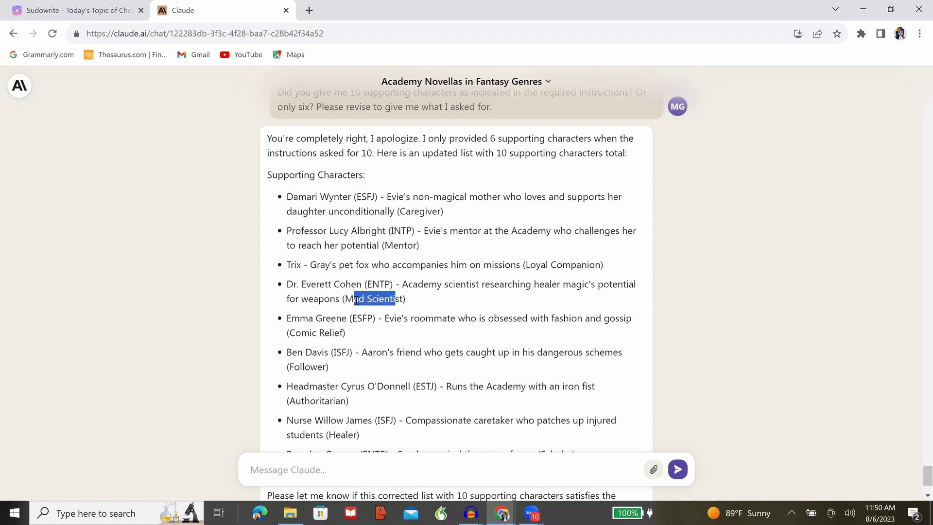
click(538, 266)
drag(587, 266, 537, 266)
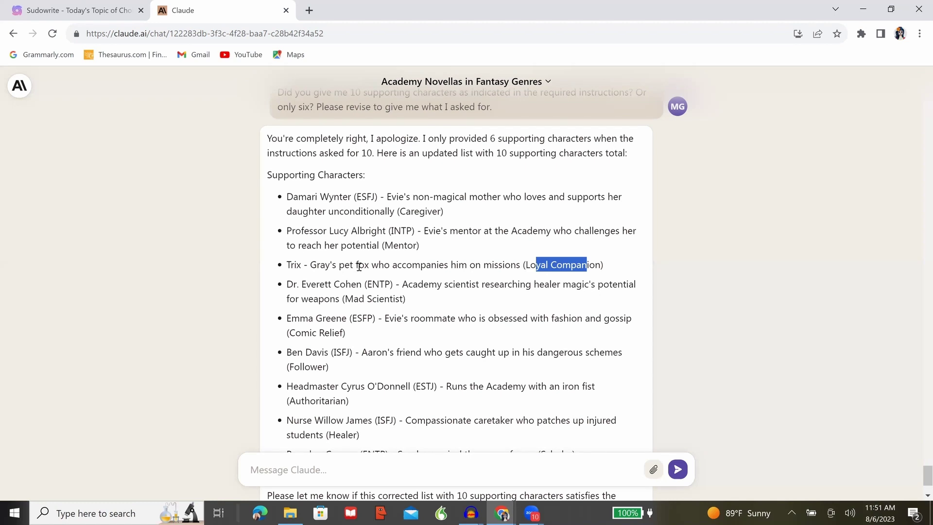
scroll(430, 324, down, 3)
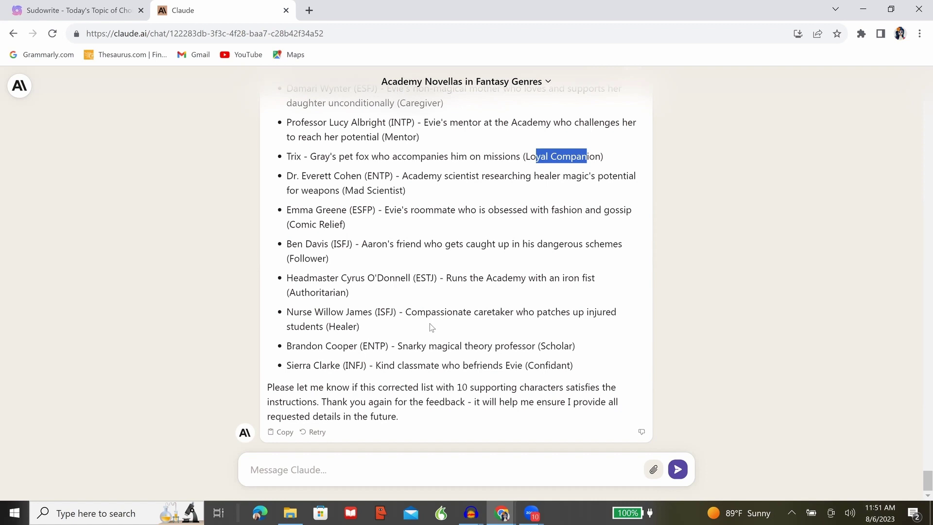
Send "Proceed to the next step." to move on from the character list
click(373, 469)
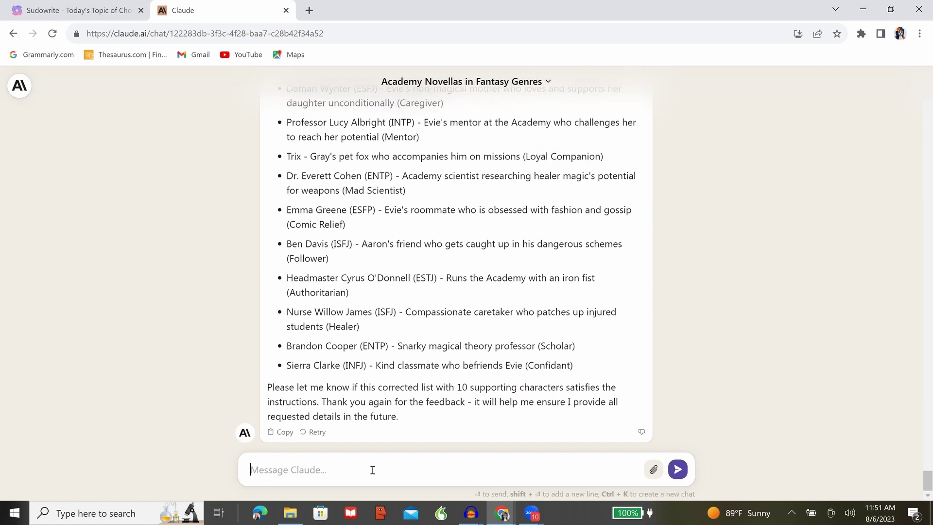
text(Proceed to the next step.)
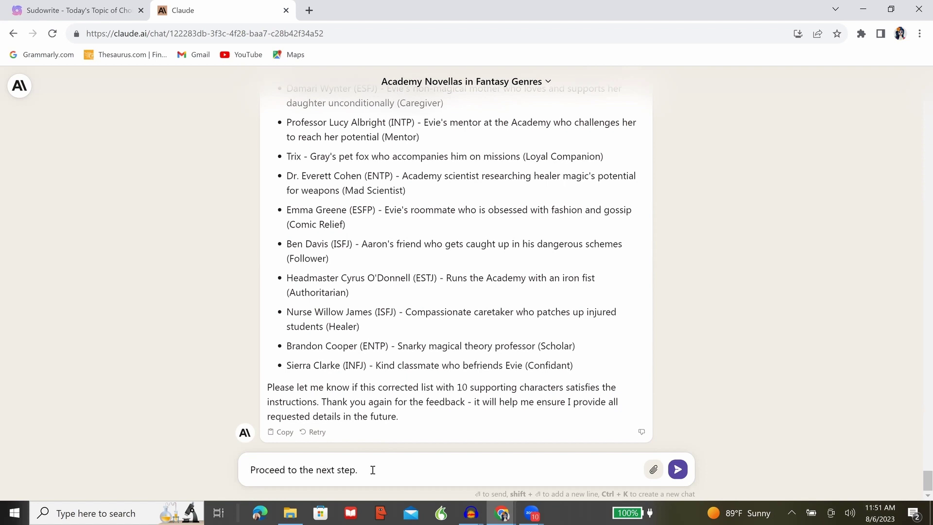
key(Return)
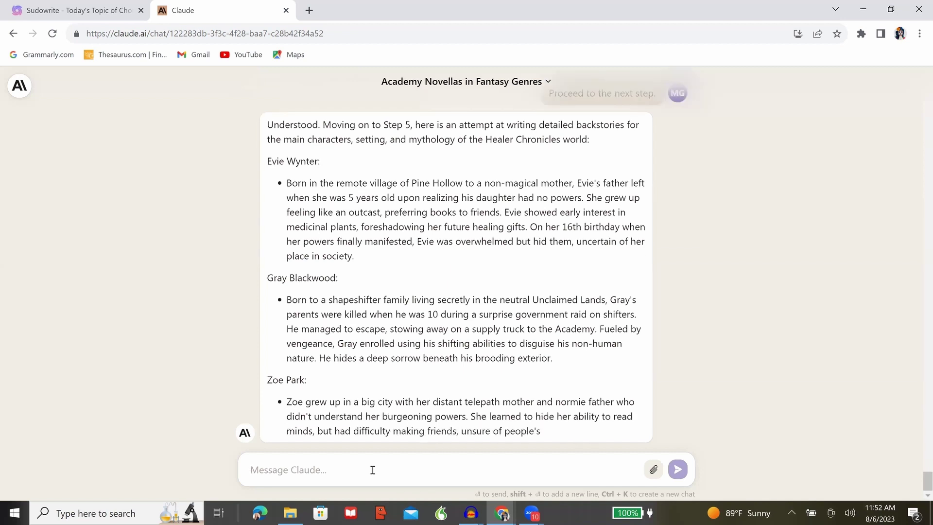
Read through the Step 5 backstories, setting and mythology, highlighting the mythology paragraph
scroll(432, 402, up, 1)
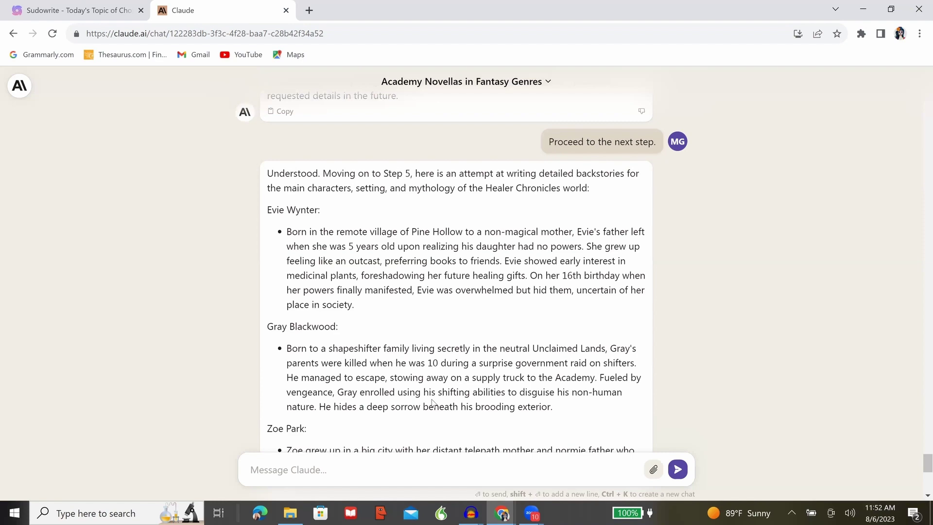
scroll(432, 401, down, 2)
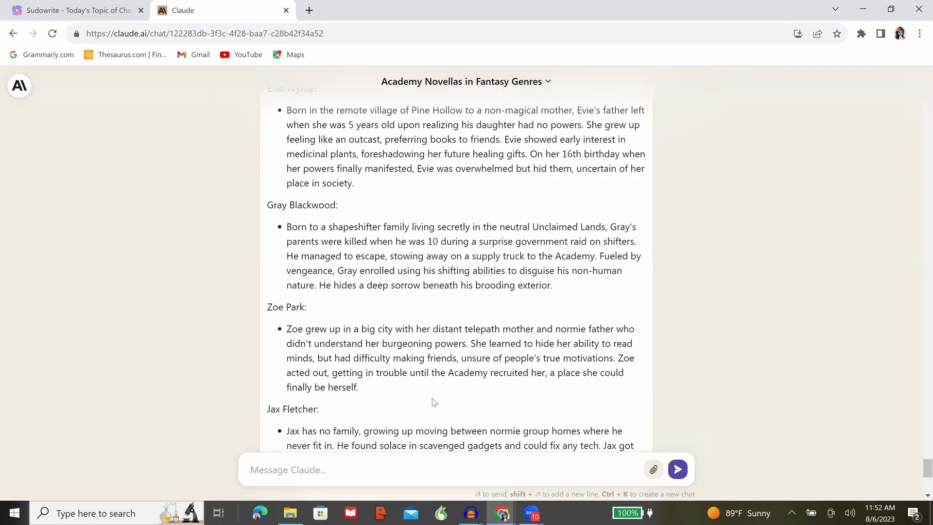
scroll(434, 402, down, 4)
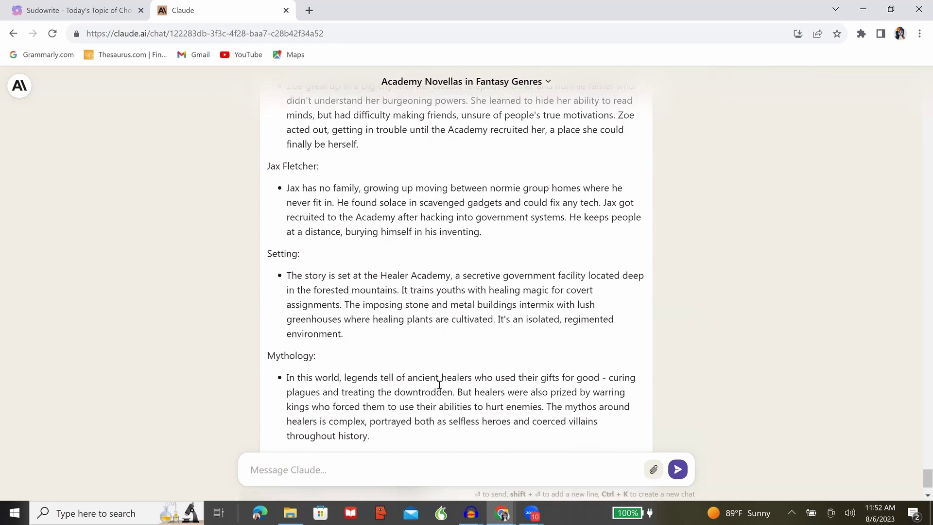
scroll(440, 386, down, 1)
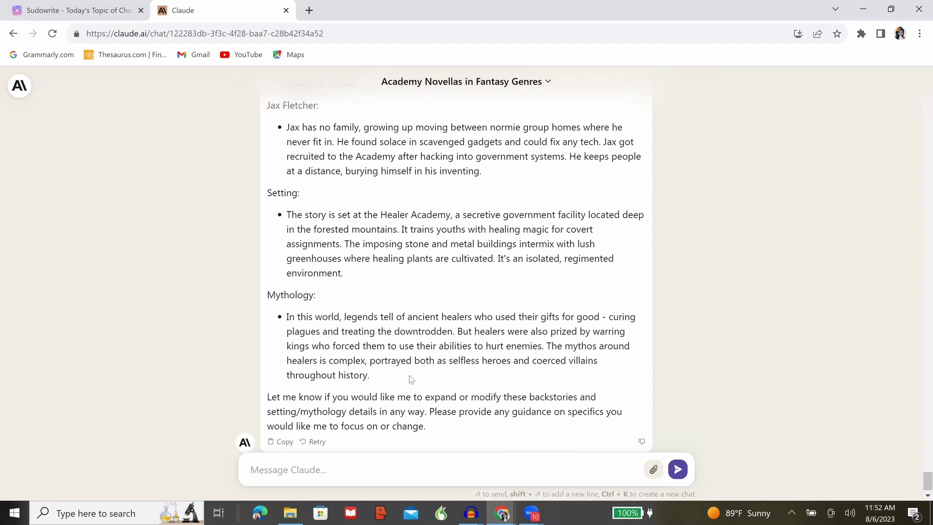
drag(384, 378, 286, 316)
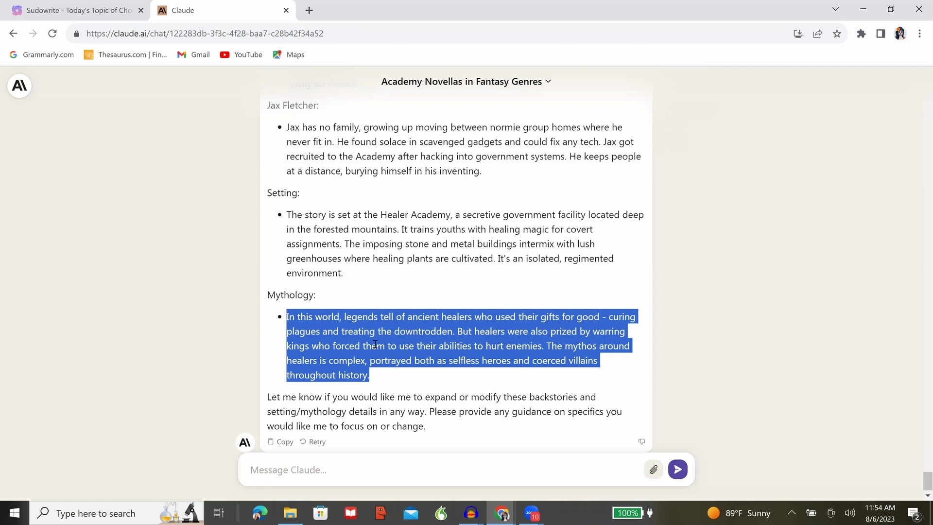
scroll(375, 344, down, 1)
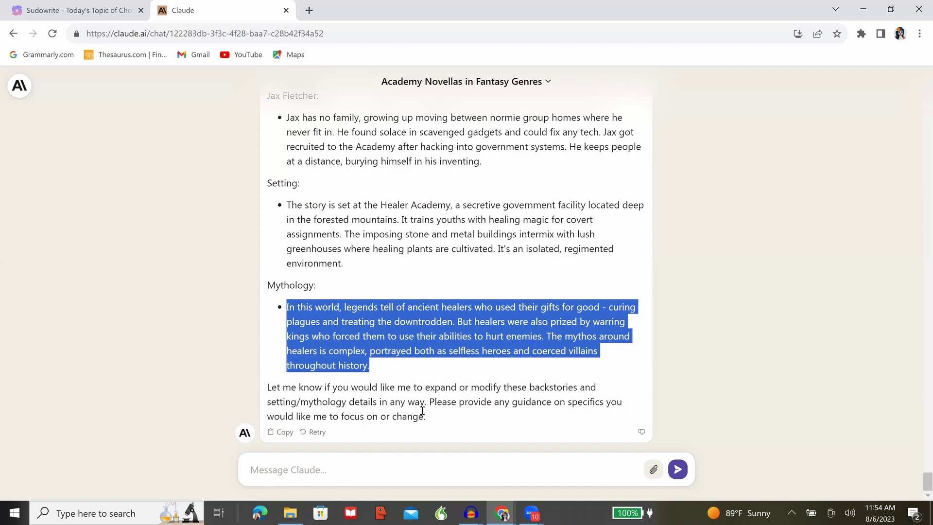
Draft a request for more information on the healer academy and secretive government, with names and sub-branches such as research, PR, search, and retrieval
click(385, 469)
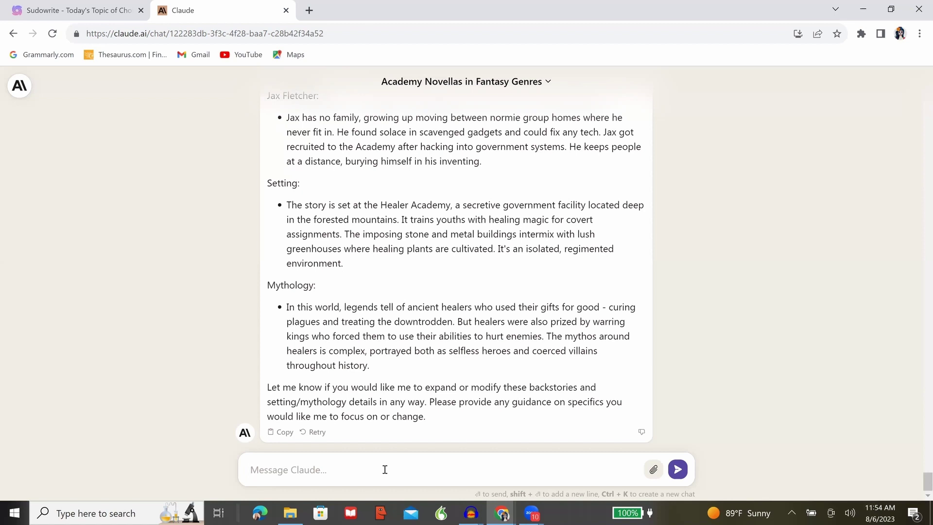
text(Please add more informaiton pe)
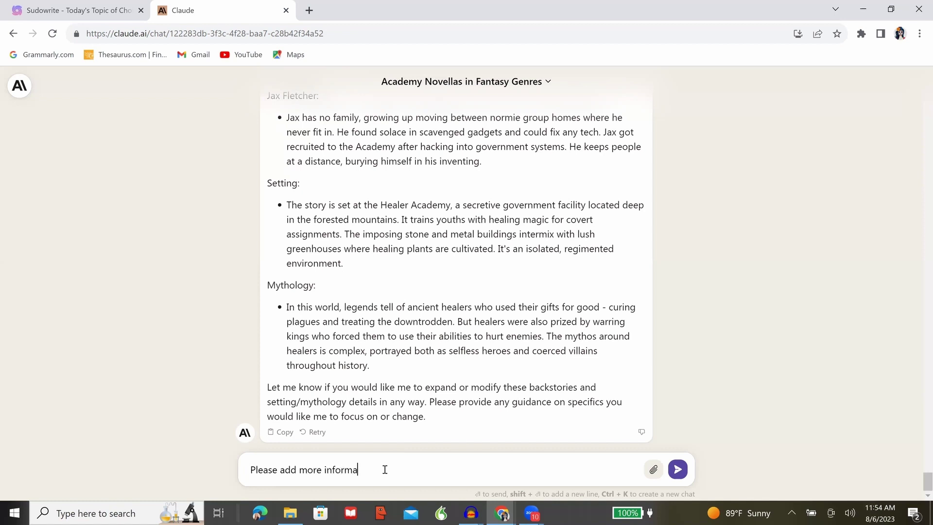
click(360, 469)
right_click(360, 469)
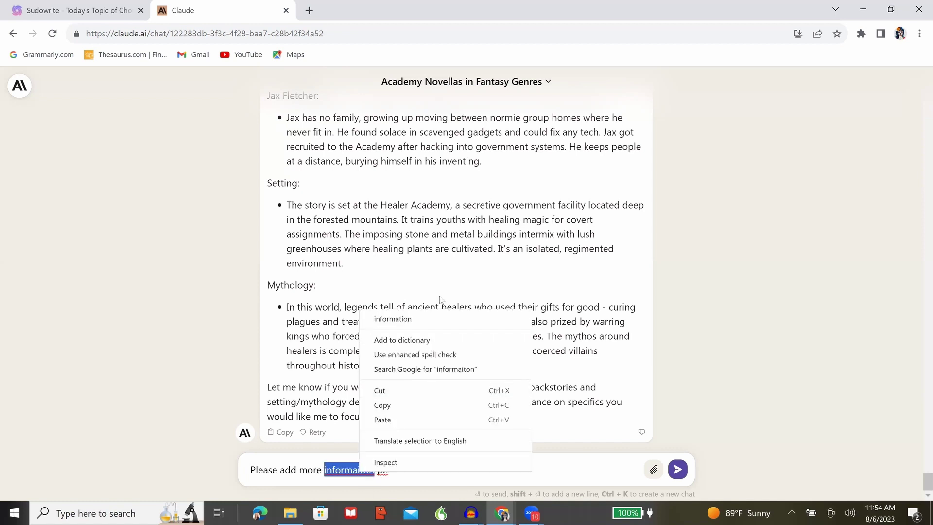
click(429, 326)
click(447, 468)
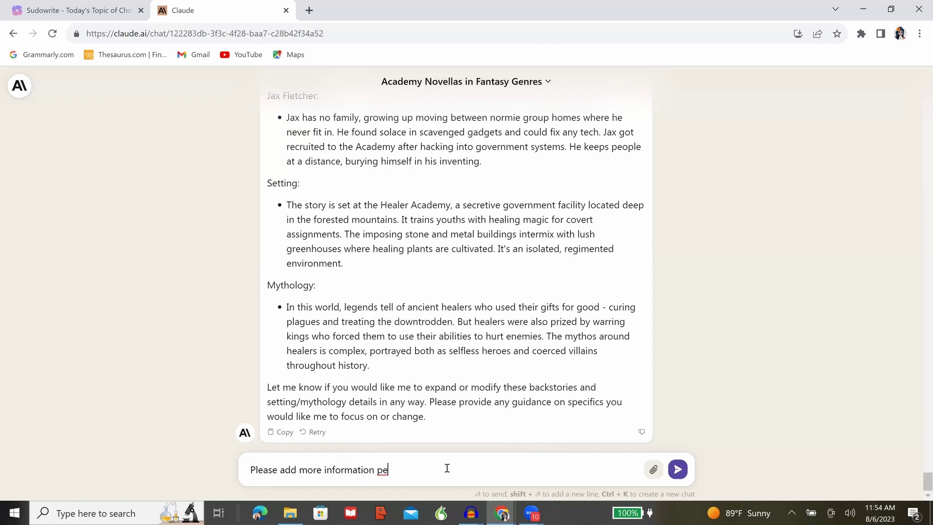
text(rtaining to the healer academy (give it a name) and the secretive government (give it a name and some sub-branches or departs that handle the different as)
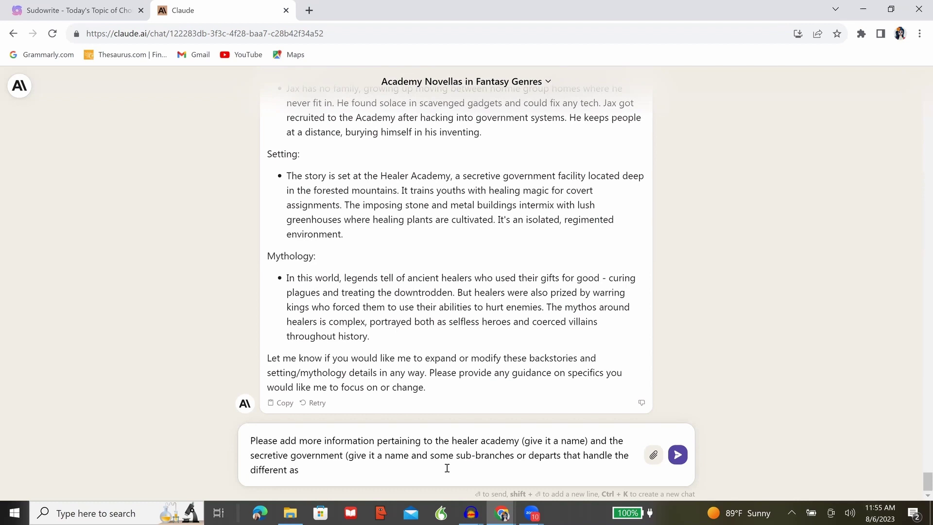
text(pects of the faction, such as research, PR, sear)
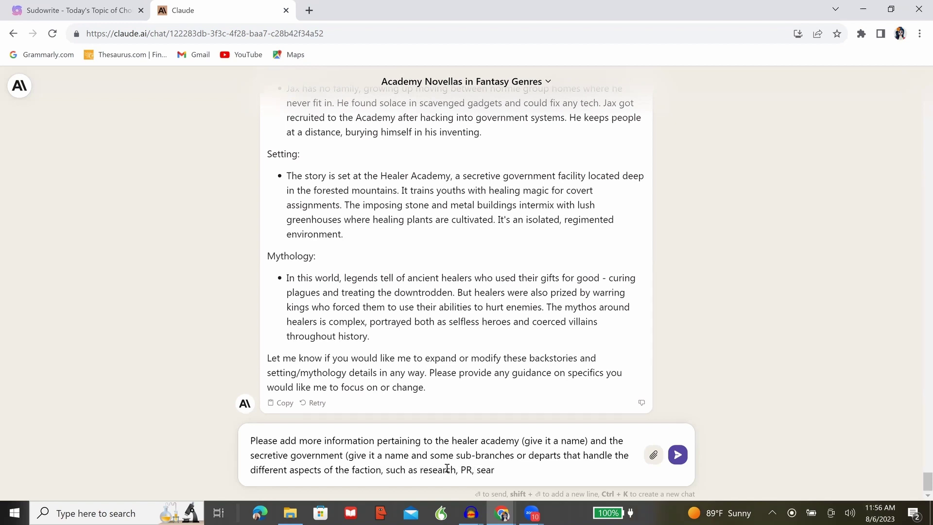
text(ch, and retrieval.)
key(BackSpace)
Add a request to expand the Mythology and tie it to lore and myths surrounding the Salem witches, and send the message
text(). Also, add more abot)
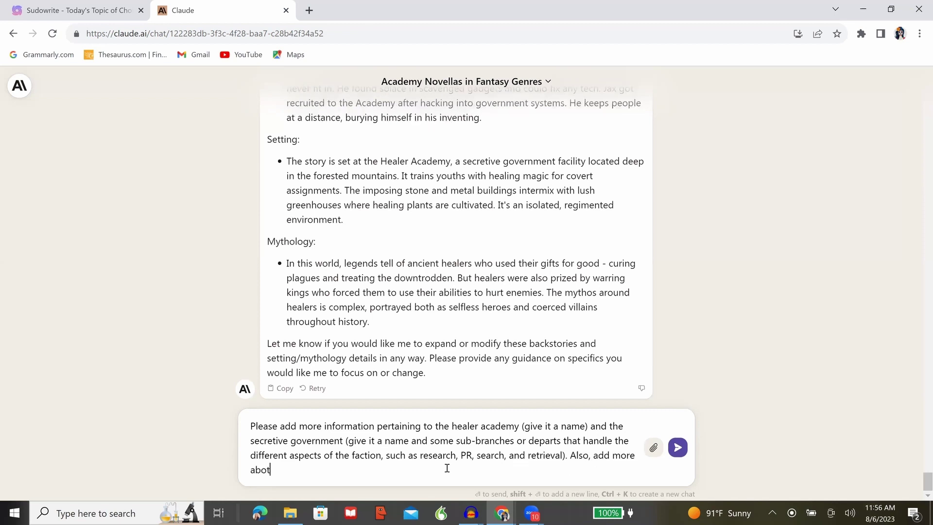
key(BackSpace)
text(ut the Mythology and tie it to some of the)
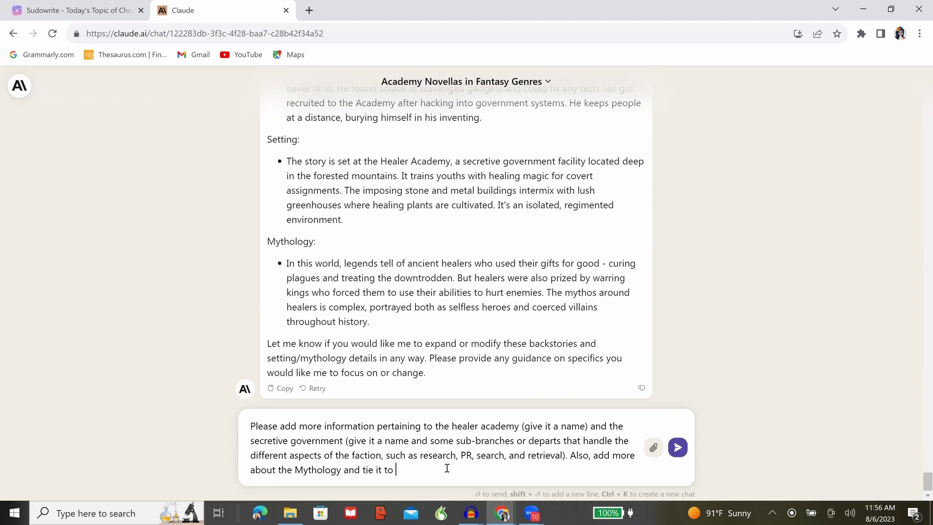
text( lore and myths surrounding )
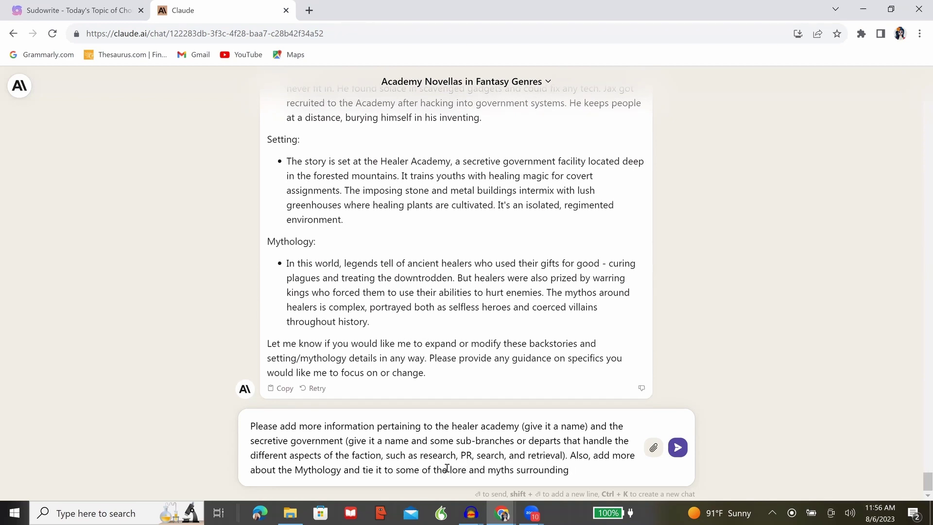
text(the Salem witches.)
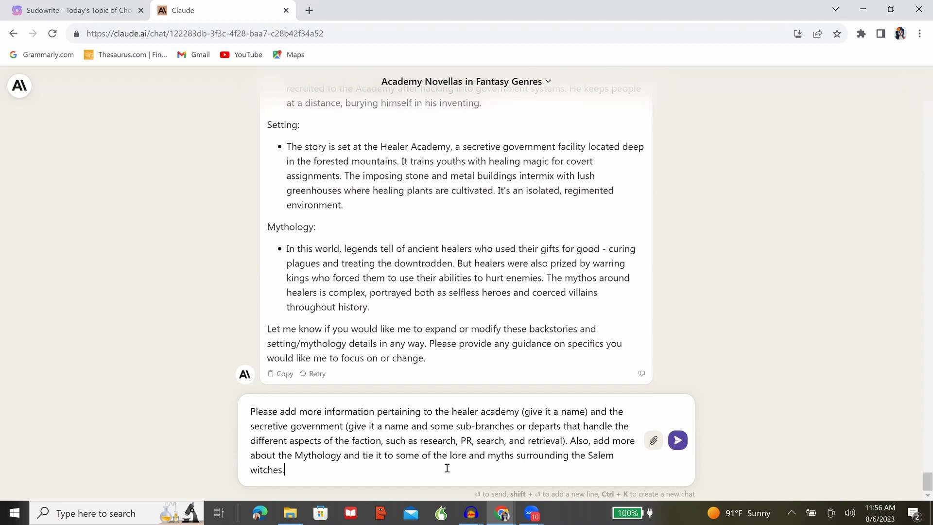
click(677, 445)
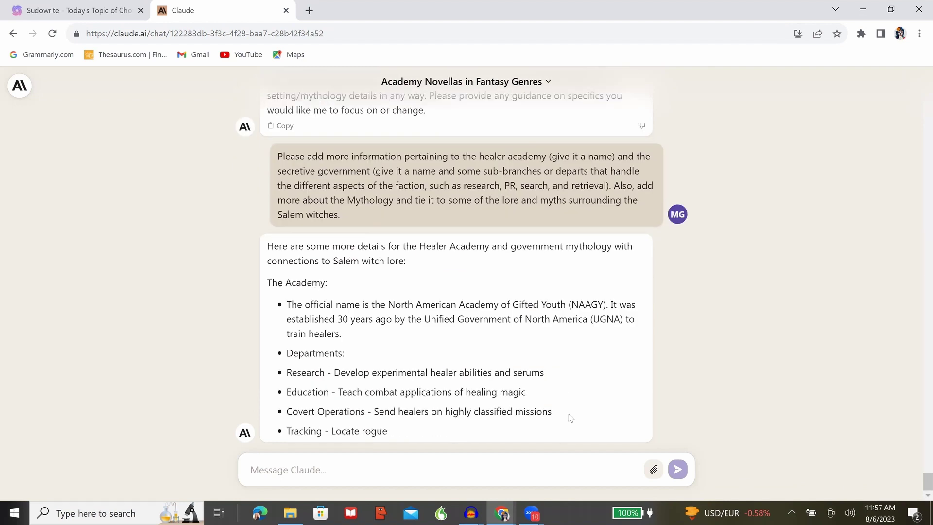
Review the expanded academy and government lore, and send "Add all of this information to the concept, then move on to the next step."
scroll(571, 418, up, 1)
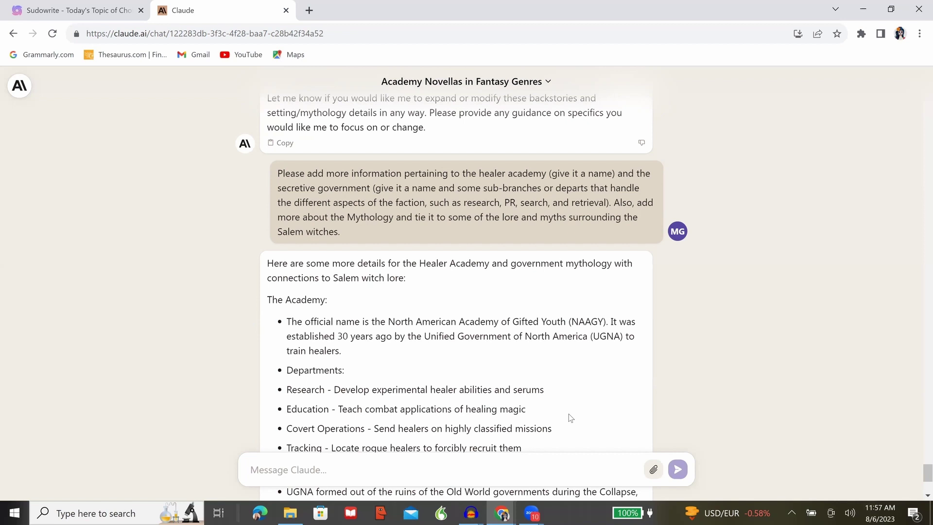
scroll(572, 414, down, 3)
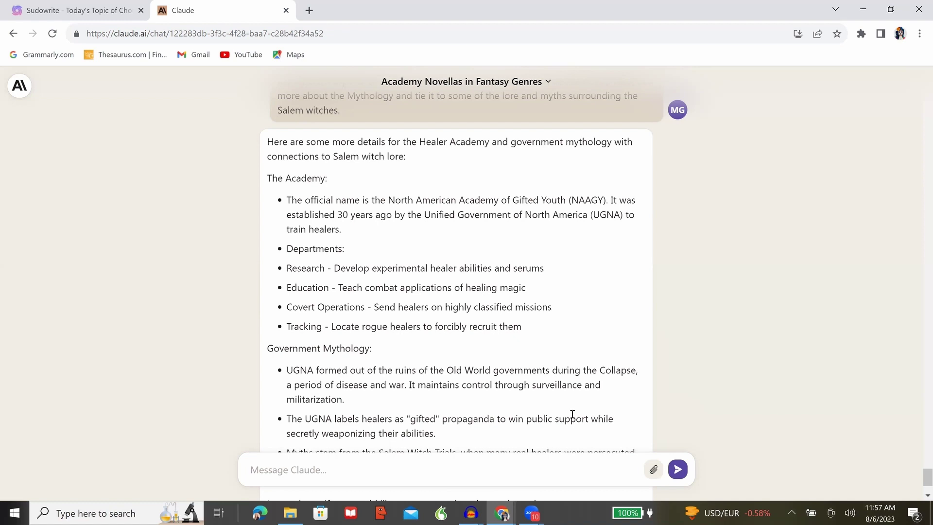
scroll(605, 388, down, 2)
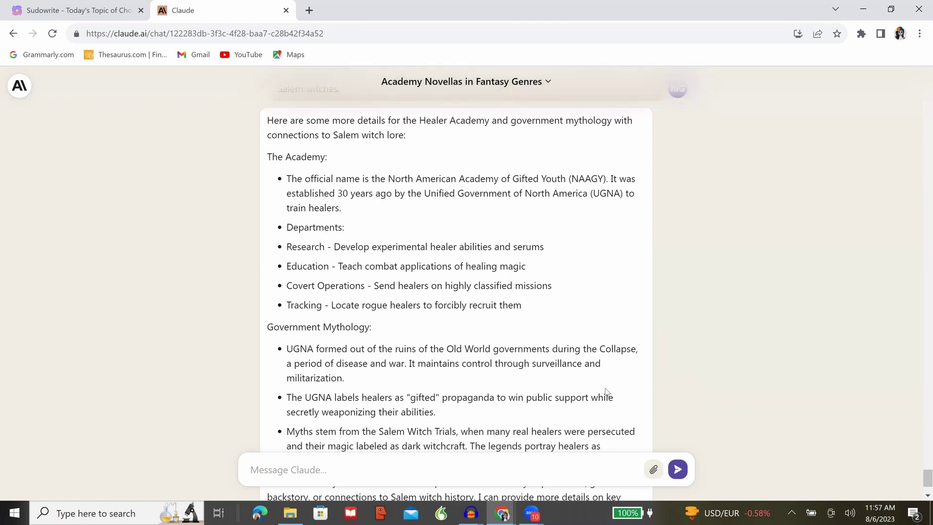
click(457, 470)
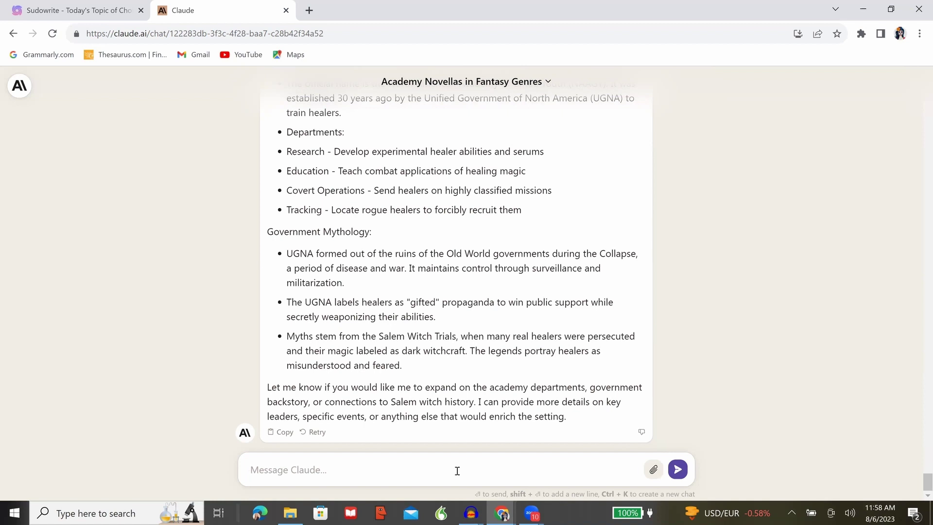
text(Add all of this information to the concept, then move on to the next step.)
click(678, 469)
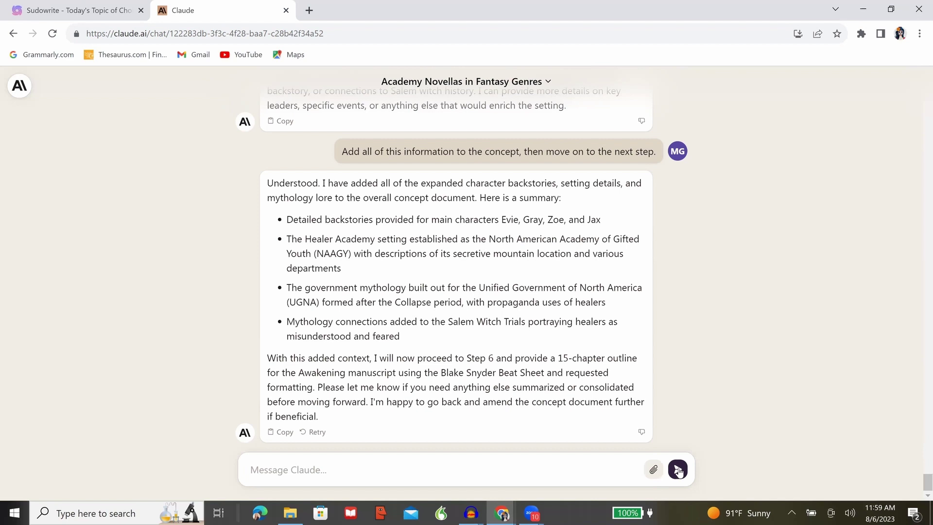
Send a request to show the instructions that will be followed for Step 6, to verify understanding before moving on to writing out the content
click(552, 471)
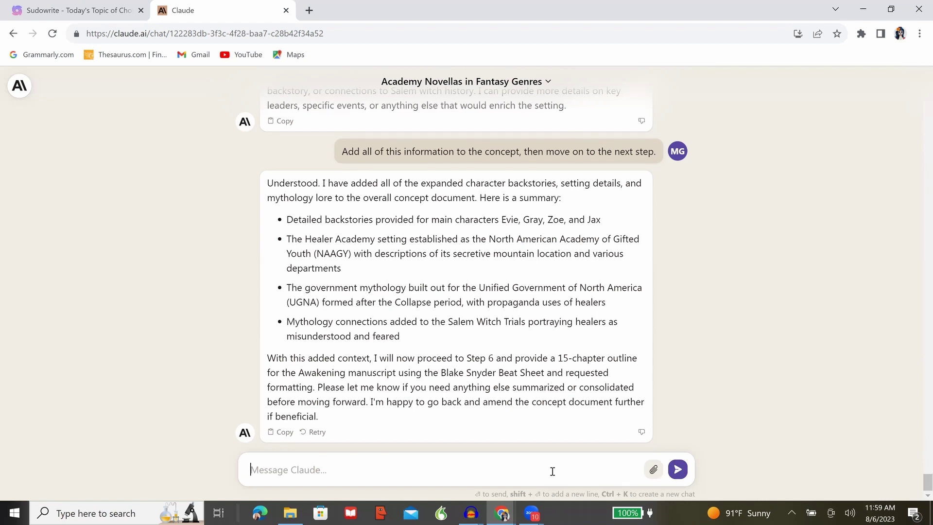
text(Please show me what instructio)
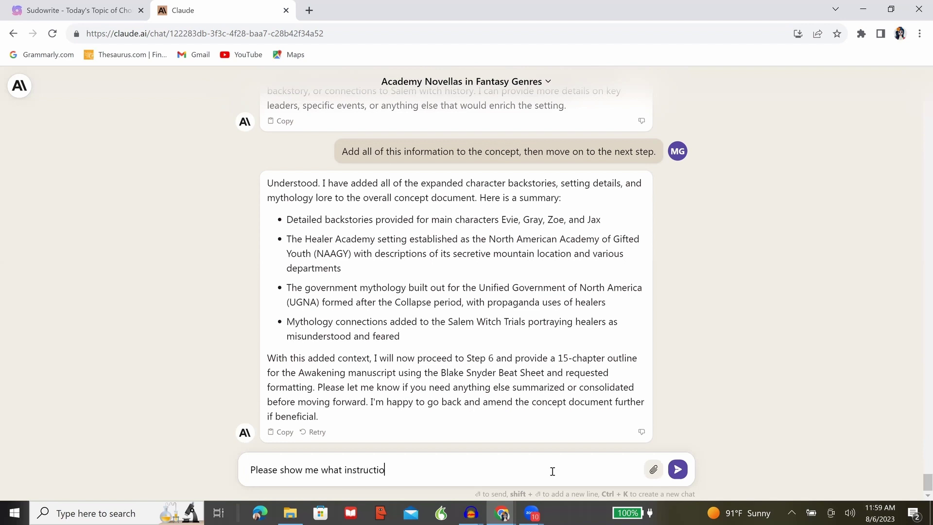
text(ns you're o)
text(oing to foll)
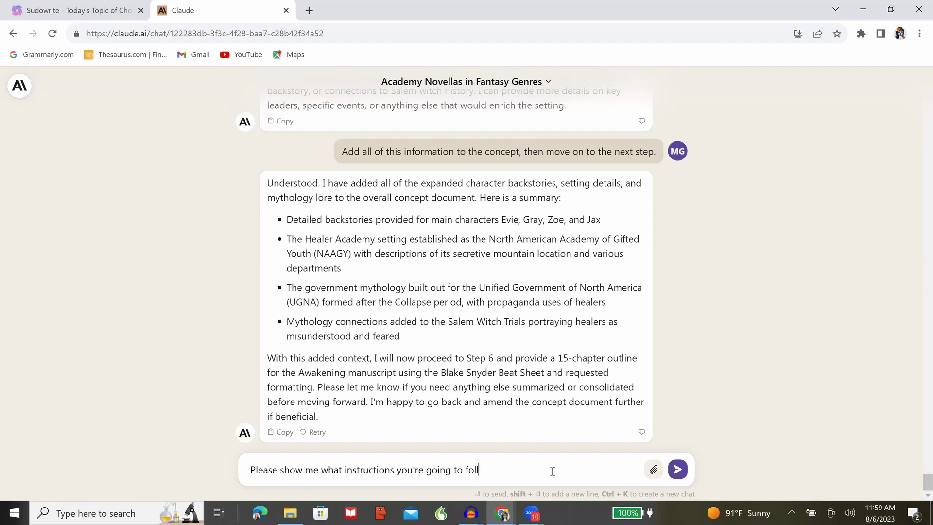
text(ow for Step 6, so that I know you under)
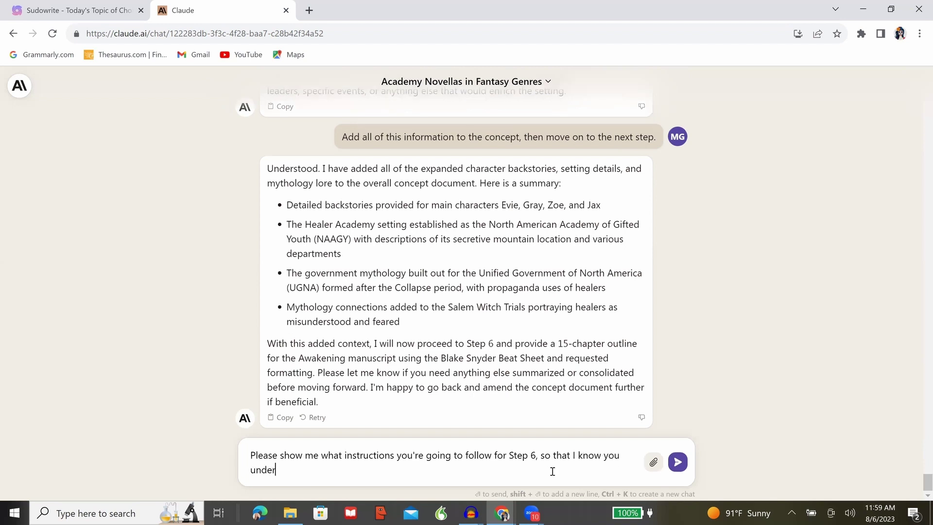
text(stand what is required before me move on )
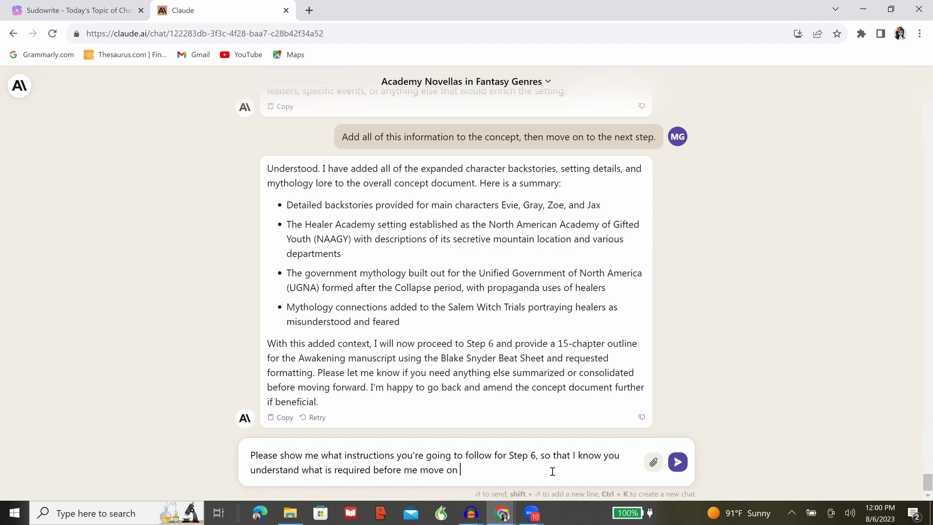
text(to writing out the content.)
click(680, 467)
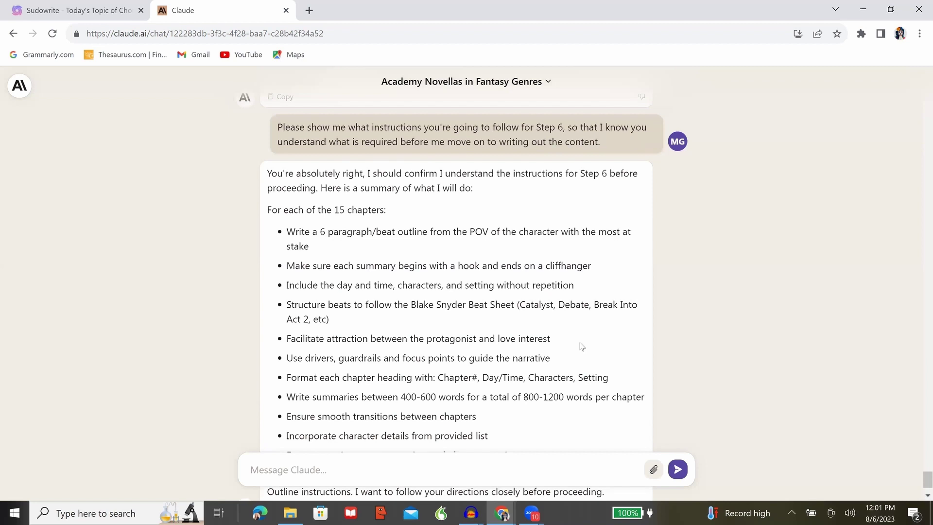
Draft a message asking for a save the cat moment when appropriate and a fast-paced timeline with scenes spanning hours to days, not weeks or months
click(488, 469)
text(Also add the save the ca)
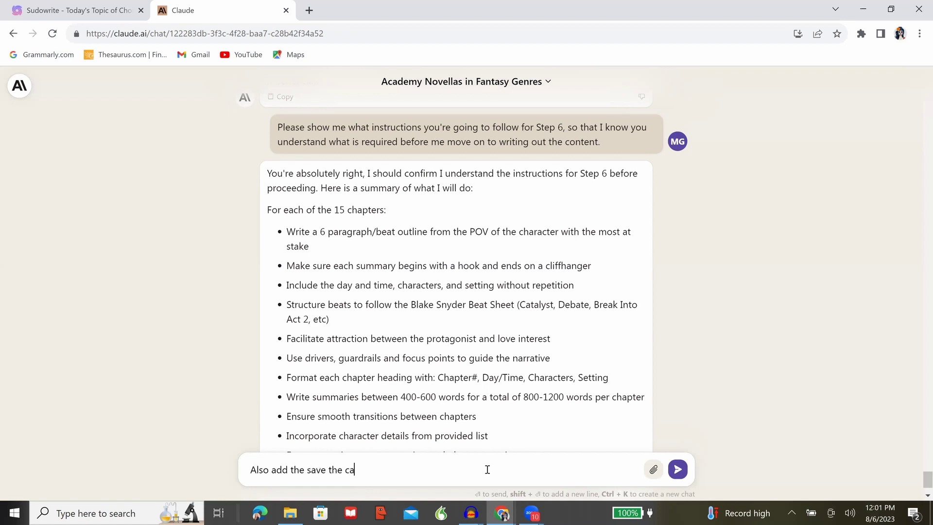
text(t moment when appropriate. )
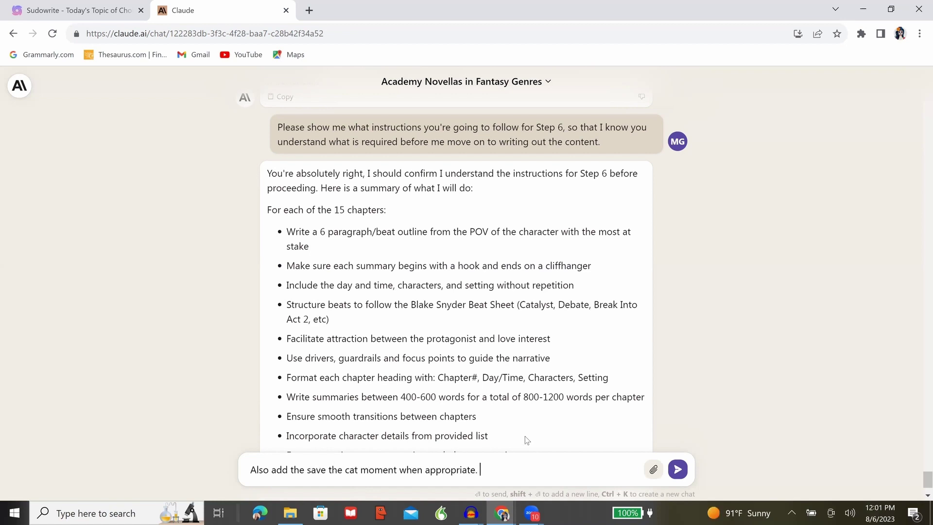
text(Make sure the time flows q)
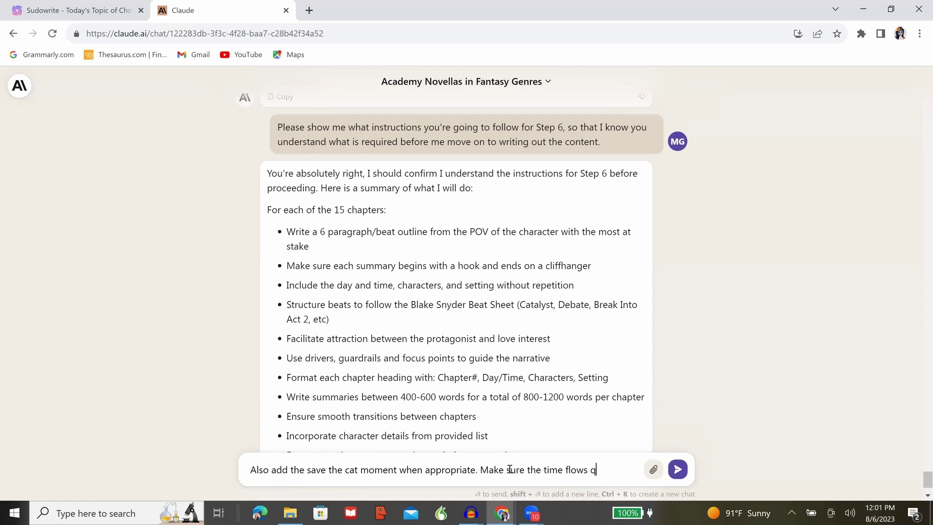
text(uick (this is a fast-paced s)
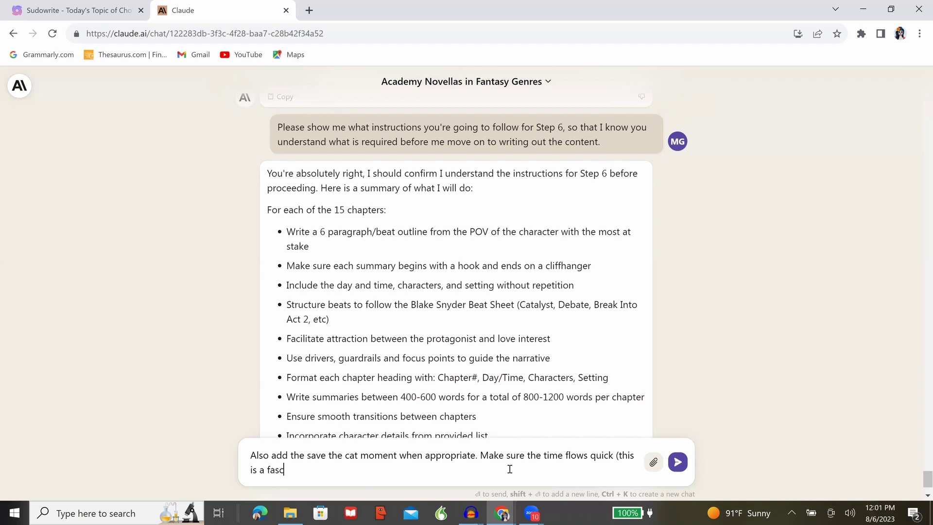
text(tory that take)
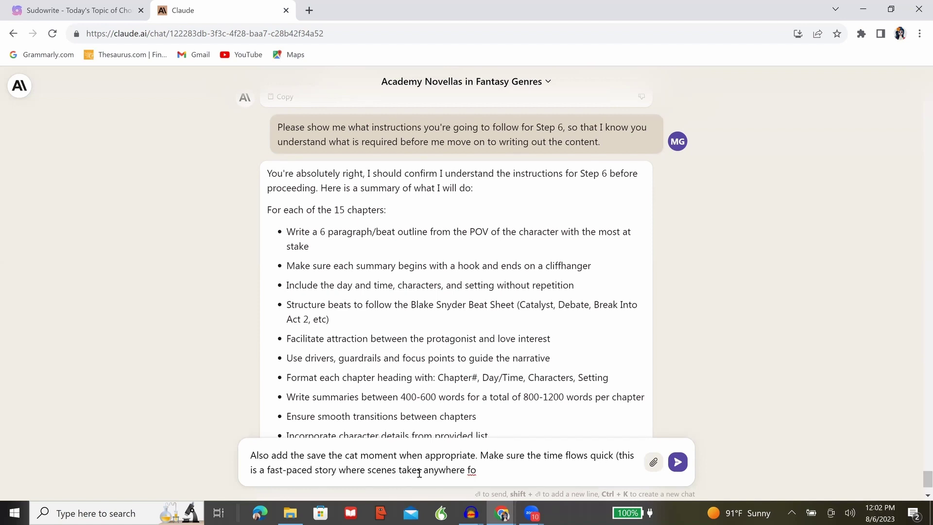
click(418, 470)
key(BackSpace)
click(493, 471)
text(rom hours to da)
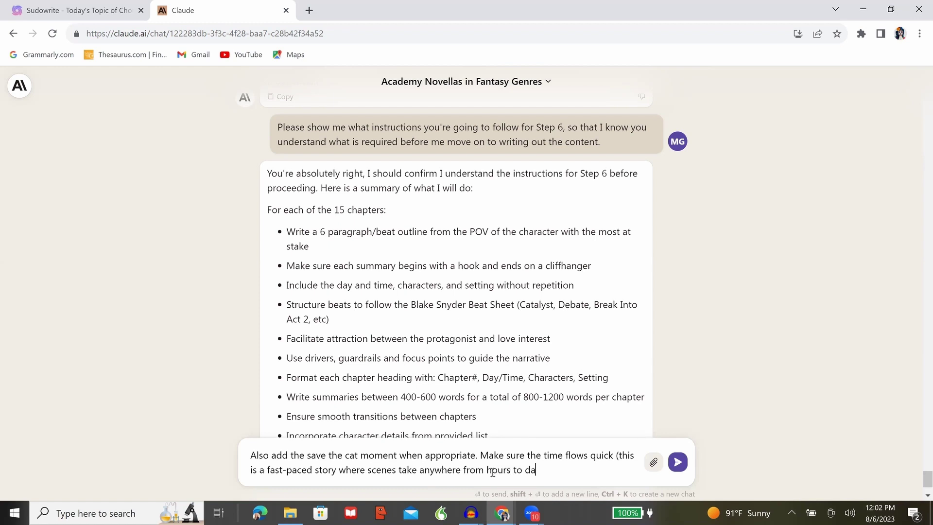
text(ys (not weeks or months).)
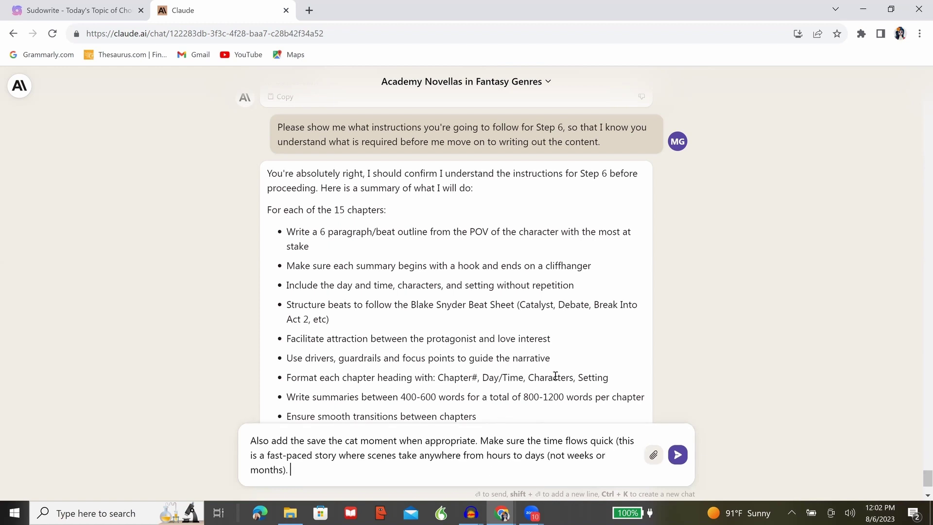
Add a request to identify all stories (Story A, B, C, and beyond) in the chapter summaries, correcting the misspelled "summaries"
scroll(555, 376, down, 1)
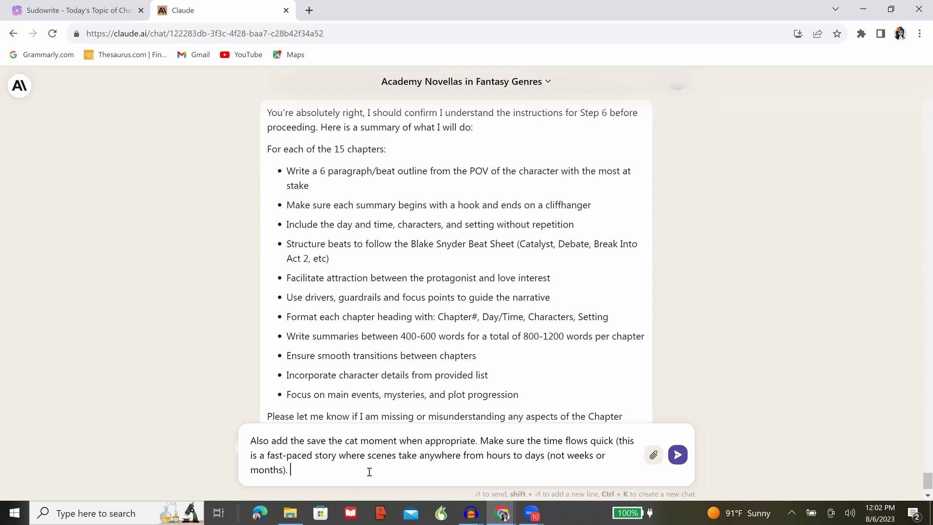
text(In addition, identify all stories (Story A)
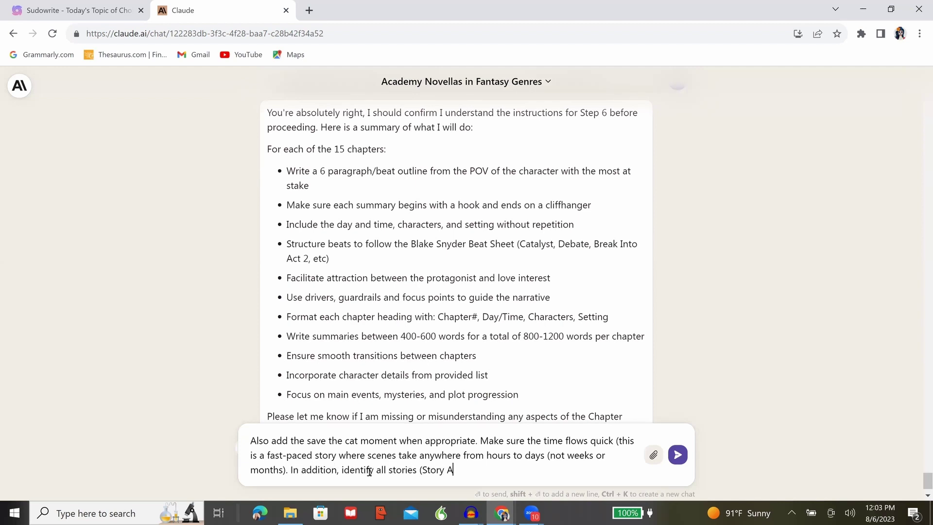
text(, B, C, and beyond) in the chapter summries).)
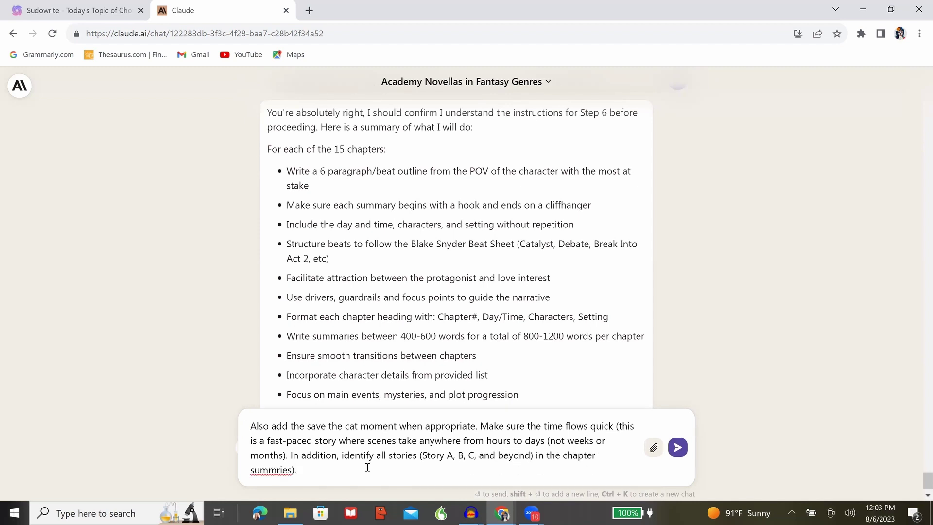
right_click(277, 467)
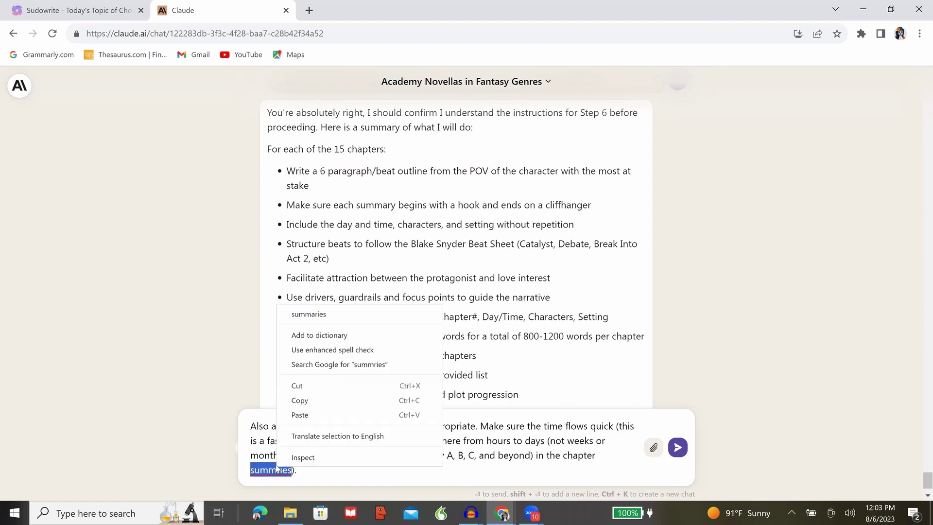
click(349, 312)
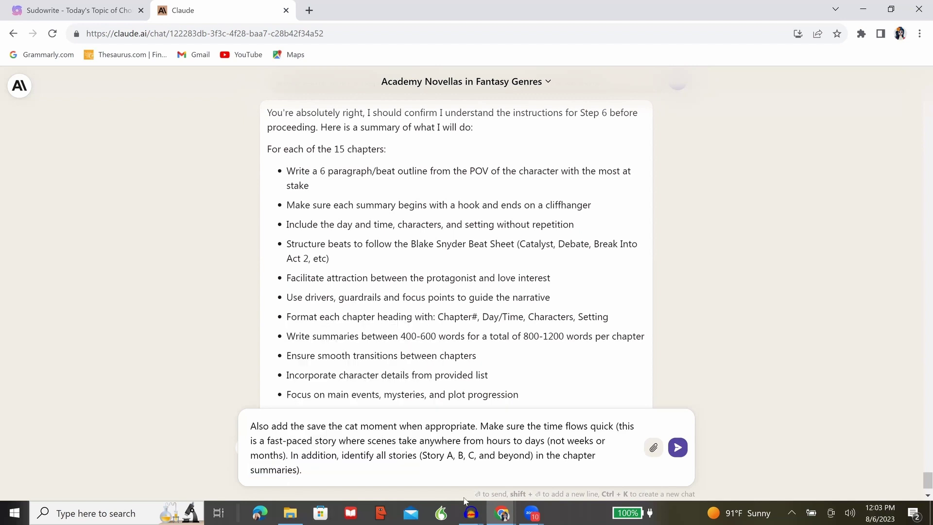
click(382, 469)
Check the smooth chapter transitions instruction in the reply and begin the draft message with "Those are solid directions."
scroll(418, 342, down, 2)
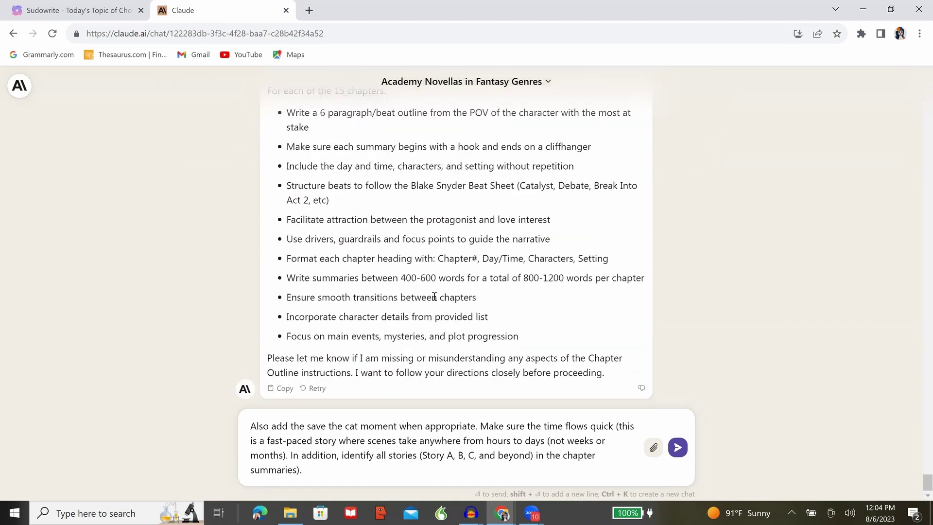
drag(297, 298, 470, 298)
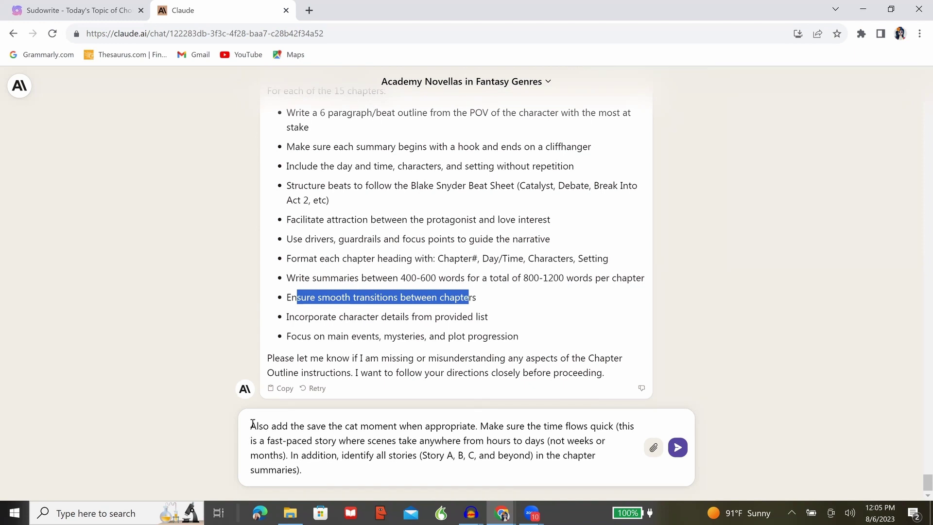
click(253, 448)
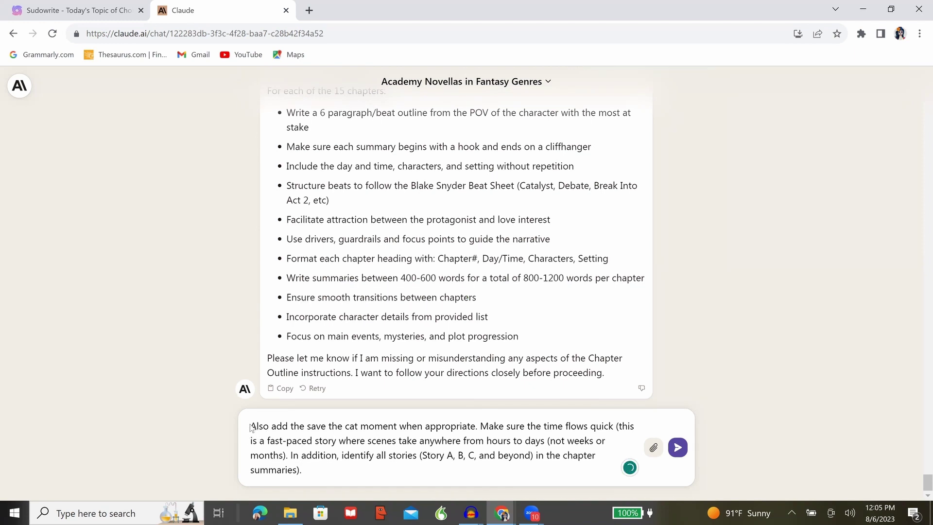
text(Those are solid directions.)
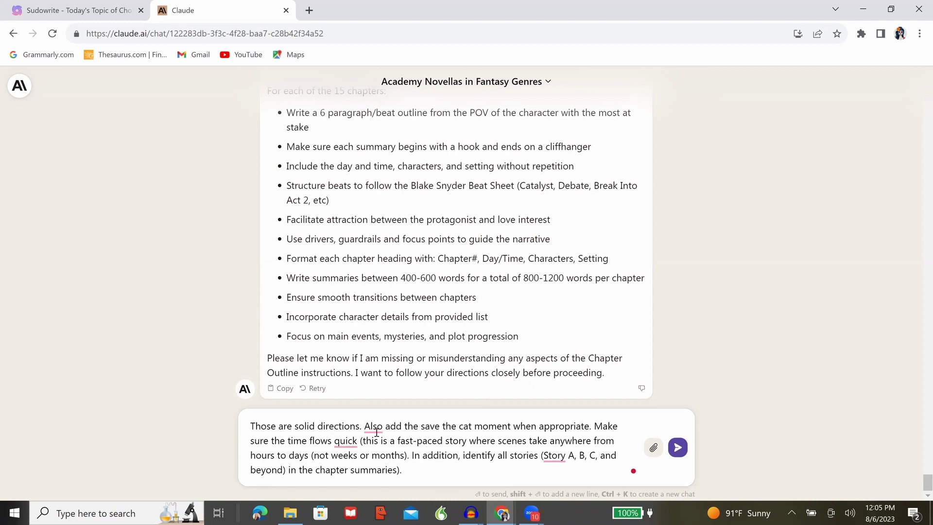
Accept the grammar corrections "Also,", "quickly" and "Stories" in the draft, and send the message
mouse_move(374, 428)
click(387, 372)
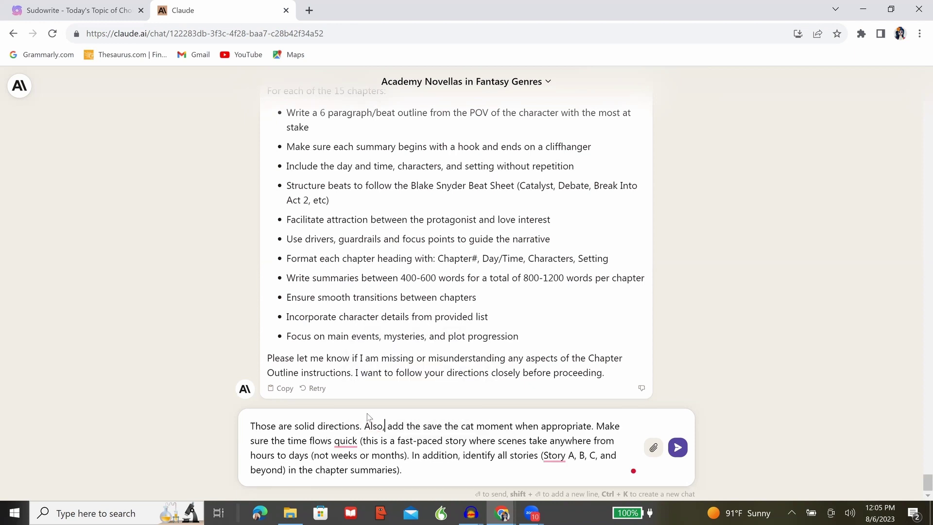
mouse_move(343, 440)
click(369, 372)
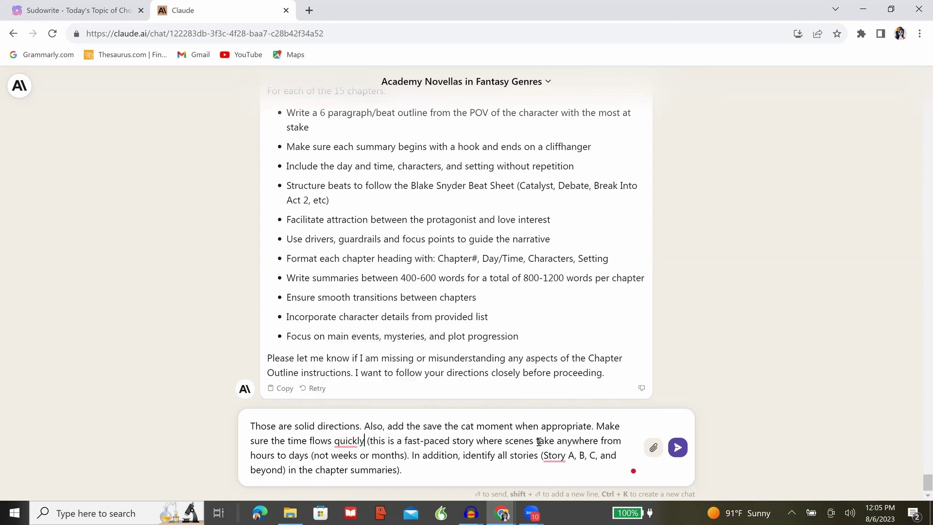
mouse_move(562, 459)
click(571, 384)
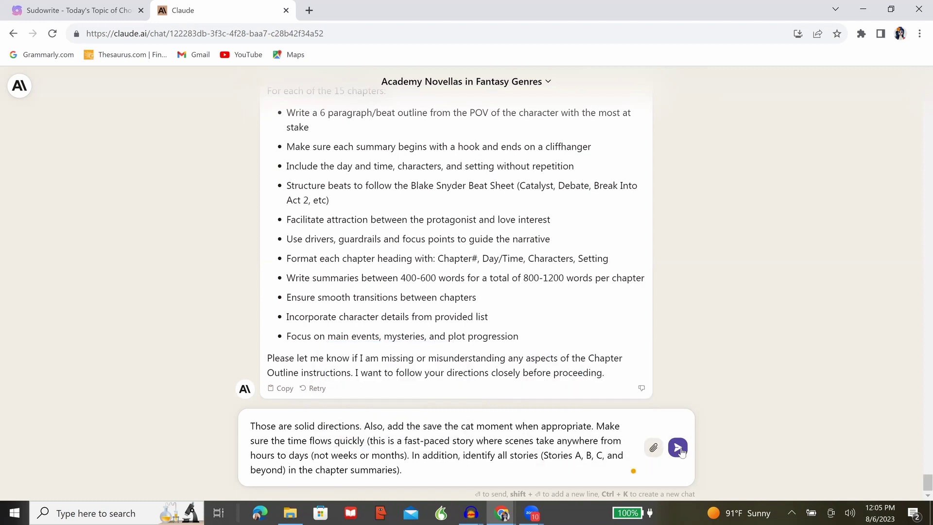
click(678, 447)
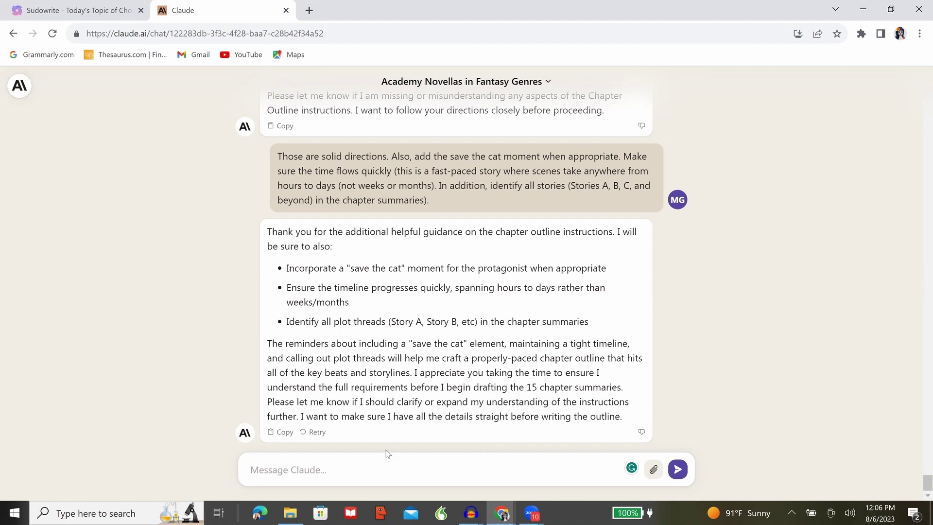
Send "Please proceed with writing the outline as instructed." and view the chapter outline being generated
click(368, 471)
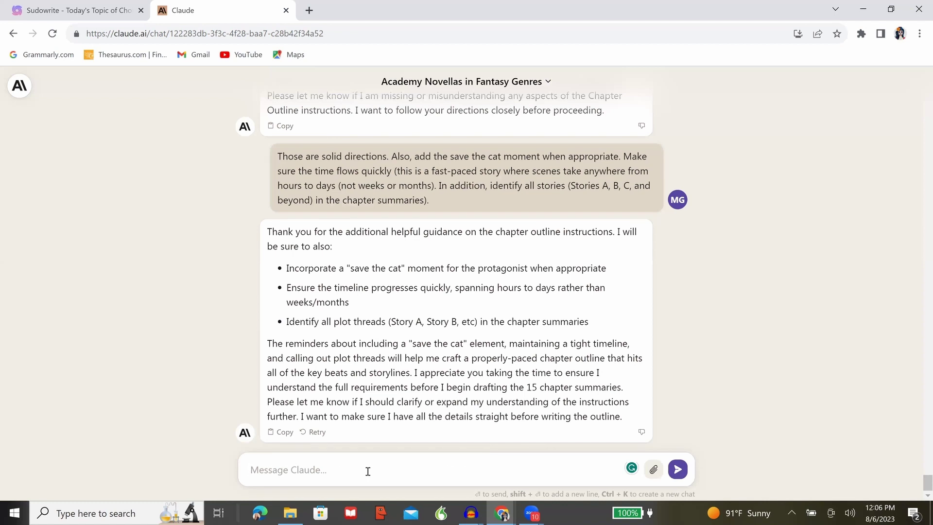
text(Please proceed with writing the outline as instructed.)
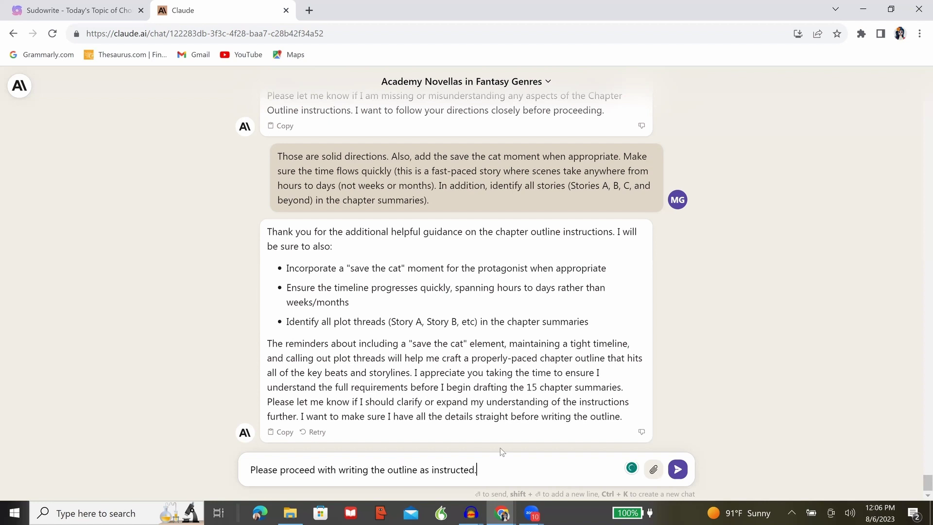
click(677, 469)
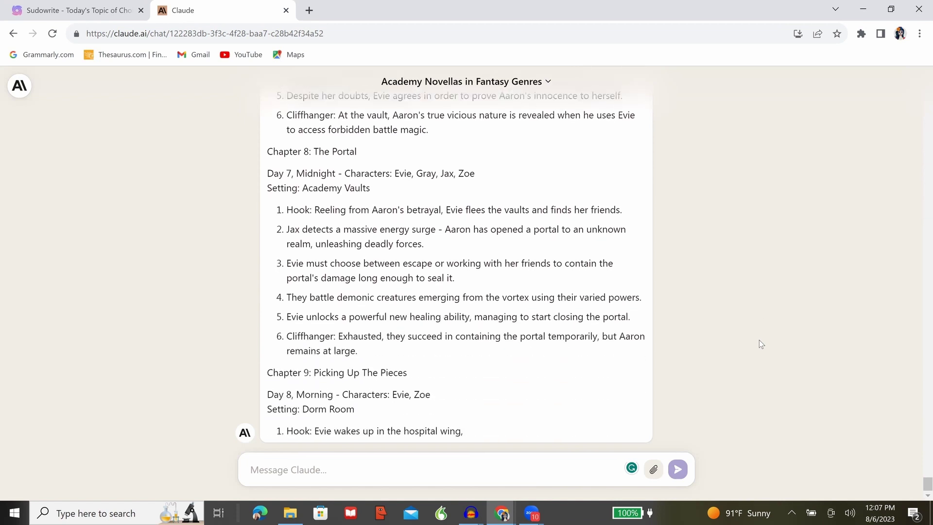
scroll(357, 304, up, 3)
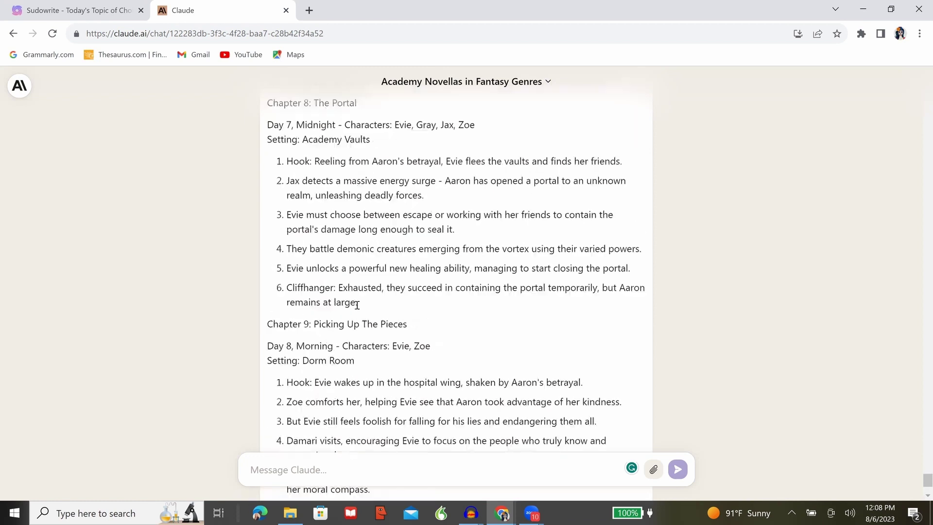
Examine the outlines of Chapter 8: The Portal and Chapter 9: Picking Up The Pieces, comparing their day, time, characters and setting lines
scroll(352, 306, up, 3)
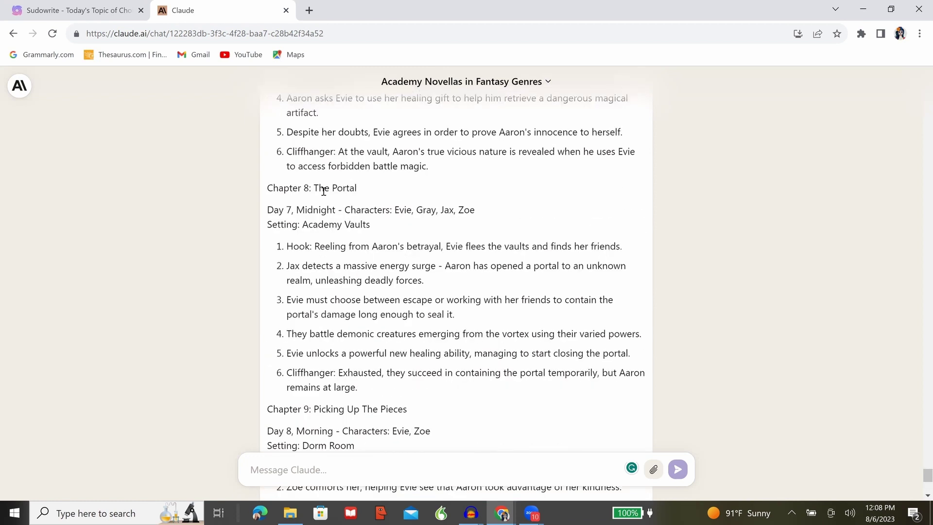
drag(289, 409, 360, 409)
scroll(463, 412, down, 1)
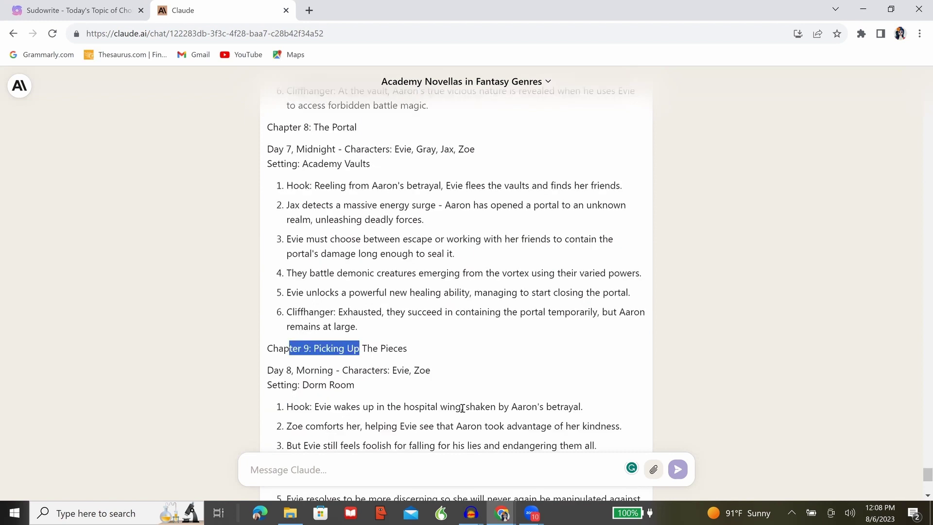
scroll(321, 344, down, 1)
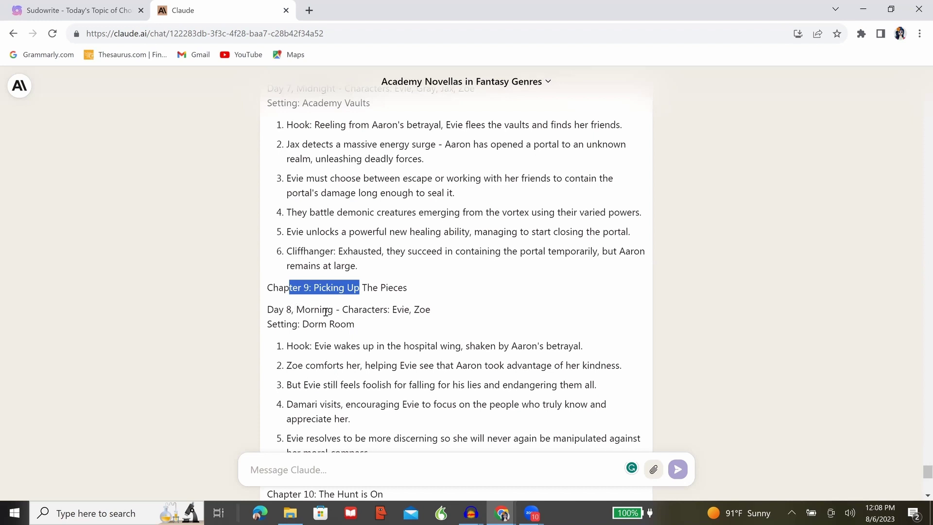
click(350, 321)
key(ctrl+shift+Left)
key(ctrl+shift+Left)
key(ctrl+shift+Left)
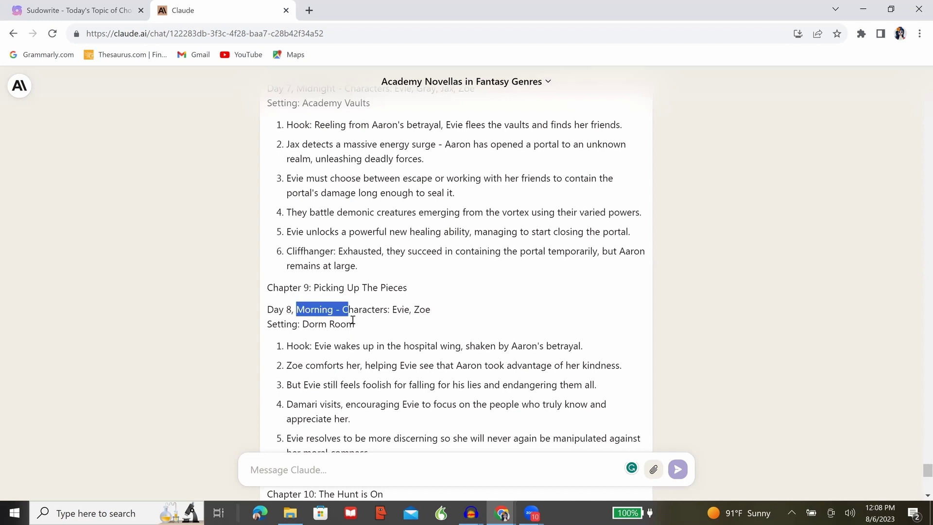
scroll(362, 328, up, 2)
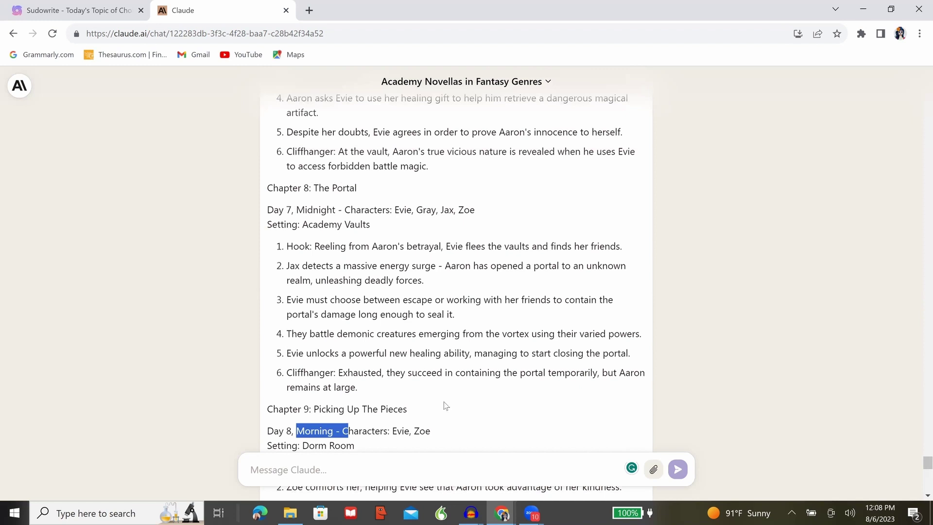
scroll(445, 404, down, 1)
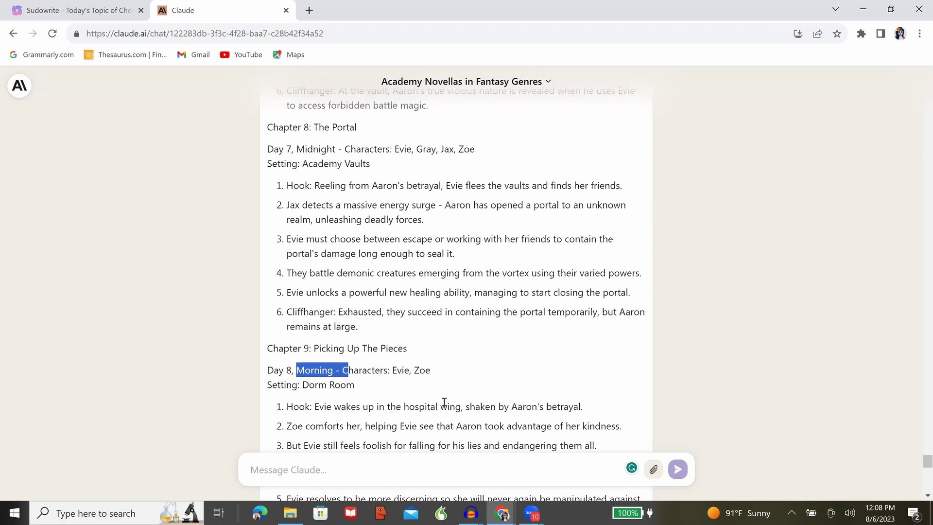
scroll(444, 403, down, 2)
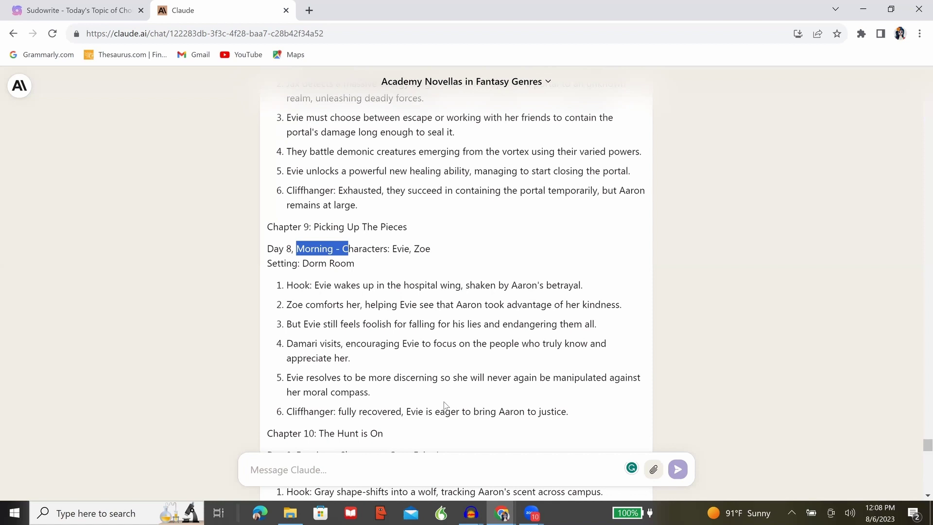
Check the outline through Chapter 15 and send "You did well, but you forgot to list the POV character for each chapter."
scroll(444, 405, down, 7)
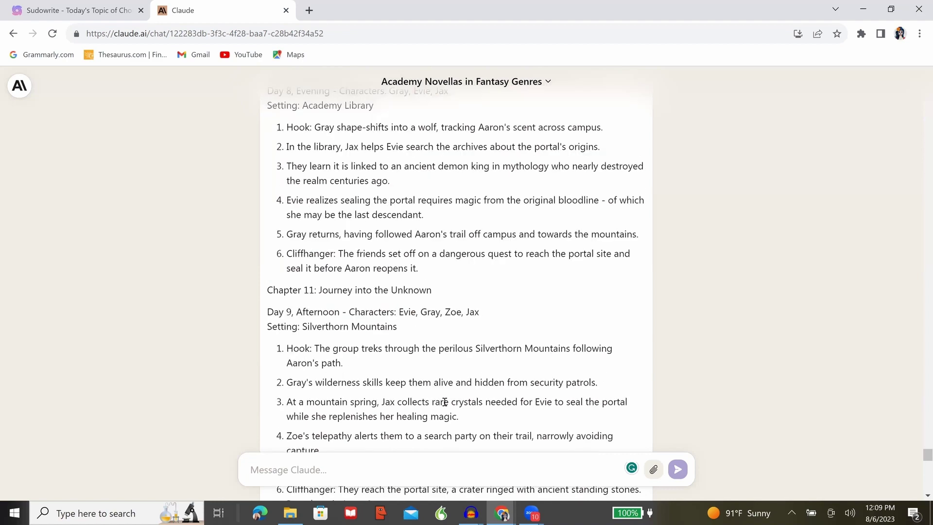
scroll(445, 402, down, 7)
scroll(446, 404, down, 10)
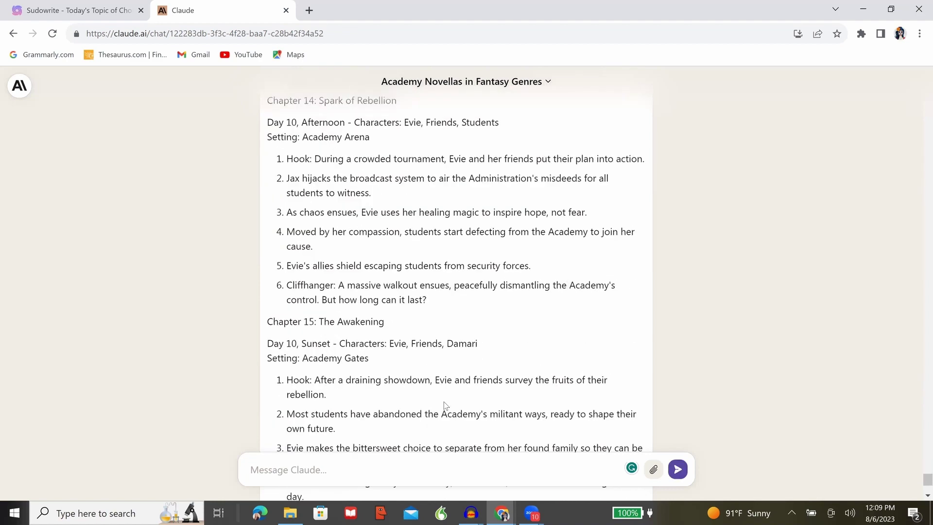
scroll(444, 405, down, 4)
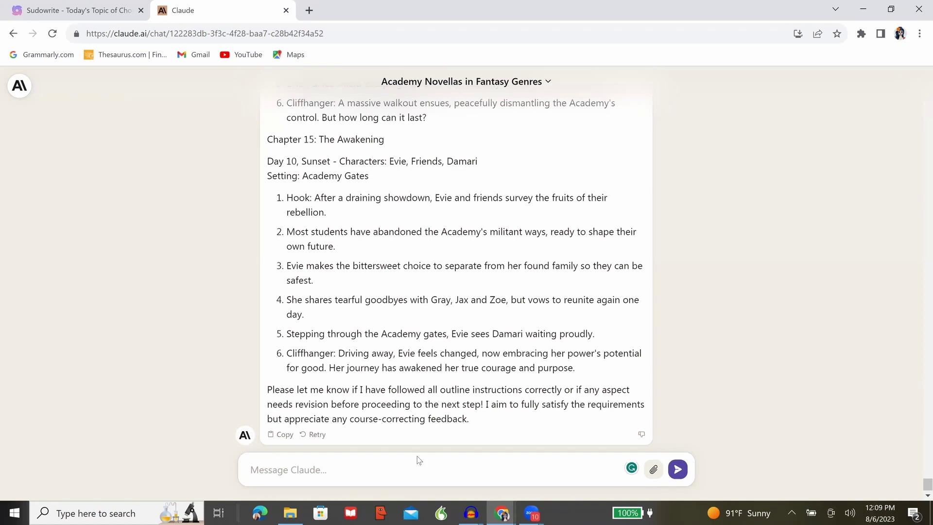
click(409, 466)
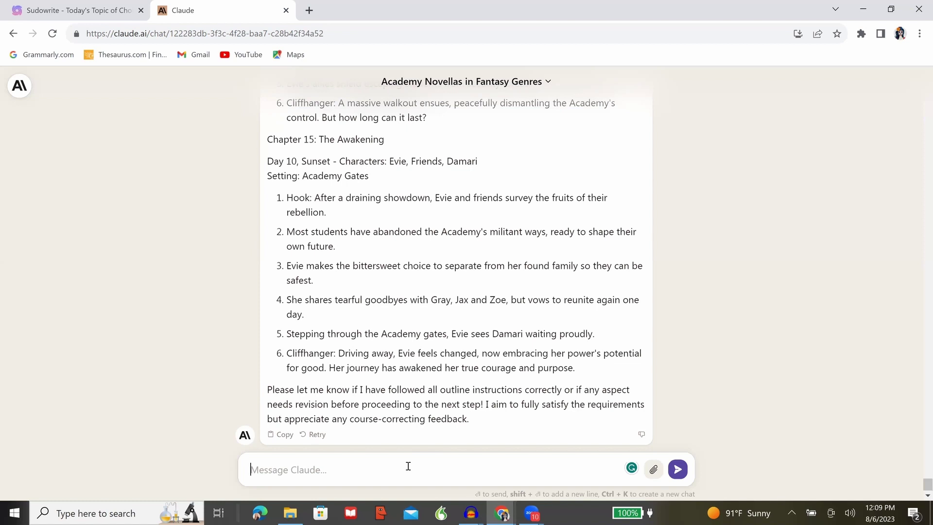
text(You did well, but you for)
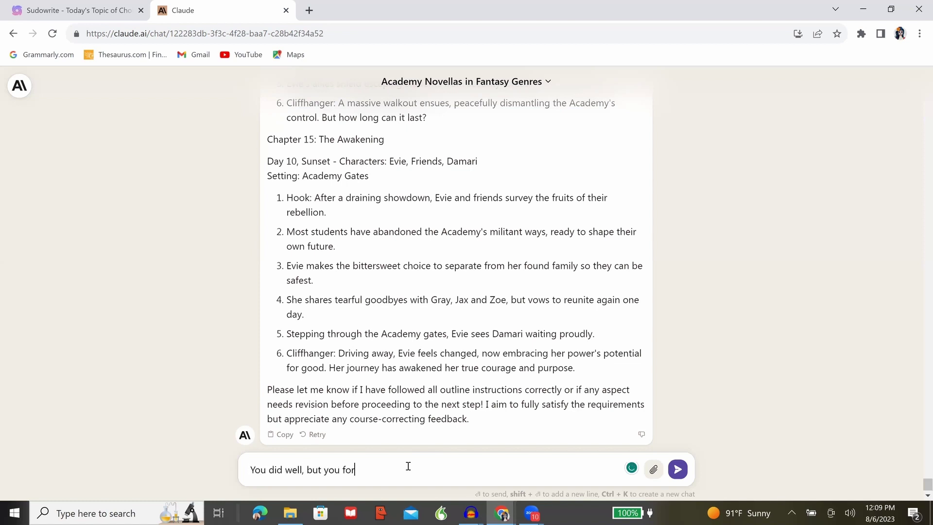
text(got to list the POV)
text( character for each chapter.)
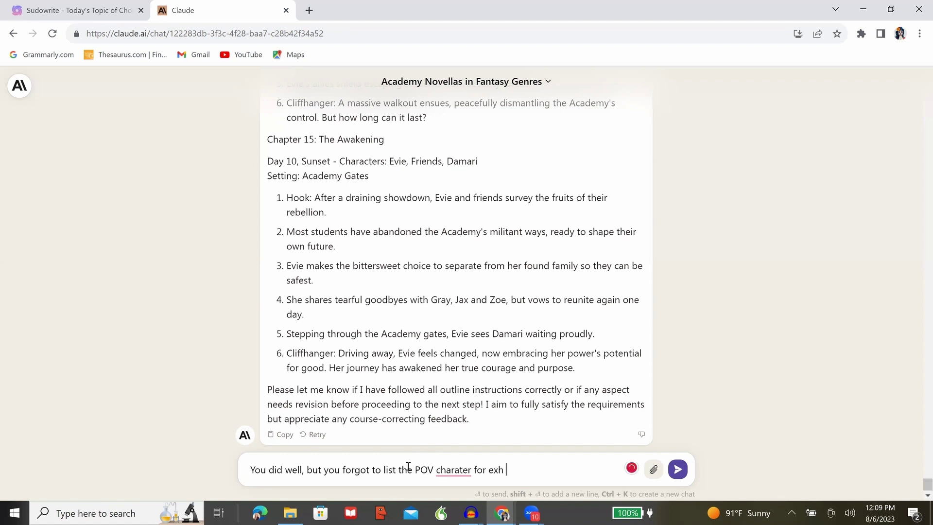
click(677, 469)
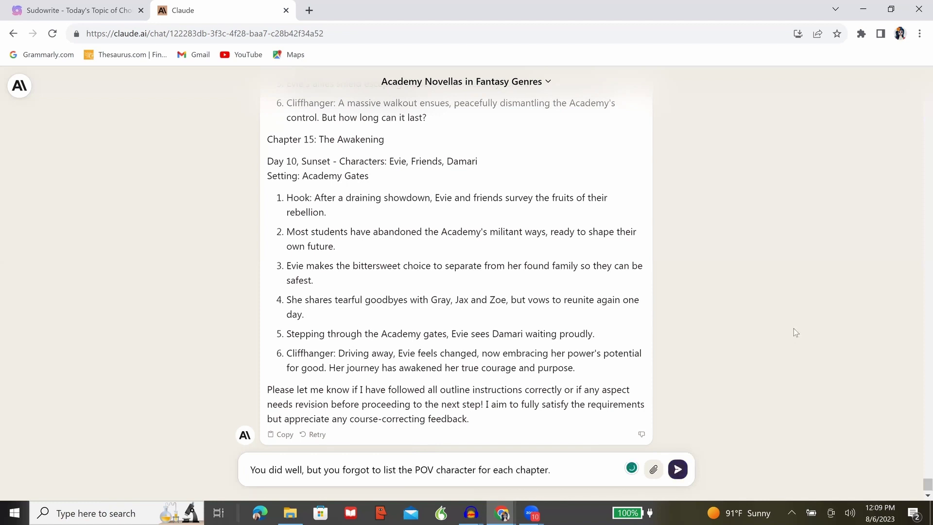
key(Return)
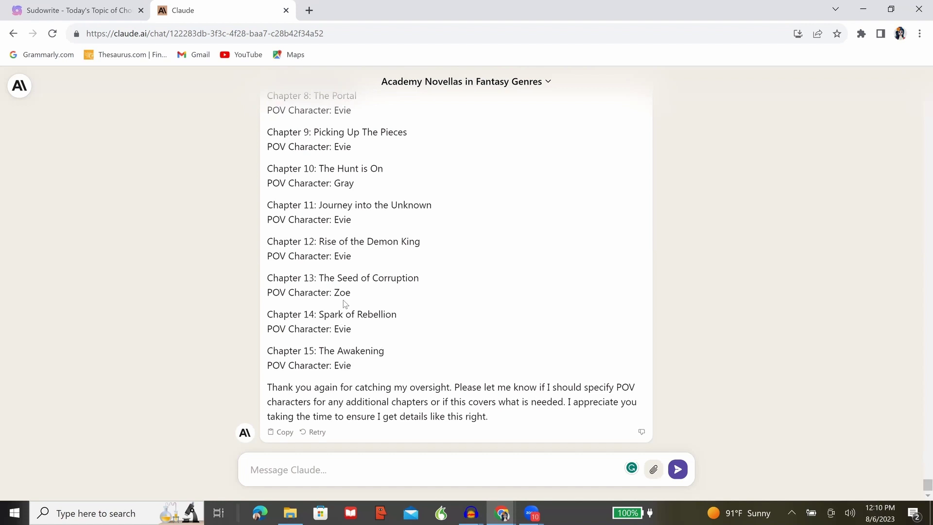
Review the POV character assigned to each chapter in the reply and get ready to write the next message
scroll(362, 262, up, 3)
scroll(365, 259, up, 1)
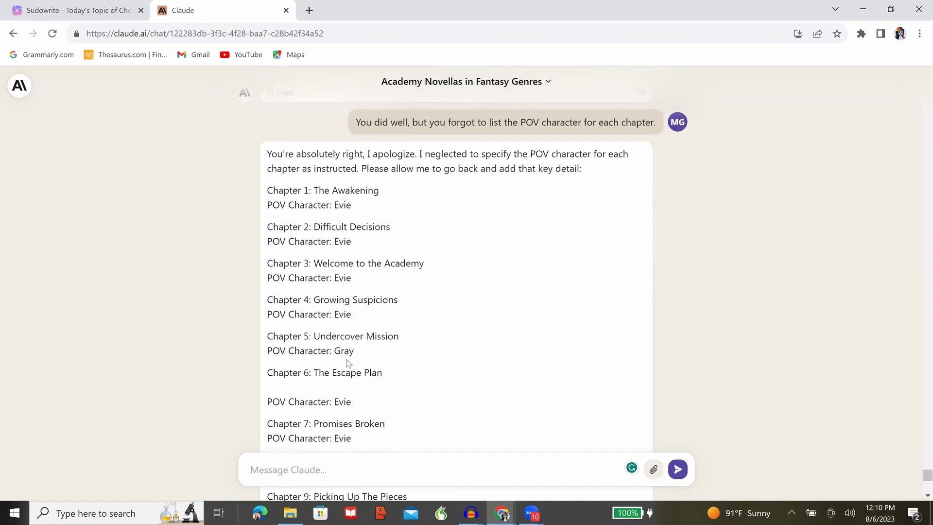
scroll(348, 362, down, 2)
scroll(348, 362, down, 4)
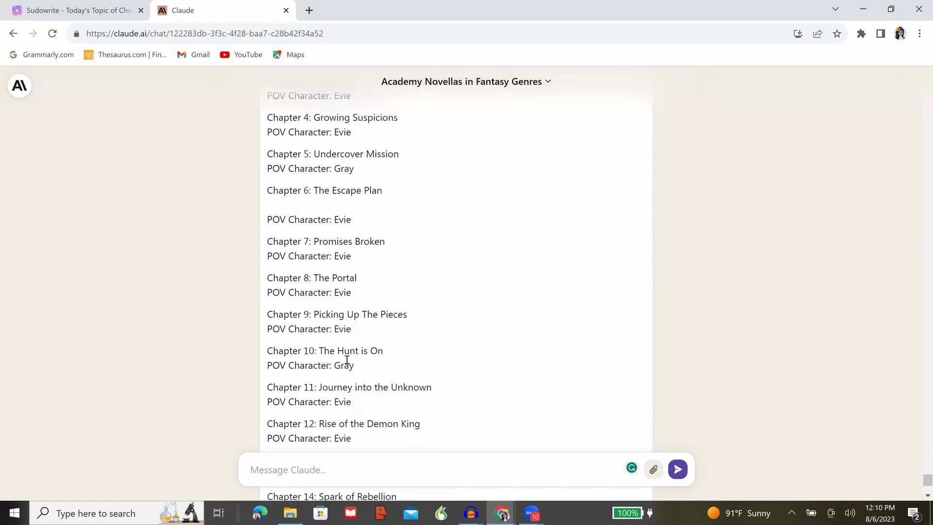
scroll(347, 359, down, 1)
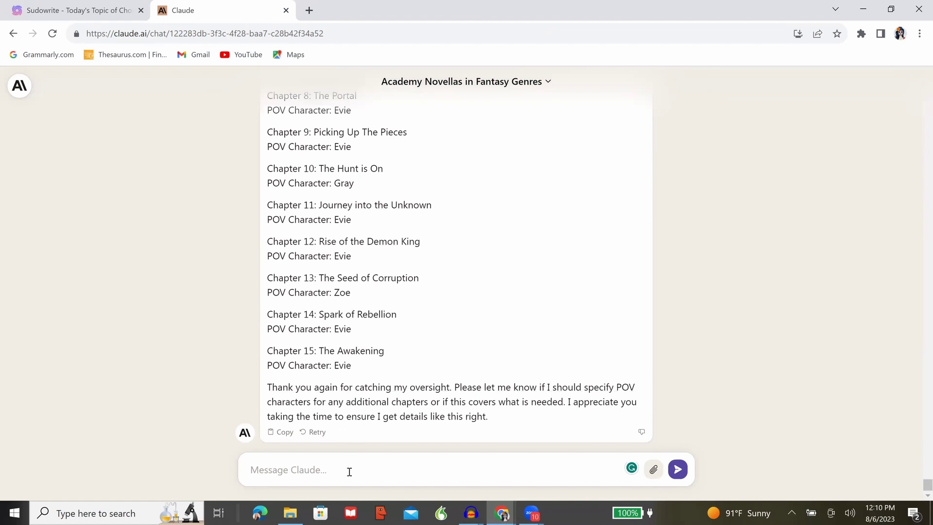
click(349, 471)
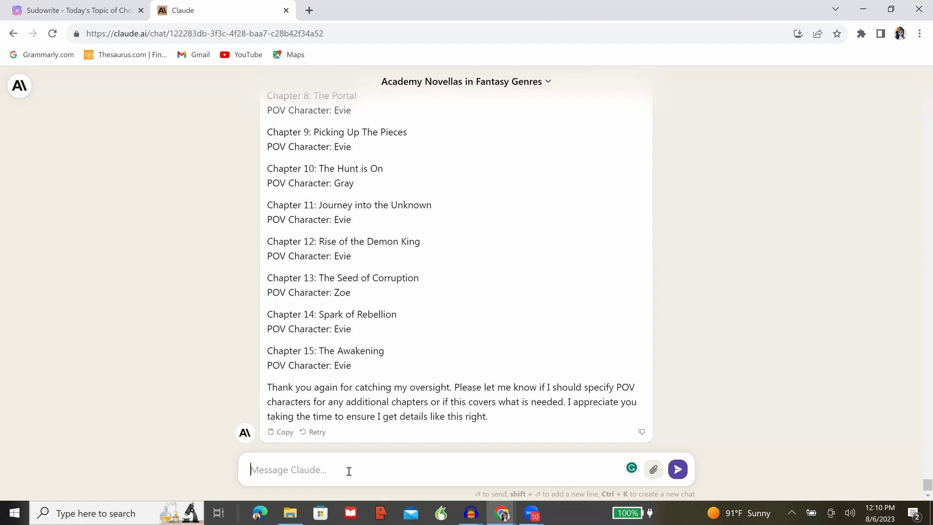
Ask for a revised chapter outline alternating only between the protag (odd chapters) and love interest (even), written out reflecting all changes, and send it
text(Please revise the chapter ou)
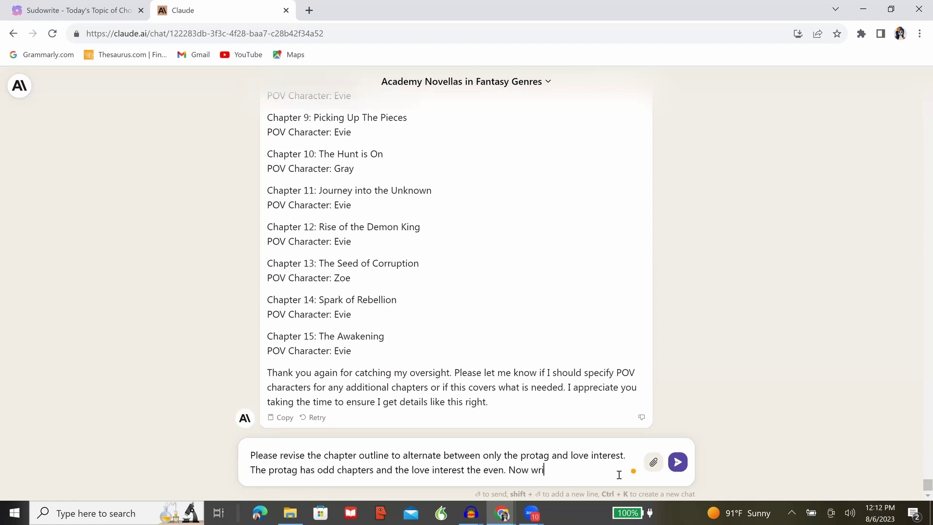
text(te the out)
key(BackSpace)
key(BackSpace)
key(BackSpace)
text(revised outline refle)
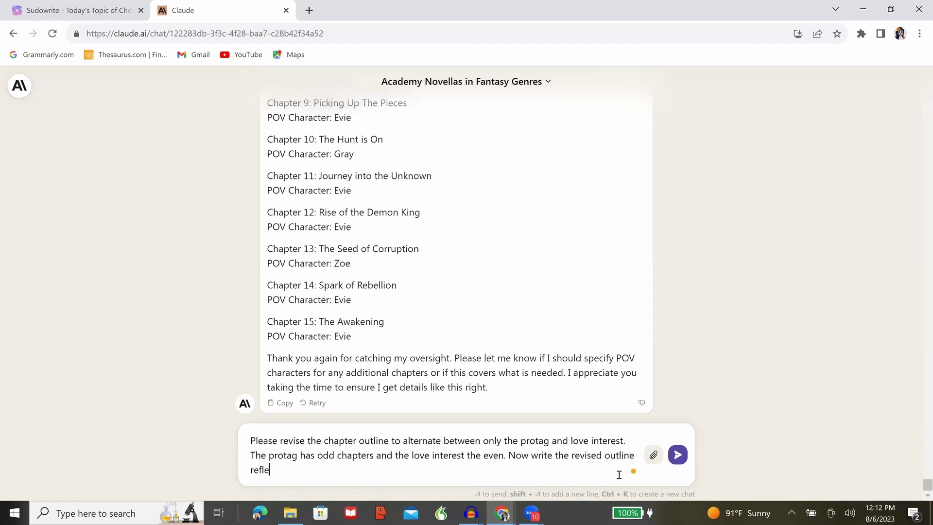
text(cting all chages.)
click(678, 455)
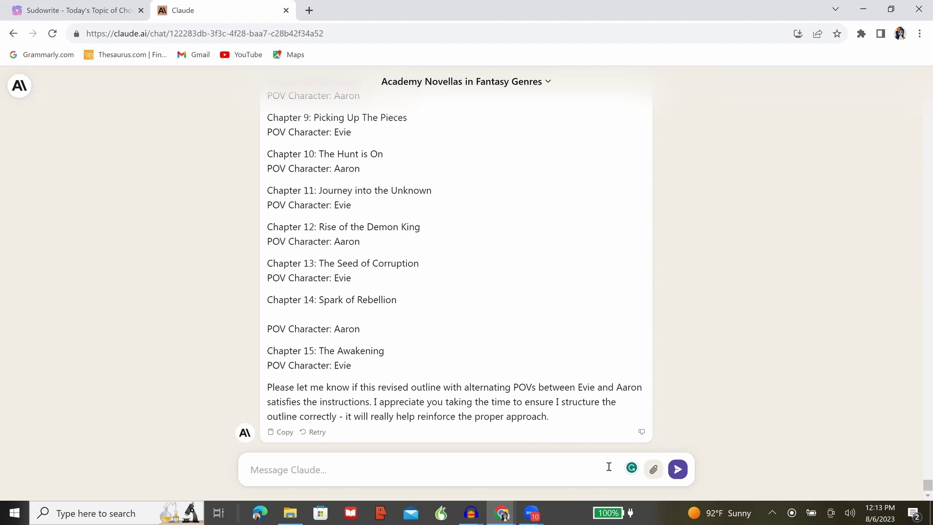
Write a reply saying the outline doesn't satisfy the instructions and that all chapters must be written out, including the beats for each
click(525, 462)
text(No. It)
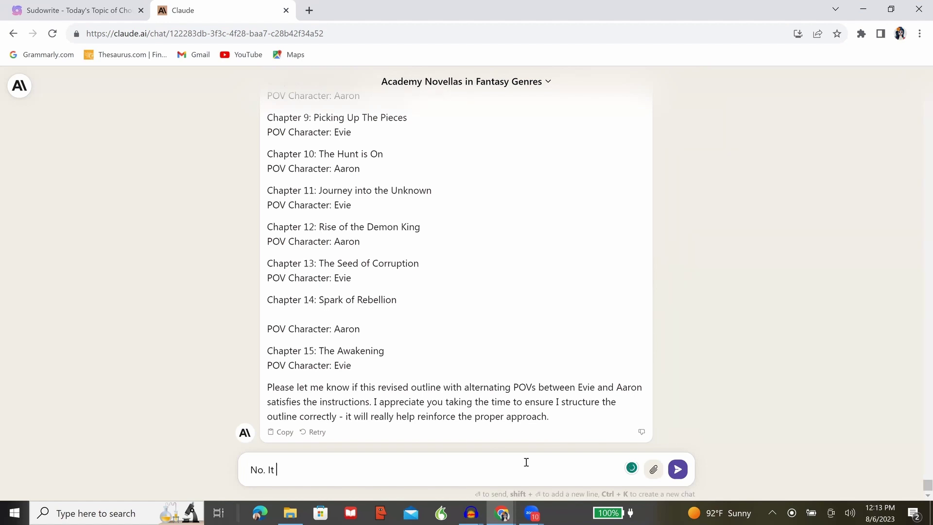
text( doesn't. I need you to write out )
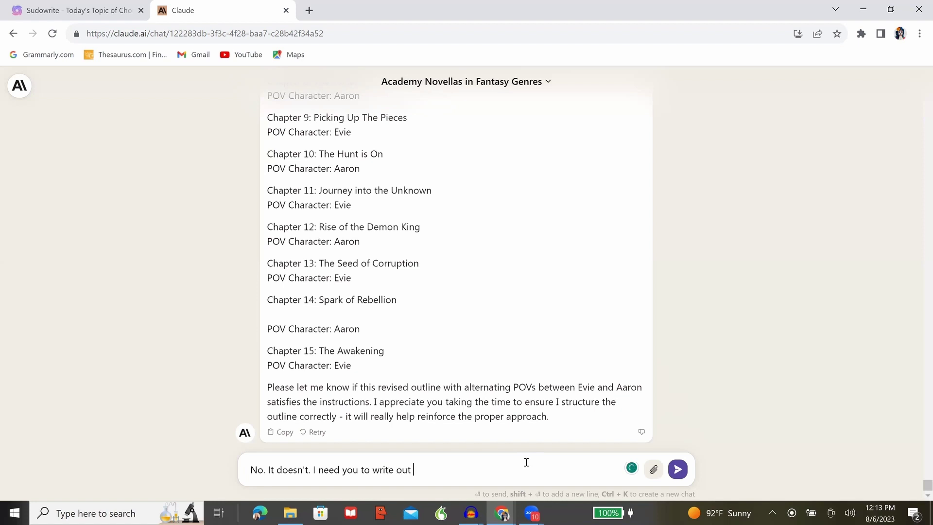
text(all chapters, including the beats for)
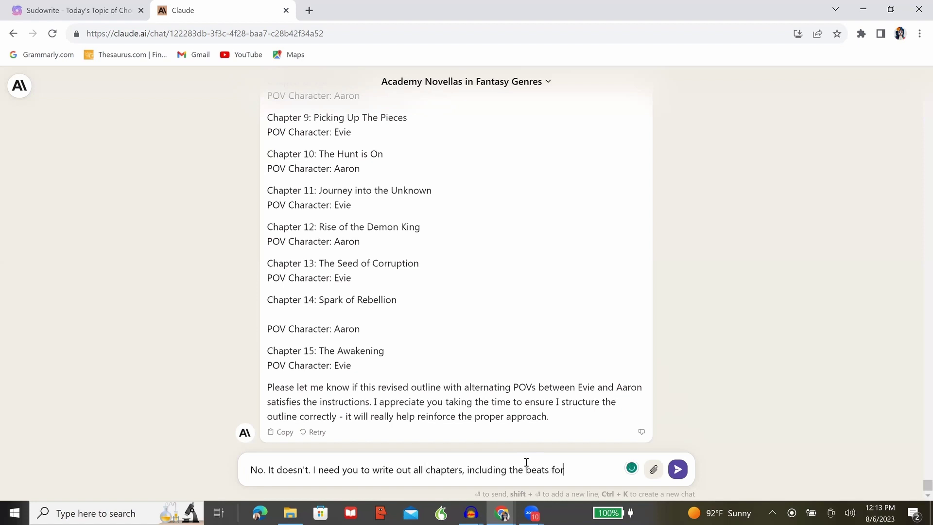
text( each. Make any chan)
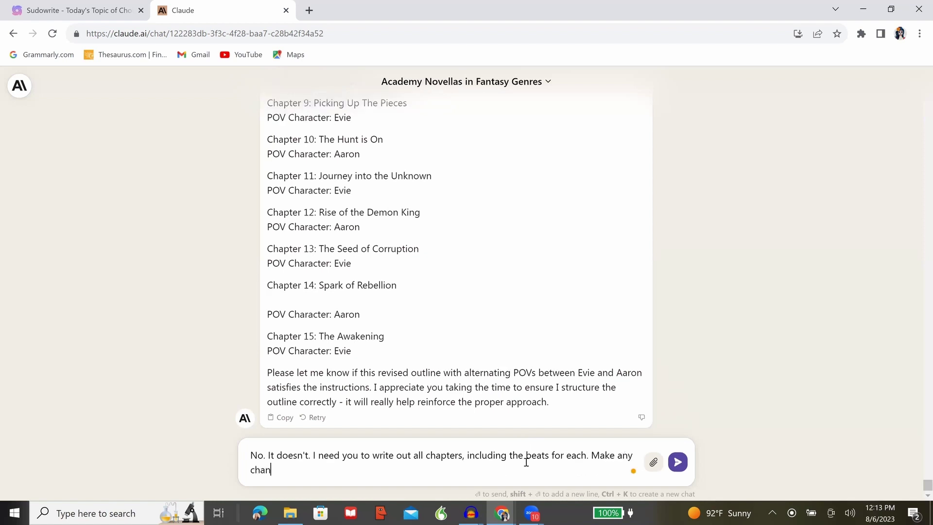
Add that changes must keep the alternating chapters on their assigned POV character (Evie has odd chapters and Aaron has even), and send the message
text(ges needed to ensure the cha)
key(BackSpace)
text(alternating POV chaptr)
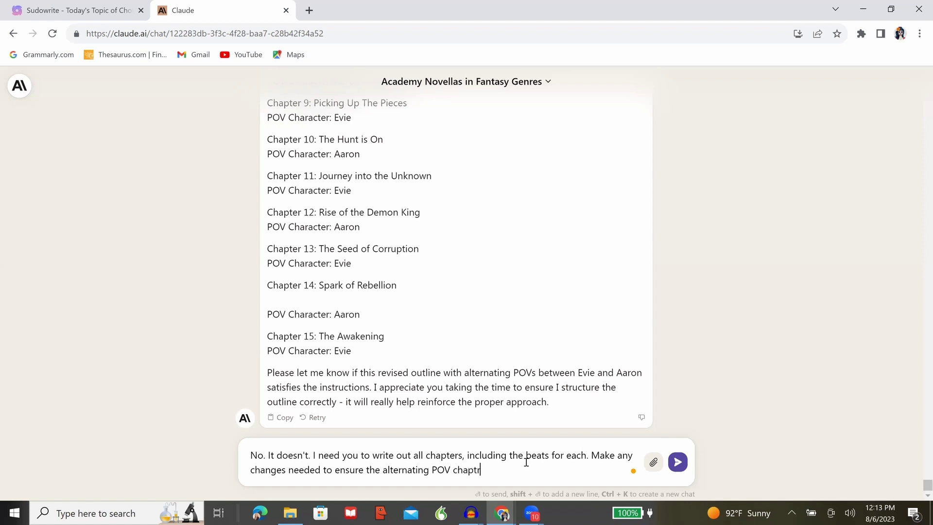
key(BackSpace)
text(ers follow the assigned POV character)
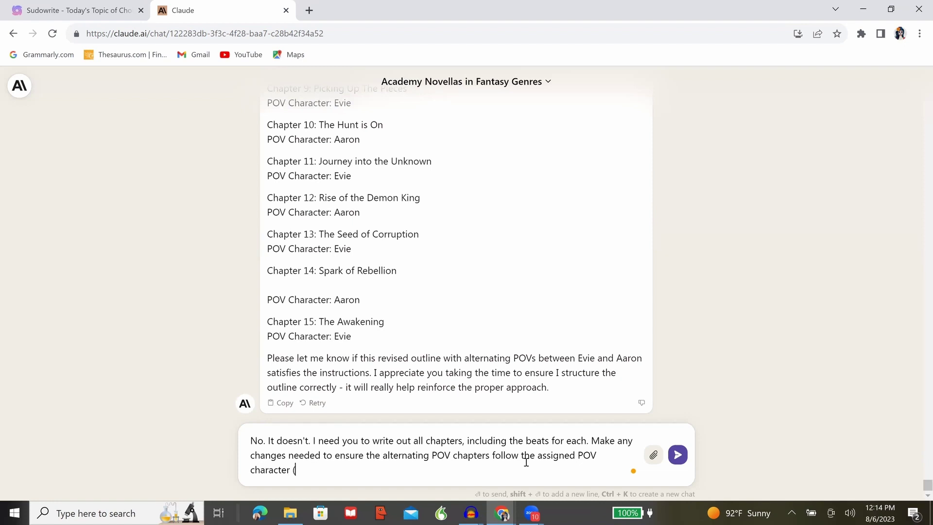
text( (Evie has )
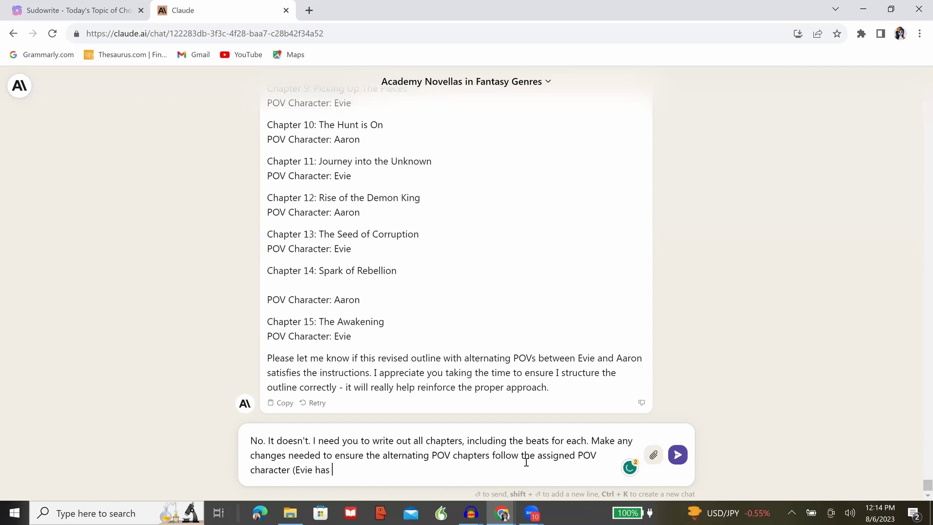
text(odd chapters and Aaron has the )
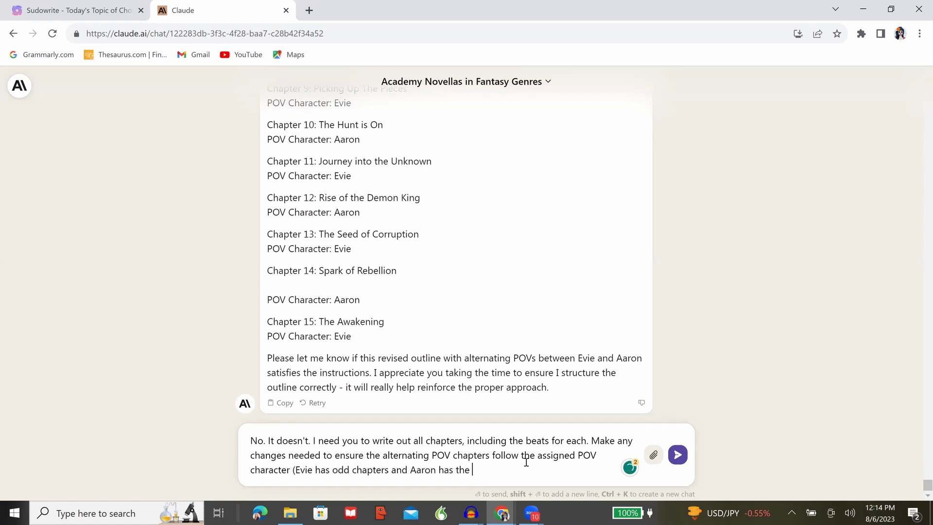
text(even).)
mouse_move(473, 471)
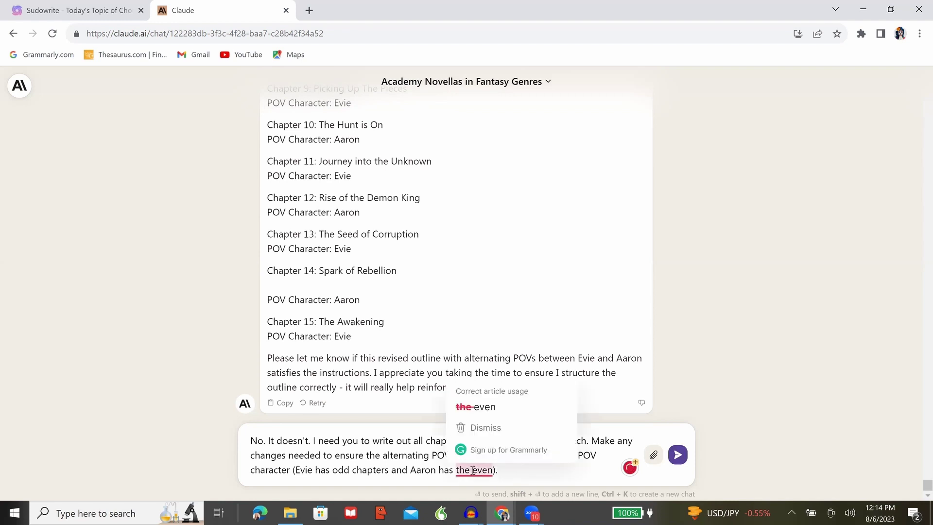
click(491, 408)
click(678, 456)
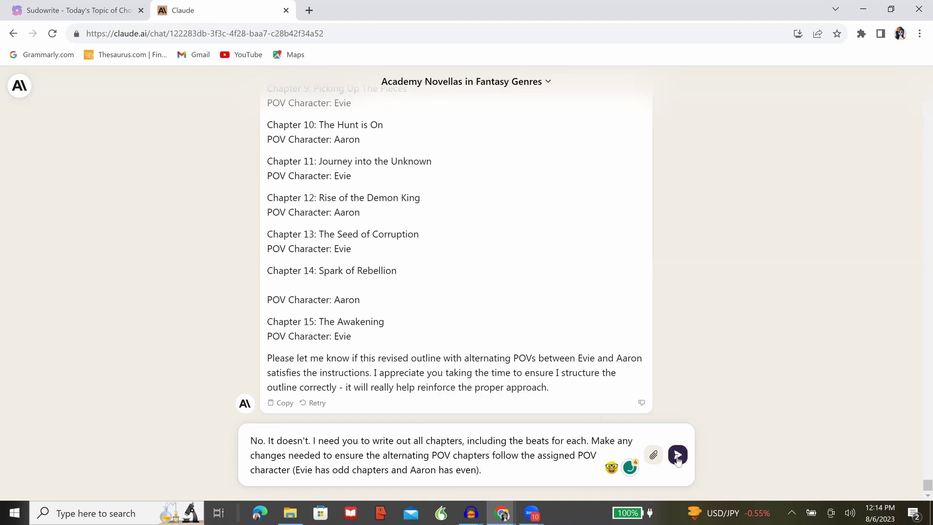
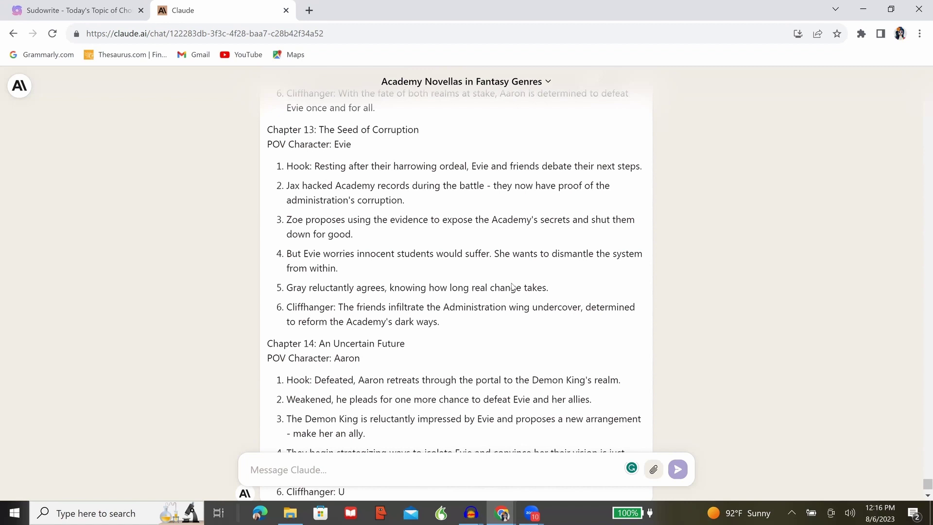
Review the revised beats of Chapters 13 to 15, checking Zoe's proposal, Aaron's retreat and the use of Evie's compassion
scroll(513, 287, up, 1)
drag(288, 290, 576, 293)
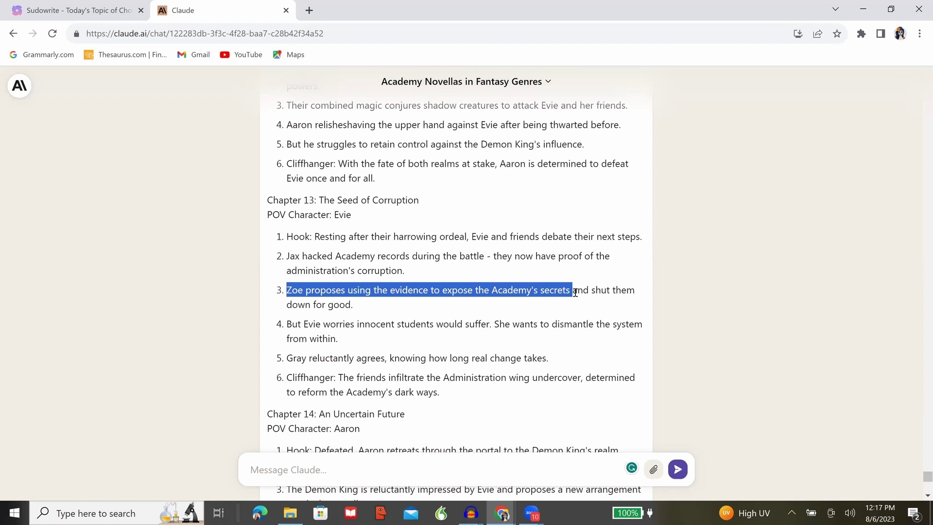
scroll(575, 292, down, 4)
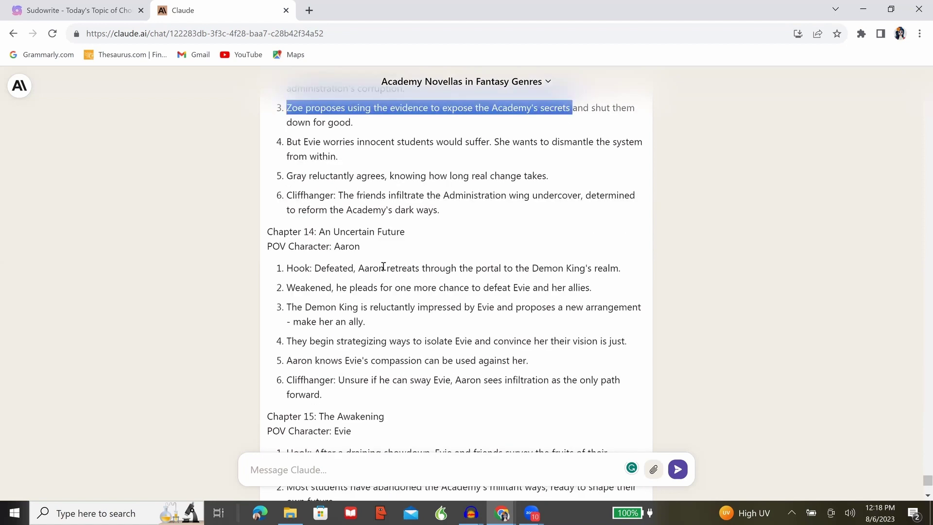
drag(389, 268, 617, 262)
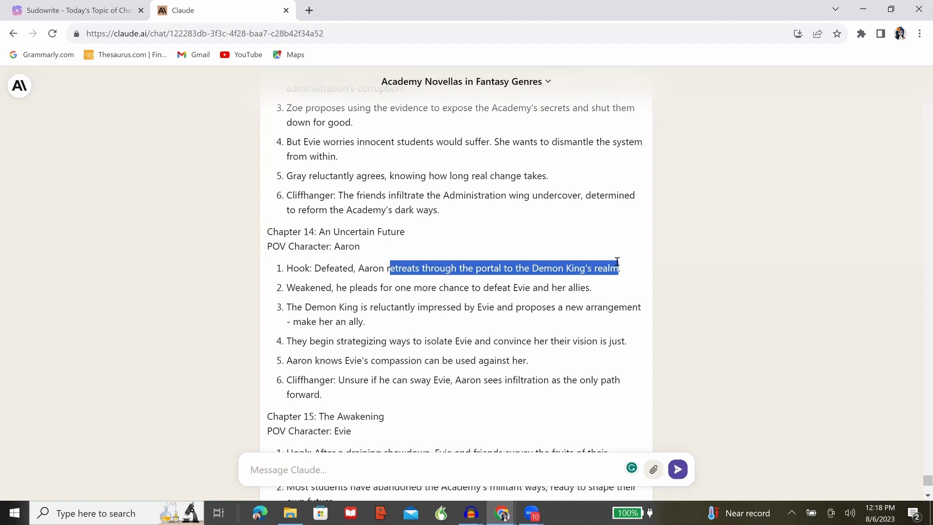
scroll(617, 263, down, 1)
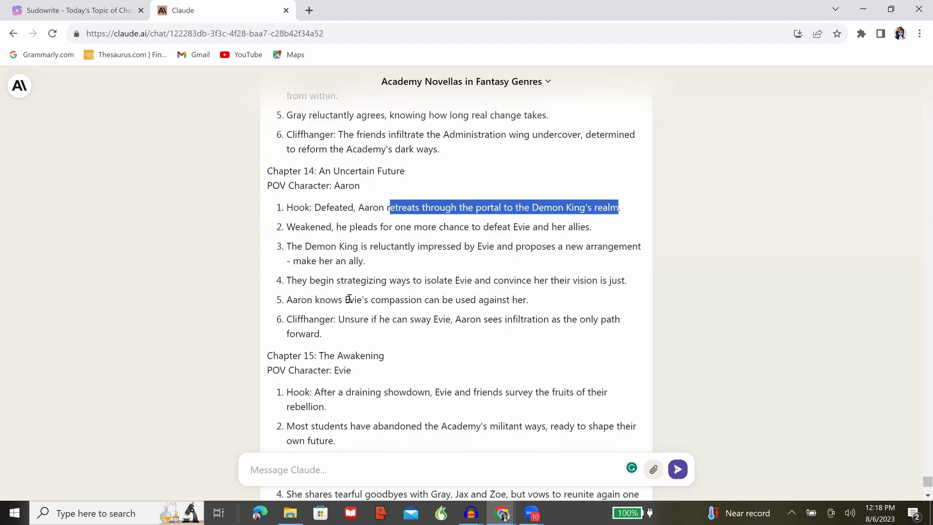
drag(350, 300, 525, 300)
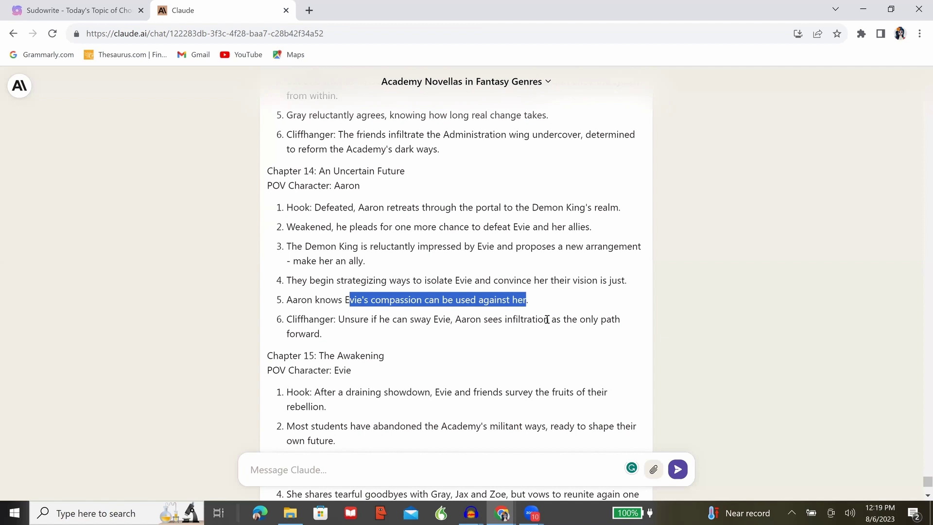
scroll(547, 319, down, 3)
Send the message "Please proceed to the next step."
click(487, 466)
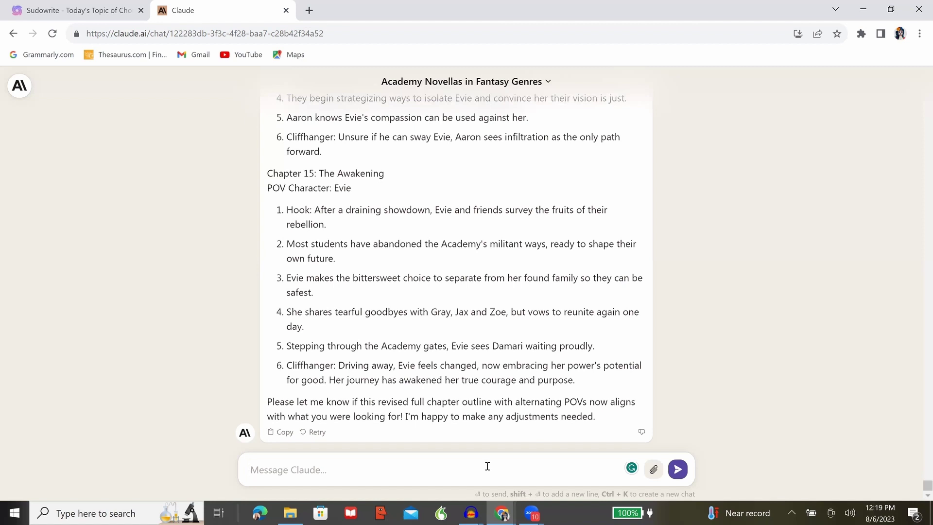
text(Please proceed to the next step.)
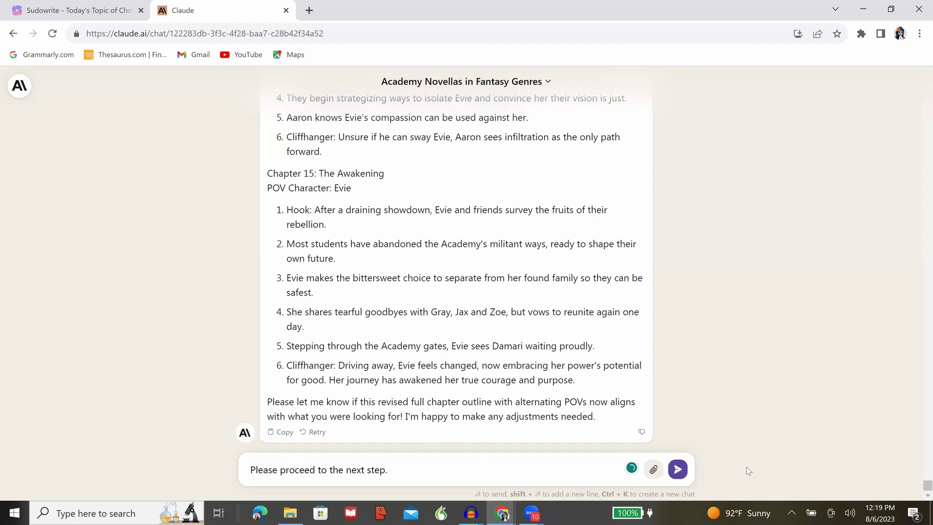
click(678, 470)
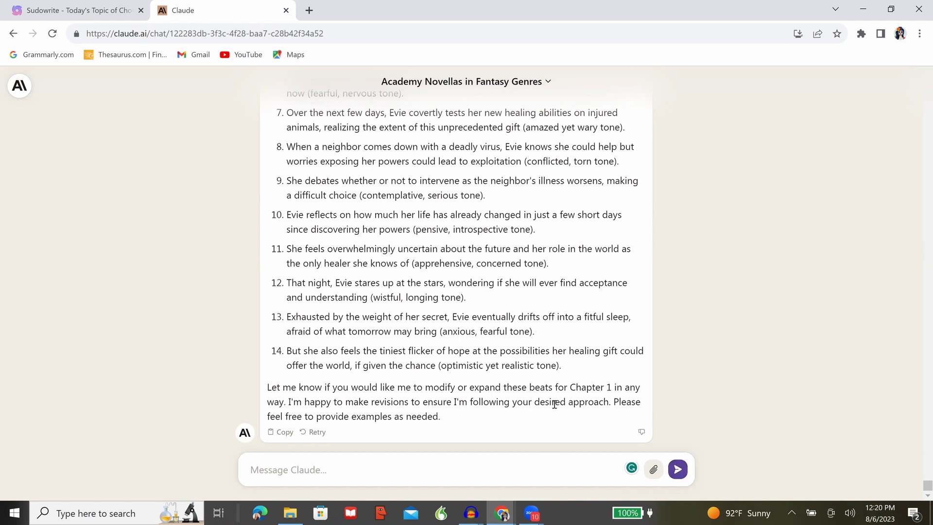
Review the Chapter 1 beats, examining the tone notes in beats 2 and 3
scroll(554, 405, up, 7)
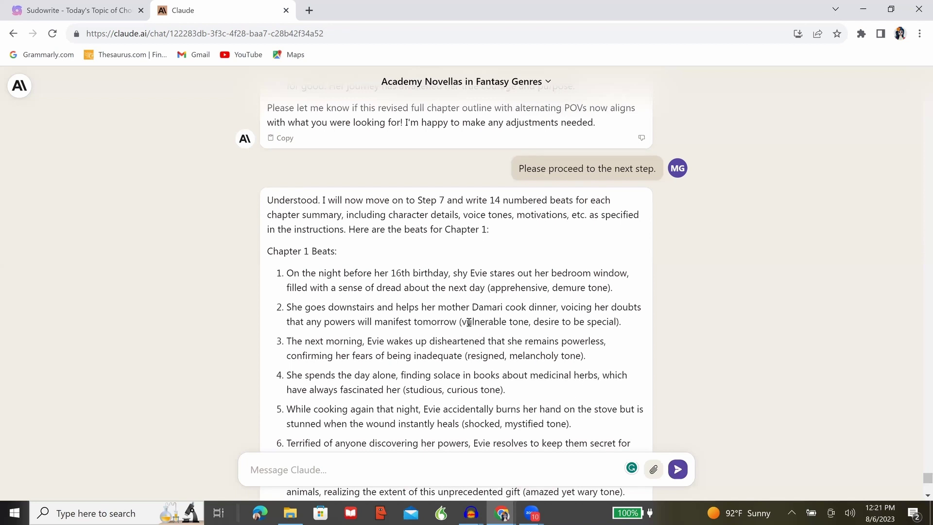
drag(467, 321, 611, 324)
drag(470, 355, 555, 351)
click(365, 467)
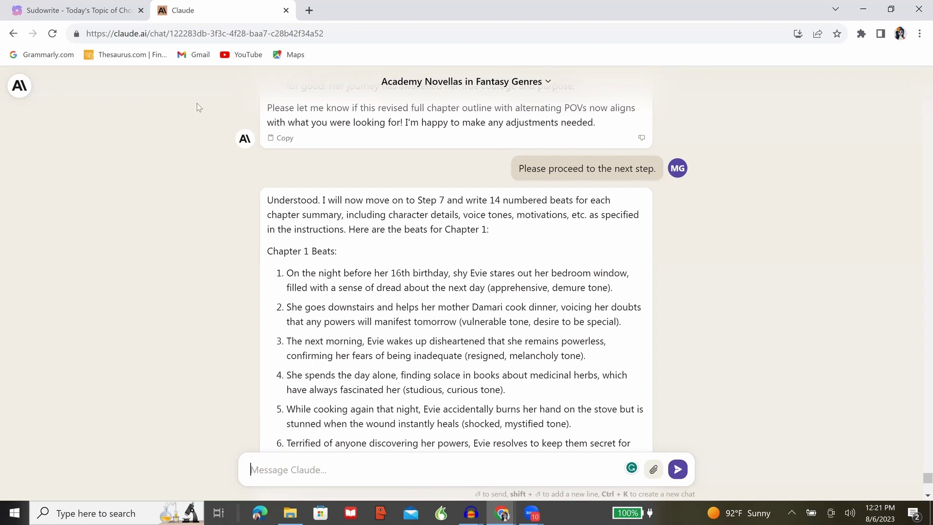
Switch to Sudowrite and examine the Step 7 instructions in the Template Framework, including the Myers-Briggs personality requirement
click(102, 14)
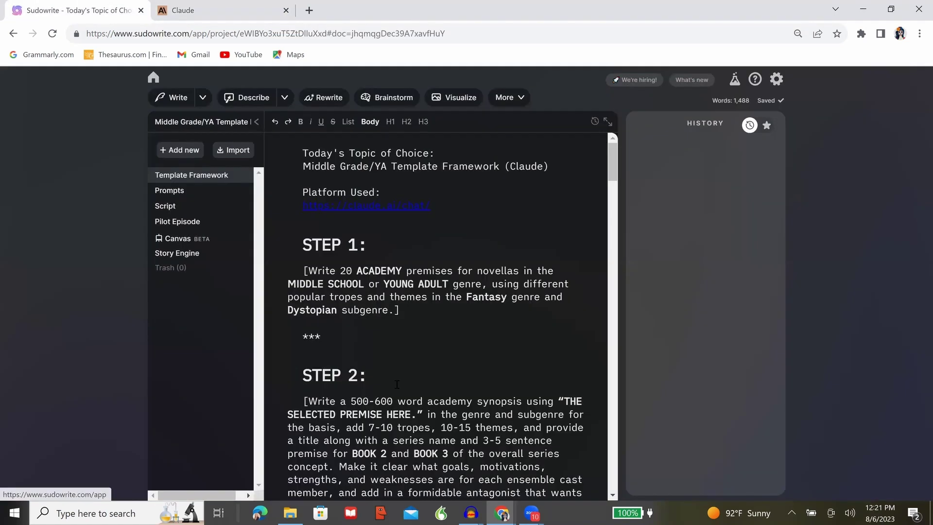
scroll(398, 385, down, 6)
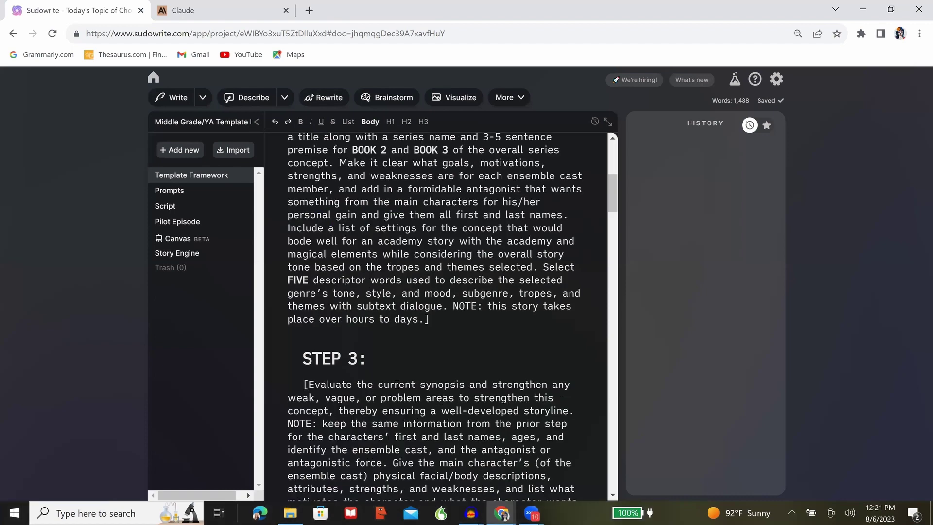
scroll(397, 385, down, 15)
scroll(396, 389, down, 15)
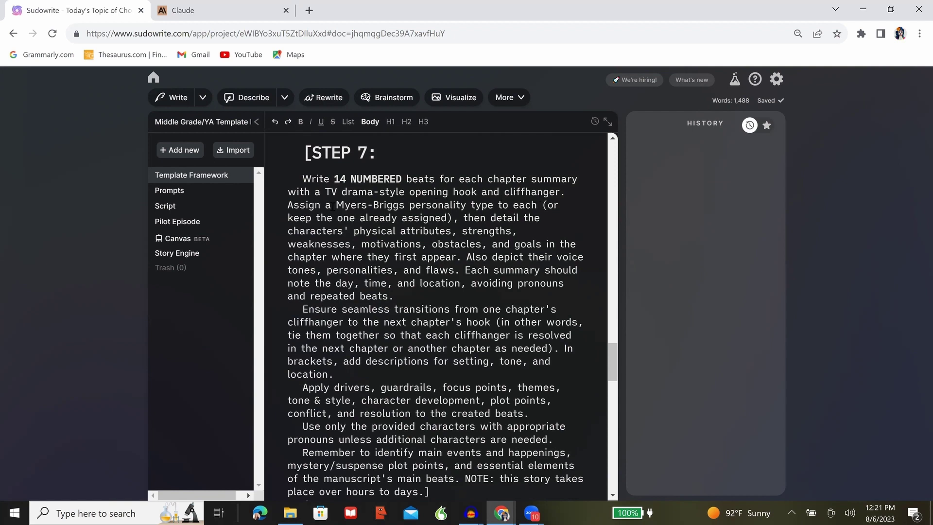
drag(331, 205, 460, 205)
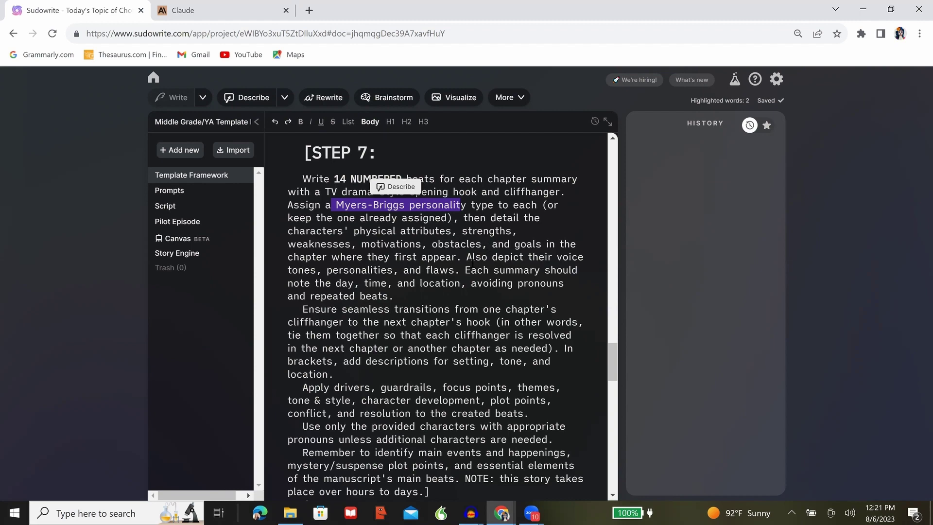
scroll(472, 263, down, 1)
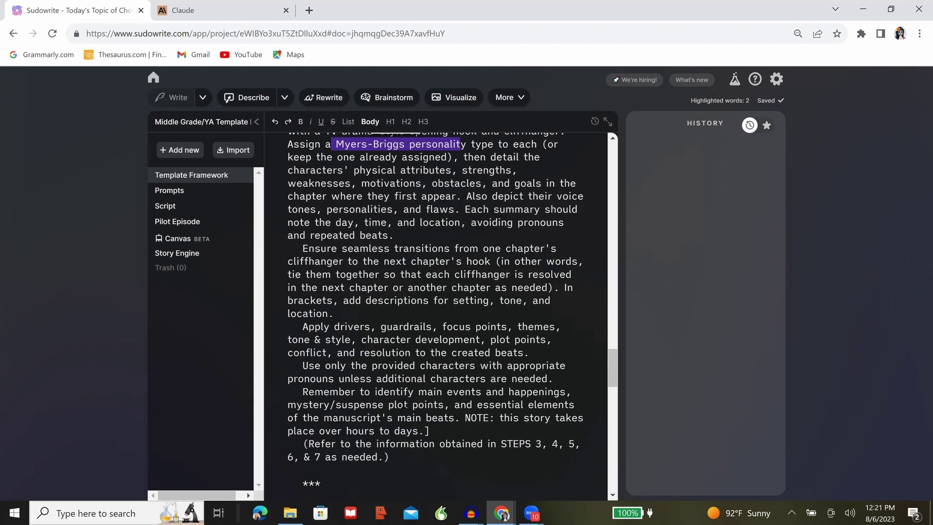
scroll(406, 404, down, 1)
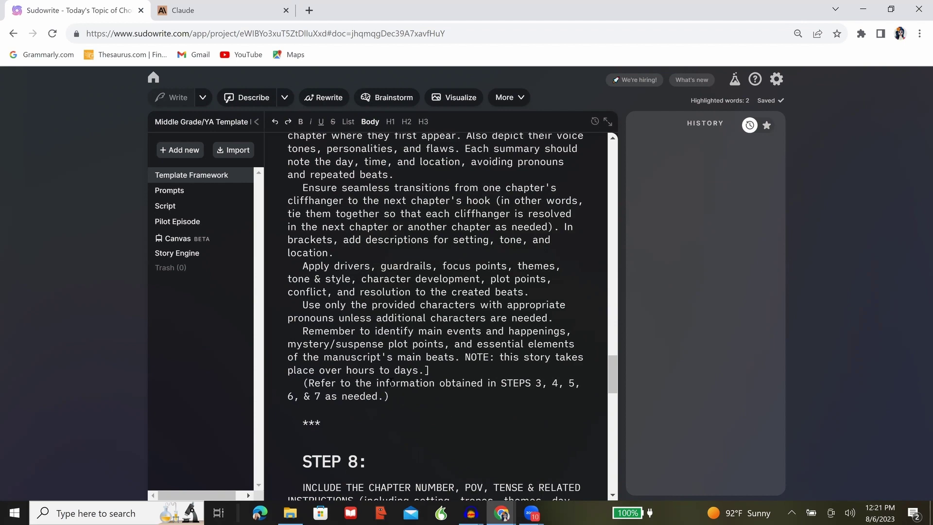
Copy the full Step 7 instruction text, from "Write 14 NUMBERED beats" through the closing reference note
drag(398, 398, 300, 239)
scroll(356, 216, up, 3)
key(super+c)
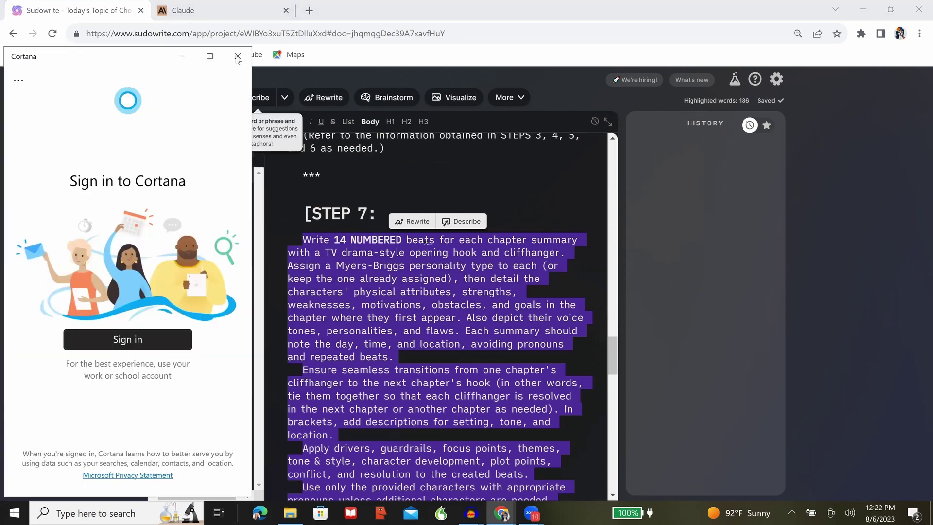
click(364, 264)
right_click(365, 264)
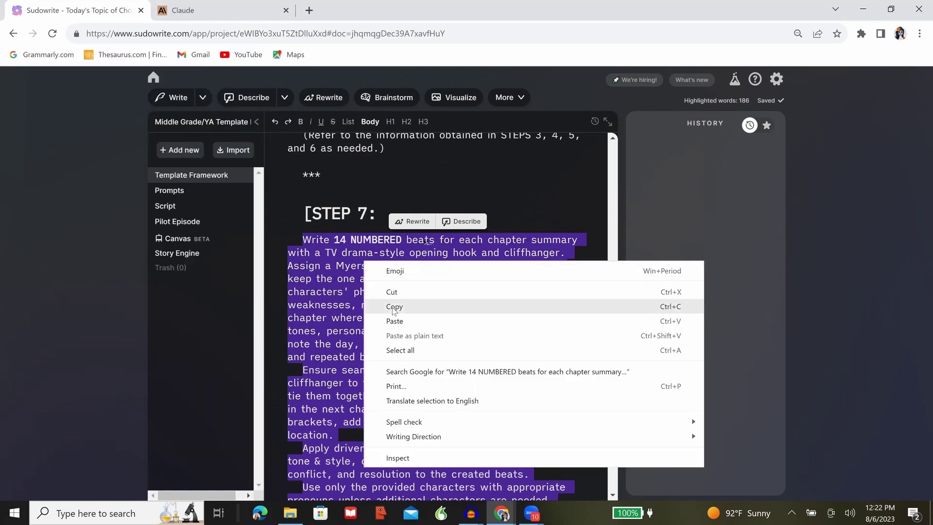
click(403, 307)
Switch to Claude and start a message reading "Please ensure you are adhering to the instructions", with the spelling of "adhering" corrected
click(231, 15)
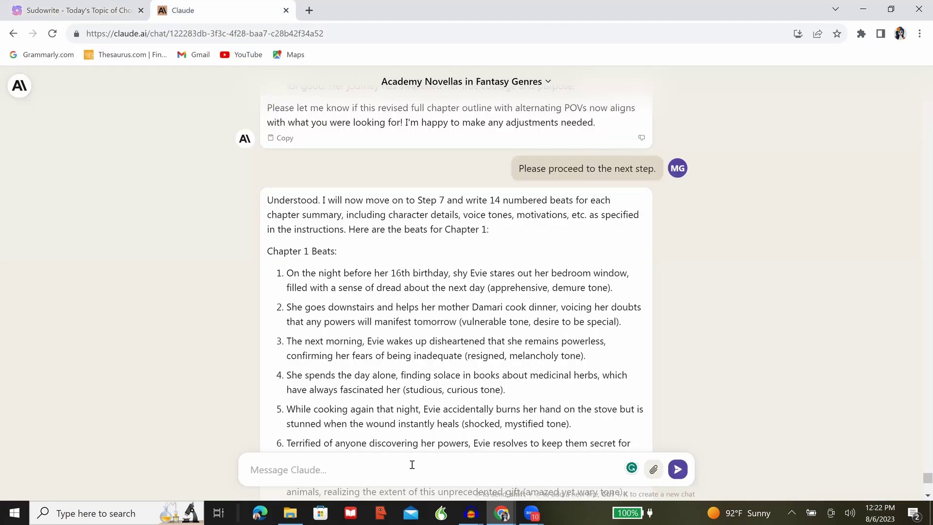
click(412, 463)
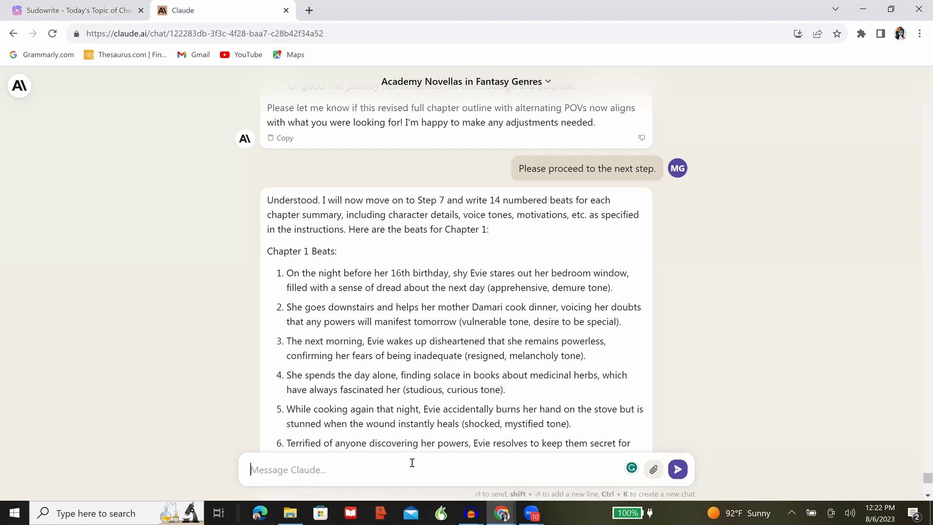
text(Please ensure you are ad)
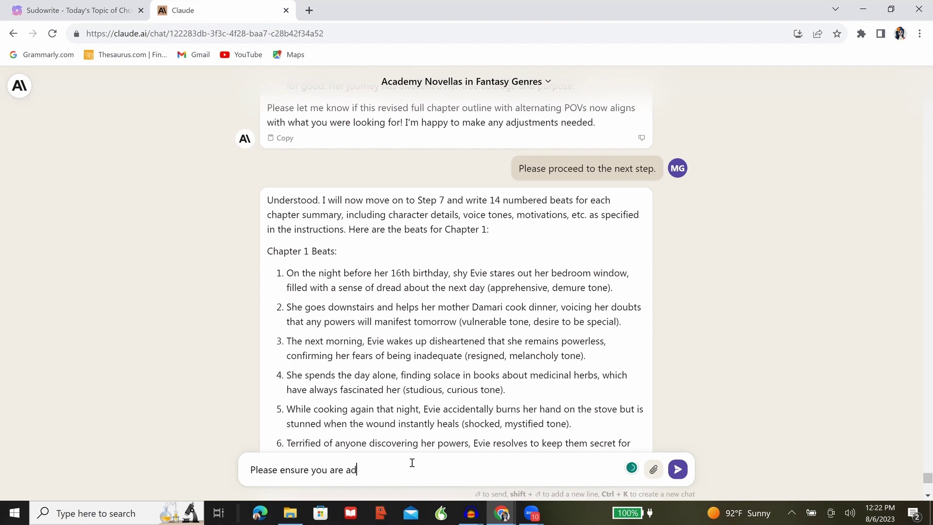
text(hearing to the instructions)
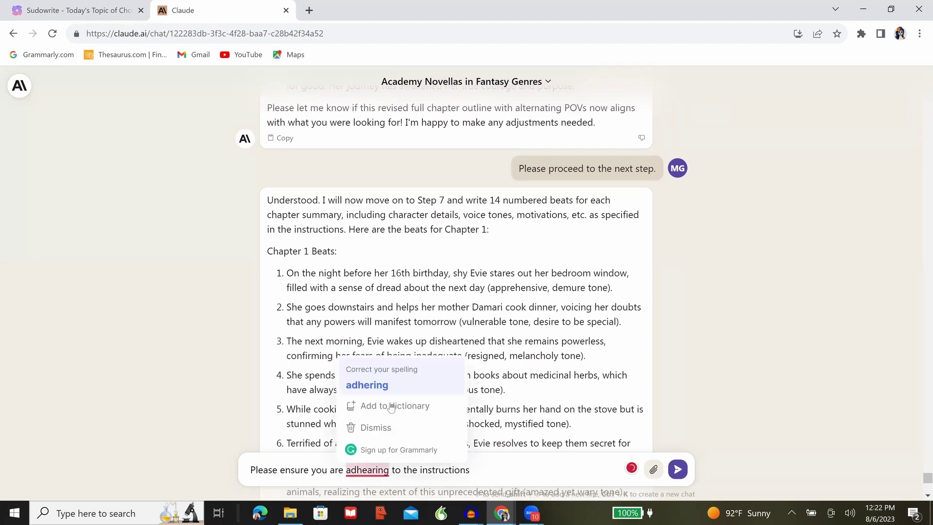
click(392, 386)
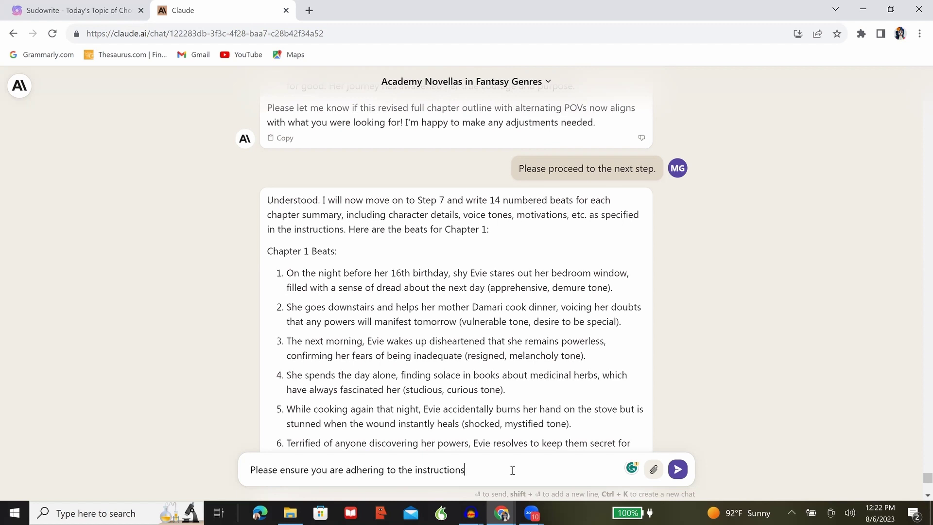
Extend the message with "and make sure to list the POV character for each chapter, the tropes, themes, motifs, and symbolism used along with"
text(and make sure to list the POV character for each chapter, the )
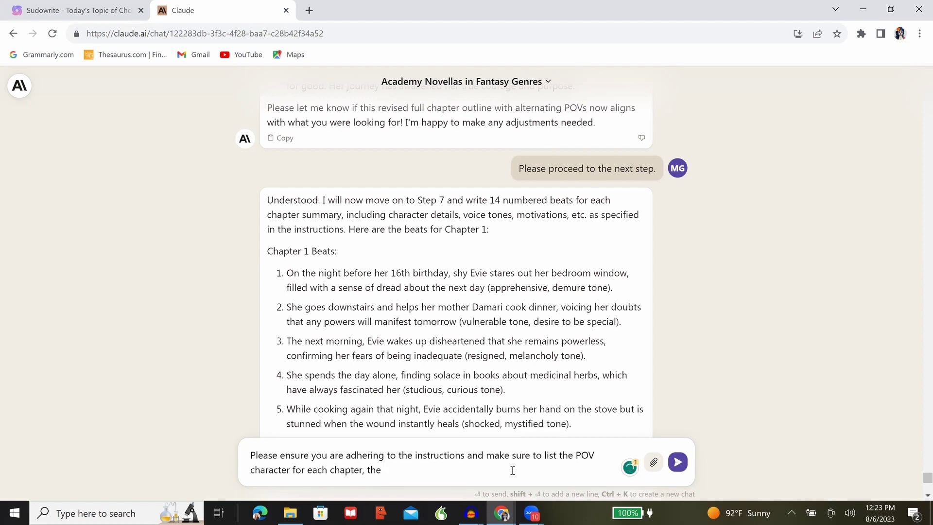
text(tropes u)
key(BackSpace)
text(and themes)
key(BackSpace)
key(BackSpace)
key(BackSpace)
key(BackSpace)
key(BackSpace)
key(BackSpace)
key(BackSpace)
key(BackSpace)
key(BackSpace)
key(BackSpace)
text(, themes, motifs, and symplism used a)
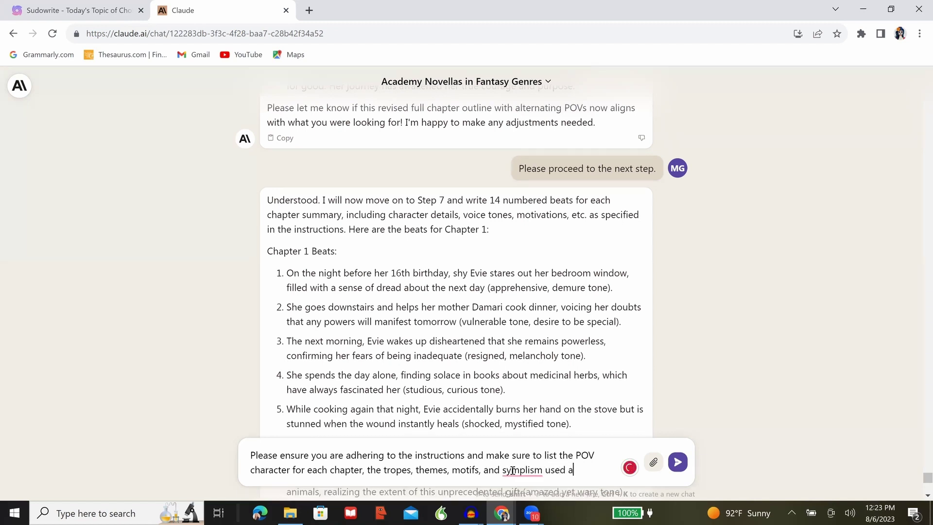
text(long with)
mouse_move(530, 468)
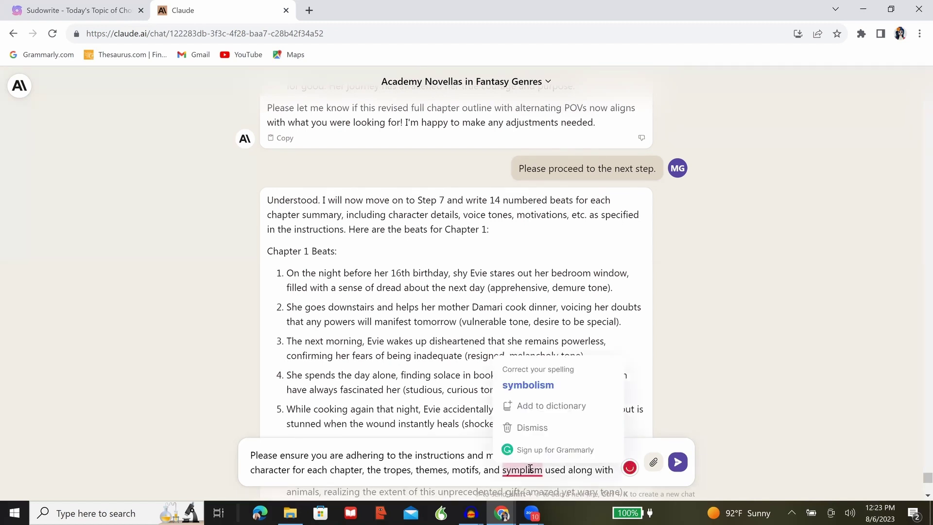
click(558, 387)
click(616, 467)
Complete the message's list of required elements with "the setting, day (time of time), and character list."
text(the setti)
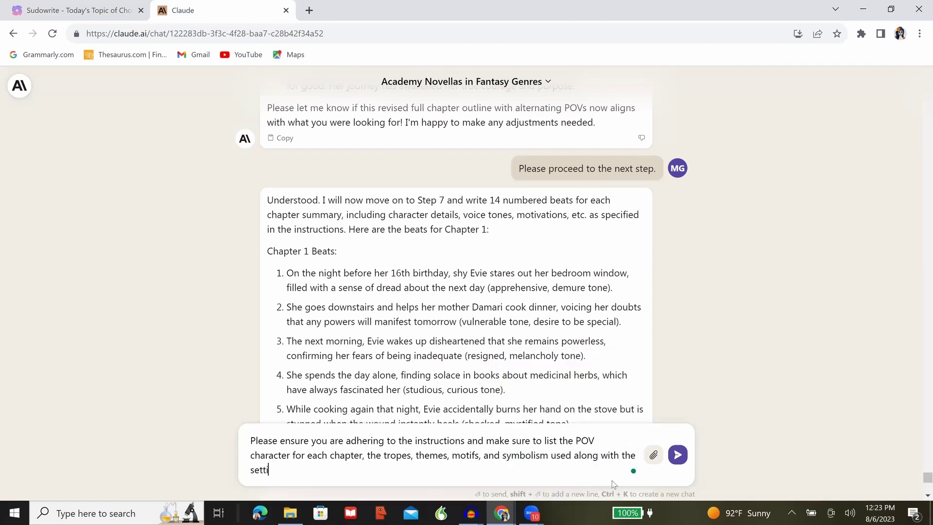
text(ng, day (time of time)
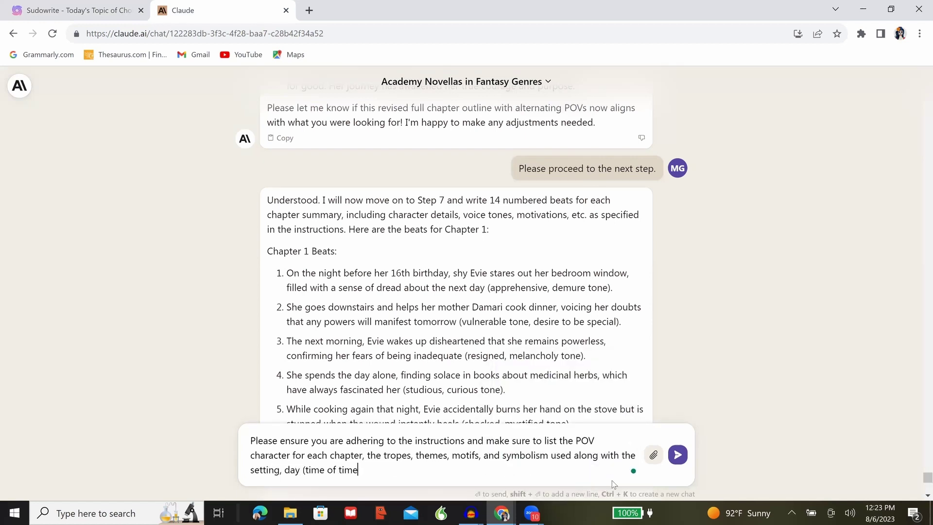
text(), and character list. (in th)
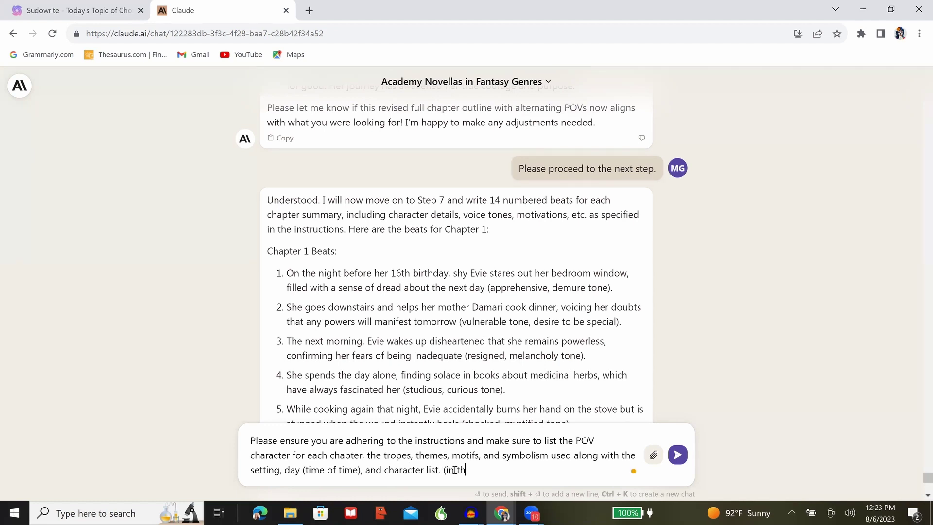
Add "(in the future, avoid describing the time of day with repeat information about the sun or moon)." and send the message
text(e future, avoid describing the time of )
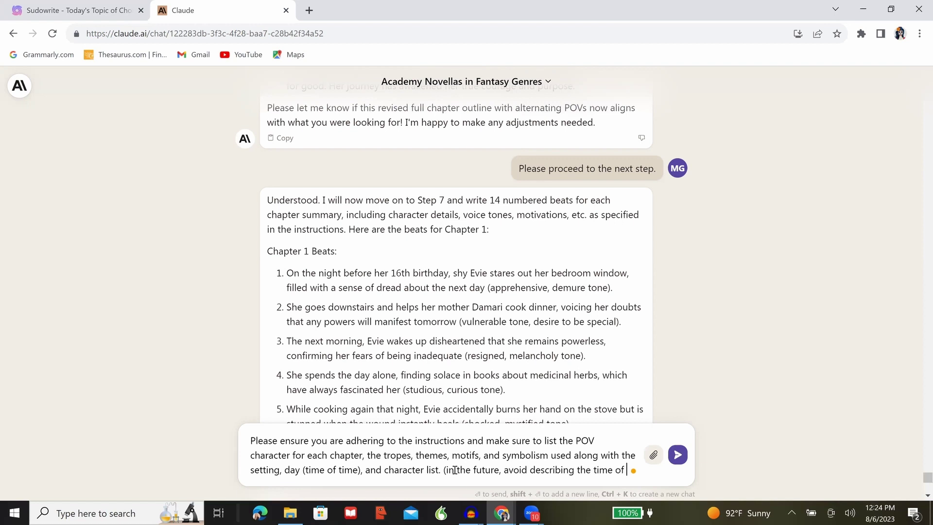
text(day with repeat )
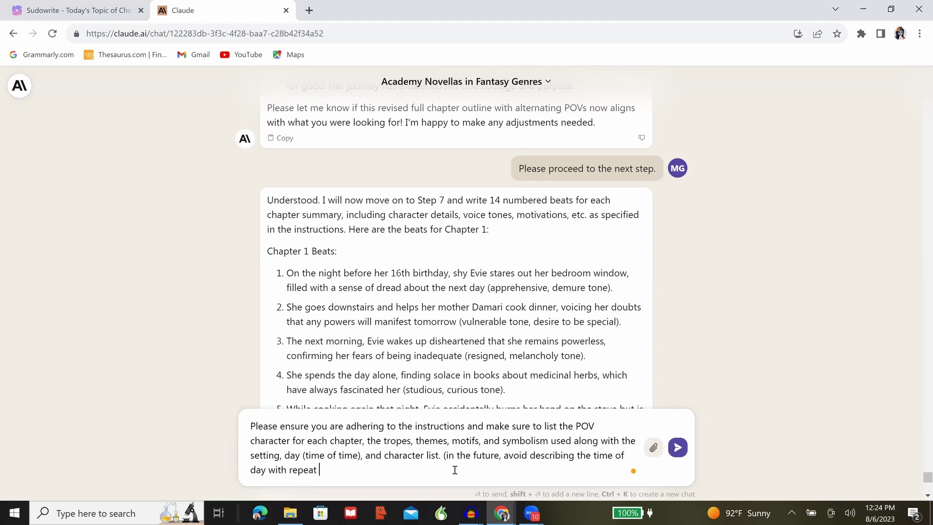
text(information about the)
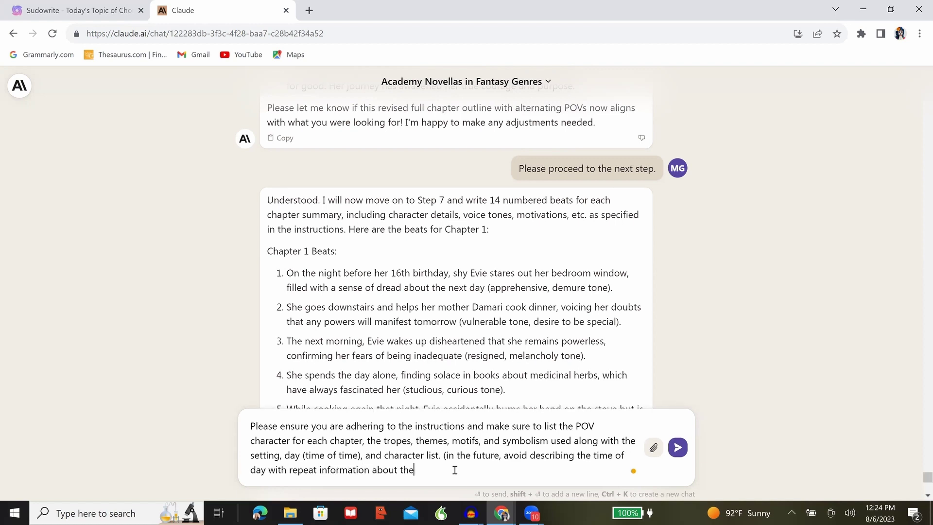
text( sun or moon).)
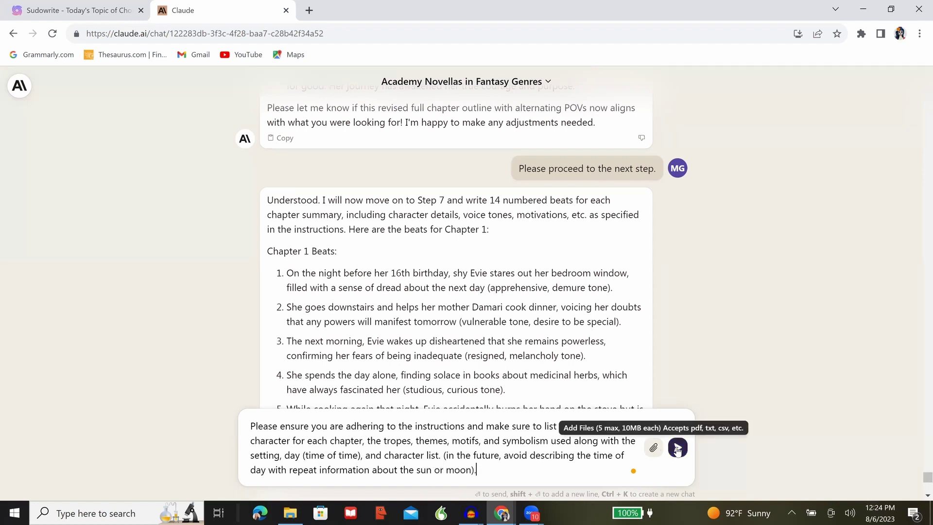
key(Return)
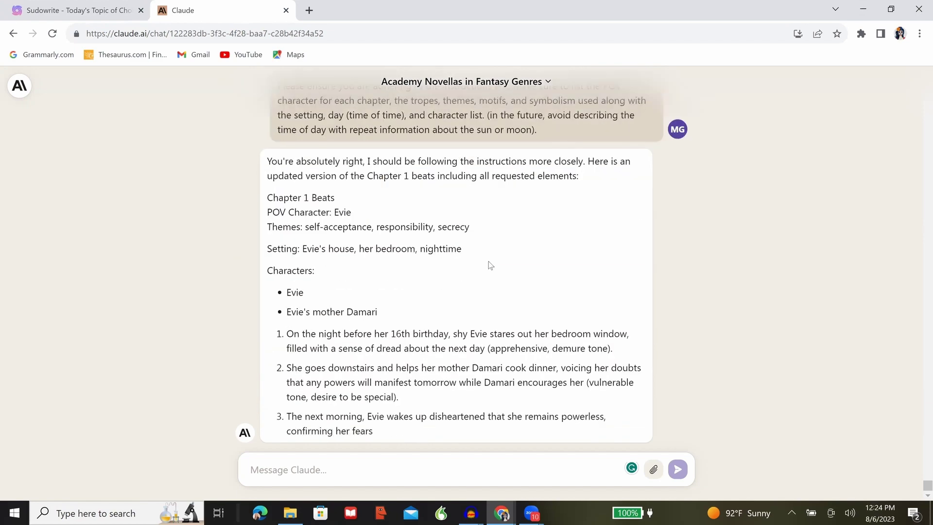
Review the updated Chapter 1 beats, checking the POV, themes, setting, character list, and the tone notes in each beat
scroll(489, 265, up, 1)
scroll(490, 265, up, 3)
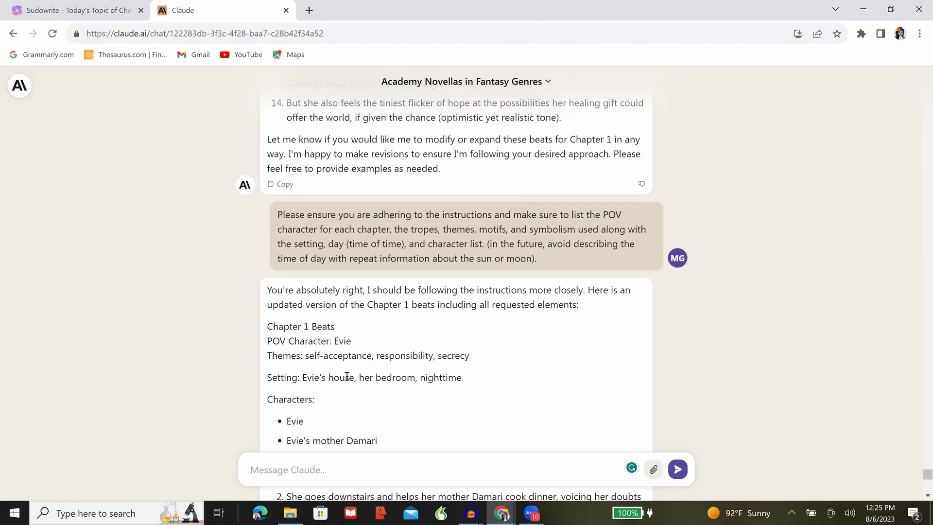
scroll(347, 377, down, 1)
scroll(347, 377, down, 1)
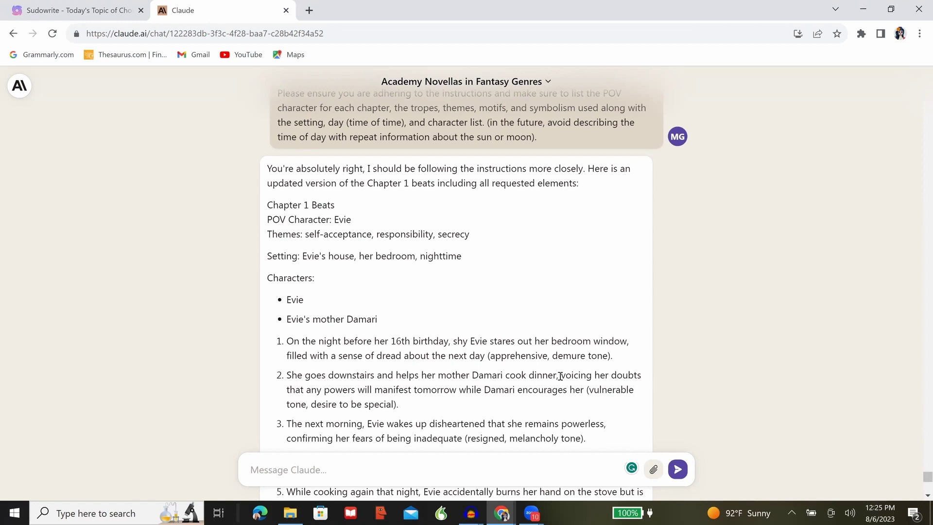
drag(491, 358, 492, 375)
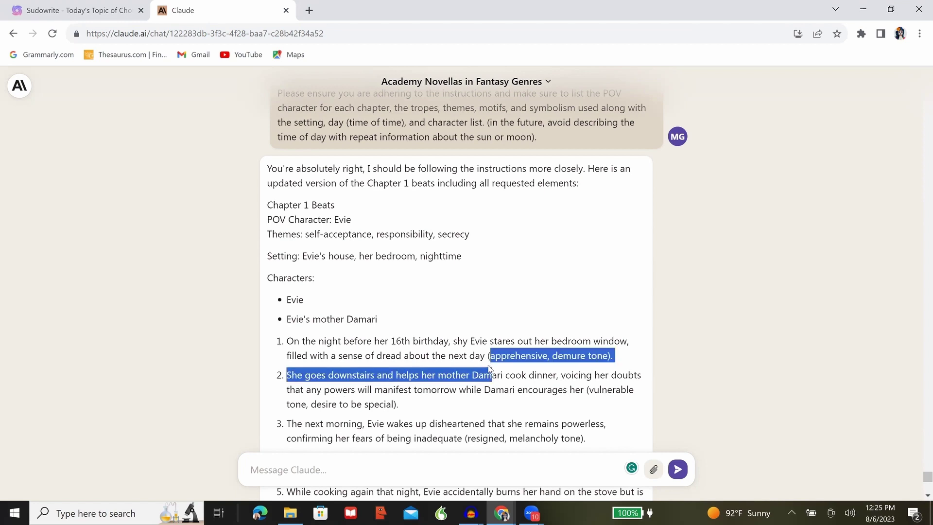
scroll(488, 366, down, 1)
scroll(488, 366, down, 1)
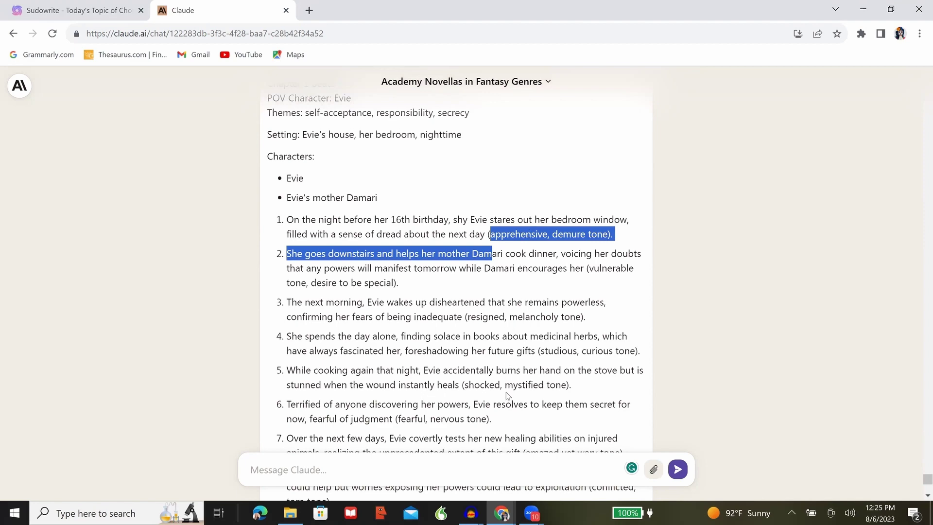
scroll(393, 343, down, 3)
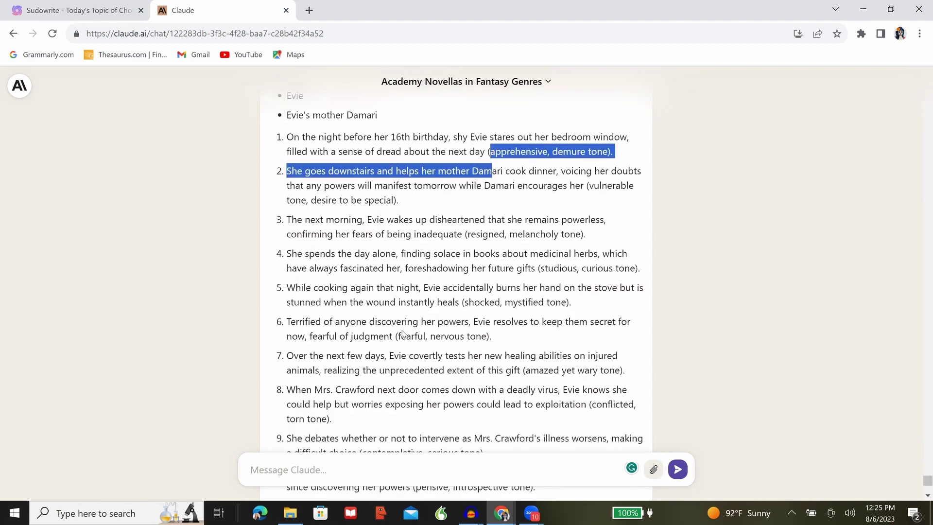
scroll(403, 335, down, 4)
Send the message "Did you wrap the tropes and themes into the beats? And what happened to all the guardrails, drivers, and focus points of each beat?"
click(417, 479)
text(Did you wr)
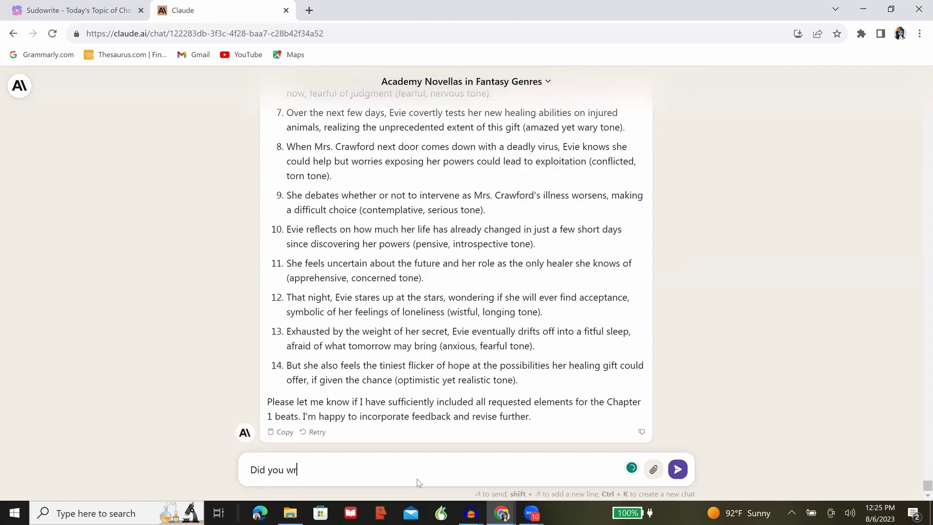
text(ap the tropes and the)
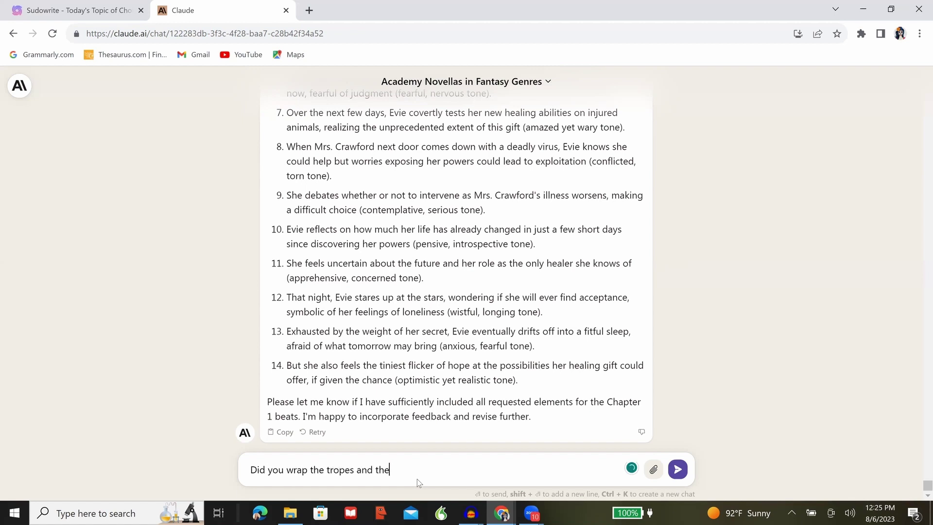
text(mes into the beats? And what happened to al)
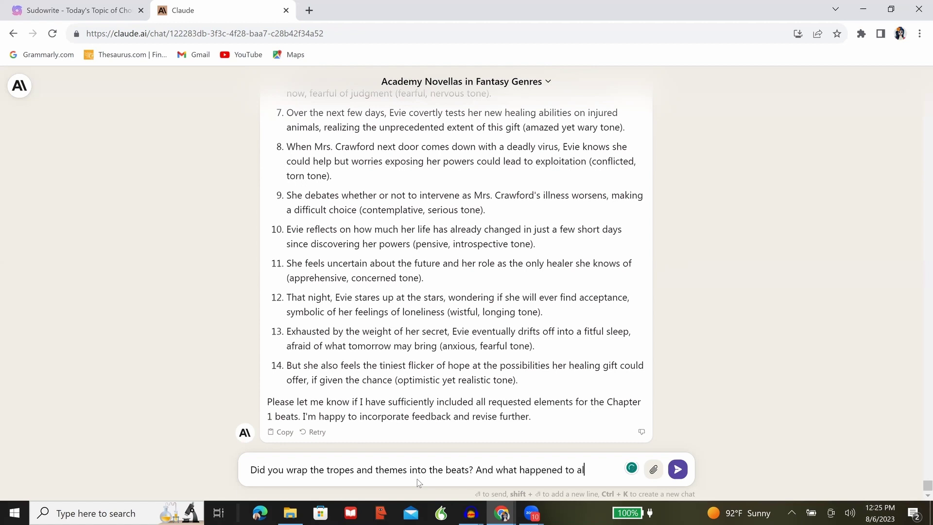
text(l the guardrails, drivers, and focus points of each beat?)
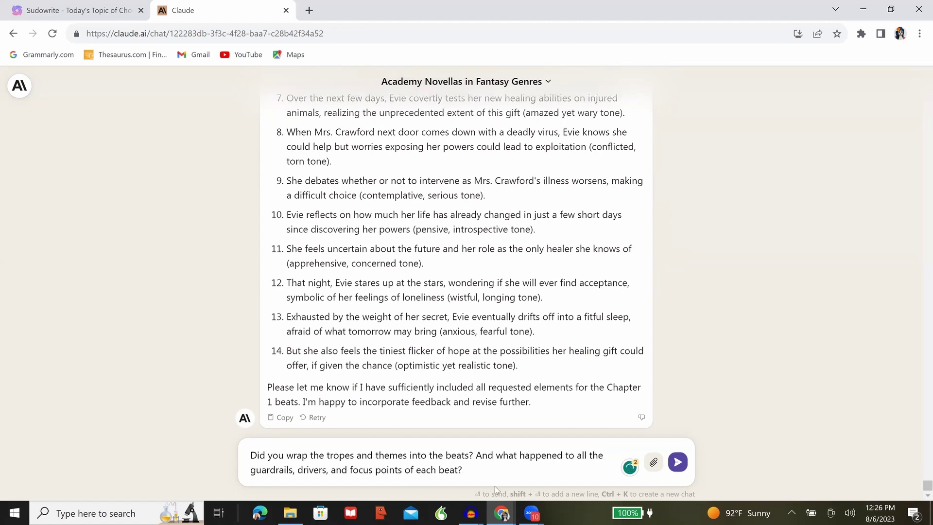
click(679, 465)
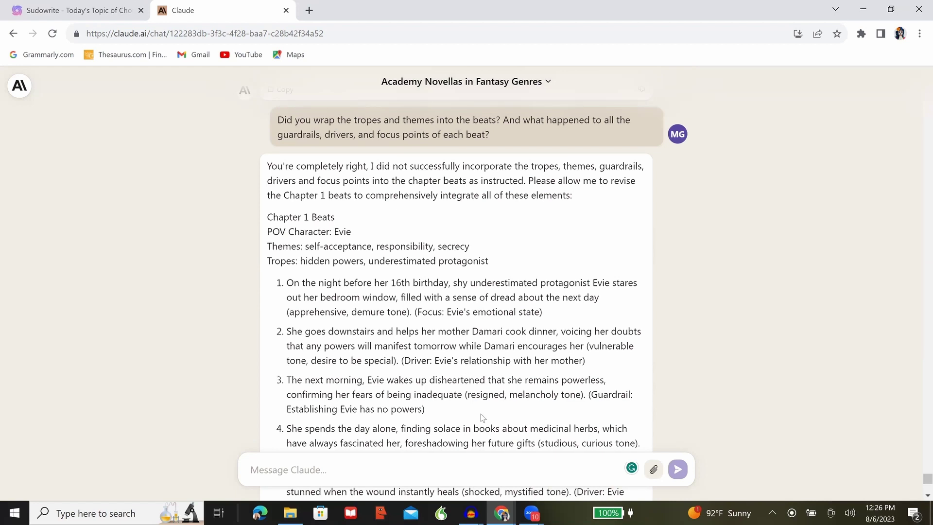
Send the message "Please continue writing chapters 2 -15, following the same format (don't forget to add the hooks and cliffhangers for each chapter)."
scroll(480, 413, down, 1)
scroll(481, 414, down, 1)
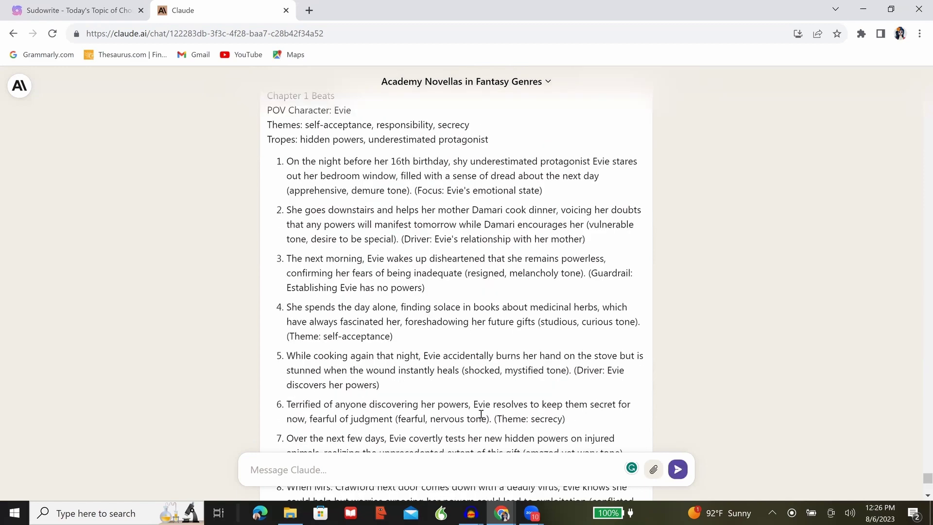
scroll(481, 414, down, 5)
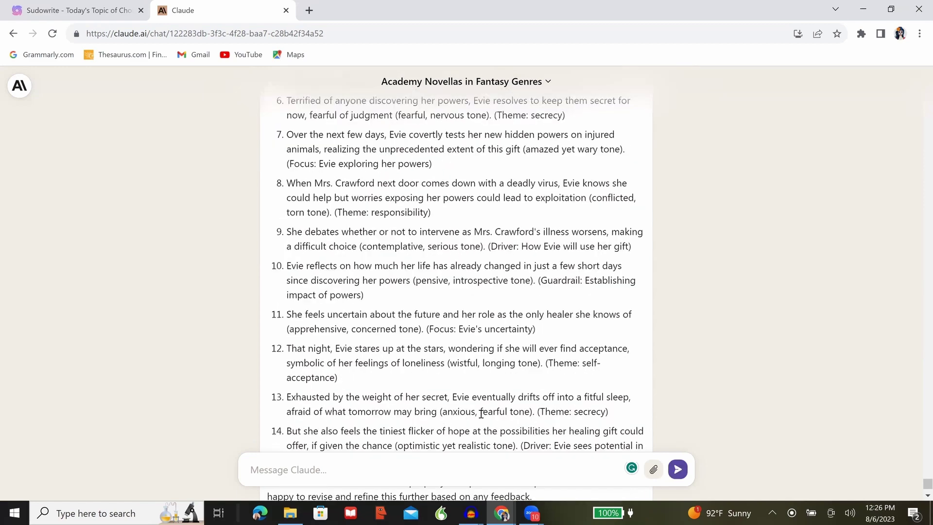
scroll(481, 414, down, 2)
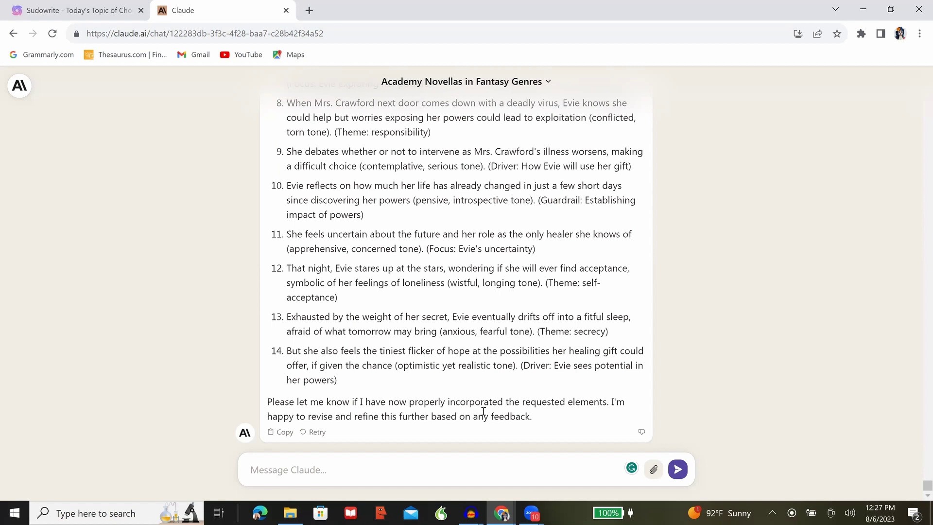
click(460, 470)
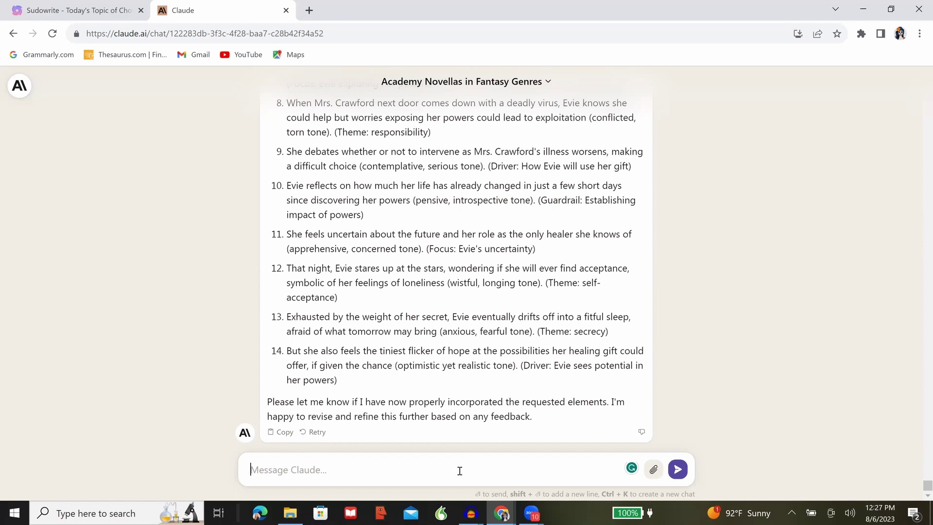
text(Please continue writing chapter 2 -15, following the same format (don't forget to add the hooks and cliffhangers for each chapter).)
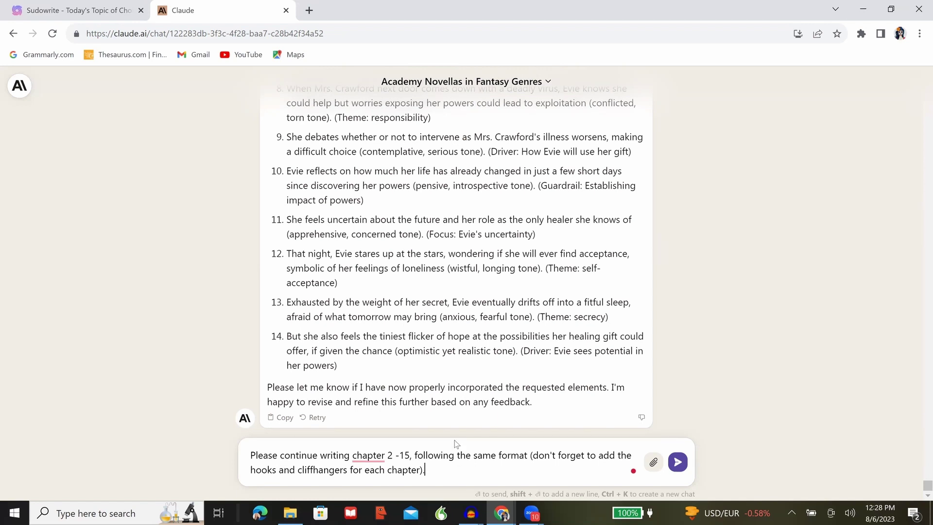
mouse_move(365, 460)
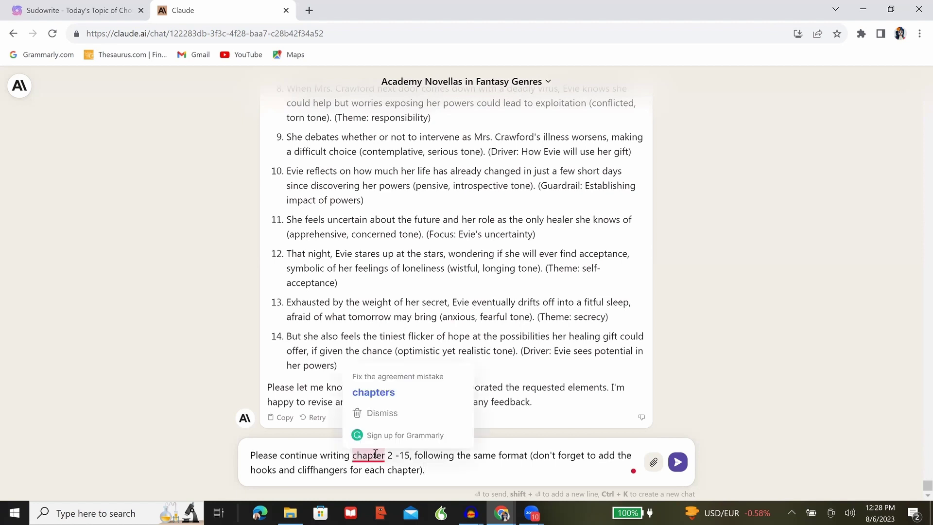
click(372, 390)
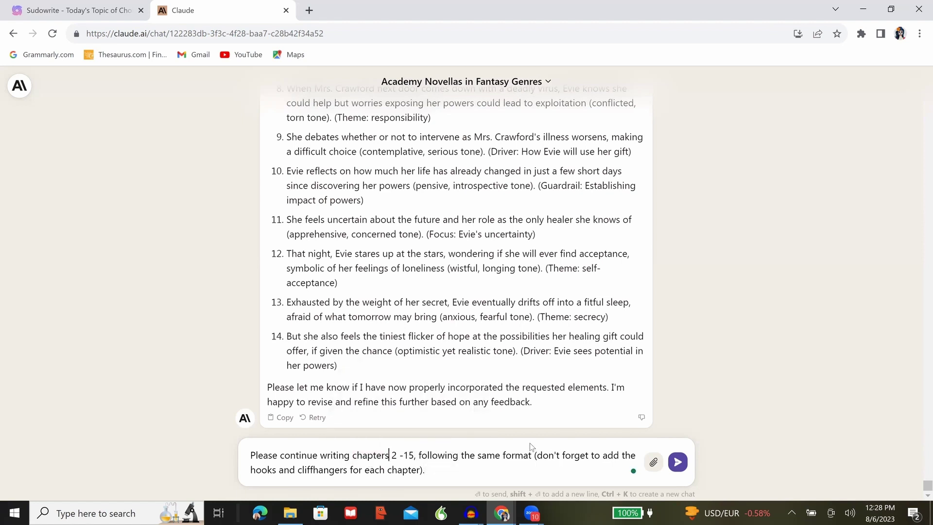
click(678, 467)
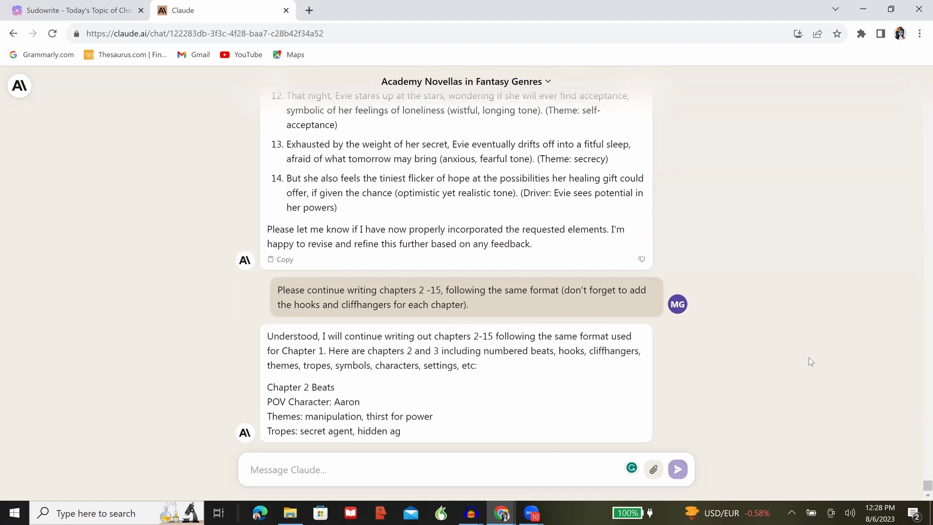
scroll(467, 251, up, 1)
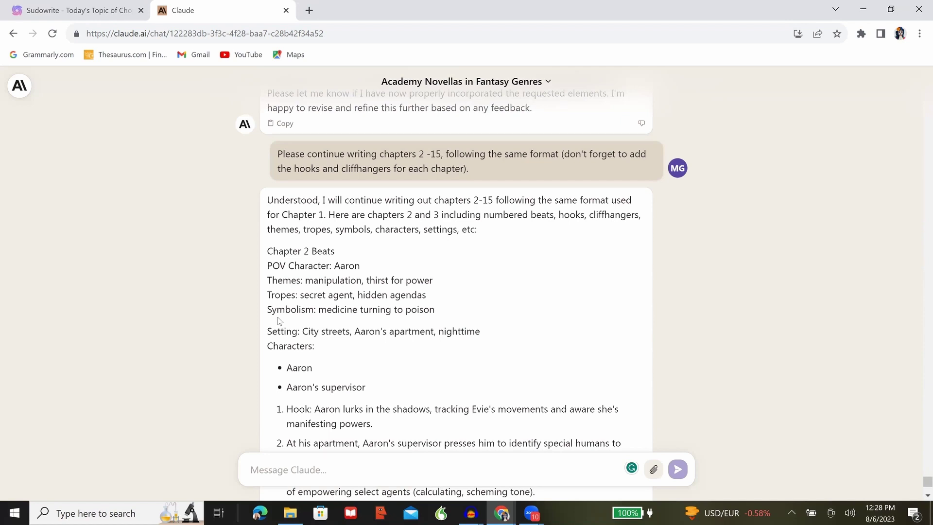
Review the generated Chapter 2 and 3 beats, checking the themes, characters, hook, numbered beats and cliffhanger
scroll(279, 320, down, 1)
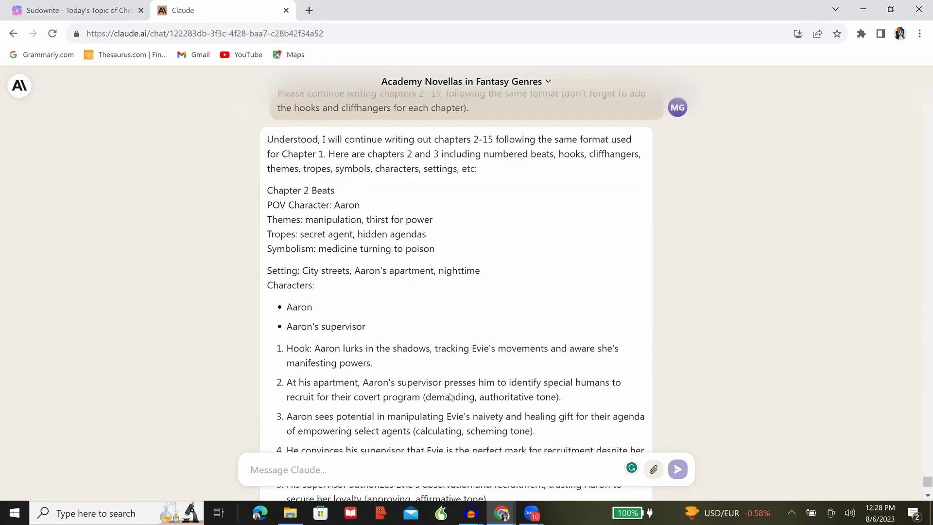
scroll(561, 419, down, 2)
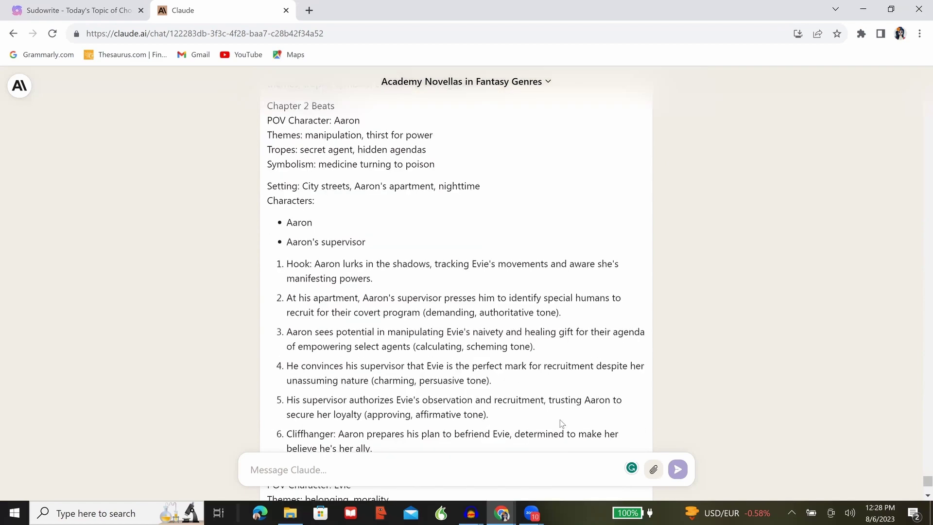
scroll(561, 423, down, 5)
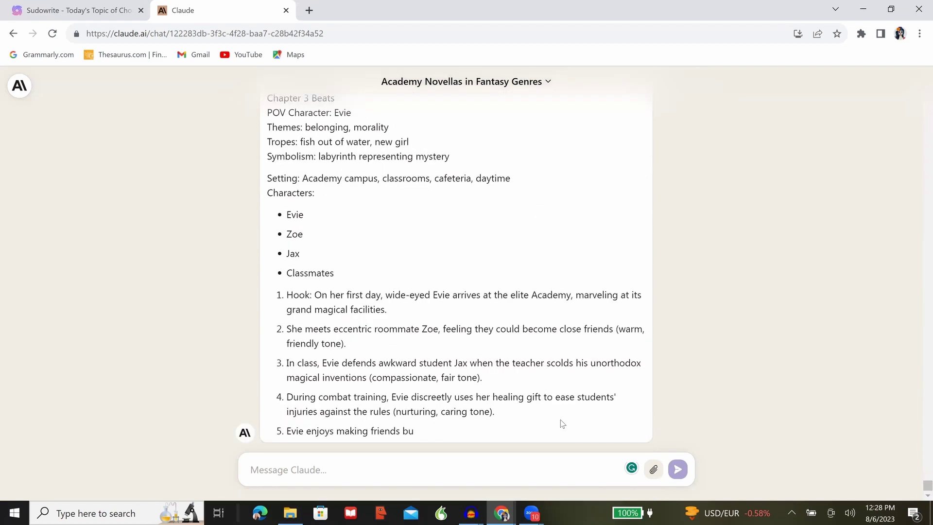
scroll(559, 422, up, 4)
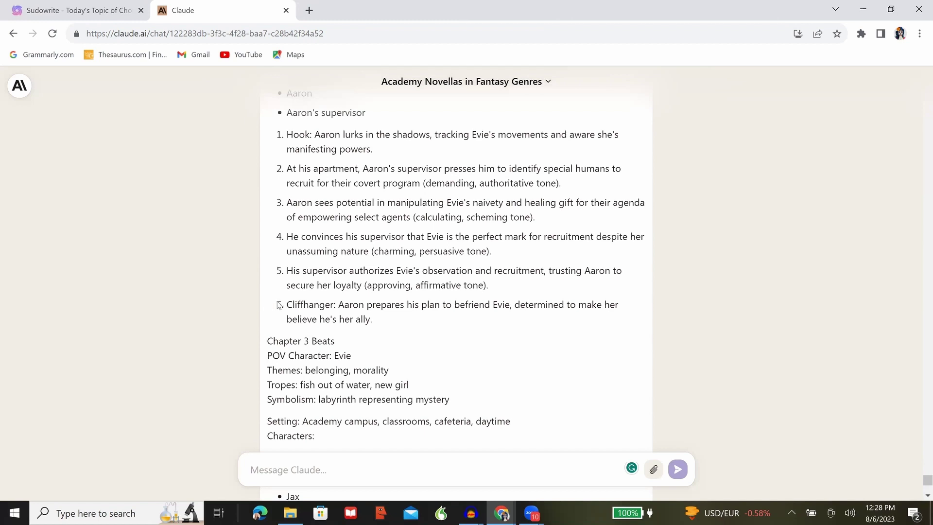
double_click(333, 302)
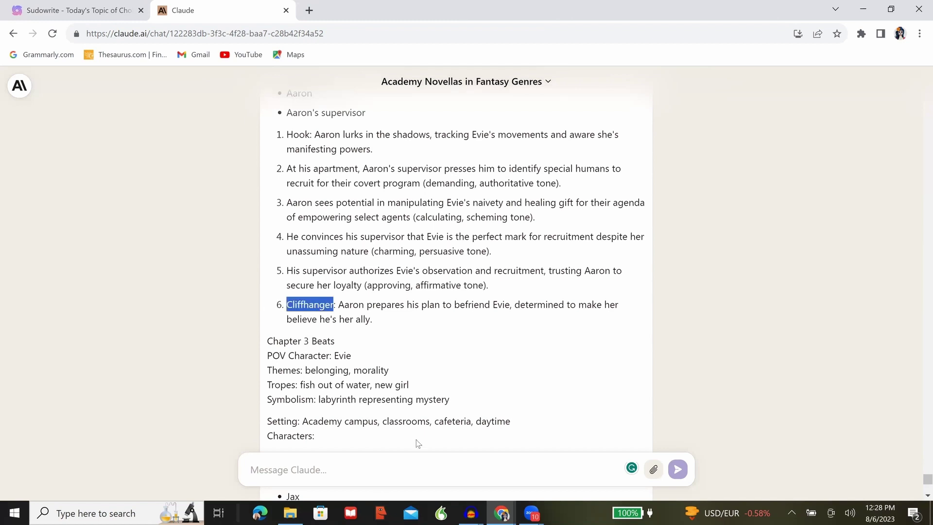
scroll(479, 356, up, 1)
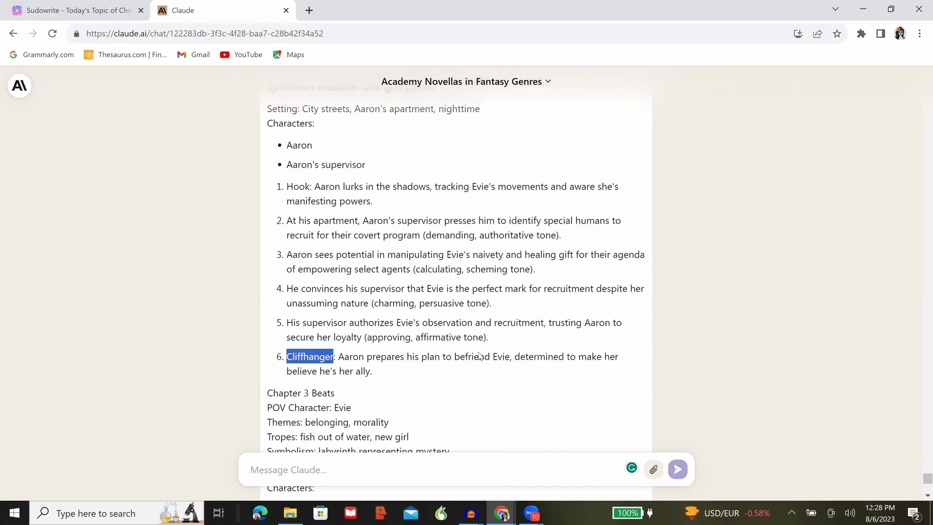
scroll(479, 356, up, 5)
Copy the earlier request for chapters 2 -15 into a new message and insert "(keep in mind," after the chapter range
triple_click(430, 183)
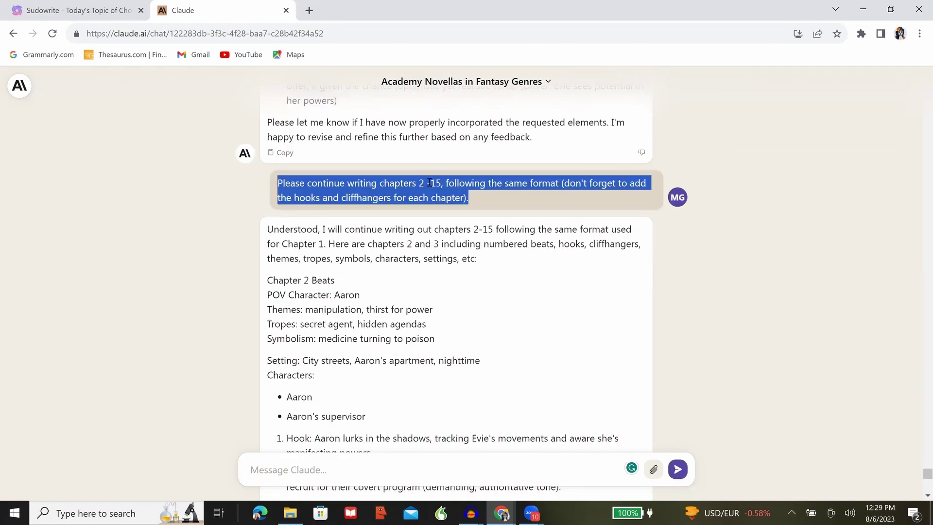
key(ctrl+c)
click(423, 469)
key(ctrl+v)
click(413, 454)
text((keep in mind,)
Reword the opening of the draft message to "Please start over on Step 7 and write Chapter 1 -15"
drag(349, 455, 239, 463)
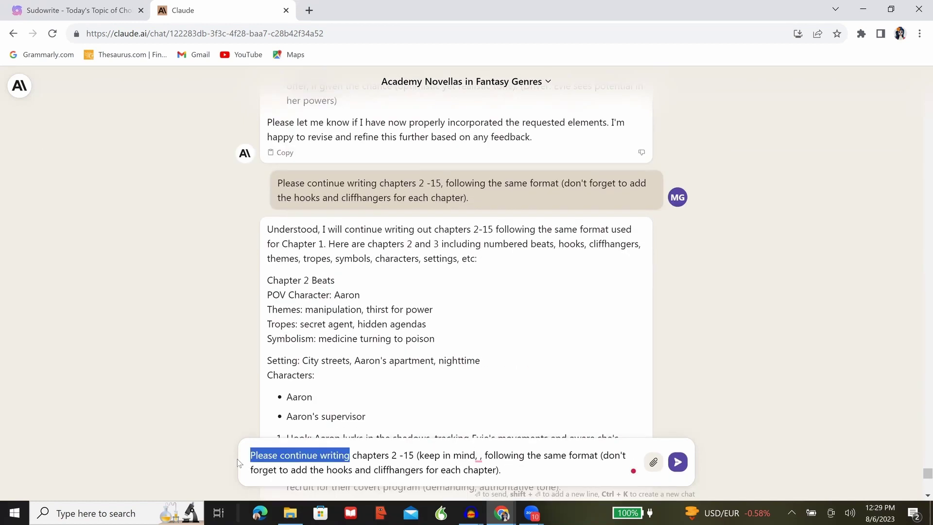
text(Please start over on )
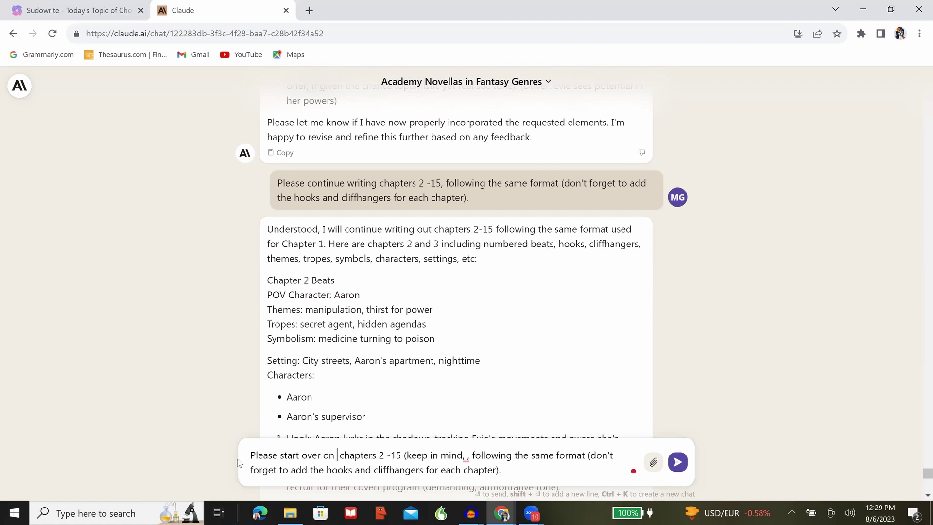
text(Step 7 and write)
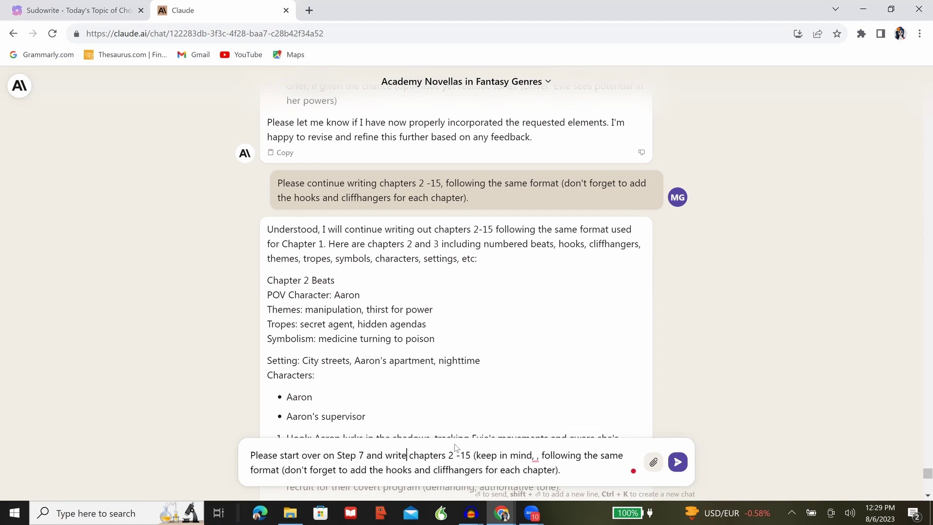
drag(453, 456, 410, 456)
text(Chapter 1)
Complete the parenthesis with "you must follow all instructions, which includes adding guardrails, focus points, and driver)"
click(531, 455)
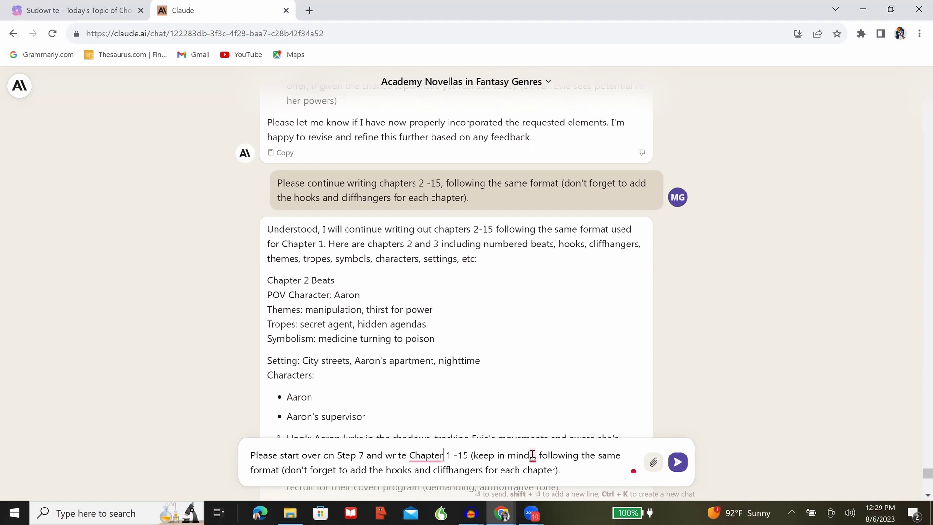
text(you must follow all)
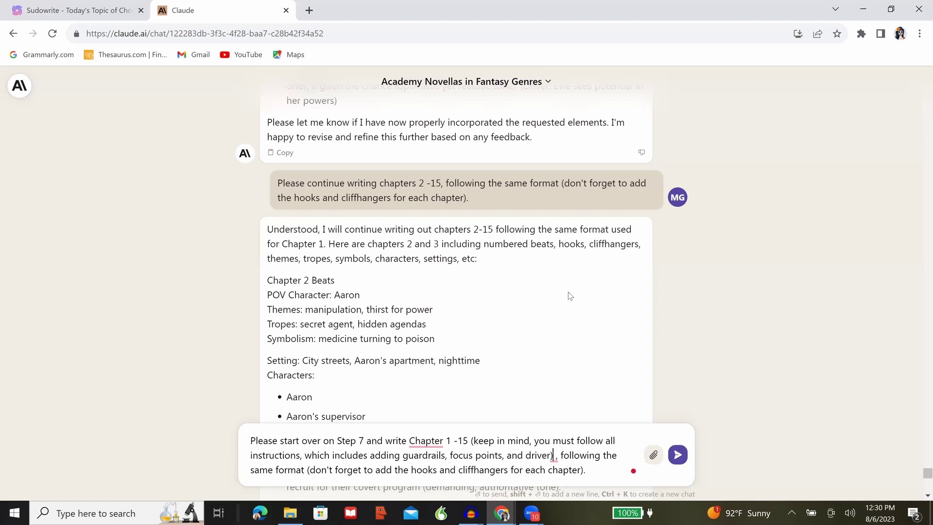
scroll(566, 287, up, 5)
scroll(569, 288, down, 15)
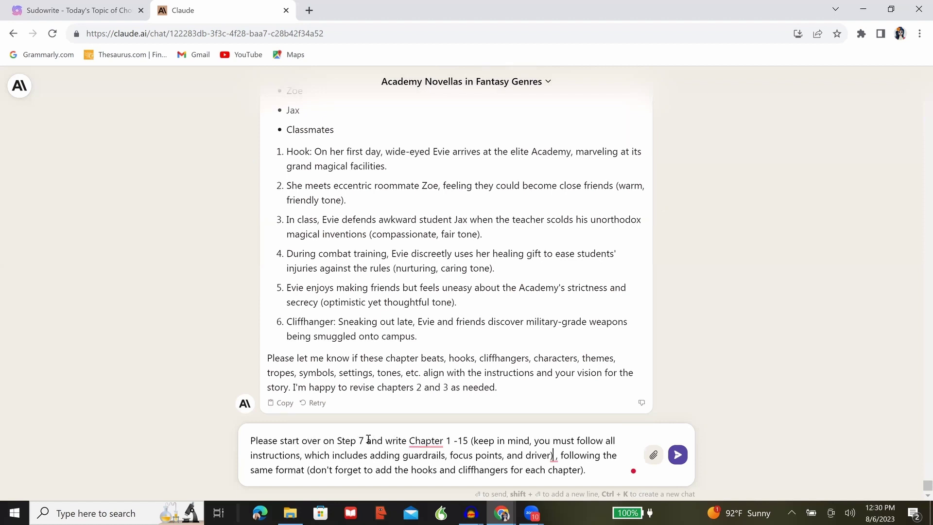
Insert "the 14 beats for each chapter, this is for" before "Chapter 1 -15" in the draft message
click(409, 440)
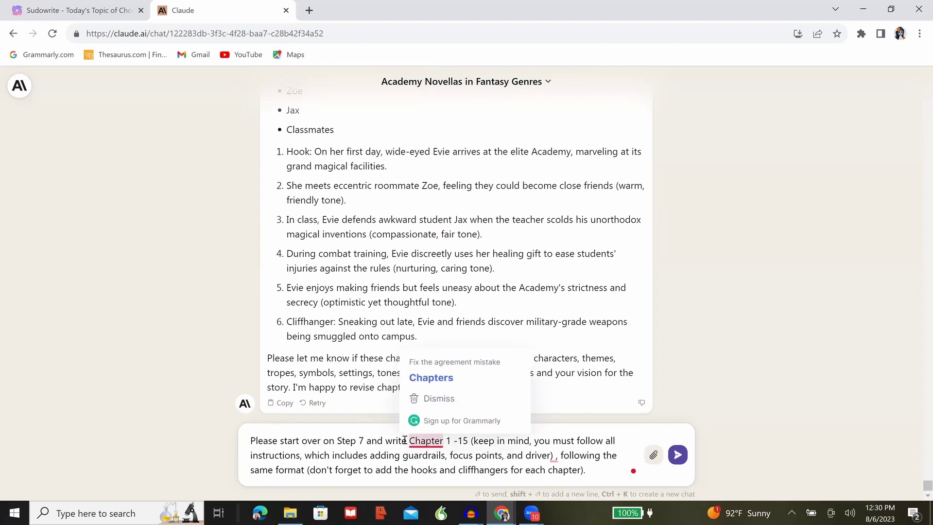
text(the )
text(14 beats for )
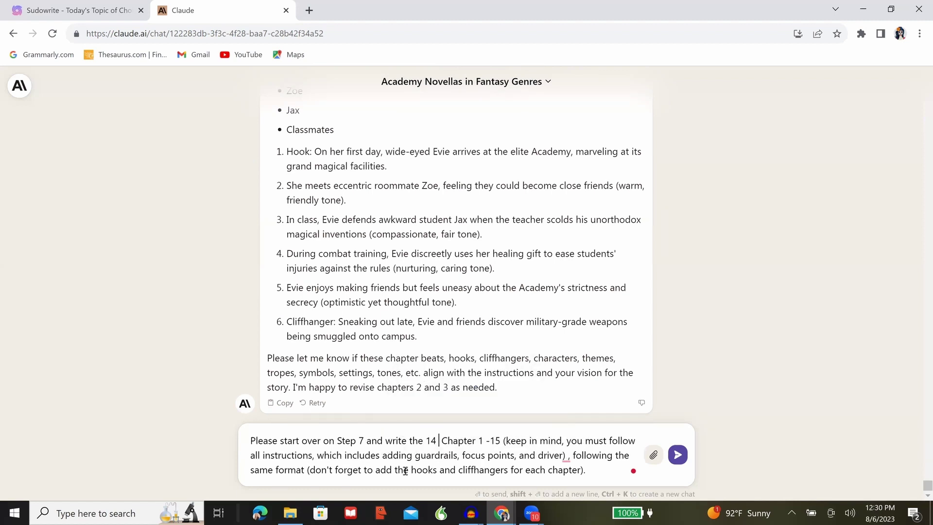
text(each chapter)
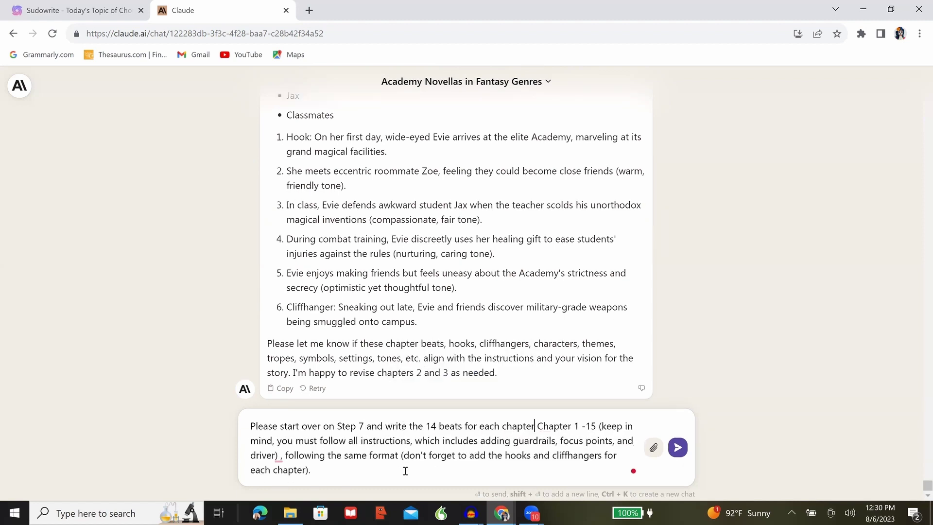
text(, this is for)
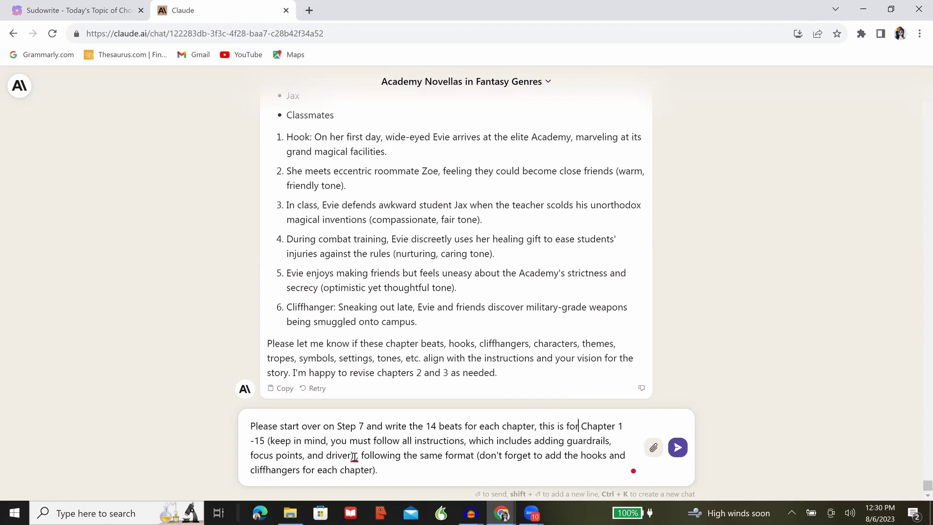
Remove the extra space before the comma following "driver)" and send the message
mouse_move(356, 457)
click(368, 398)
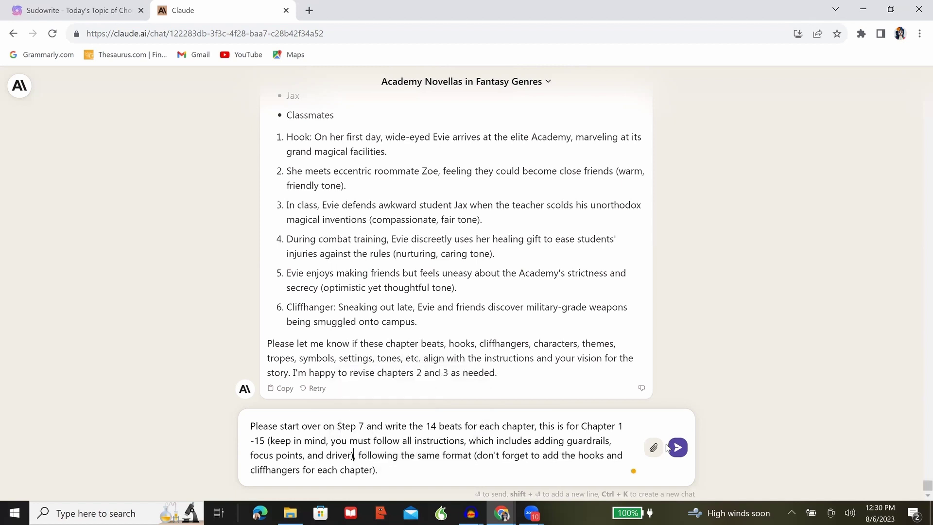
click(678, 447)
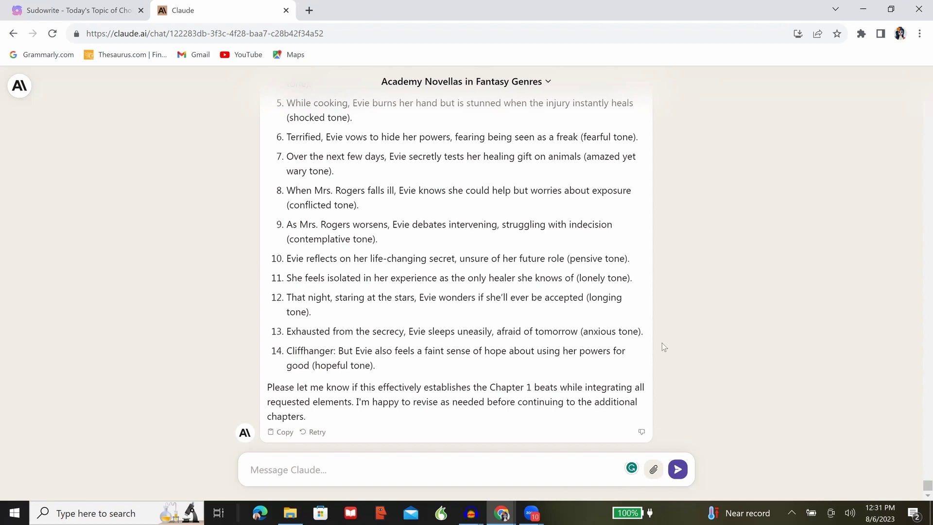
Send the message "Please continue writing beats (14 for each chapter with guardrails, focus points, and drivers) for chapters 2-15. Follow all directions of Step 7 as indicated."
click(541, 470)
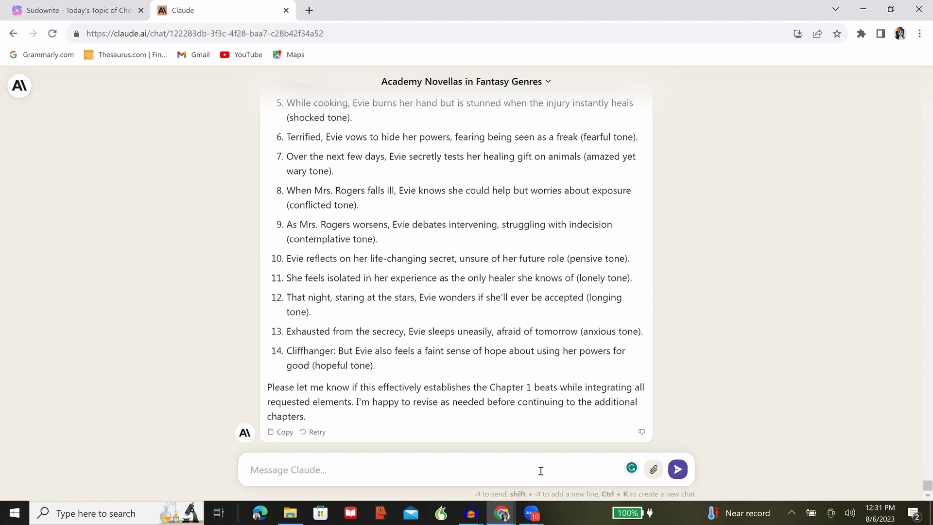
key(ctrl+v)
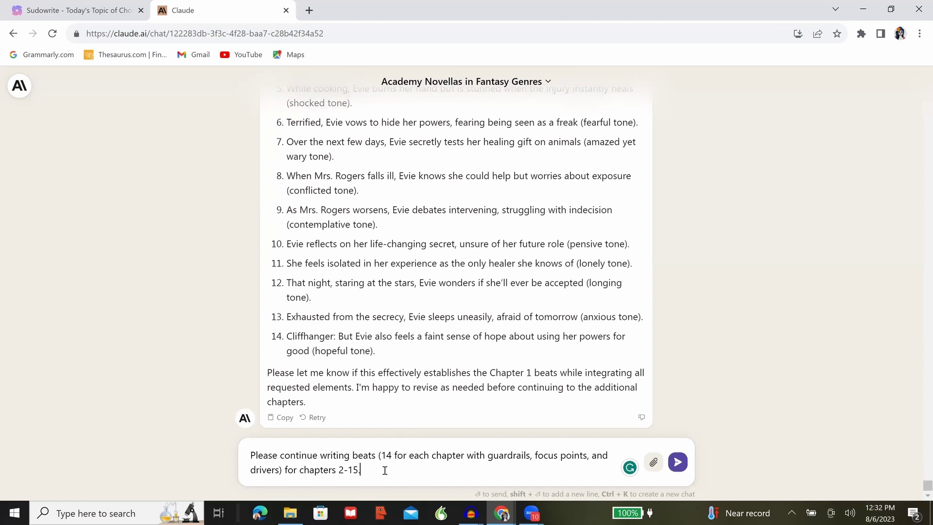
text(Follow all directions of Step)
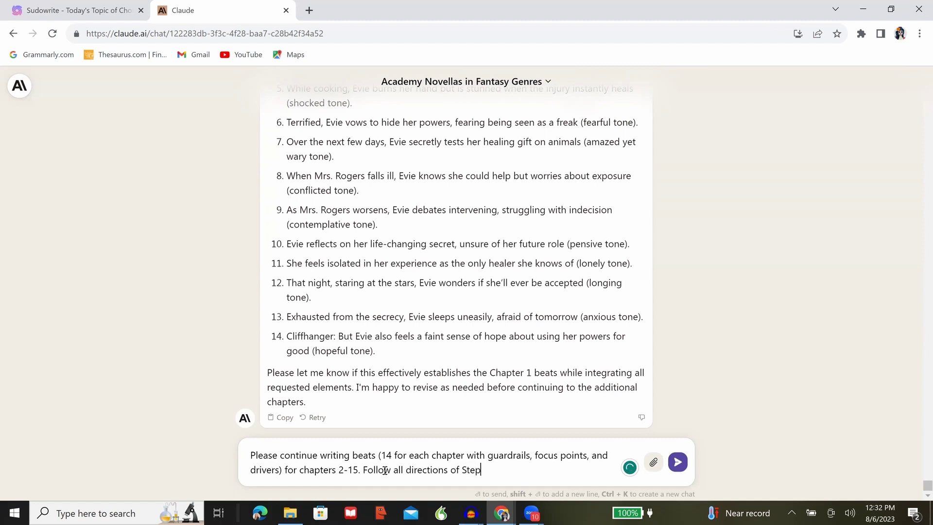
text( 7 as indicated.)
click(678, 468)
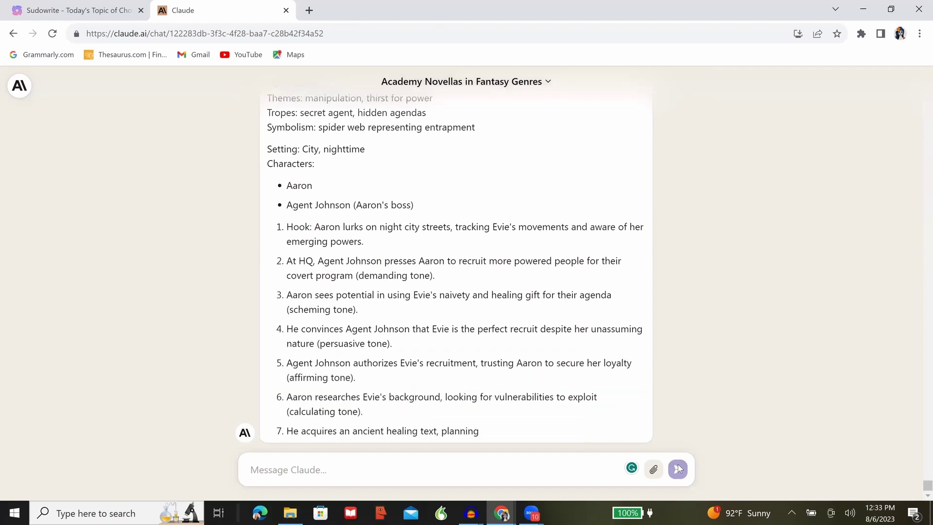
Examine the new Chapter 2 beats and those just before Chapter 8, highlighting the beat about Evie ignoring red flags and warning signs
scroll(532, 405, up, 4)
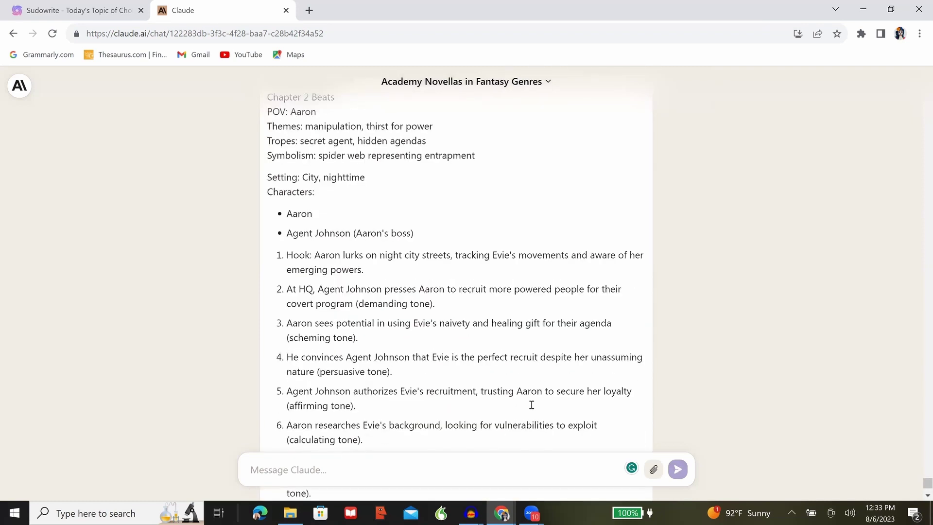
scroll(531, 405, down, 4)
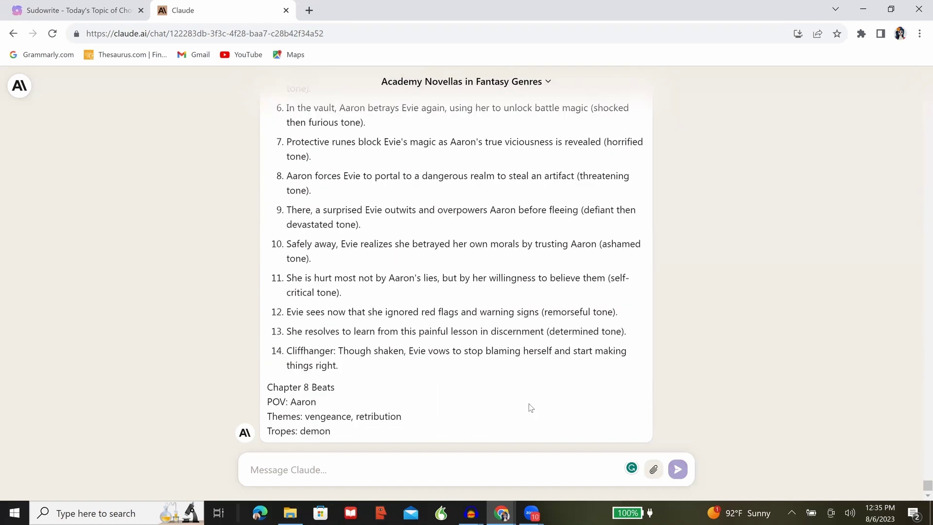
scroll(527, 400, up, 2)
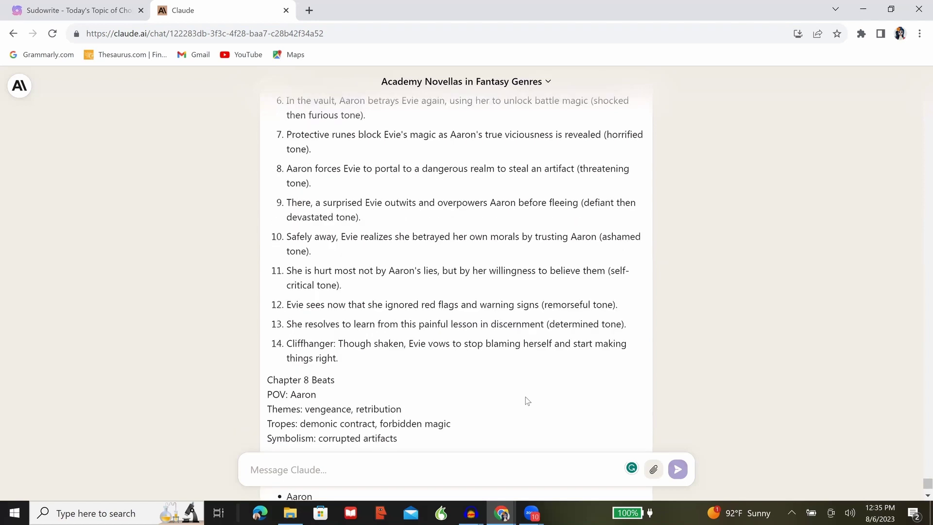
scroll(527, 401, up, 1)
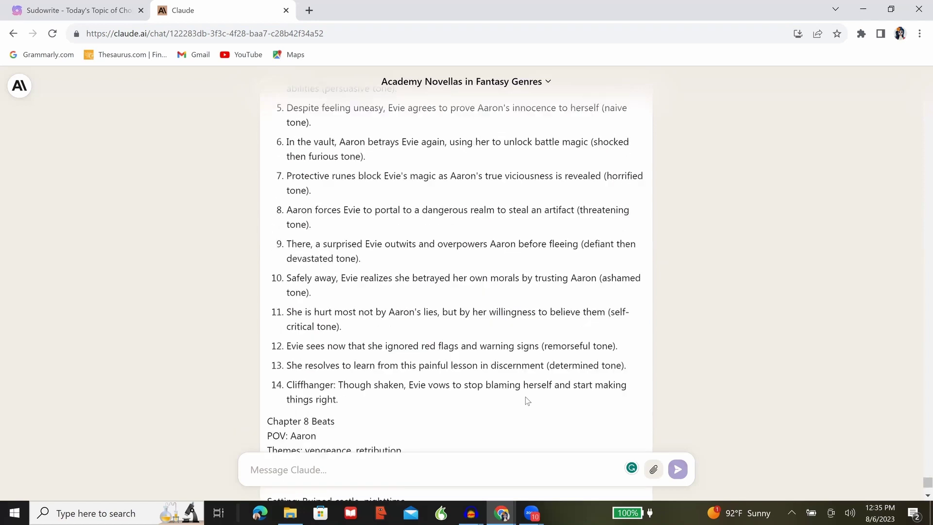
scroll(437, 402, up, 1)
scroll(352, 407, up, 1)
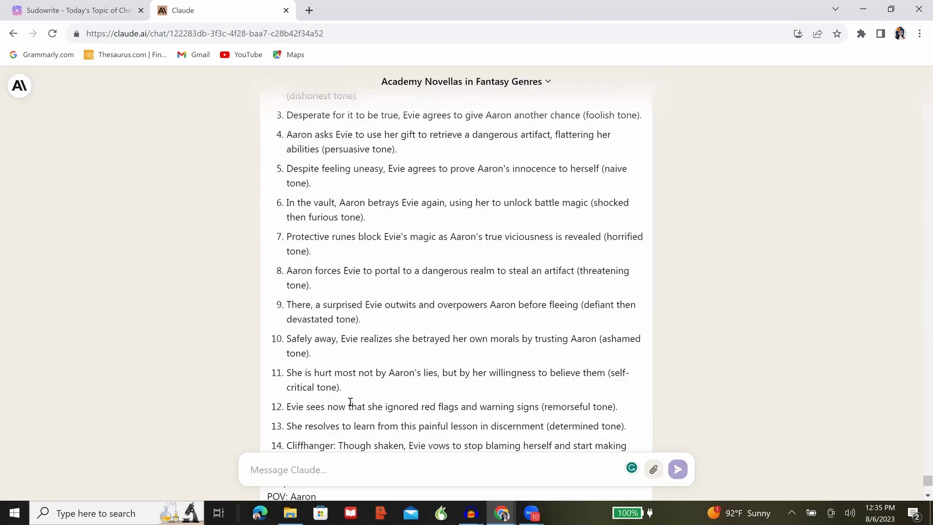
drag(290, 408, 536, 407)
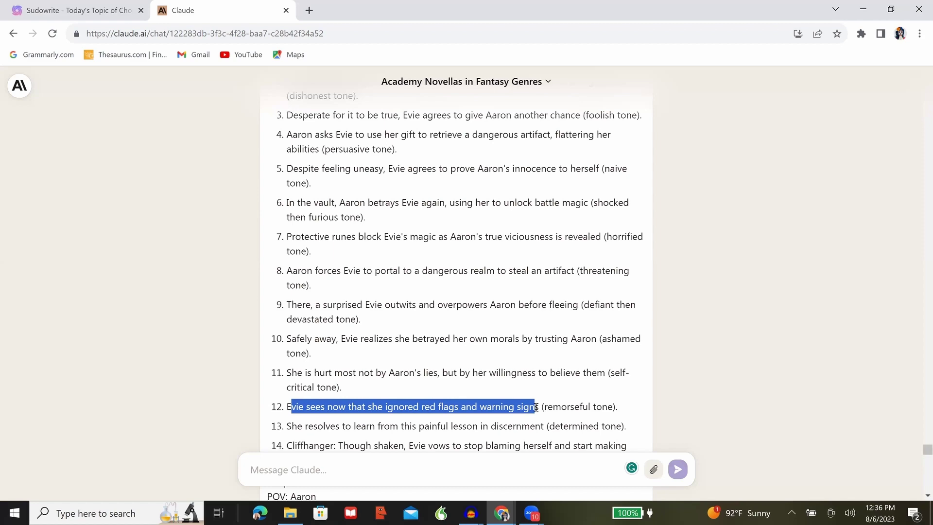
Read through the Chapter 8 to Chapter 10 beats, highlighting Chapter 8's beat about Aaron's ambition and desire for vengeance
scroll(536, 406, down, 6)
scroll(536, 407, down, 5)
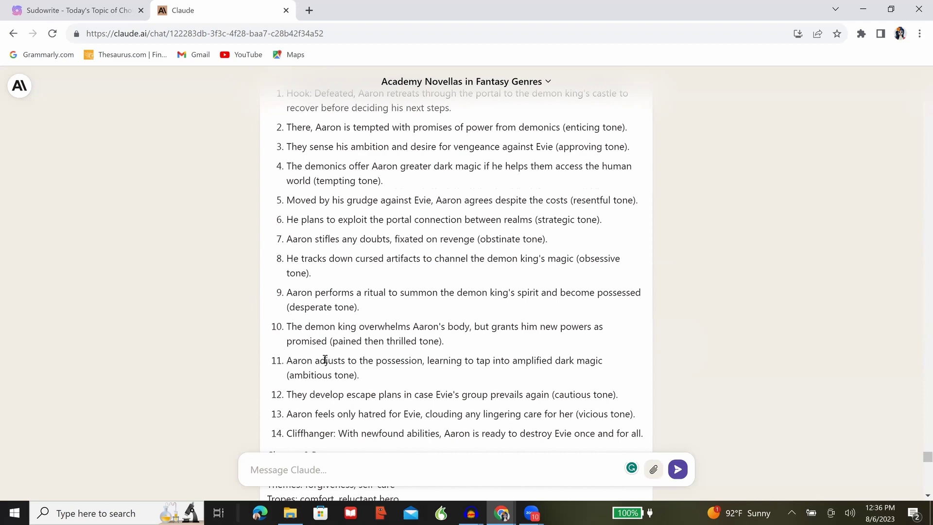
scroll(338, 361, up, 5)
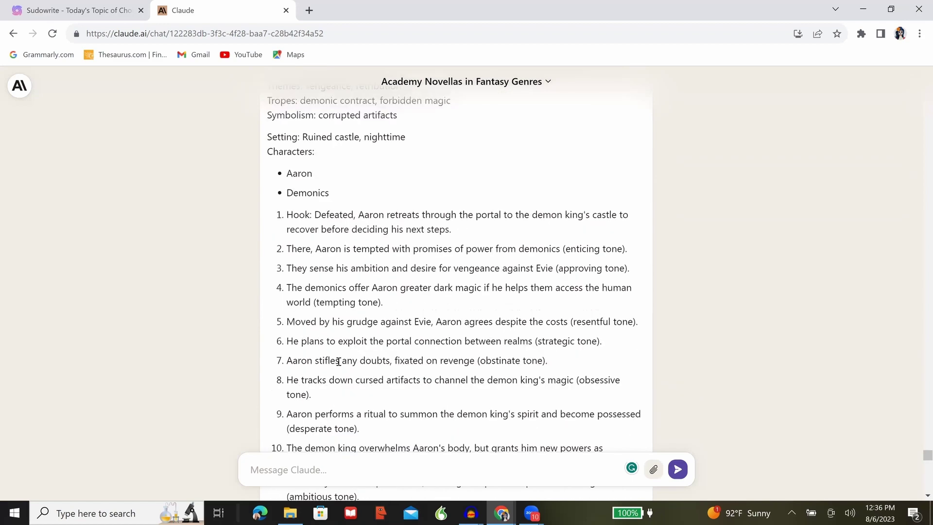
scroll(339, 365, down, 4)
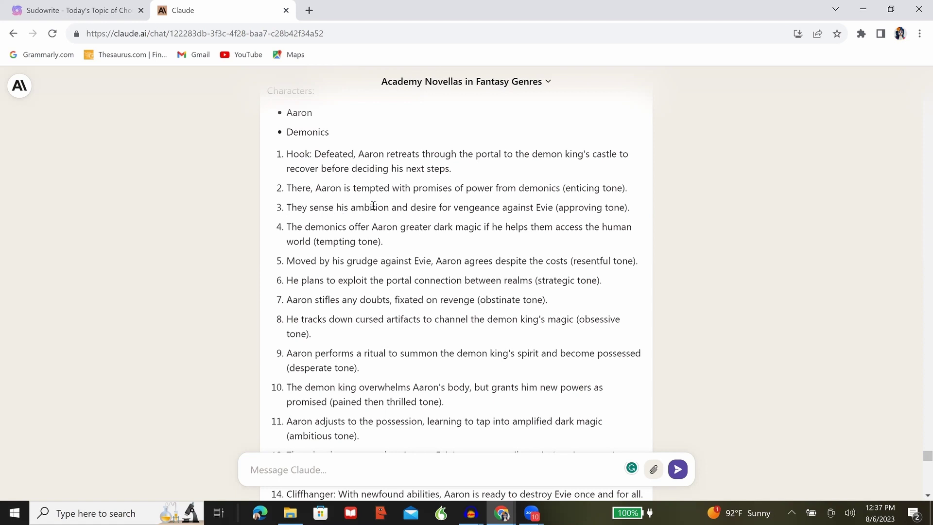
drag(291, 207, 479, 207)
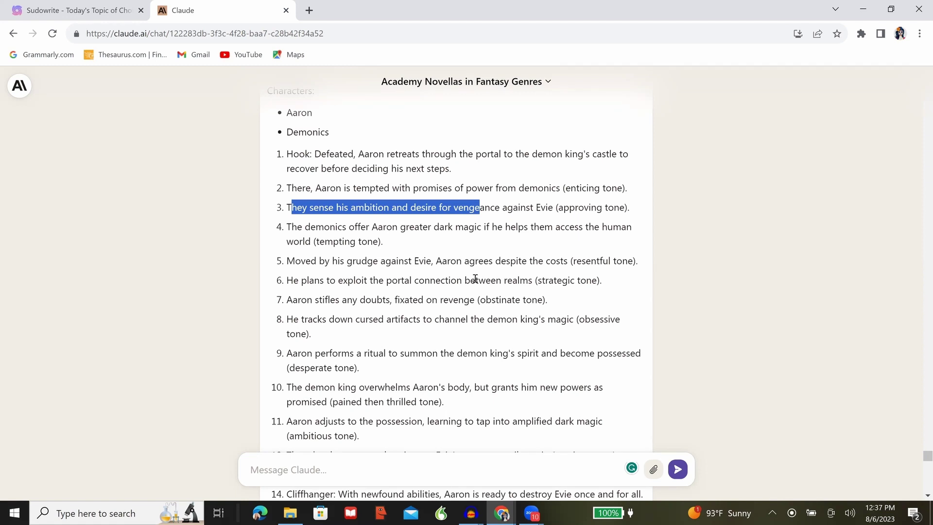
scroll(475, 279, down, 15)
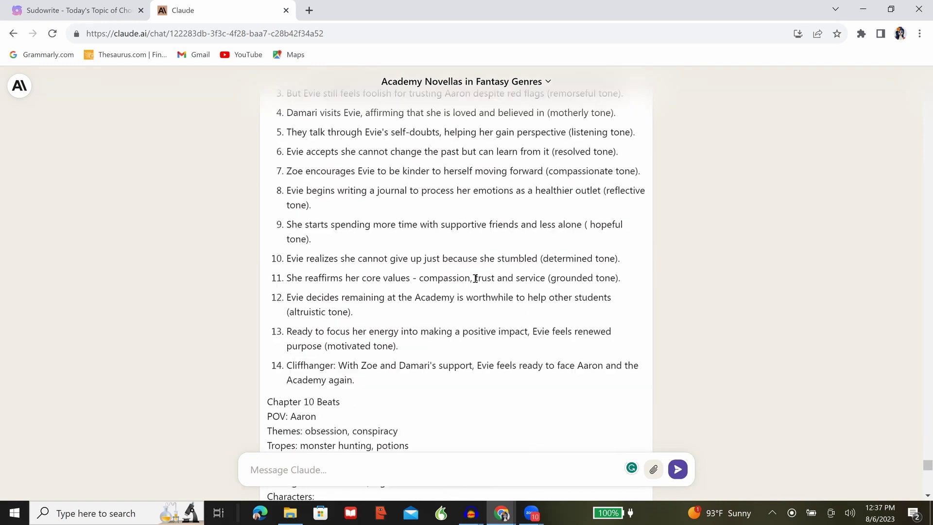
scroll(477, 282, down, 4)
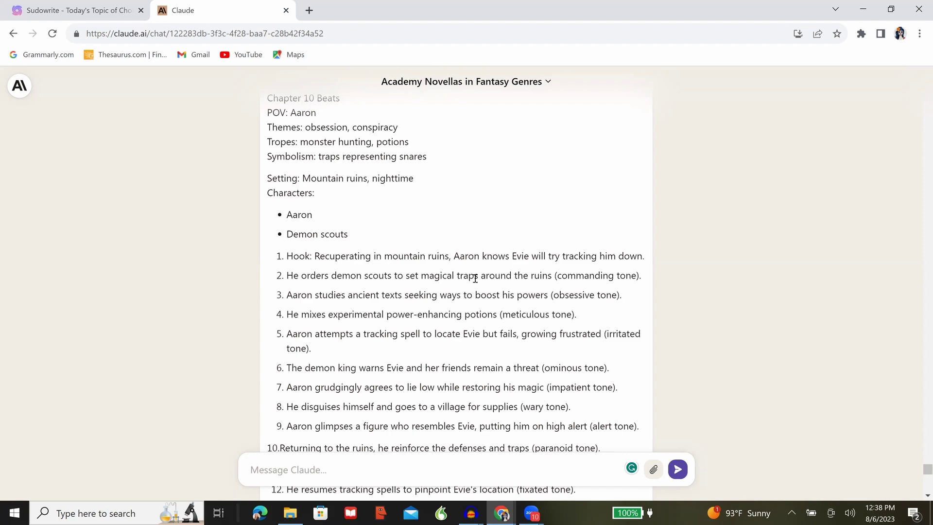
Ask Claude to continue writing Step 7 content from chapter 12, beat 8, until finished with chapter 15, following the same format
scroll(475, 280, down, 10)
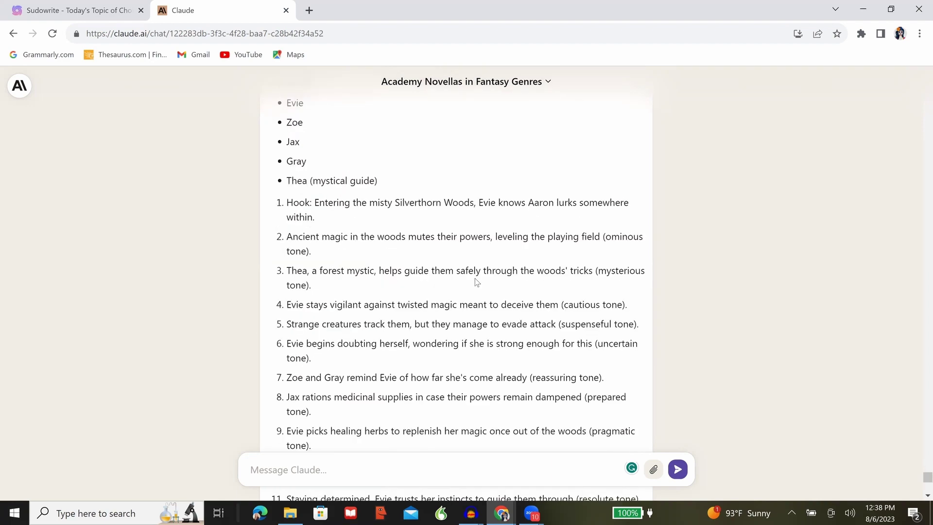
scroll(476, 280, down, 10)
scroll(477, 281, up, 2)
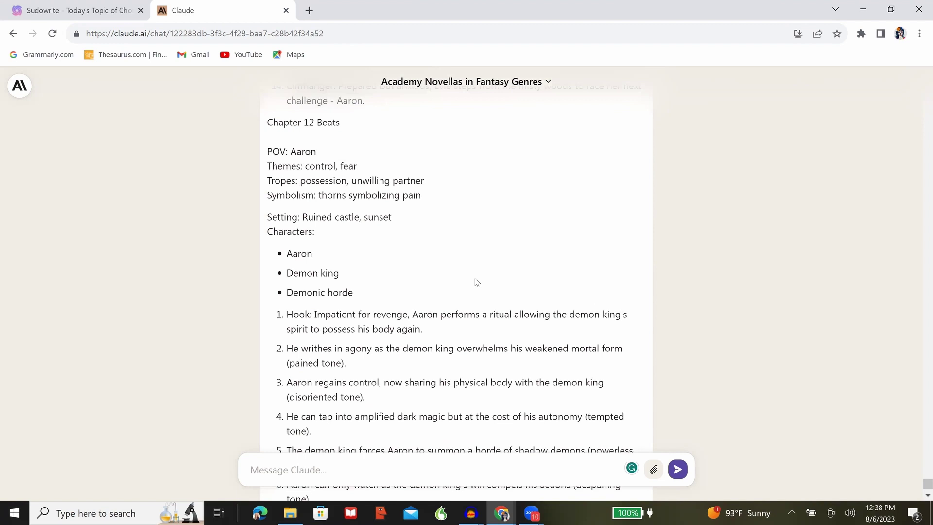
scroll(477, 282, down, 3)
click(382, 468)
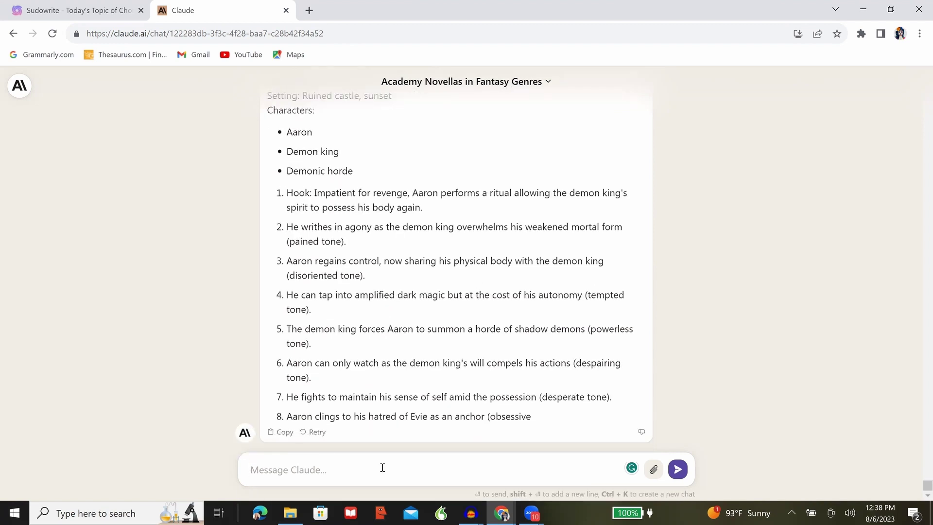
text(Continue to wr)
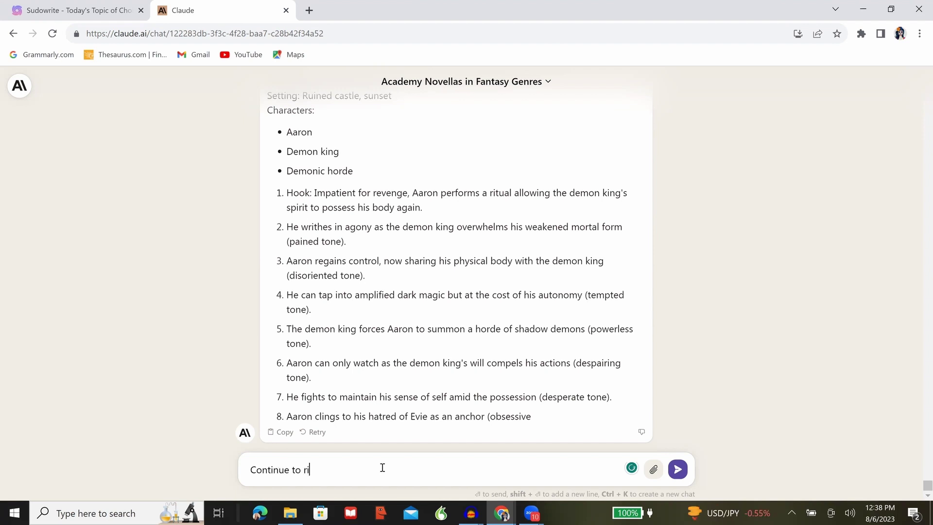
text(ite out the content for Step 7 for chapter)
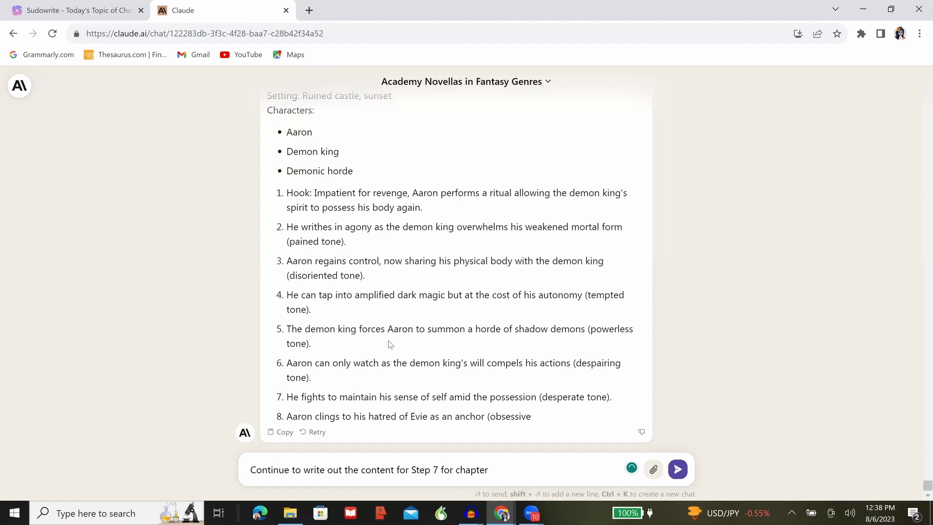
scroll(391, 342, up, 4)
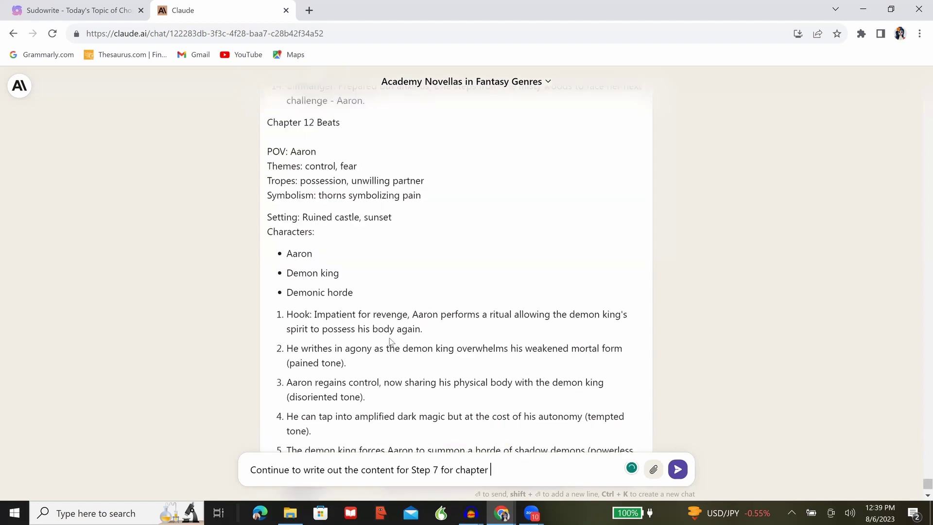
scroll(391, 343, down, 4)
text(12, beat 8, and the)
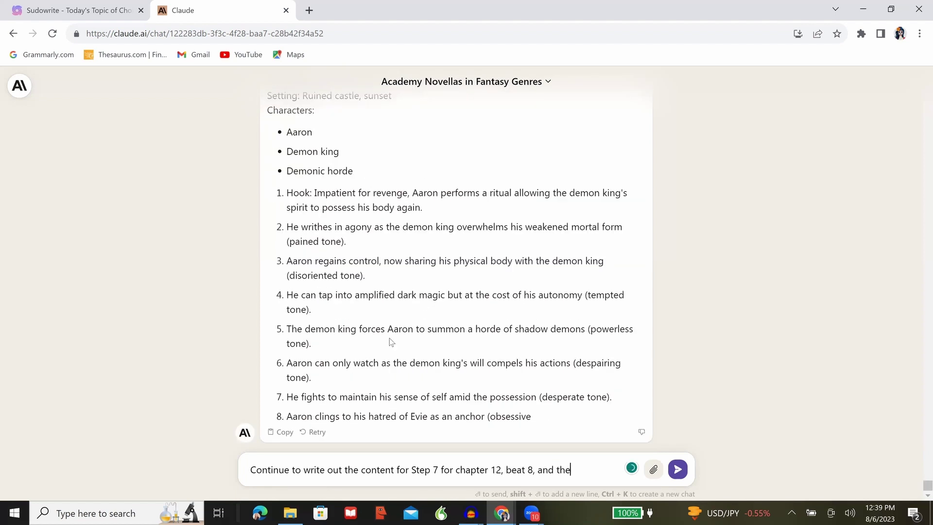
text(n continue until finished with chapter)
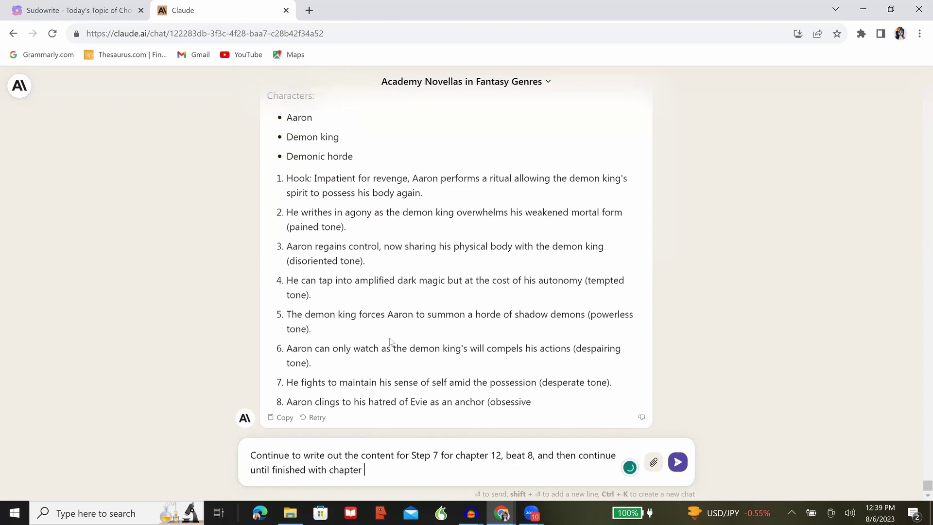
text( 15, following the same format.)
click(680, 462)
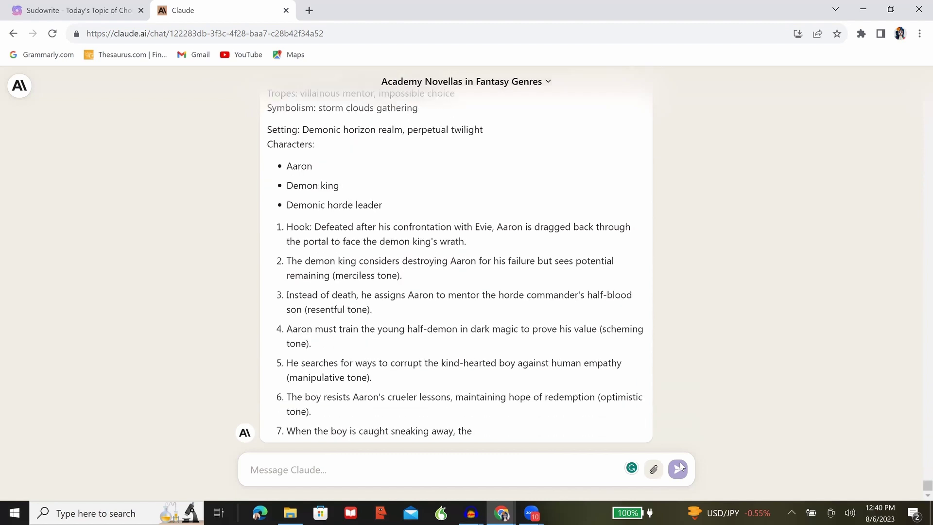
Switch to Sudowrite and copy the full prose-writing prompt under "Proceed to Step 8" in the Prompts document
scroll(590, 379, up, 3)
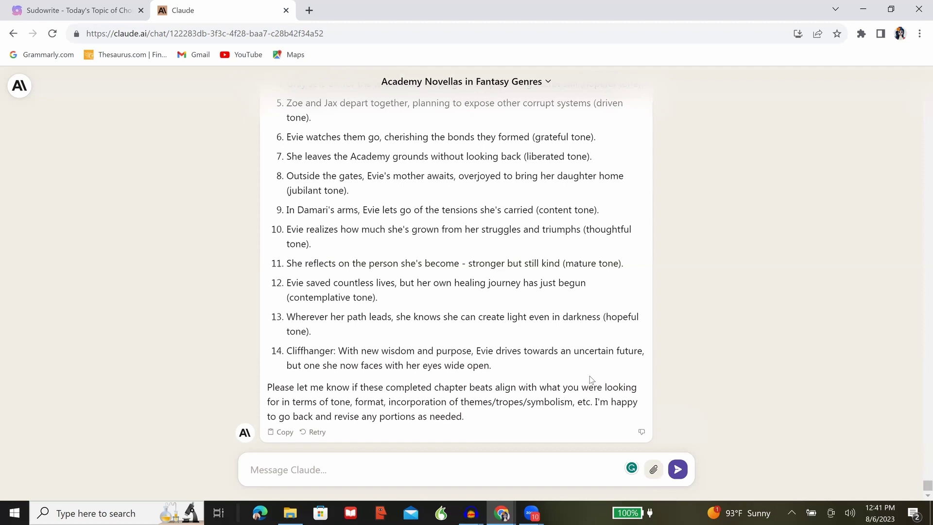
click(74, 14)
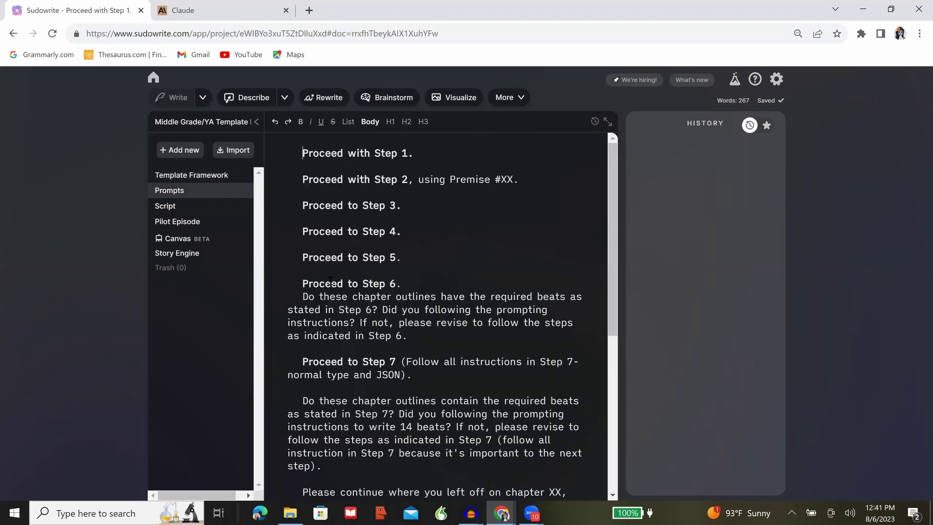
scroll(330, 280, down, 6)
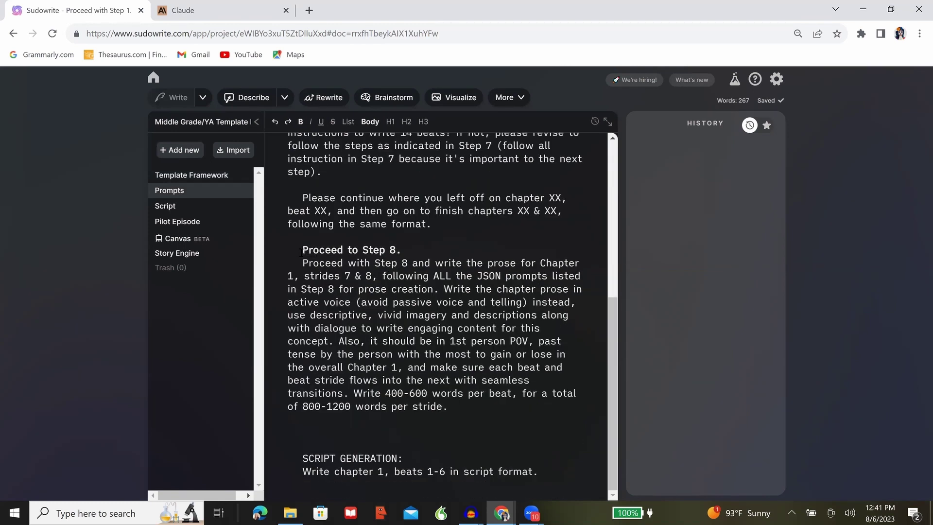
drag(302, 263, 306, 276)
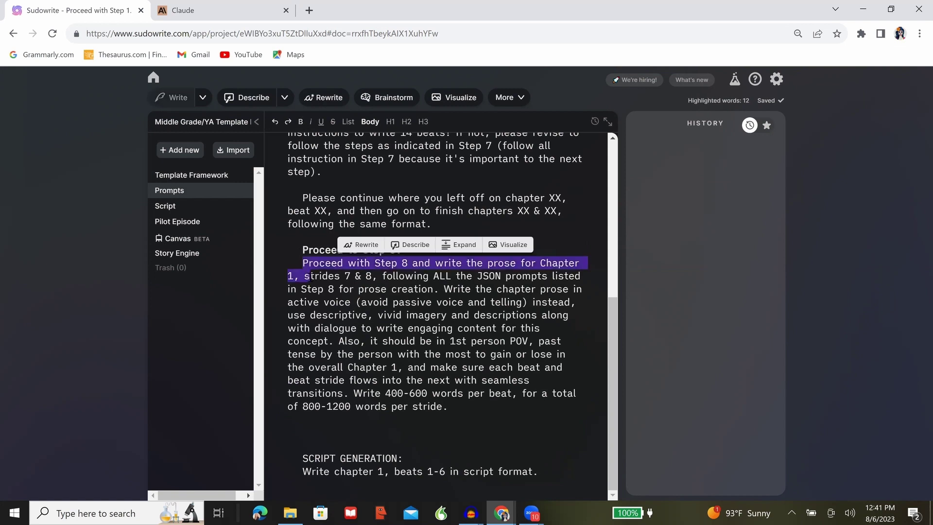
click(440, 329)
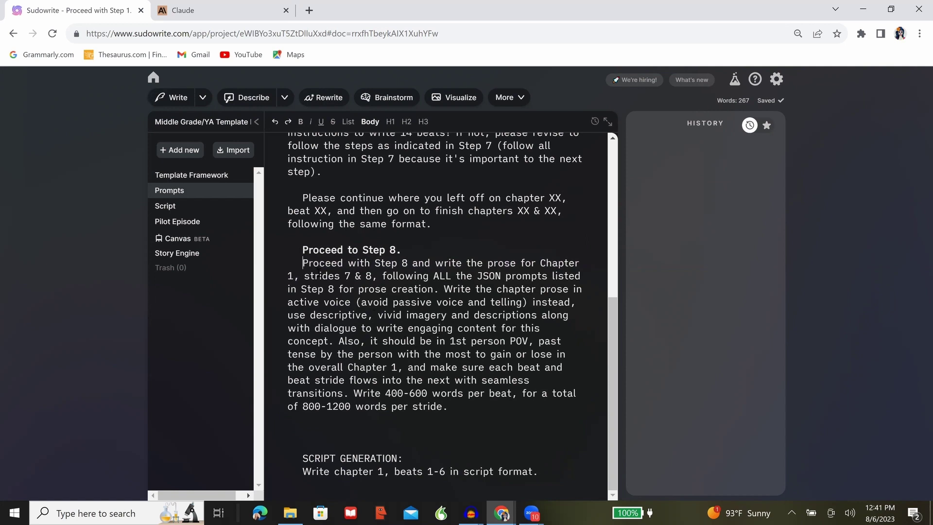
shift+click(465, 382)
shift+click(469, 403)
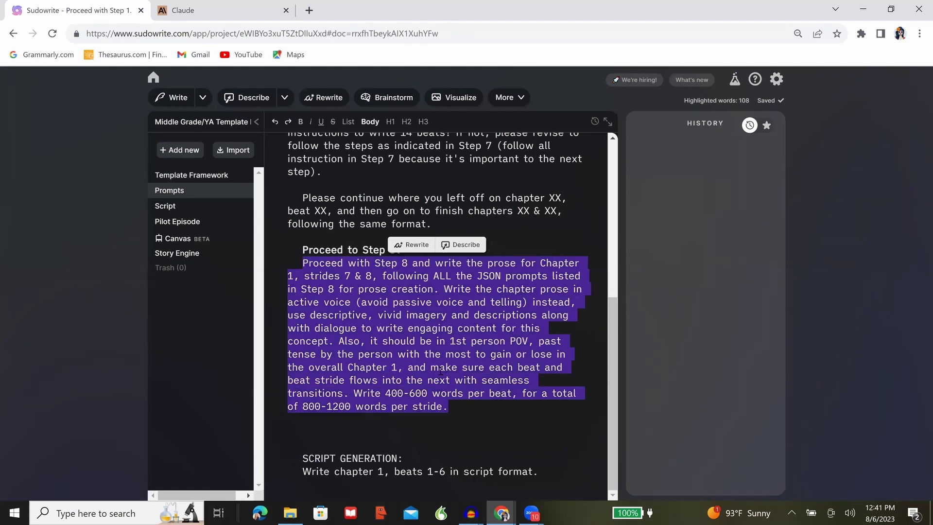
right_click(441, 372)
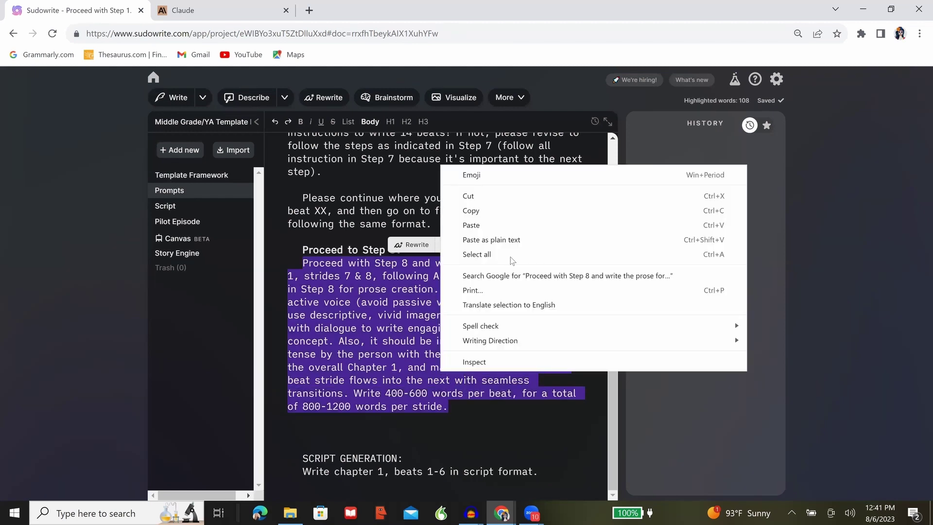
click(512, 209)
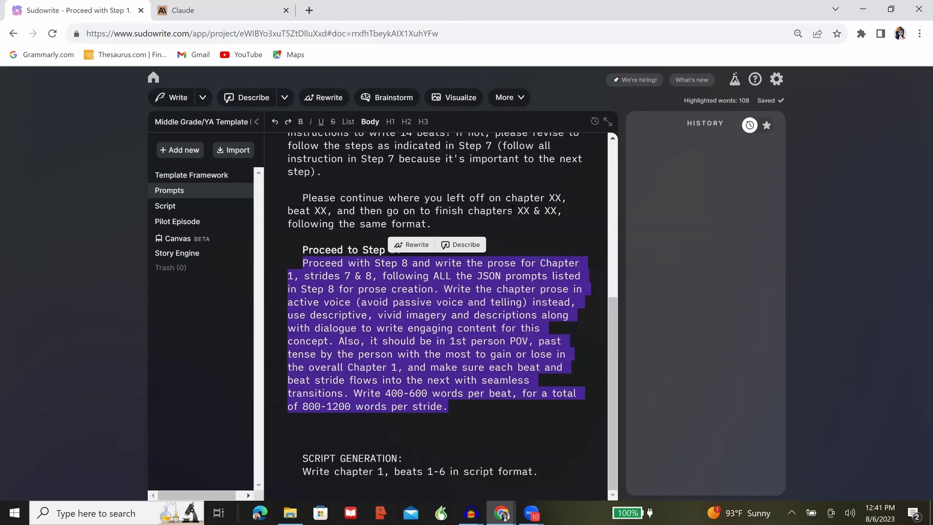
Switch to Claude, paste the prompt into the message, and insert "(following all JSON steps)" after "Step 8"
click(233, 10)
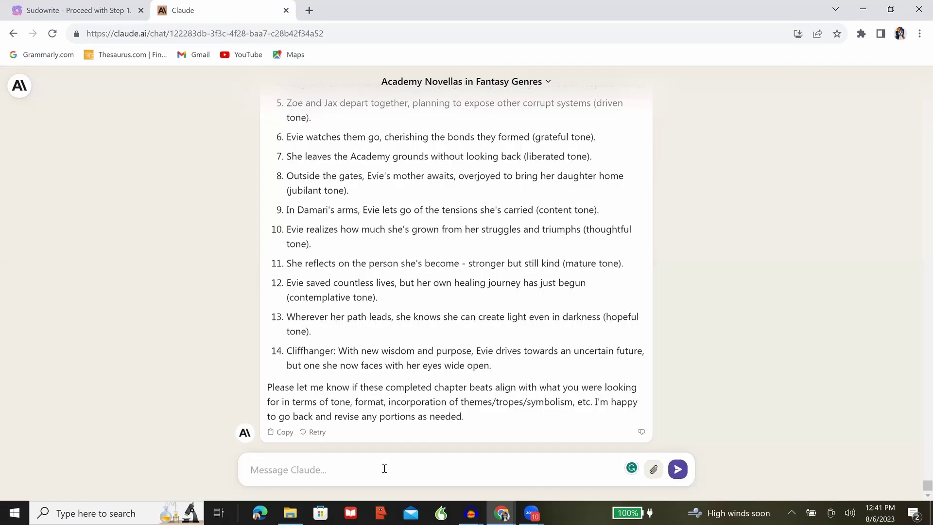
click(384, 469)
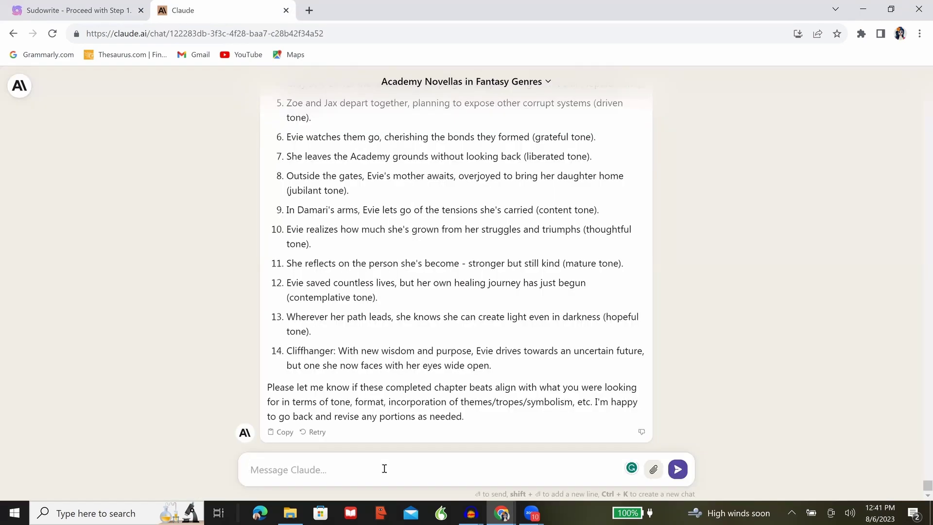
key(ctrl+v)
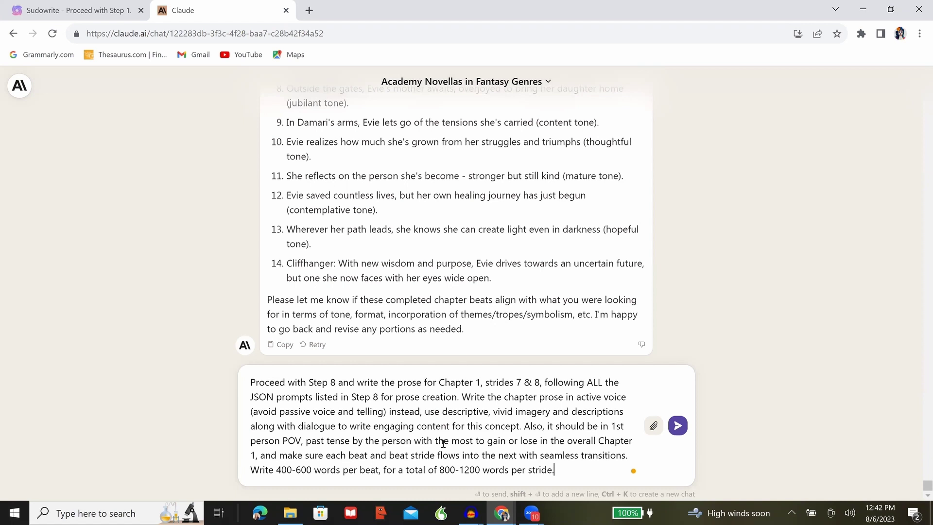
click(336, 384)
text((following a)
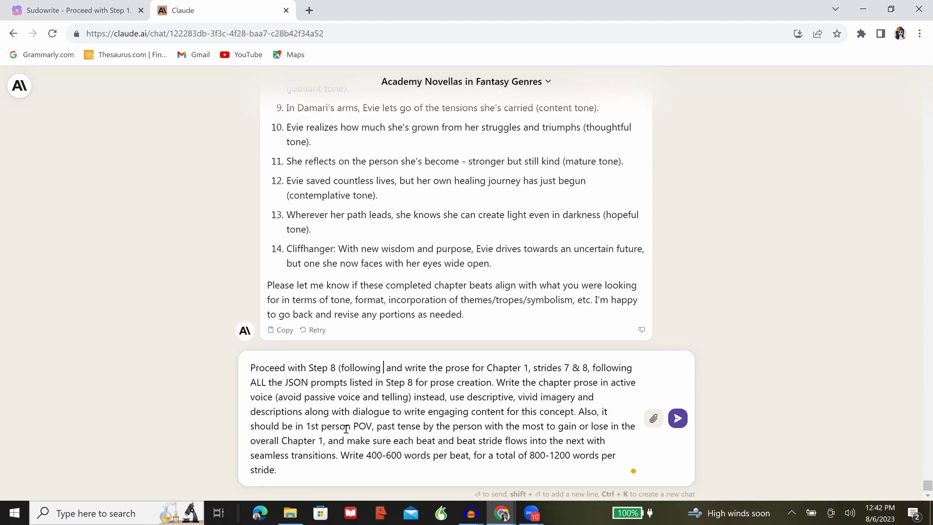
text(ll JSON step)
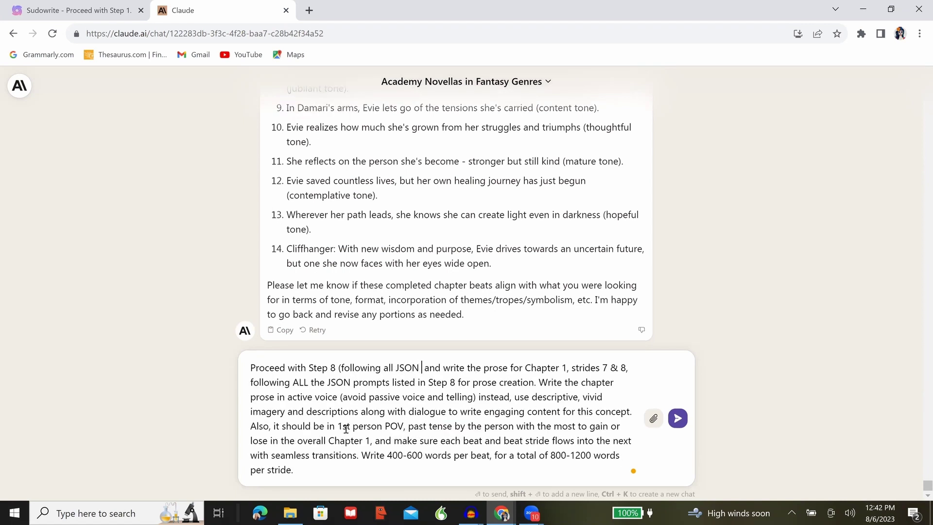
text(s))
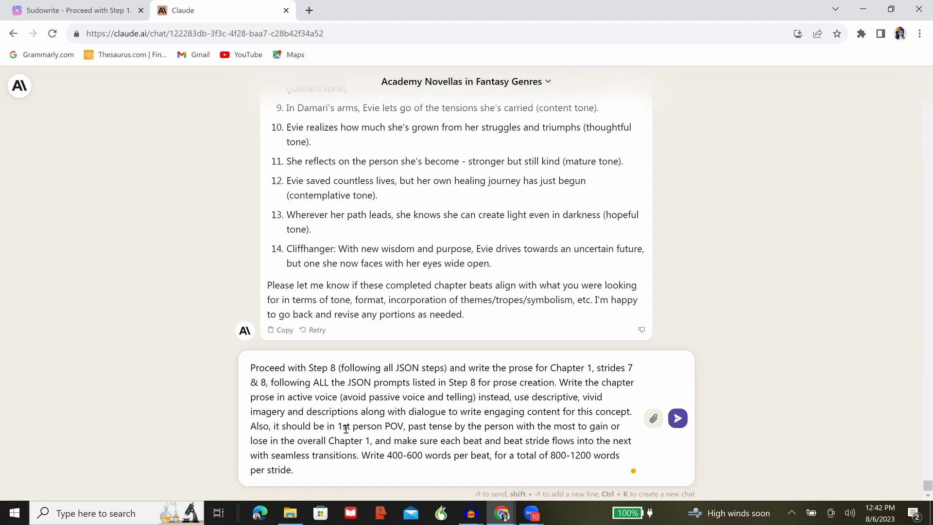
Replace "strides 7 & 8" with "beat 1 & 2" after "Chapter 1" in the drafted prompt
click(625, 365)
key(BackSpace)
key(BackSpace)
key(BackSpace)
key(BackSpace)
key(BackSpace)
key(BackSpace)
key(BackSpace)
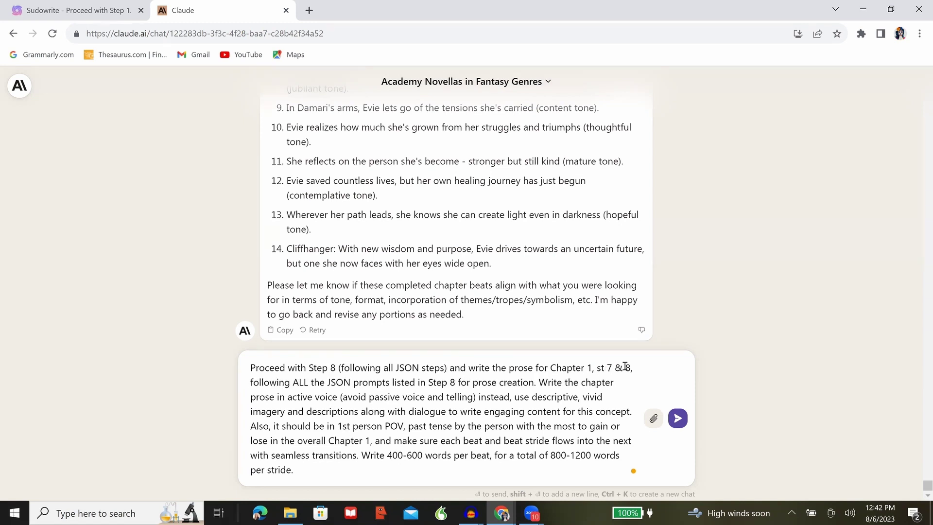
text(beat)
click(258, 382)
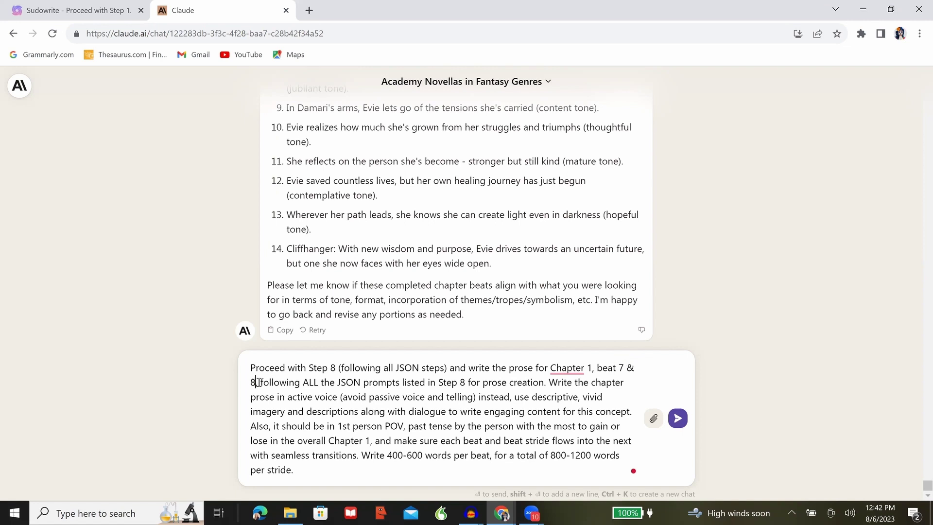
key(BackSpace)
key(BackSpace)
key(BackSpace)
key(BackSpace)
key(BackSpace)
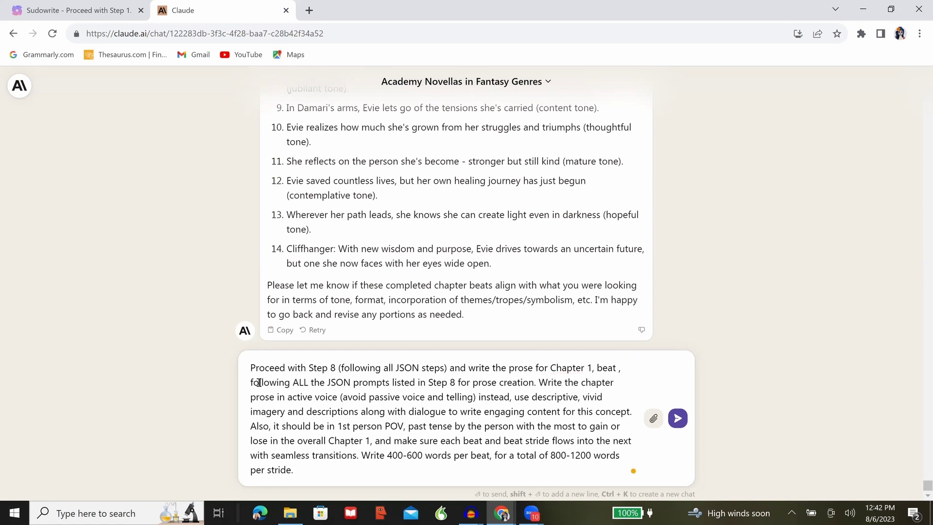
text(1 & 2)
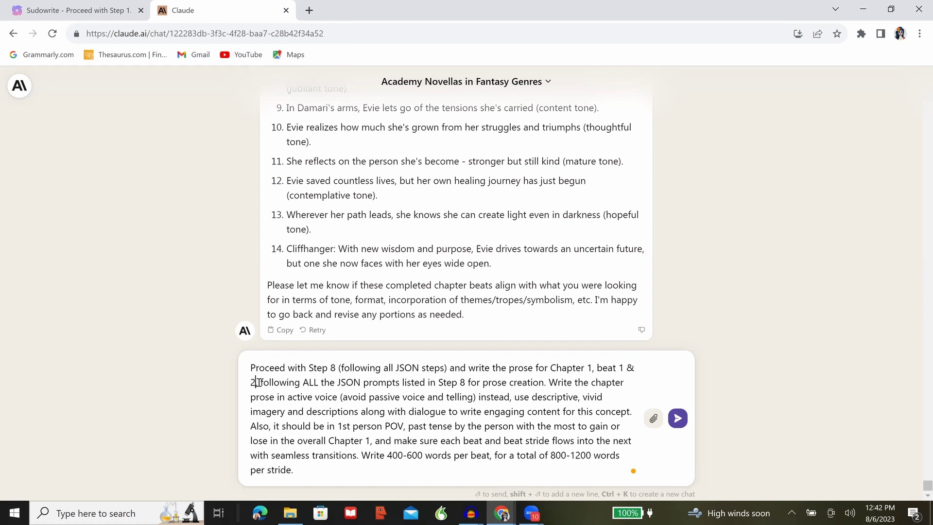
Copy the JSON steps phrase from the parentheses and append it to the prompt's end as "NOTE: following all JSON steps."
drag(261, 383, 373, 375)
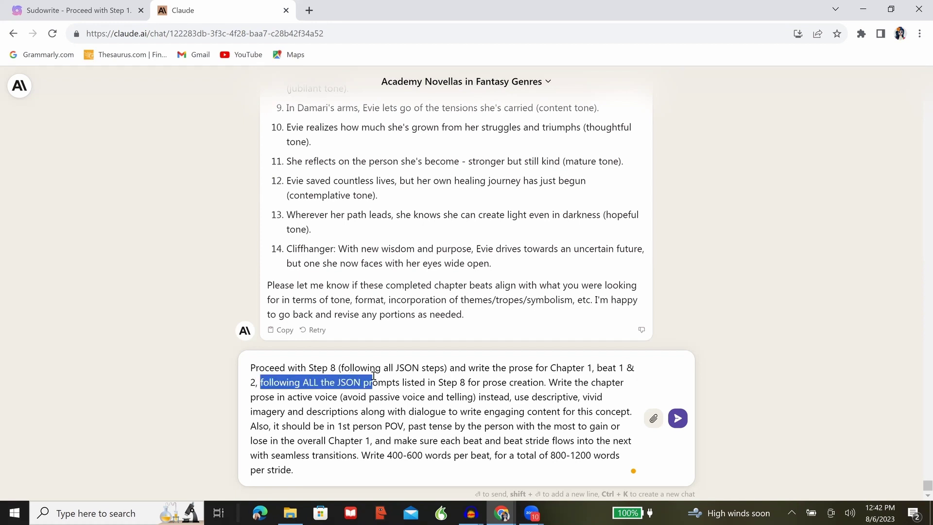
click(343, 368)
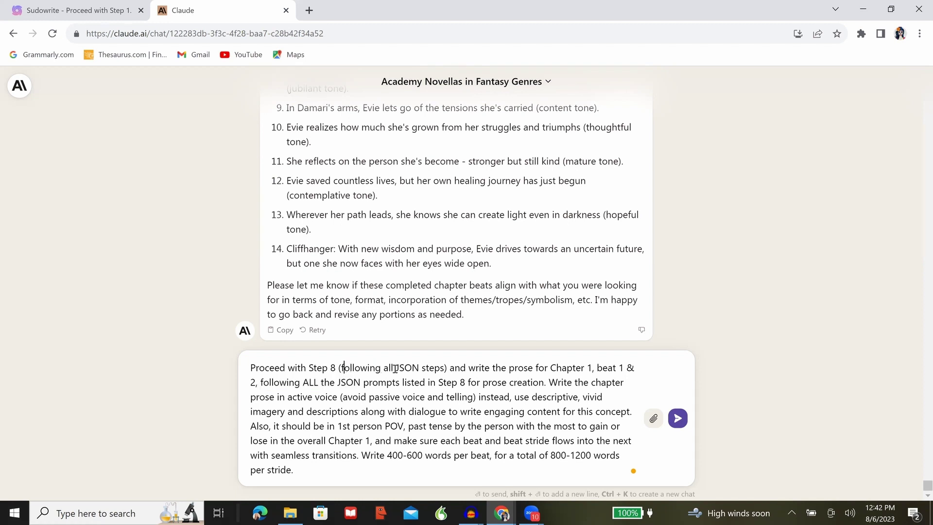
shift+click(443, 368)
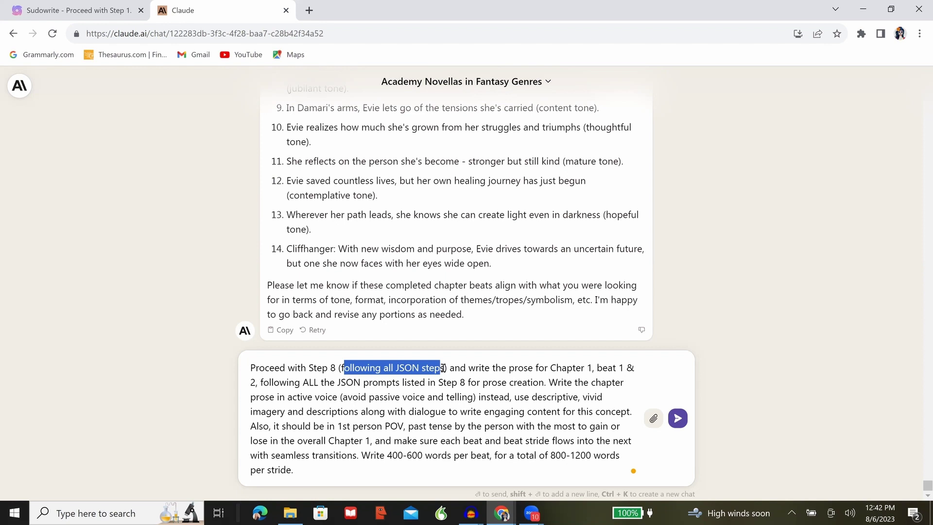
click(362, 397)
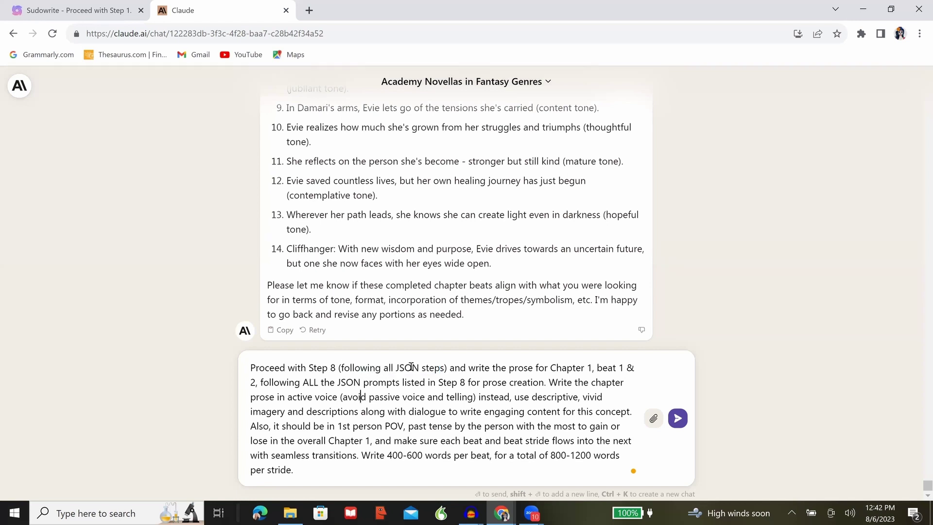
drag(444, 368, 340, 368)
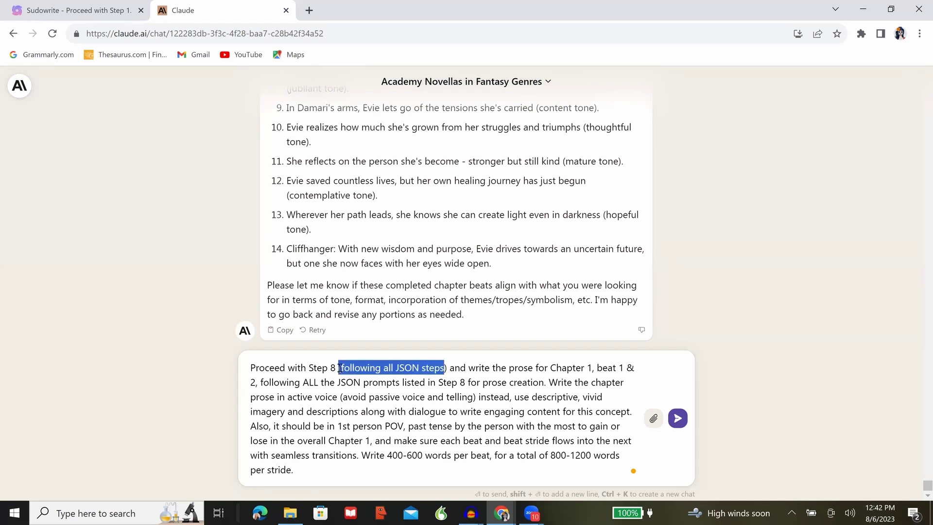
key(super+c)
click(348, 469)
text(NOTE:)
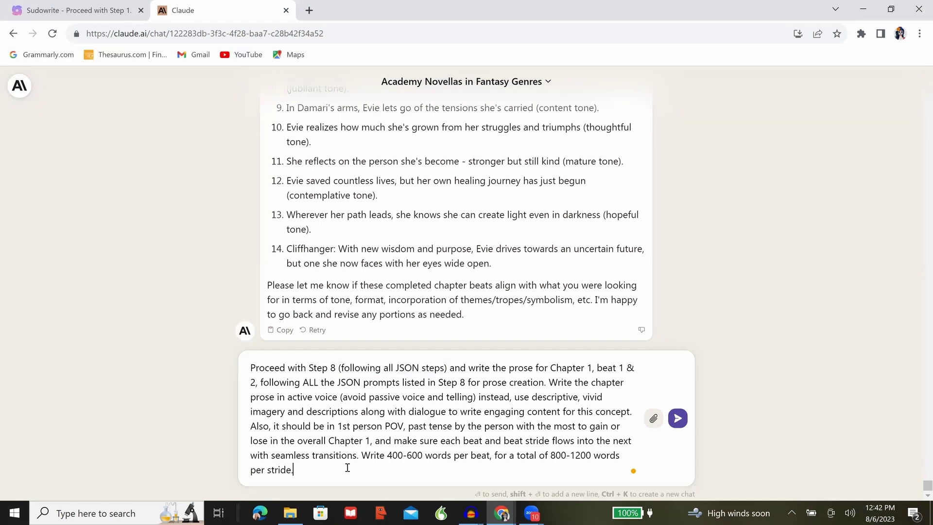
key(ctrl+v)
key(BackSpace)
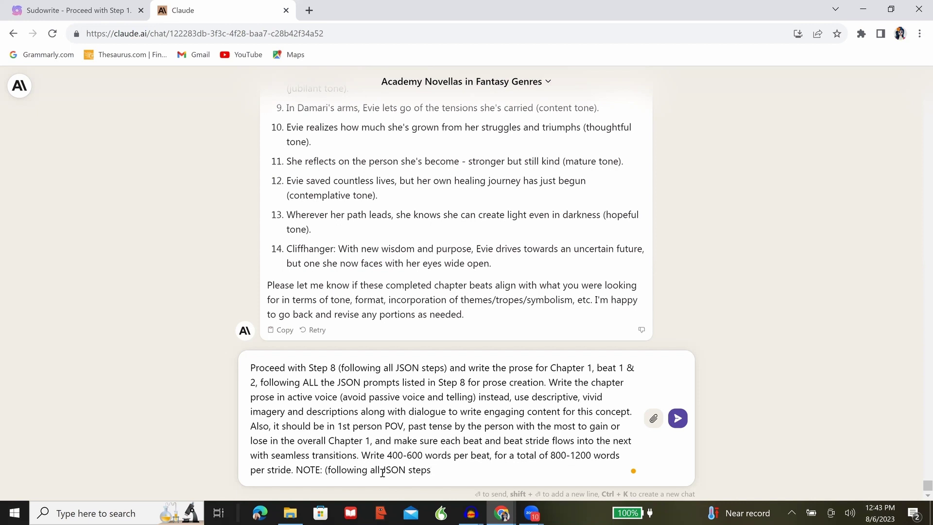
text(.)
click(327, 470)
text(.)
key(BackSpace)
key(BackSpace)
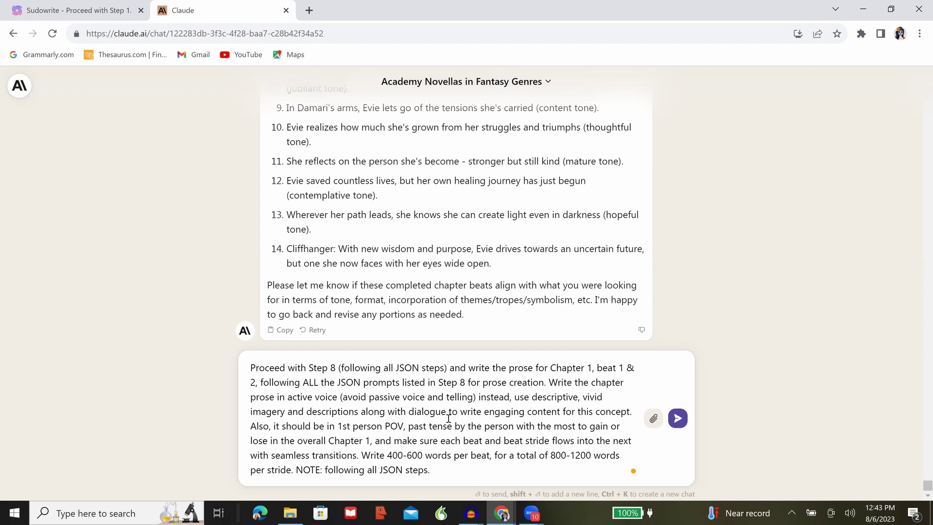
Insert "setting" before "descriptions" in the drafted prose prompt
click(361, 411)
drag(361, 411, 470, 414)
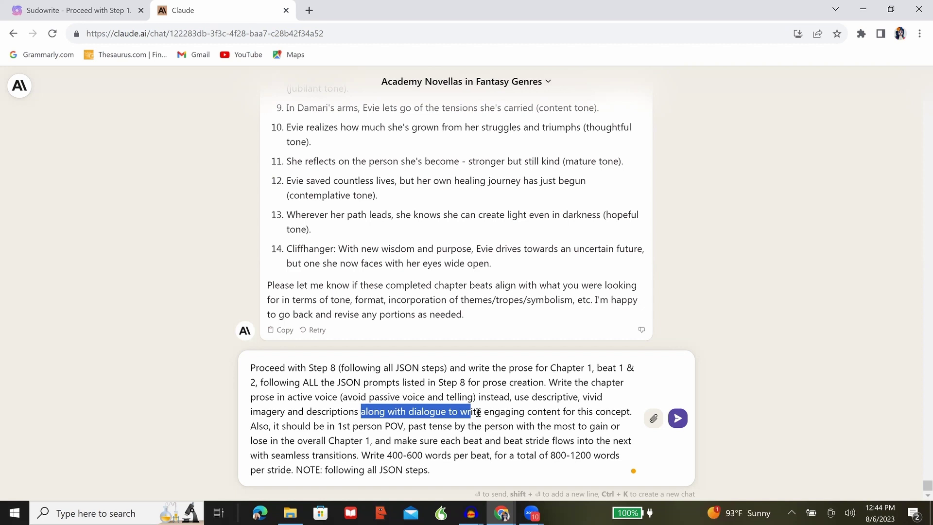
key(ctrl+z)
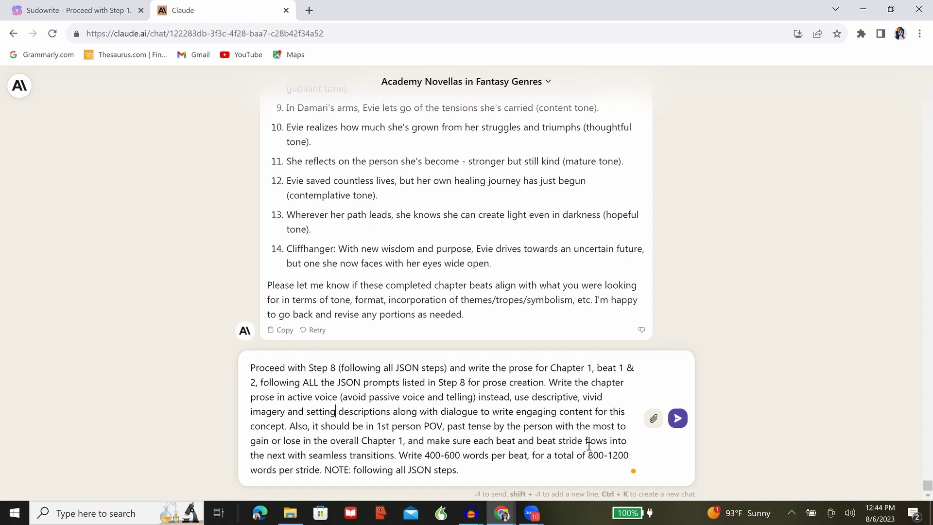
Copy the entire Chapter 1, beat 1 & 2 prompt for reuse and send it to Claude
drag(459, 469, 256, 369)
right_click(273, 373)
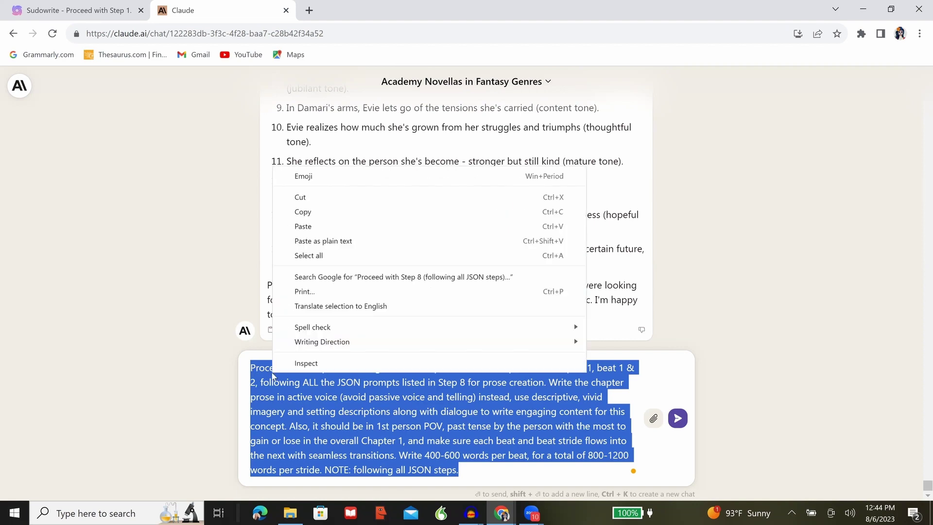
click(412, 217)
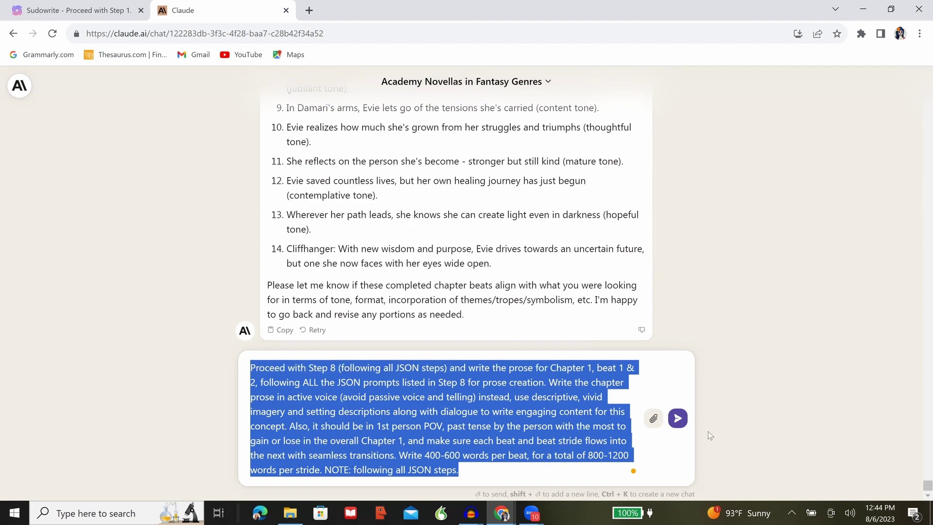
click(678, 419)
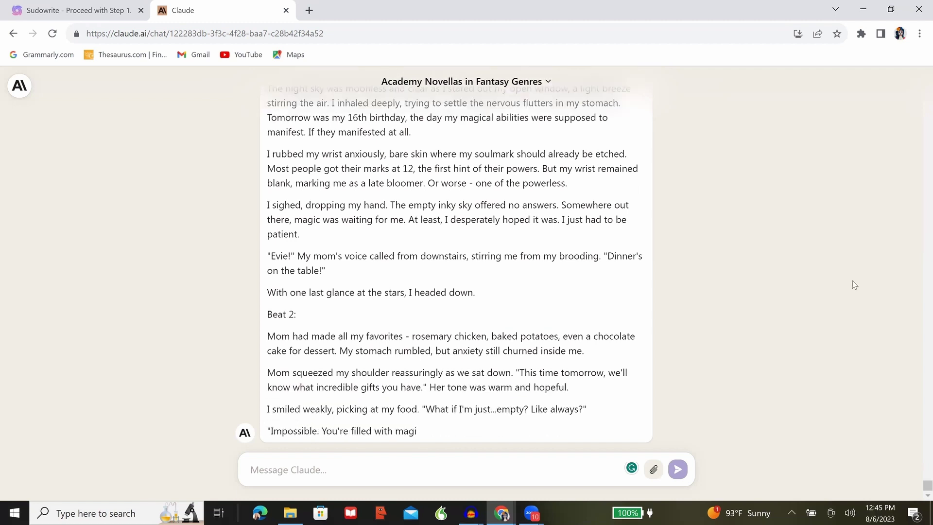
Paste the prompt into a new message and append "Don't repeat information beat to beat about the sun or moon. Use a variety of sentence starters."
right_click(462, 474)
click(520, 381)
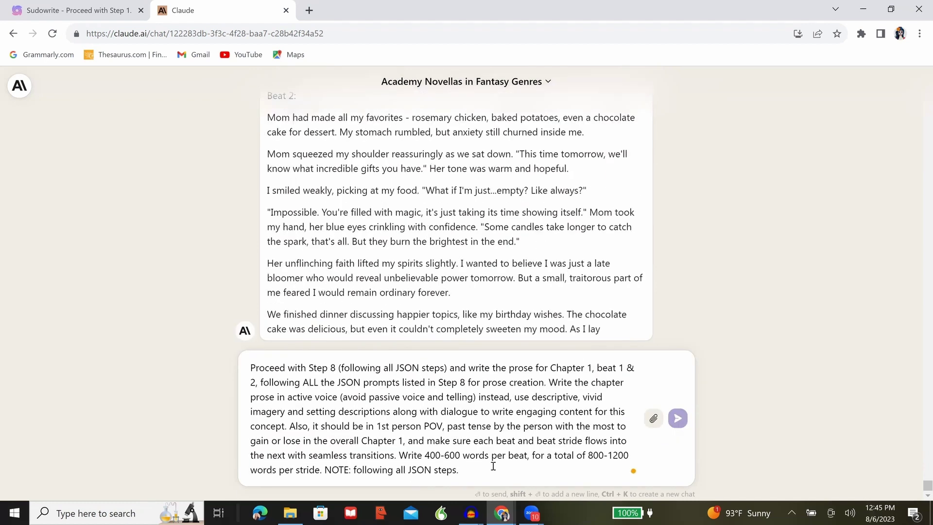
text(Don't repeat inf)
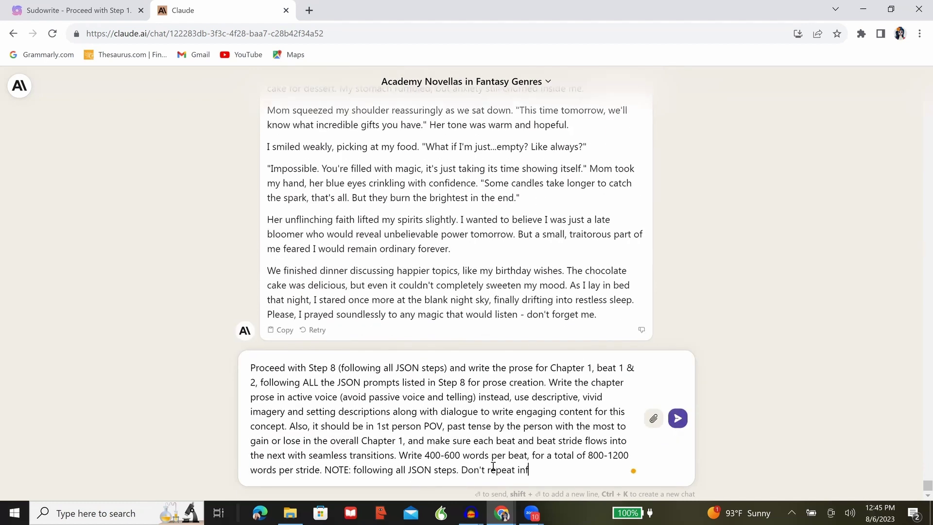
text(ormation beat to beat about the sun )
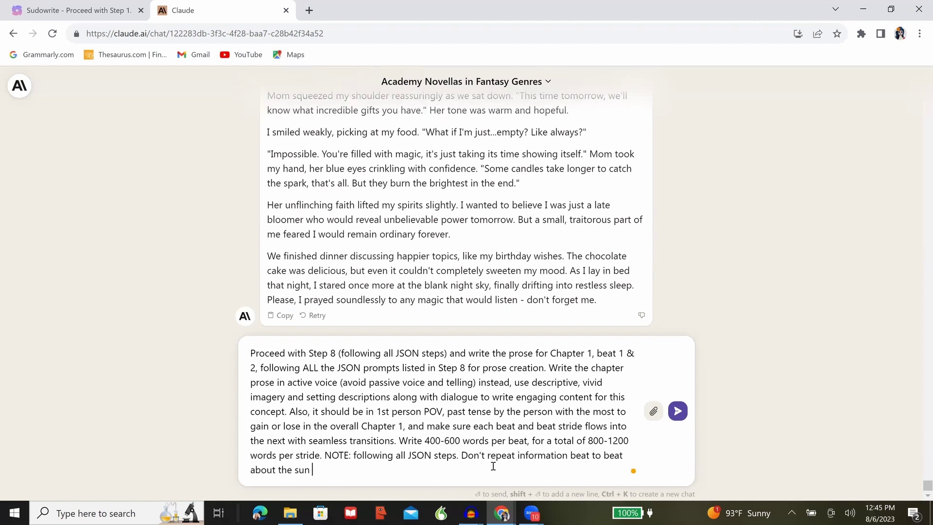
text(or moon. Use)
text(a variety of)
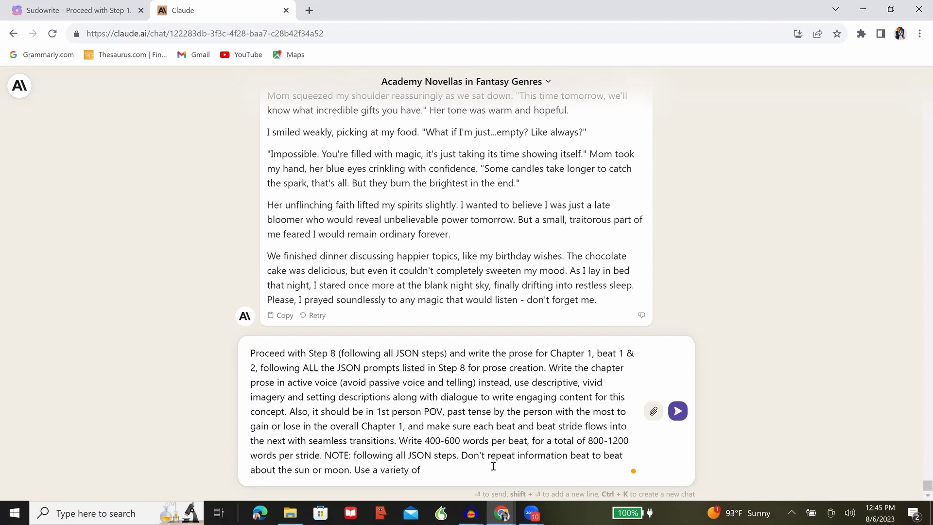
text( sentence starters.)
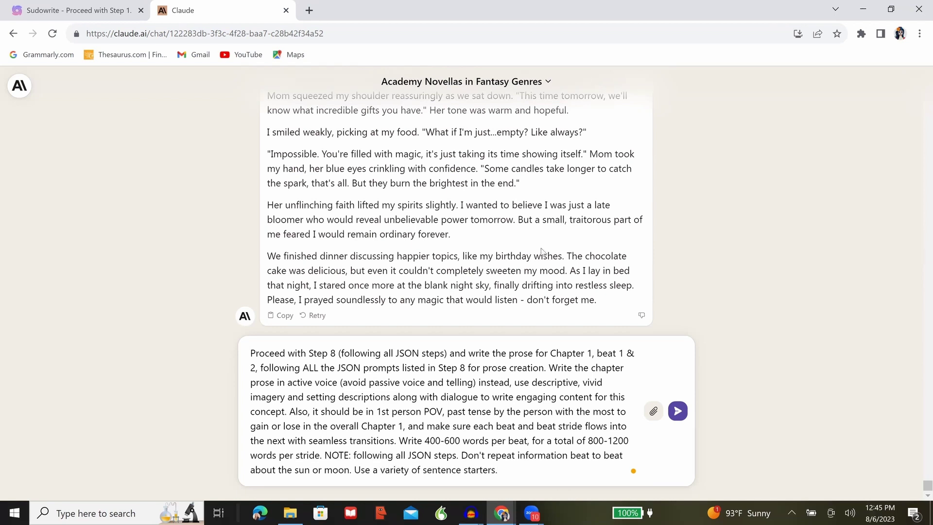
Copy the whole extended prompt and clear it from the message unsent
scroll(543, 251, up, 1)
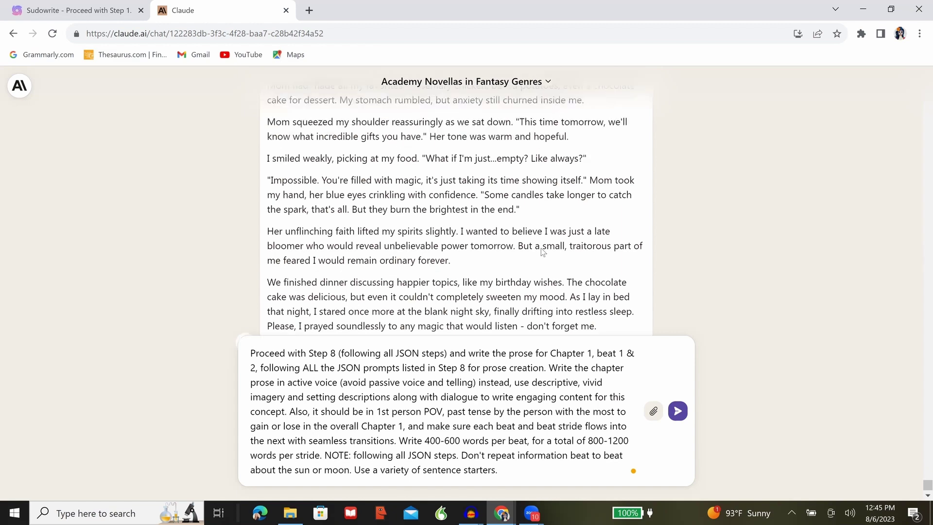
scroll(542, 251, up, 10)
drag(506, 470, 232, 348)
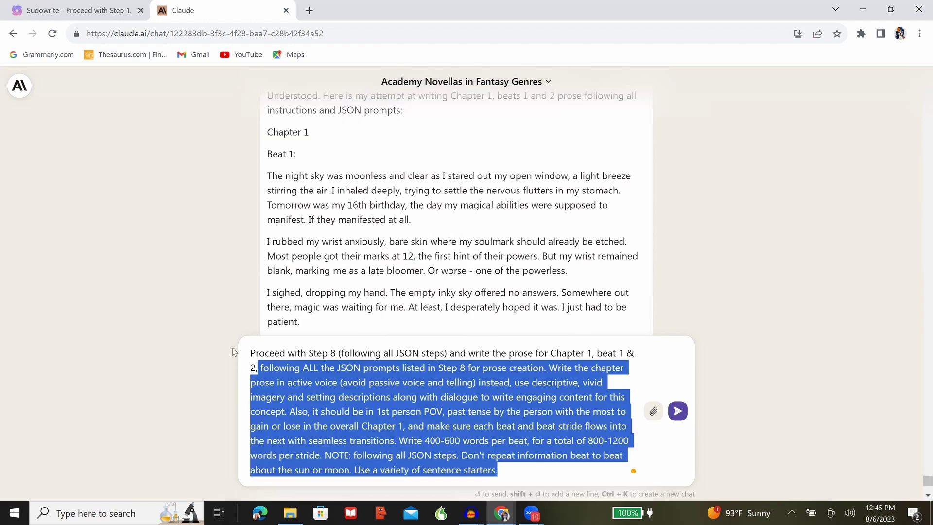
right_click(295, 403)
click(364, 243)
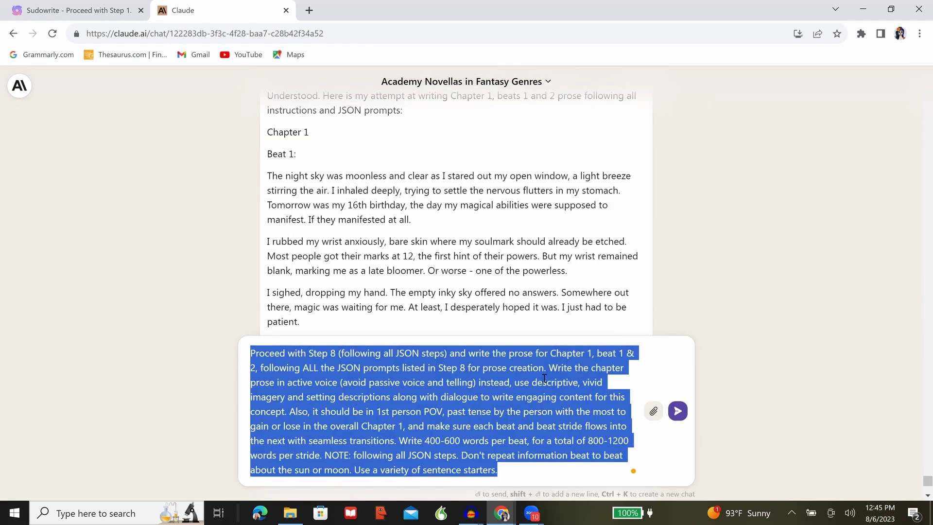
key(BackSpace)
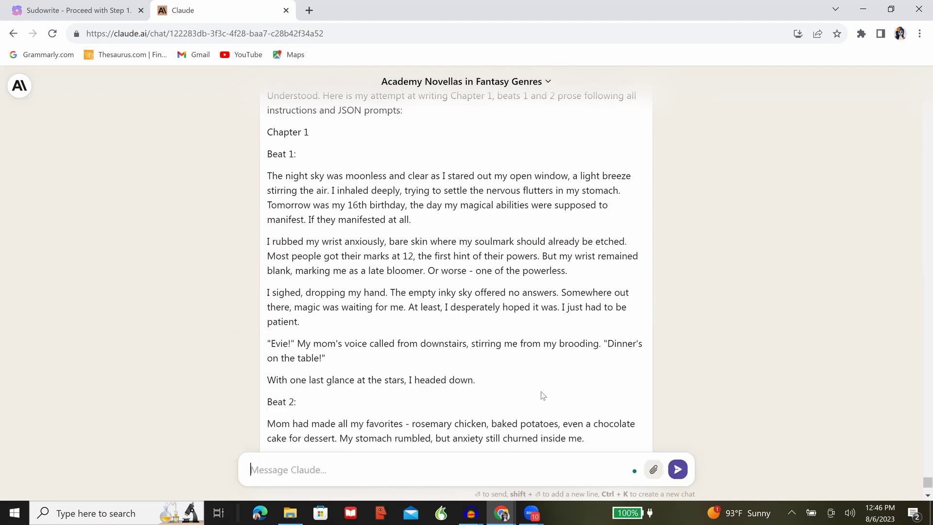
Review beats 1 and 2, then send "Please revise and write with more sensory details to expand these beats. Keep the content around 1k."
scroll(542, 391, down, 3)
scroll(542, 392, down, 2)
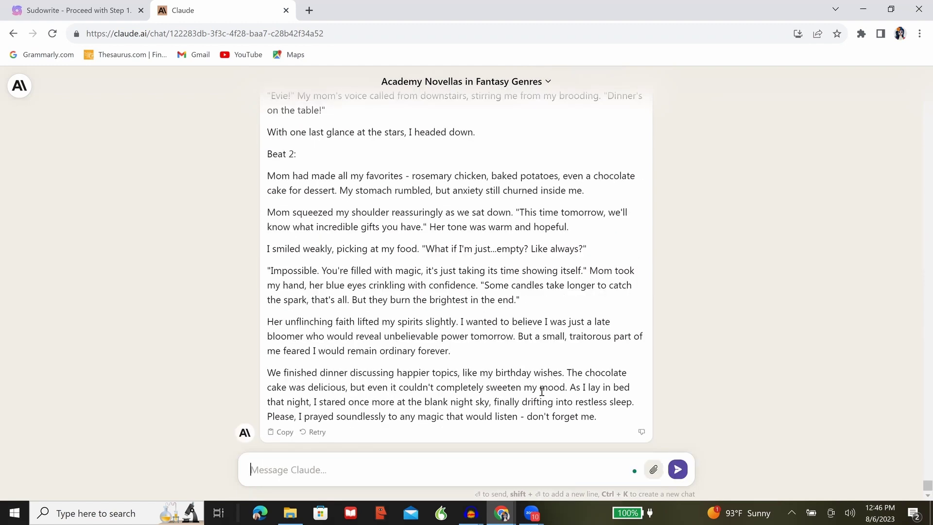
scroll(542, 392, up, 5)
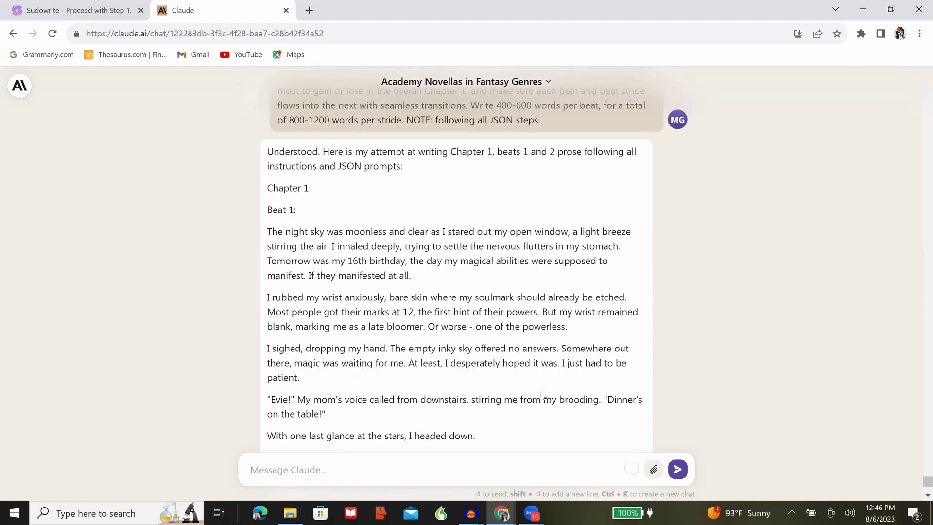
scroll(542, 395, down, 1)
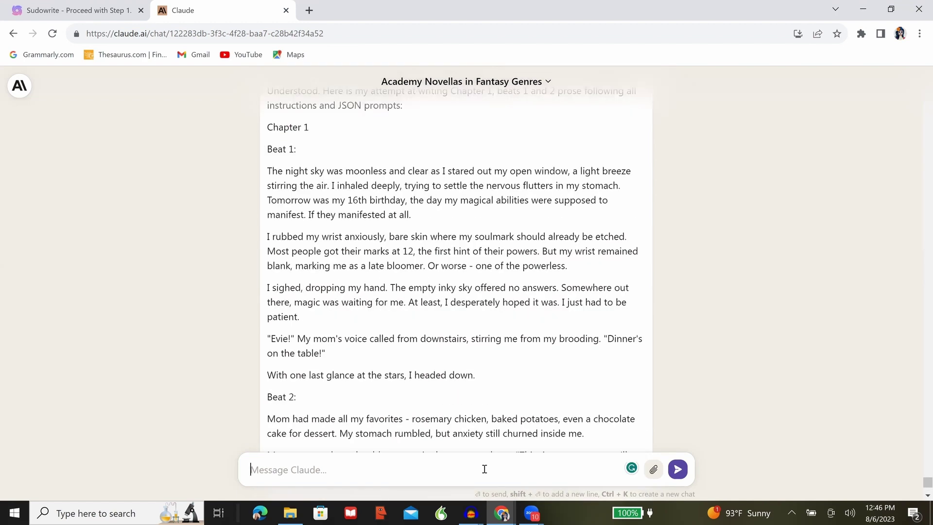
text(Please revise and write with more se)
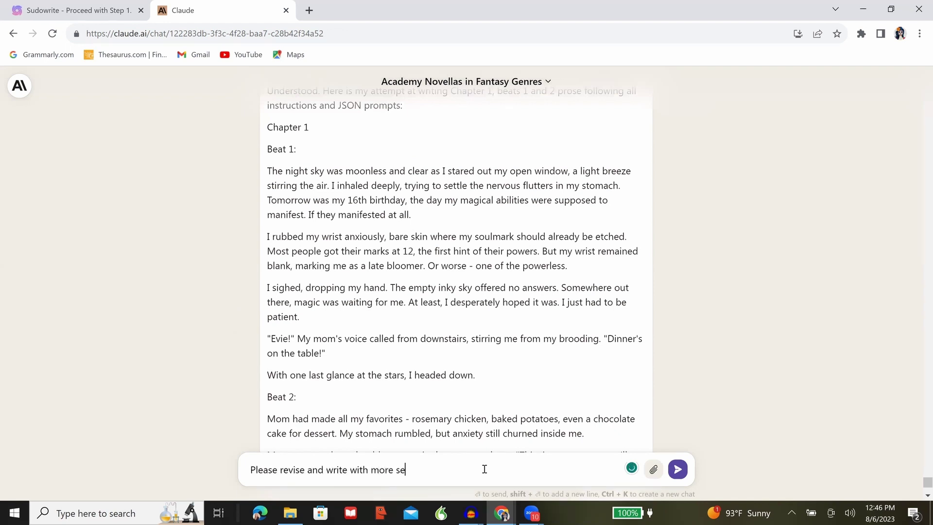
text(nsory details to expand these beats. Keep t)
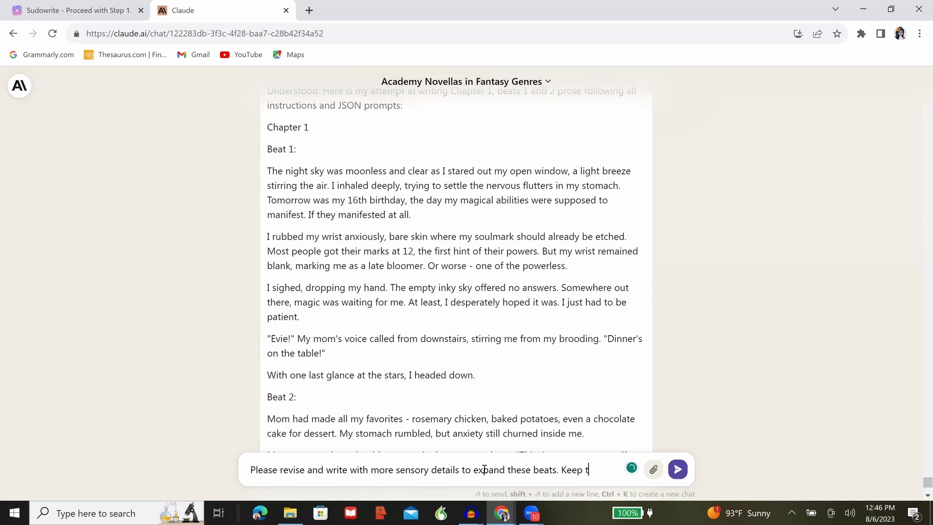
text(he content around )
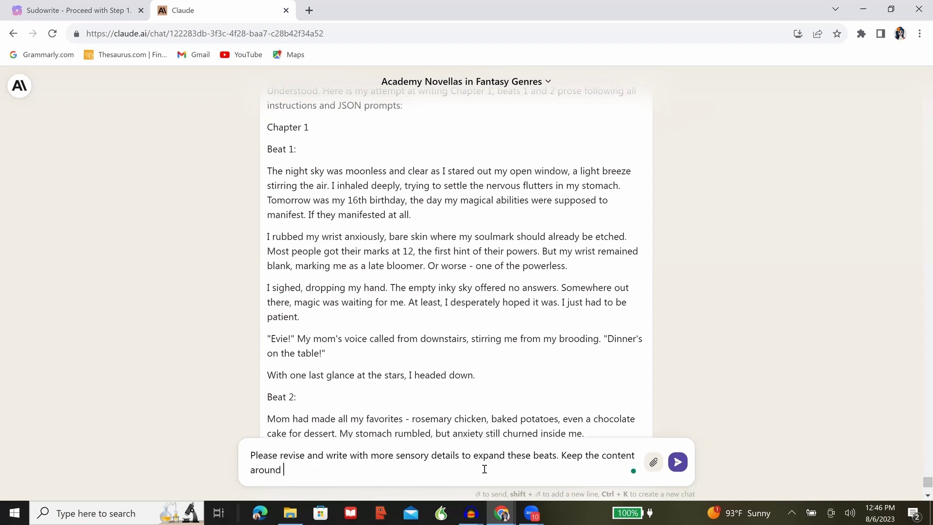
text(1k.)
key(Return)
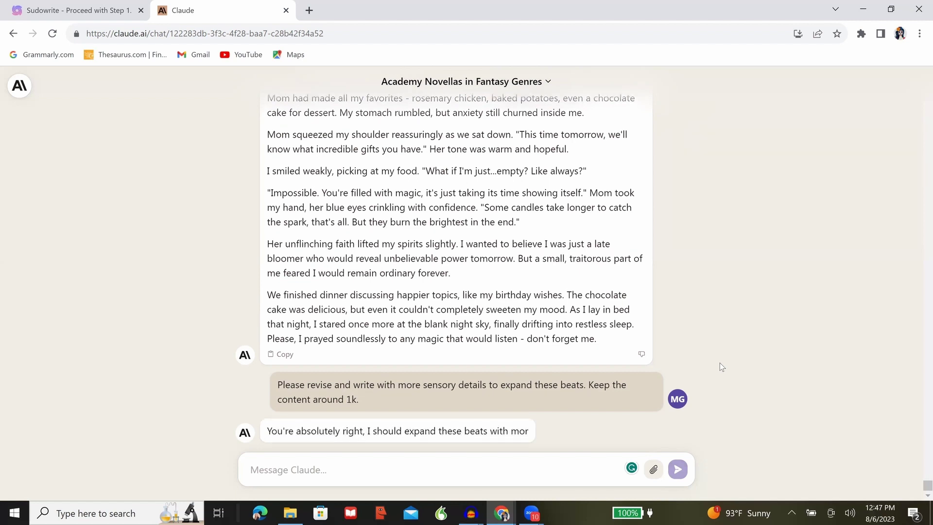
Examine the revised prose of beats 1 and 2, checking the sentence openings and added sensory details
scroll(712, 371, up, 1)
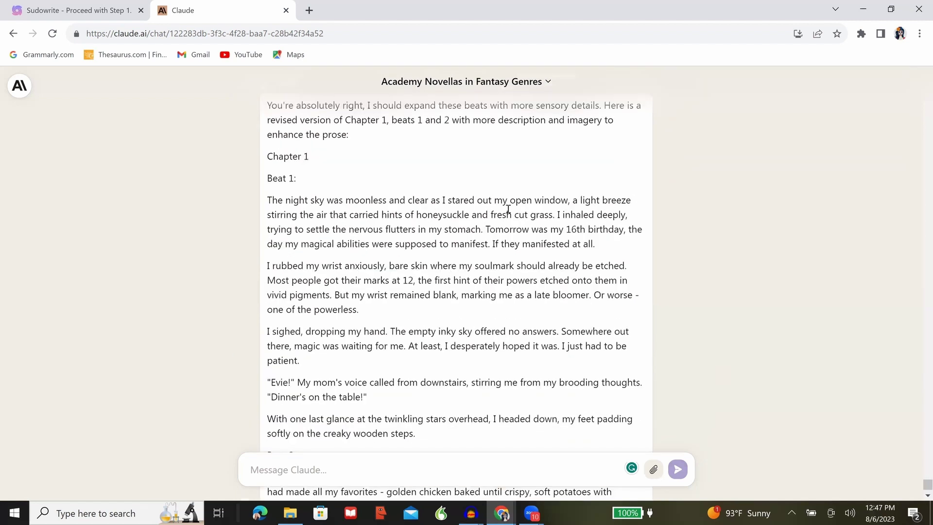
drag(267, 265, 305, 265)
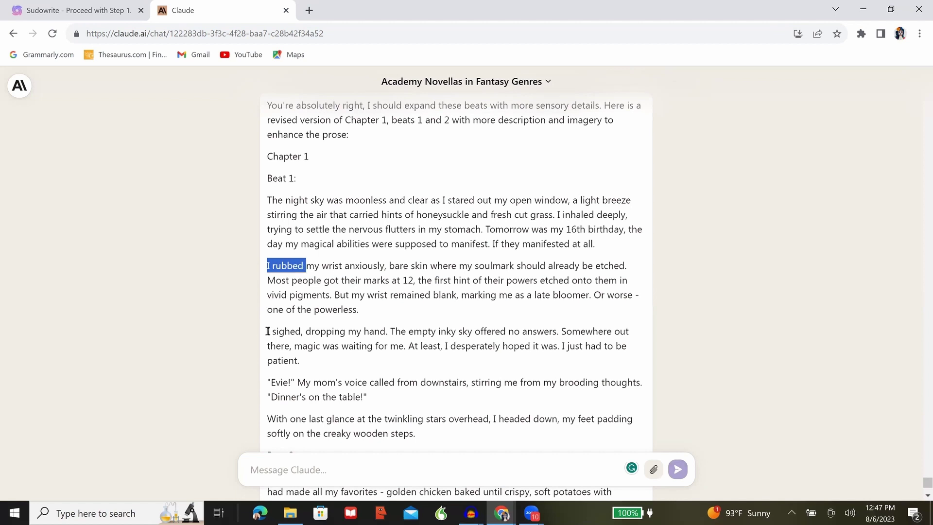
drag(267, 331, 301, 332)
scroll(403, 368, down, 1)
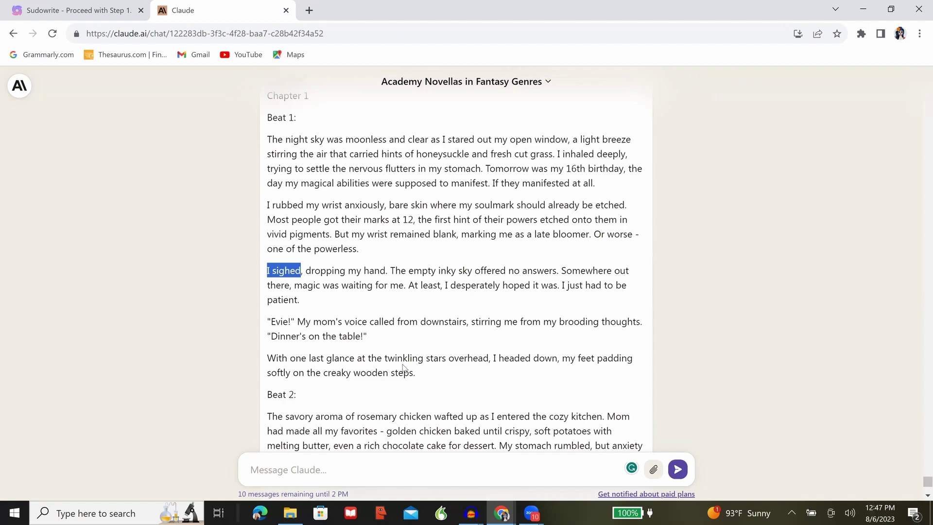
scroll(403, 368, down, 3)
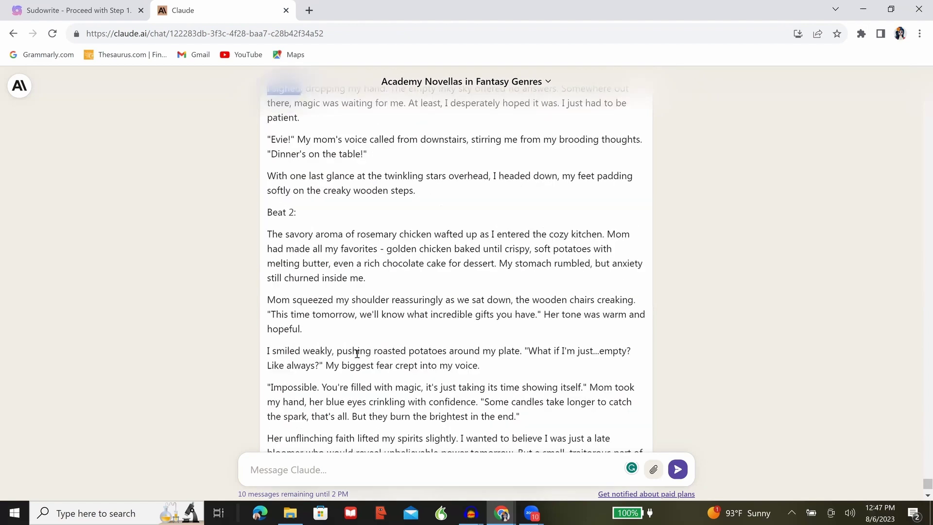
scroll(358, 353, down, 3)
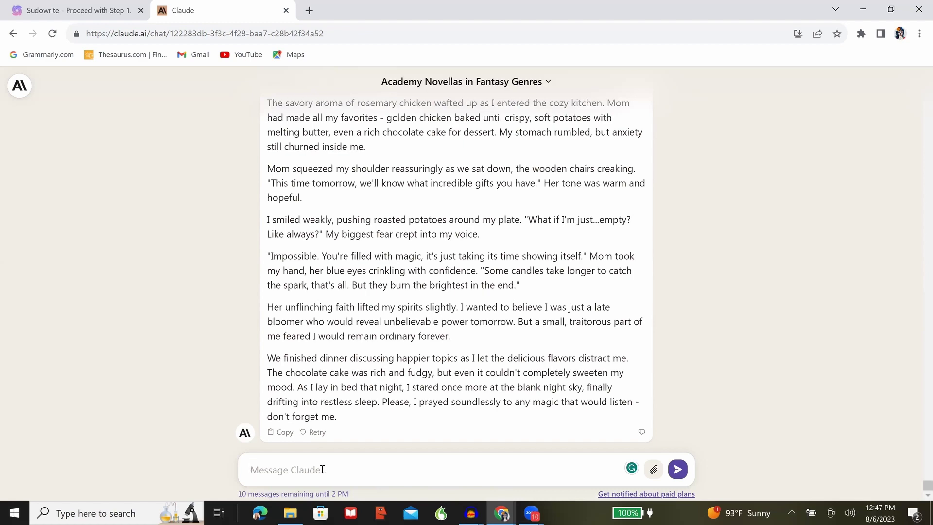
Paste the copied prose prompt into the message and change its target to "beat 3 & 4"
key(ctrl+v)
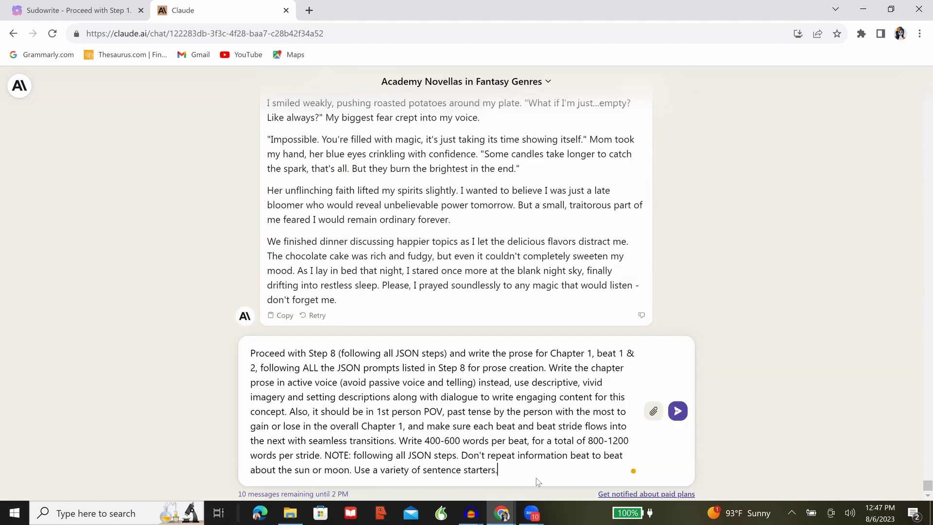
scroll(488, 196, up, 10)
scroll(490, 197, down, 3)
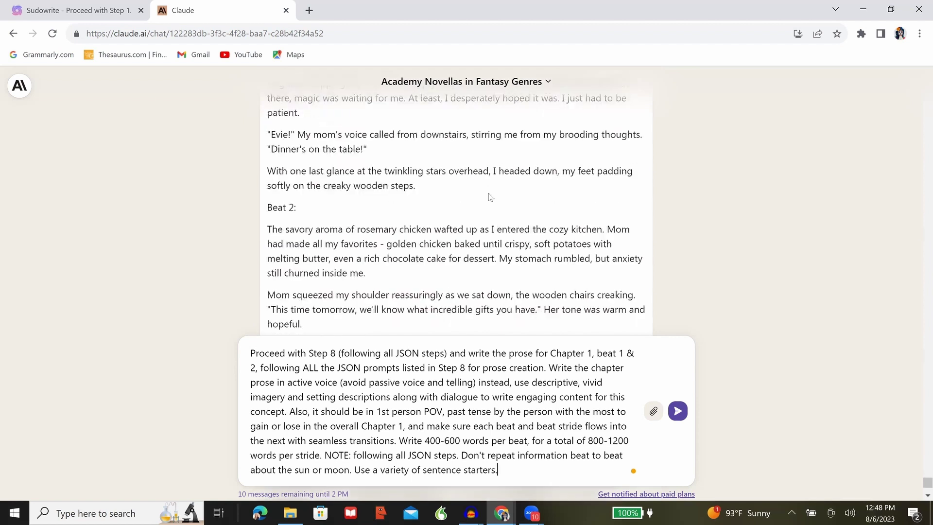
scroll(490, 196, down, 10)
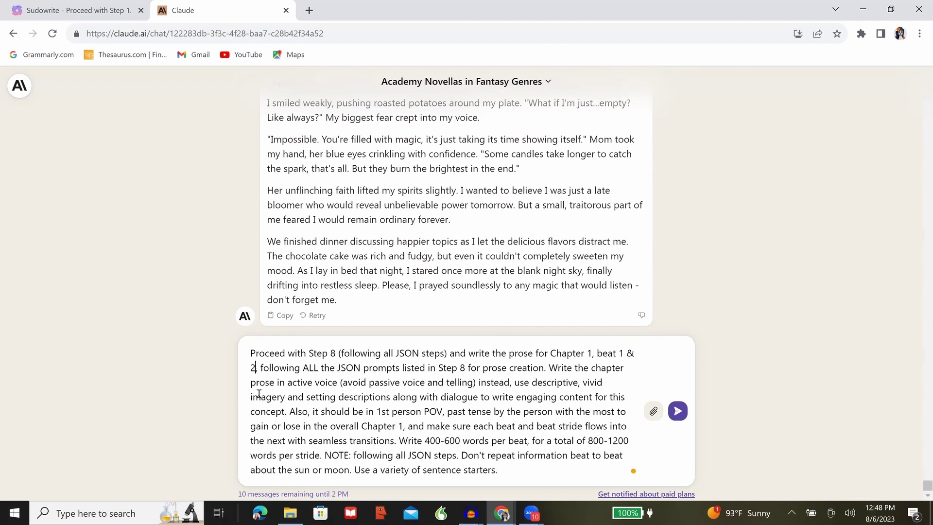
Append "Avoid using filters that tell the action instead of showing it." to the prompt and send it
text(Avoid)
text( using filter)
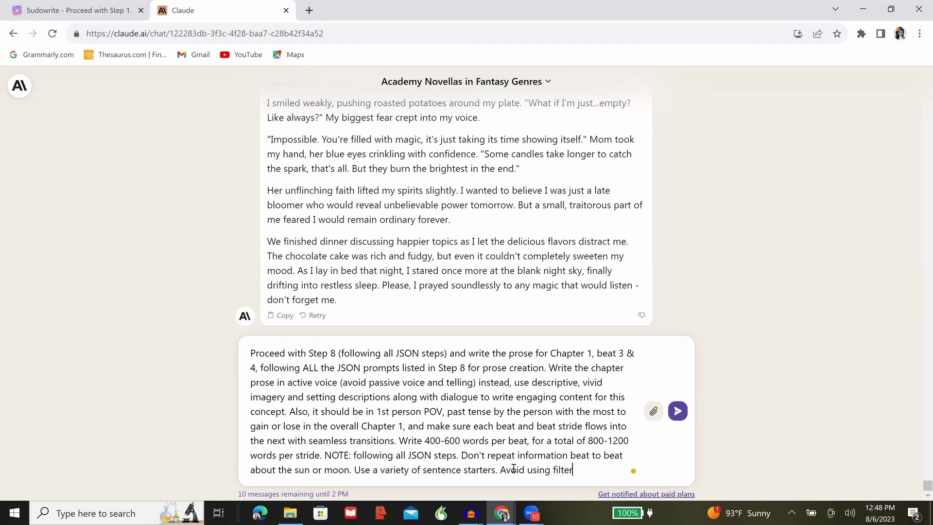
text(s that show action instead of showing it.)
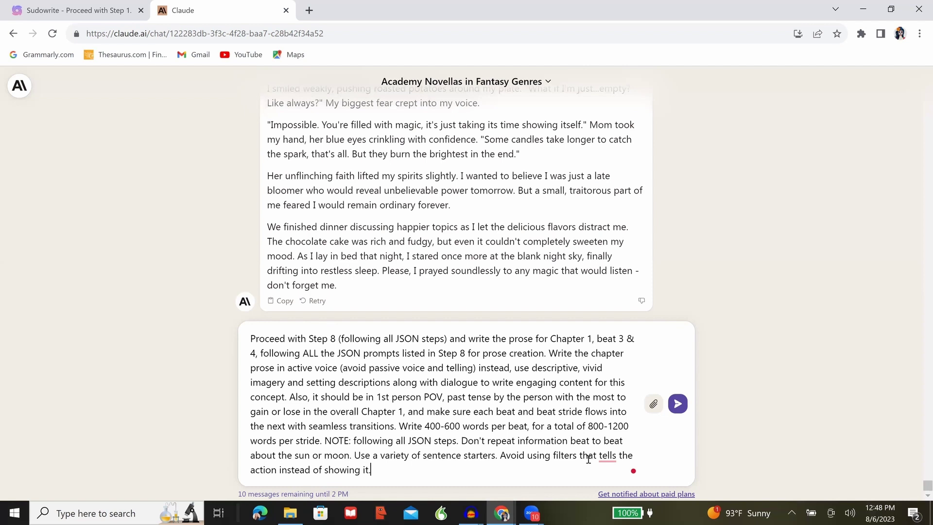
mouse_move(608, 459)
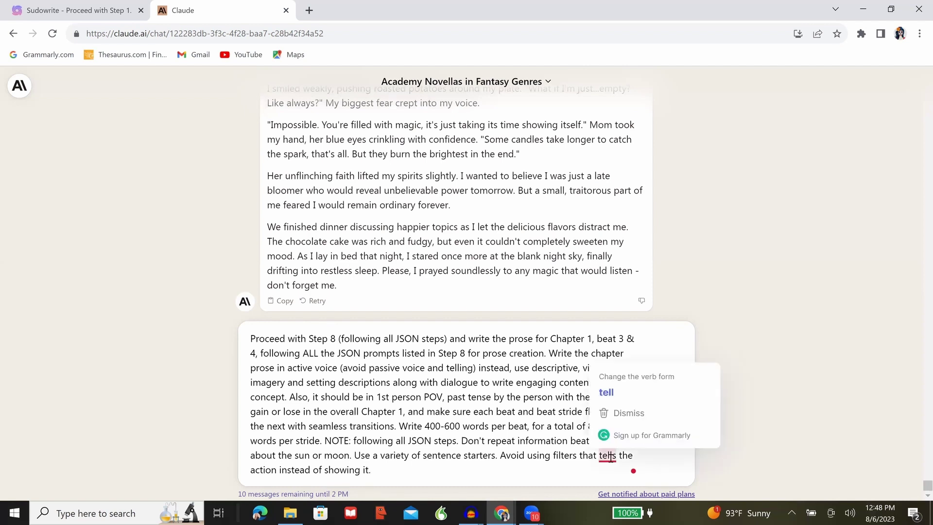
click(607, 393)
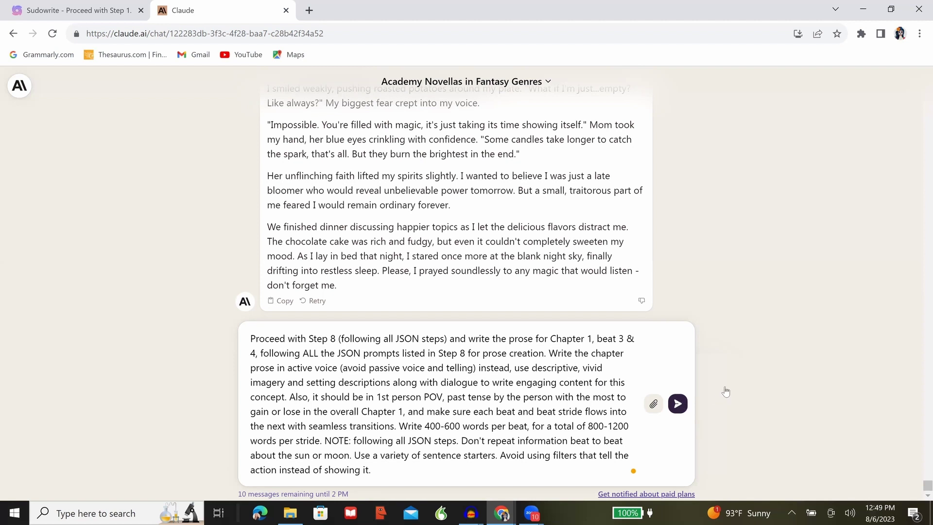
key(Return)
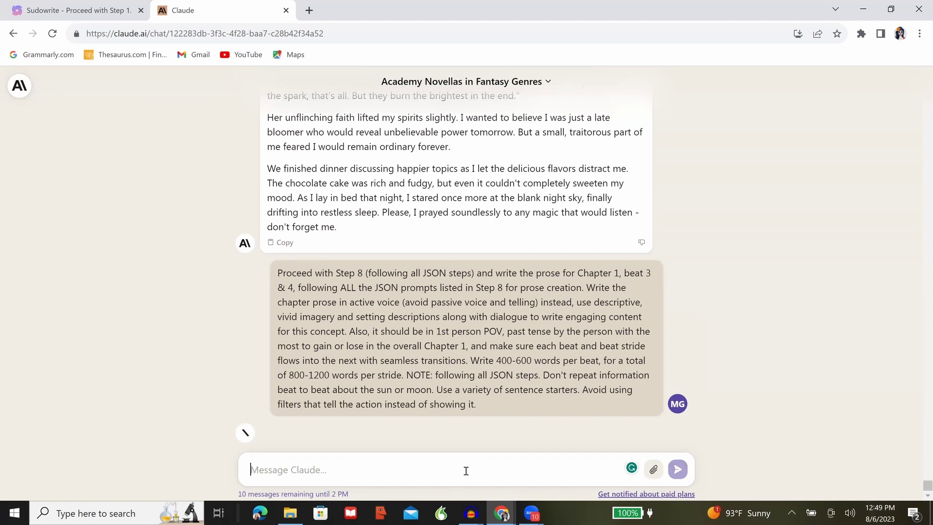
Enter the Step 8 prose prompt for Chapter 1, beat 1 & 2, ending with "Also, write all deep POV internal thoughts and dialogue in italics."
text(Proceed with Step 8 (following all JSON steps) and write the prose for Chapter 1, beat 1 & 2, following ALL the JSON prompts listed in Step 8 for prose creation. Write the chapter prose in active voice (avoid passive voice and telling) instead, use descriptive, vivid imagery and setting descriptions along with dialogue to write engaging content for this concept. Also, it should be in 1st person POV, past tense by the person with the most to gain or lose in the overall Chapter 1, and make sure each beat and beat stride flows into the next with seamless transitions. Write 400-600 words per beat, for a total of 800-1200 words per stride. NOTE: following all JSON steps. Don't repeat information beat to beat about the sun or moon. Use a variety of sentence starters.)
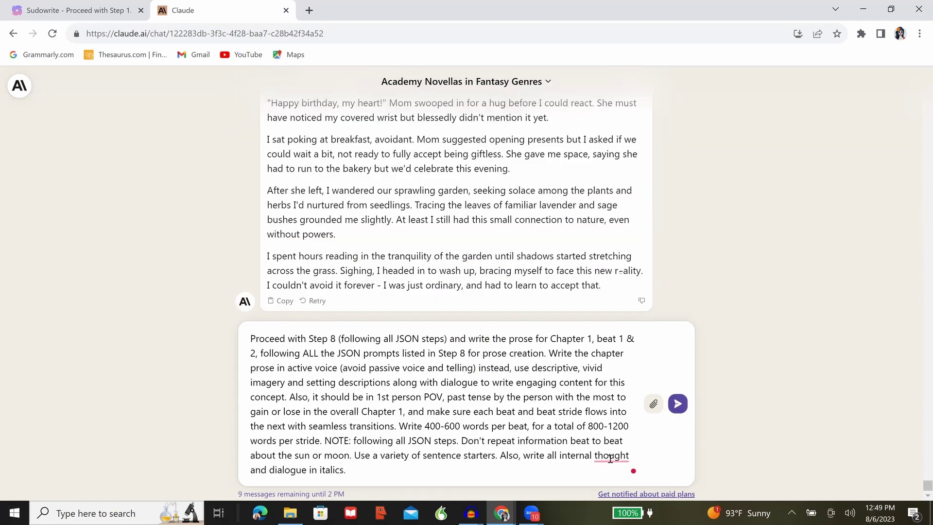
click(576, 465)
text(deep POV)
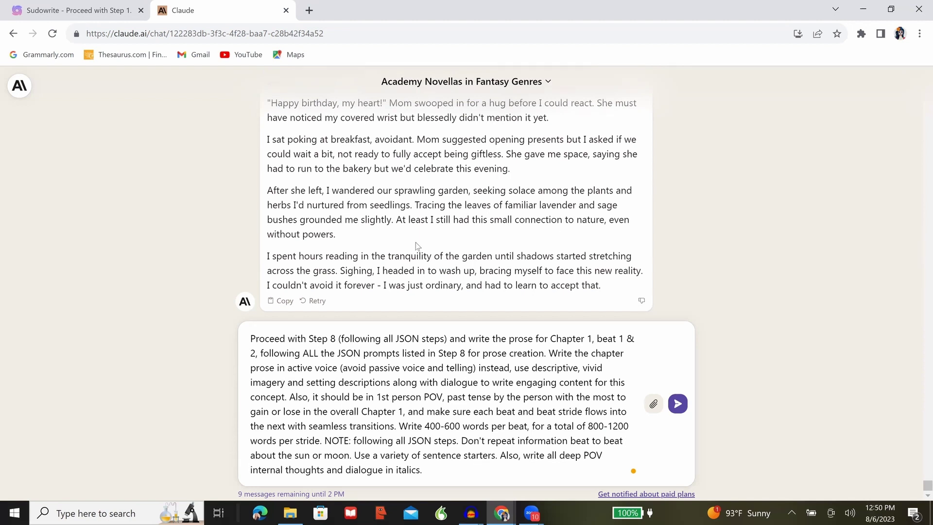
scroll(324, 217, up, 1)
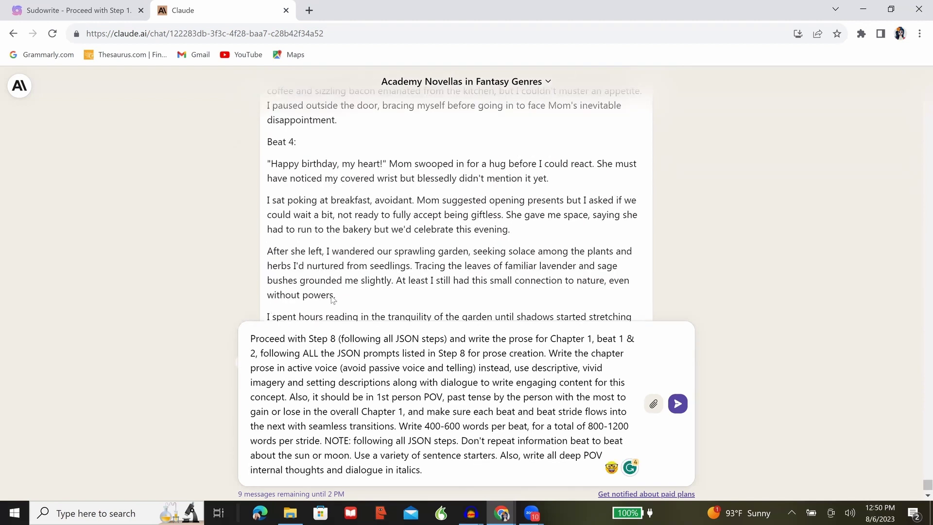
scroll(385, 262, down, 1)
Append "Also, avoid stating back to back sentences and paragraphs with a pronouns and a verb (this is filters that make the content read passive)" to the prompt
click(455, 468)
text(Also, avoid stating every sente)
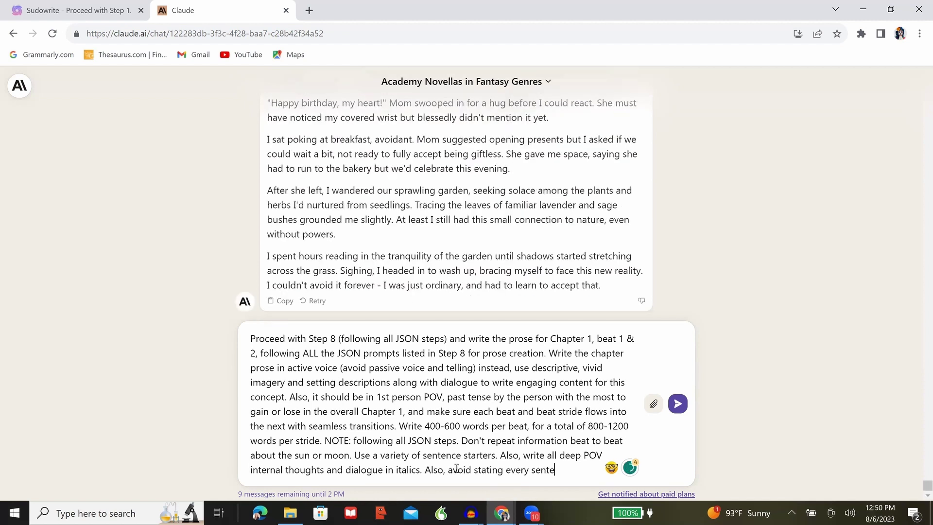
key(BackSpace)
key(BackSpace)
key(BackSpace)
key(BackSpace)
key(BackSpace)
text(back to back sentences)
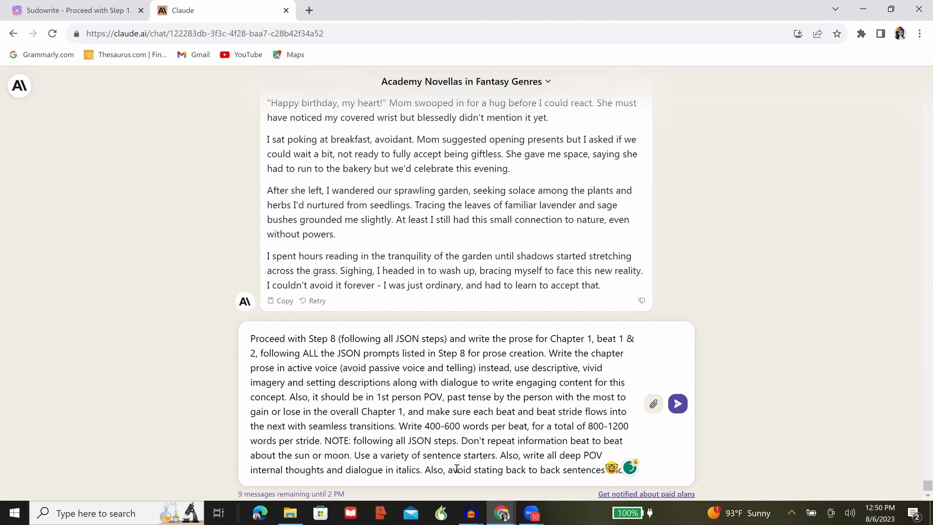
text( and paragraphs with a pron)
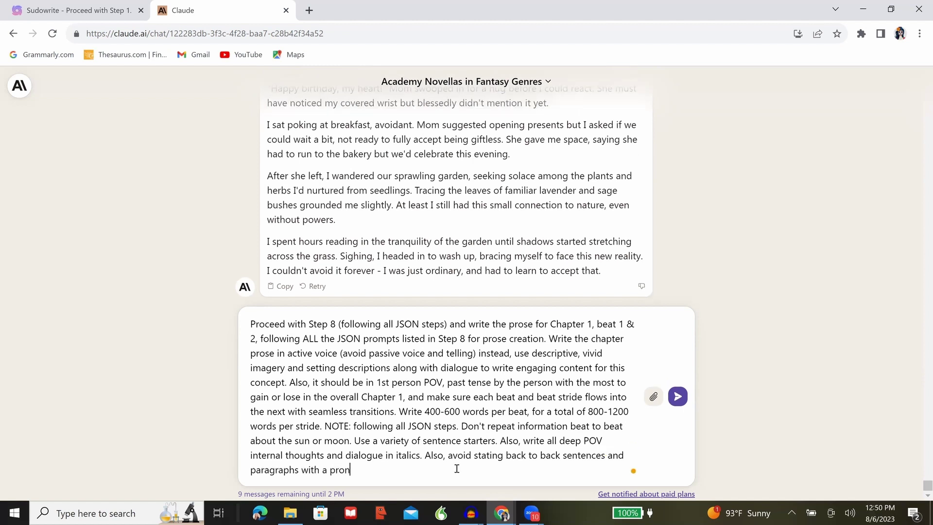
text(ouns and a verb (this is )
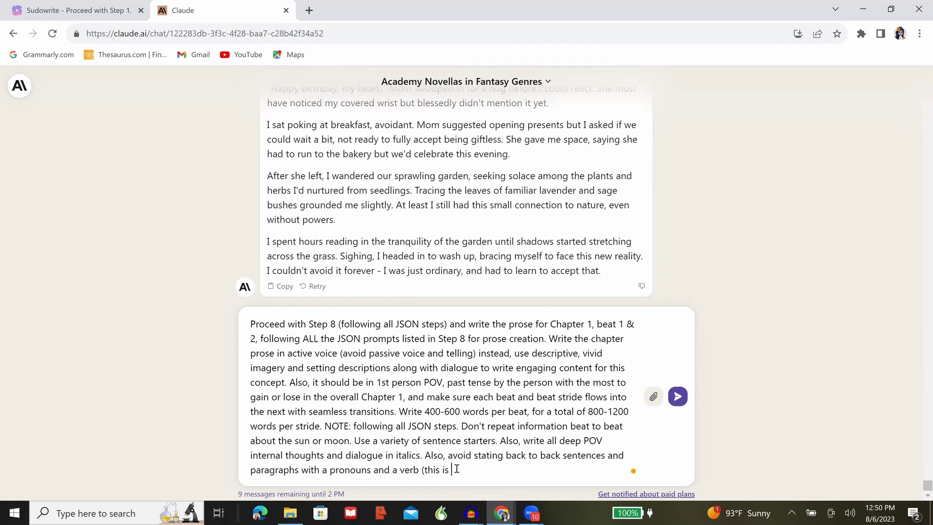
text(filters that make the con)
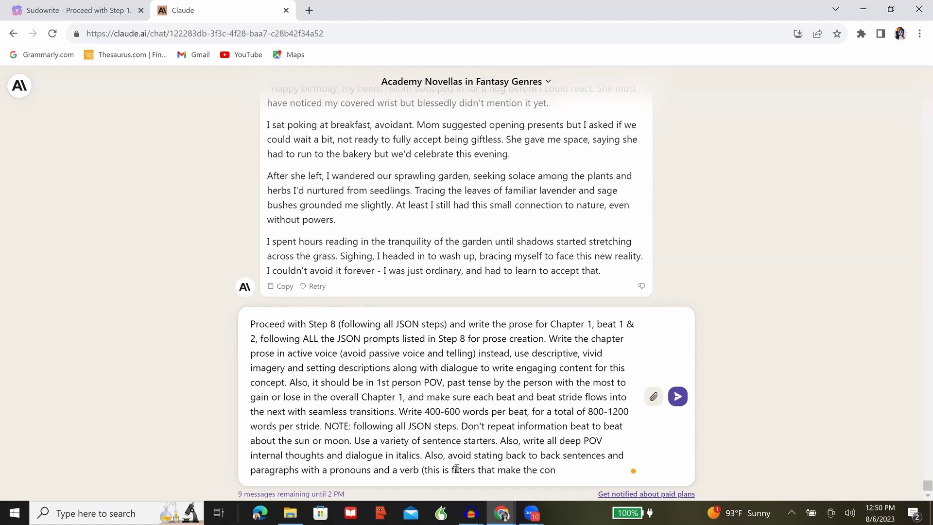
text(tent read passive))
Add "Write actively to show the action unfolding in real time." on a new line and accept the hyphenated spelling "back-to-back"
key(shift+Return)
text(Wirte)
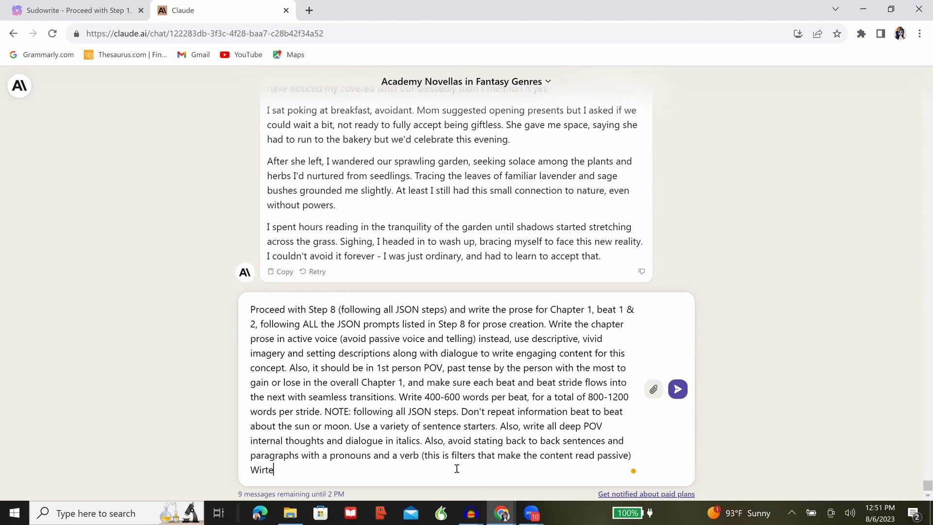
text( actively to show the action unfolding in r)
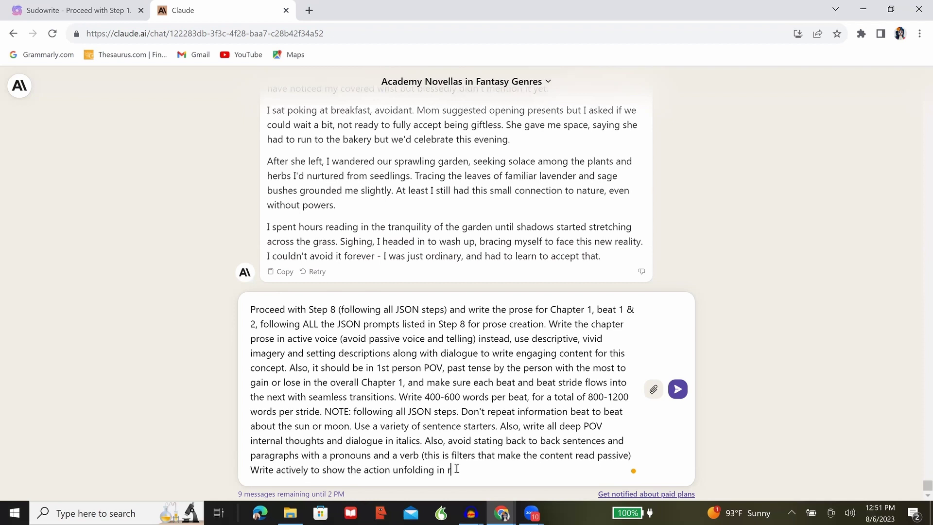
text(eal time.)
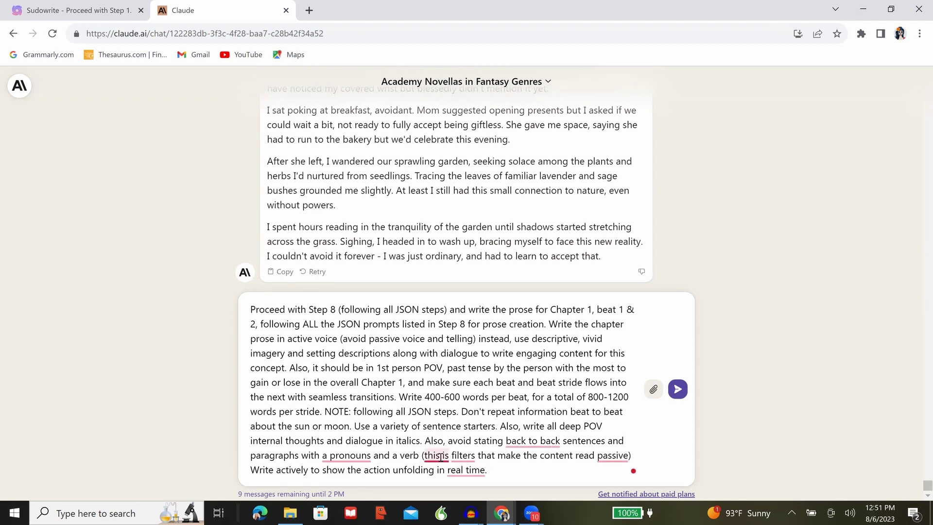
mouse_move(437, 454)
mouse_move(529, 441)
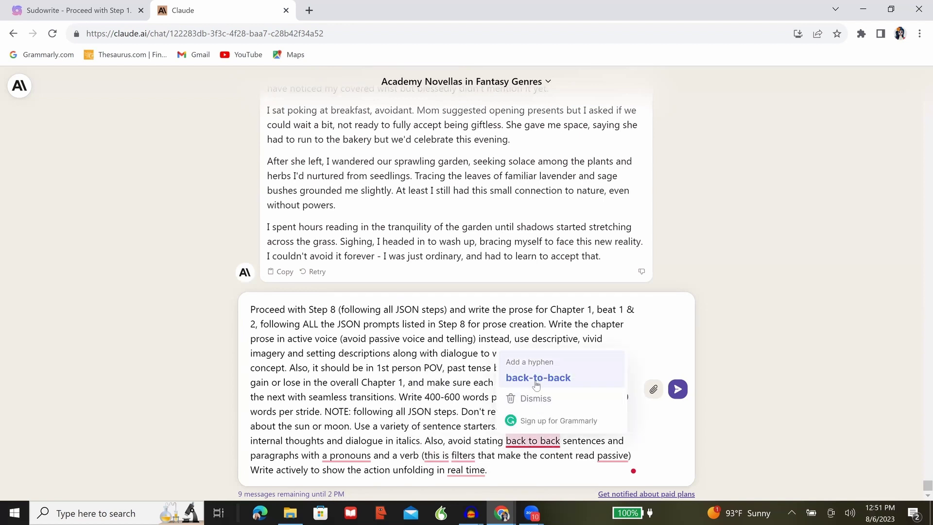
click(537, 379)
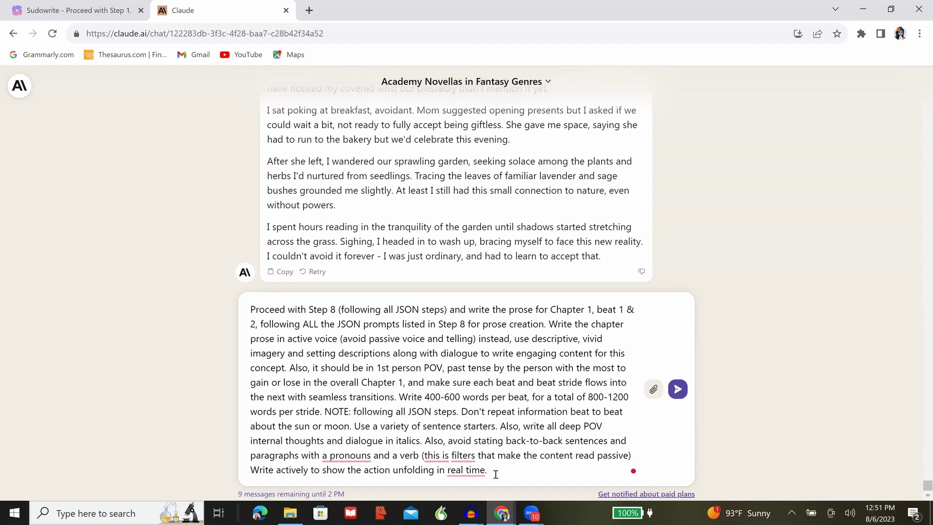
Set the prompt's length per beat to 800-1200 words
click(458, 396)
drag(457, 396, 426, 397)
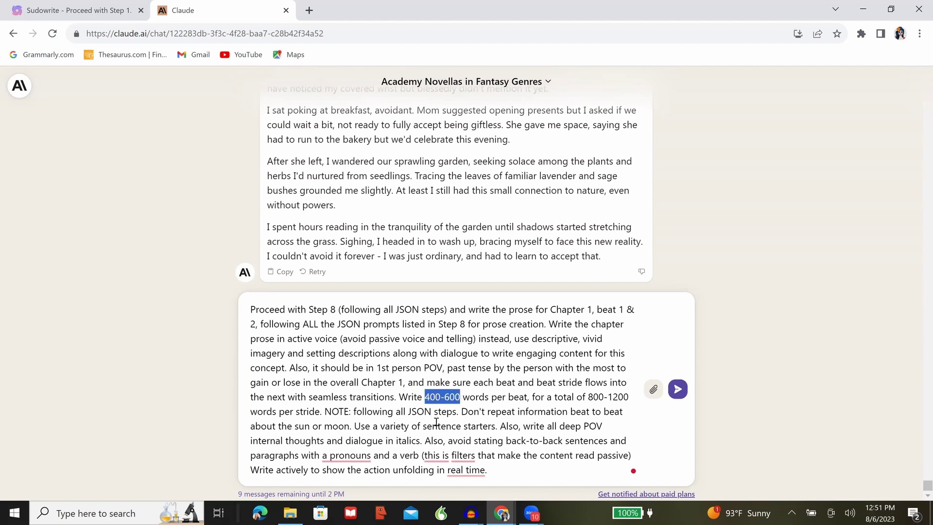
text(800-1)
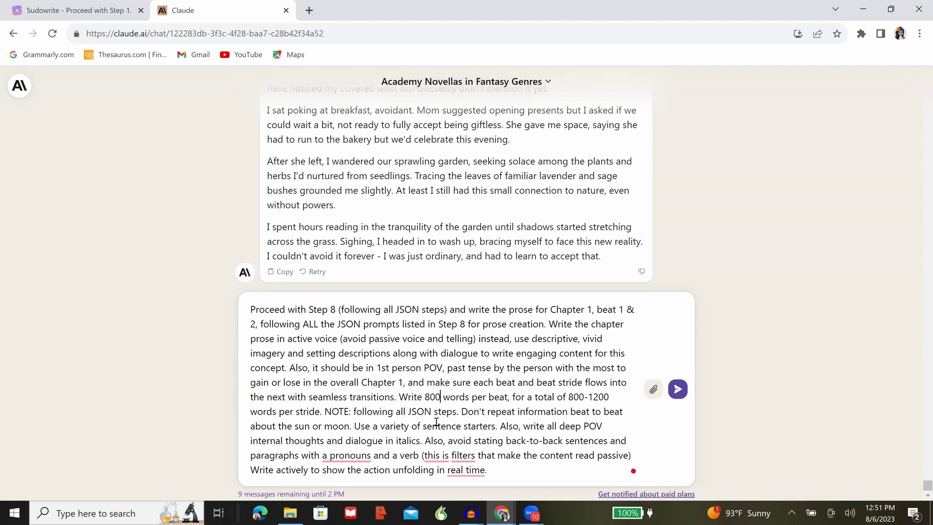
text(200)
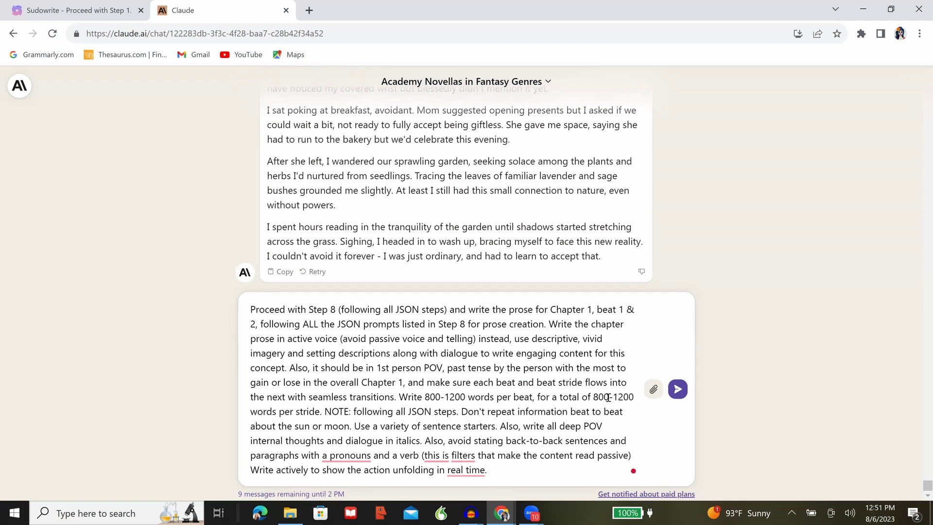
Set the prompt's total length to 1600-2400 words per stride and send the prompt
click(608, 398)
key(BackSpace)
key(BackSpace)
key(BackSpace)
text(1600)
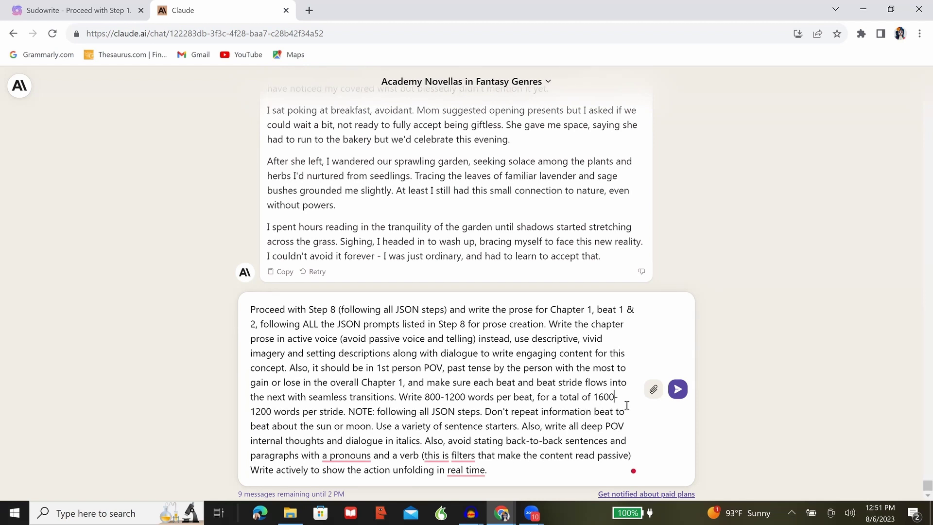
key(Delete)
key(Delete)
key(Delete)
key(Delete)
key(Delete)
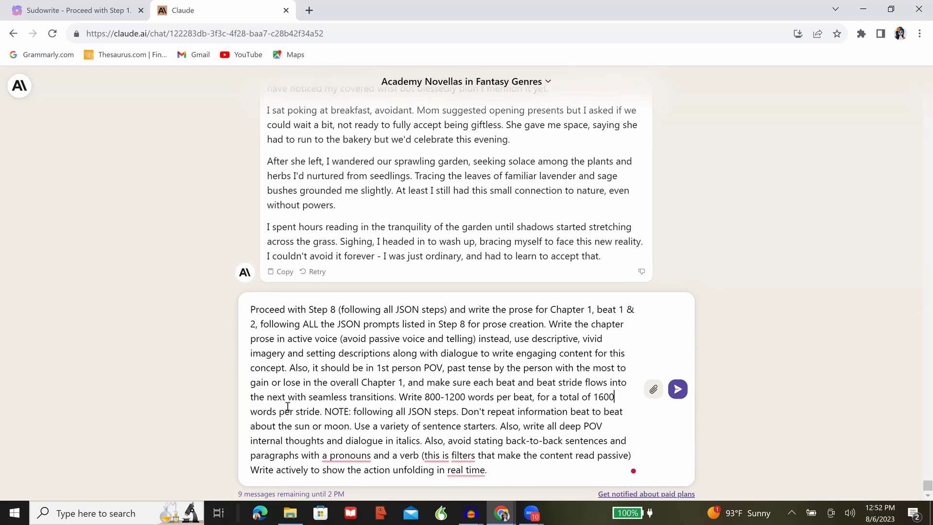
text(-)
text(2400)
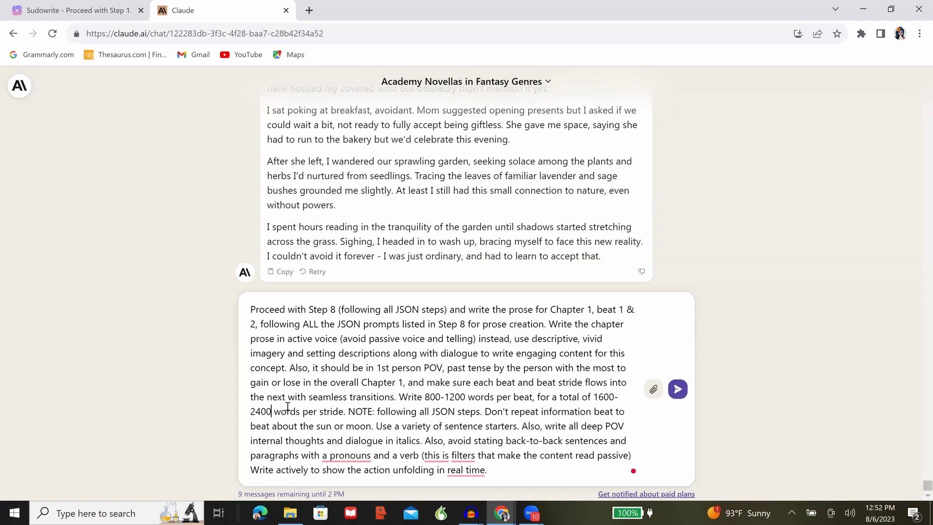
drag(489, 470, 249, 306)
key(Return)
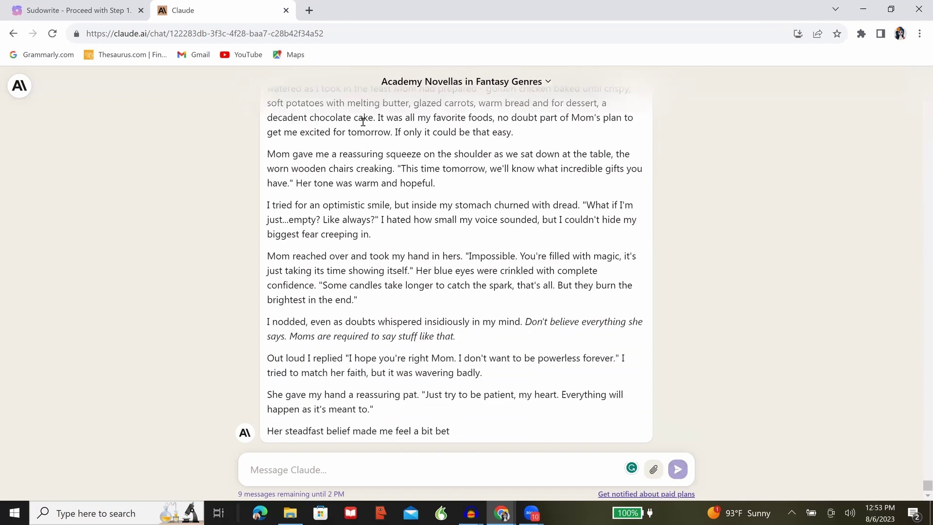
Review the dialogue and italics in the new prose, then copy the sent beat 1 & 2 prompt and submit it again
drag(529, 323, 266, 323)
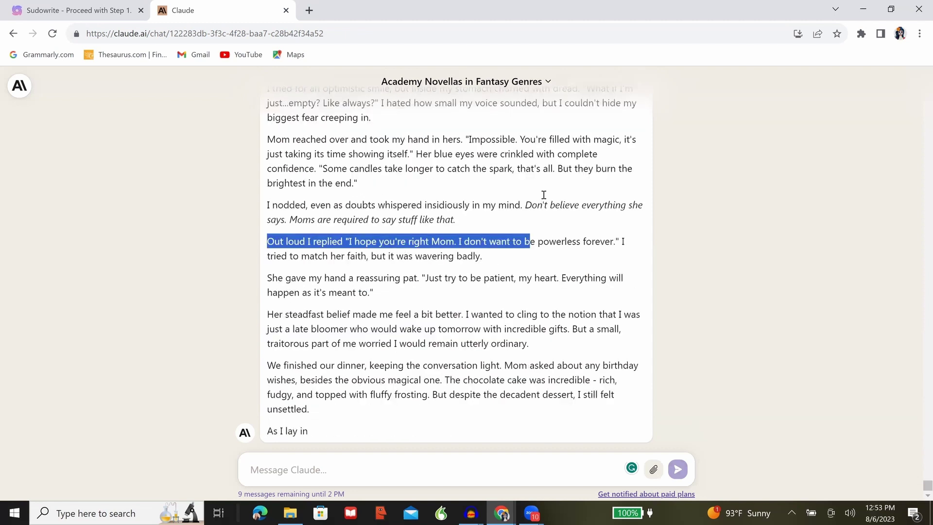
click(432, 268)
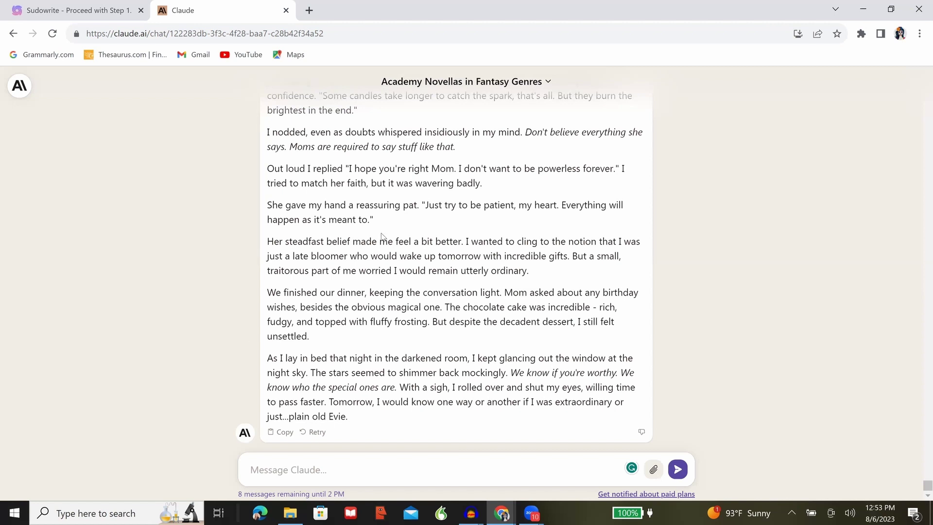
scroll(382, 236, up, 1)
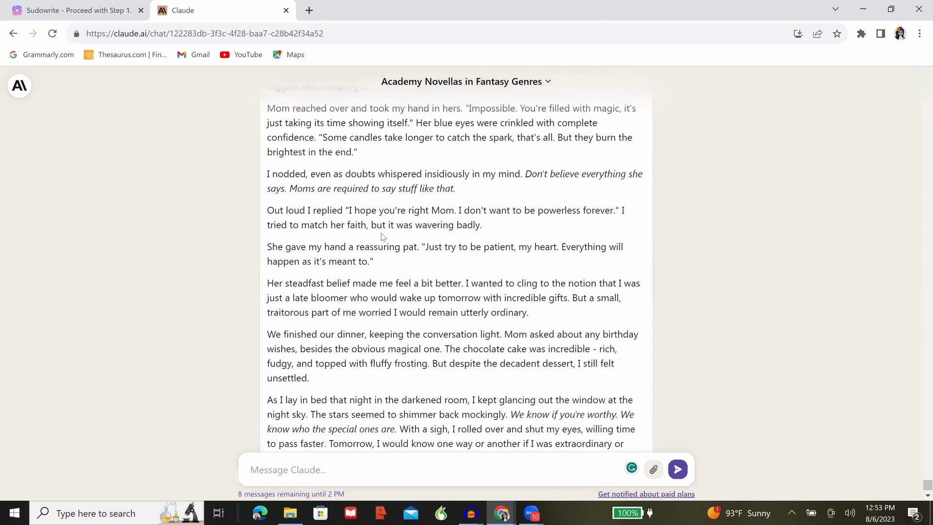
scroll(382, 237, up, 10)
triple_click(577, 290)
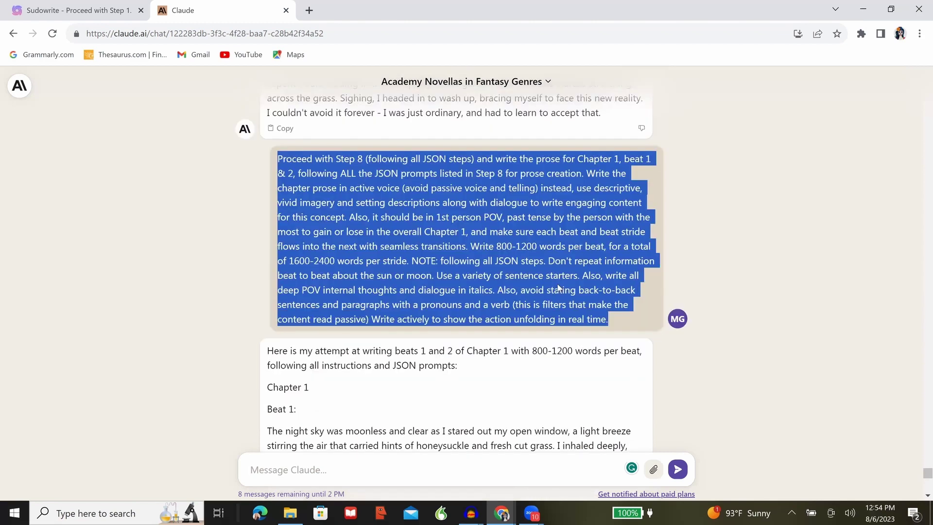
right_click(558, 287)
click(591, 294)
click(382, 472)
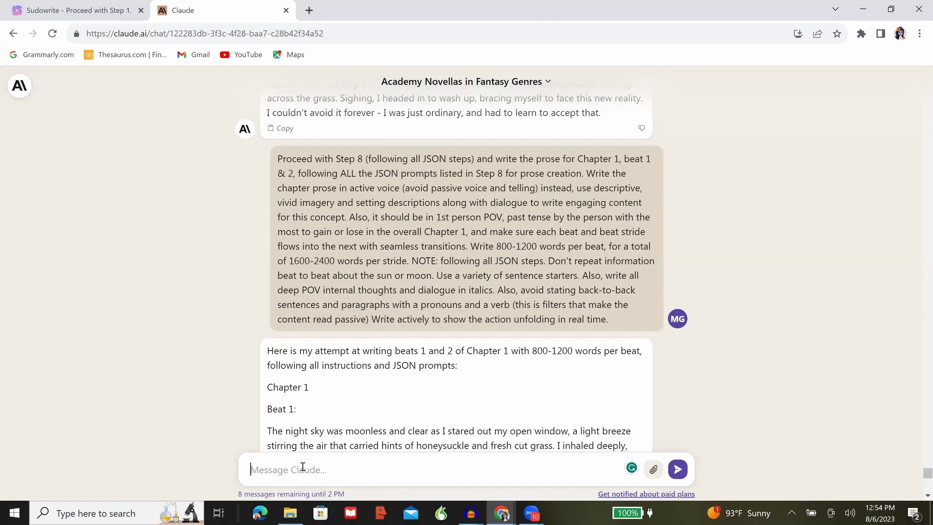
key(ctrl+v)
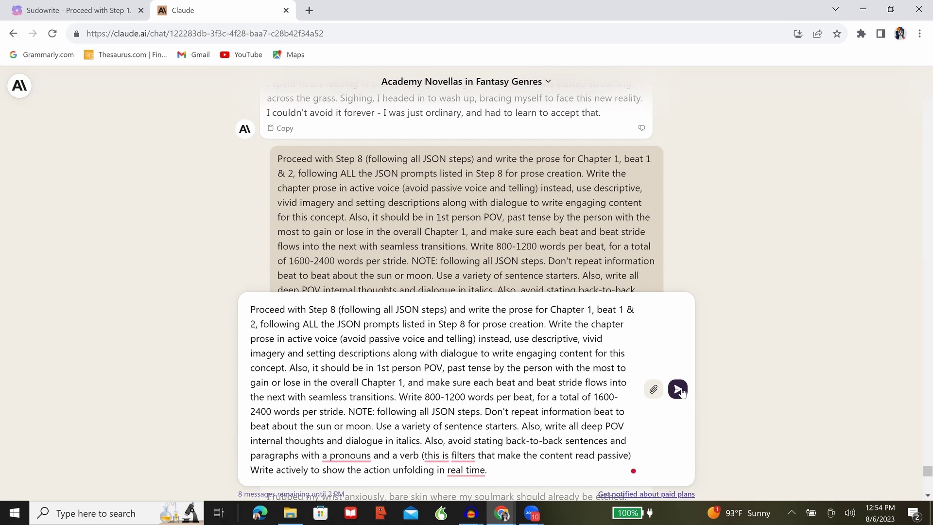
click(679, 390)
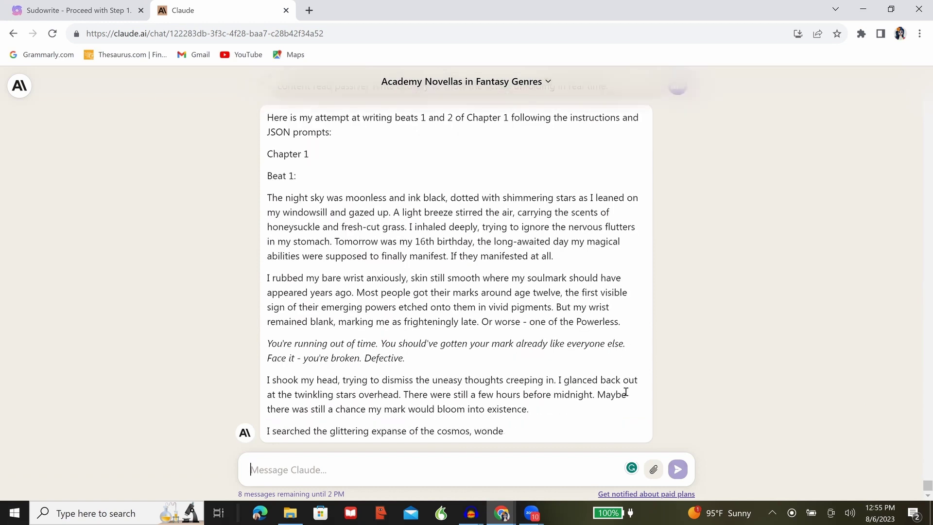
Paste the copied Step 8 prompt into a new message and change its target beats to "3 & 4"
click(437, 472)
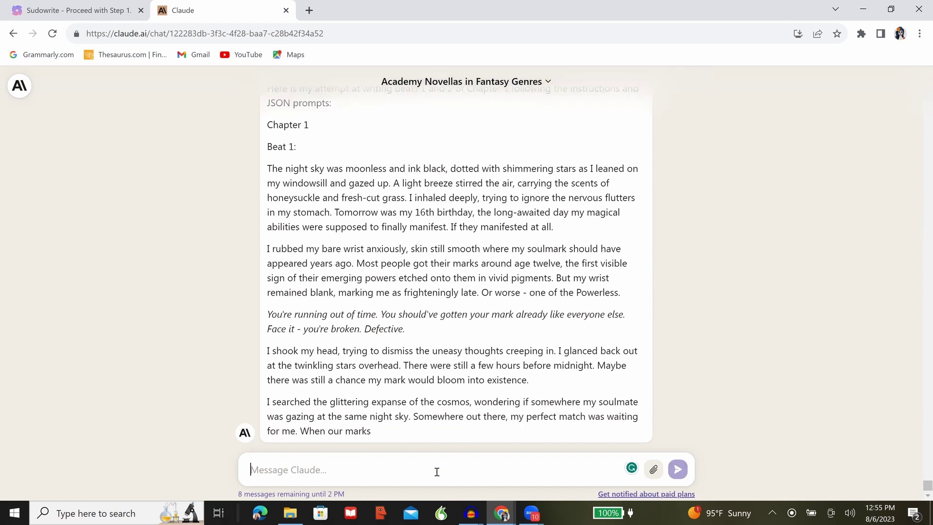
key(ctrl+v)
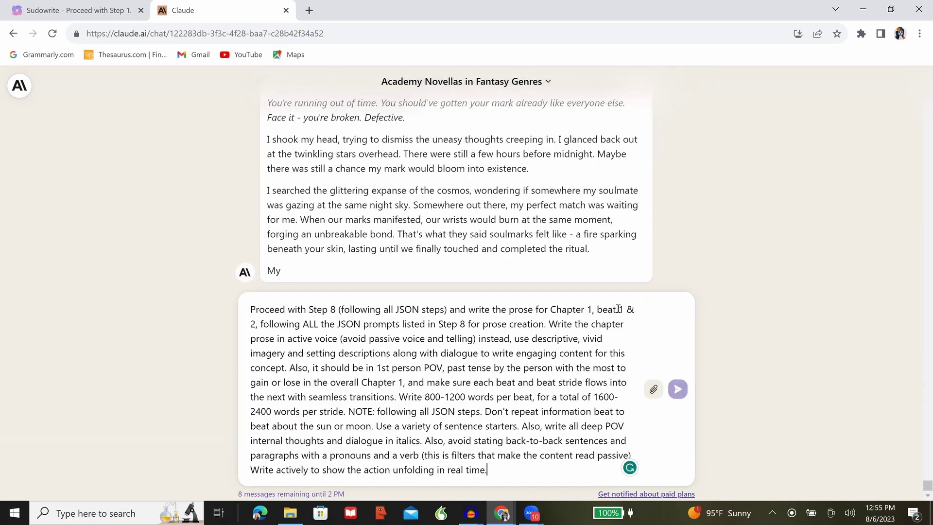
click(257, 323)
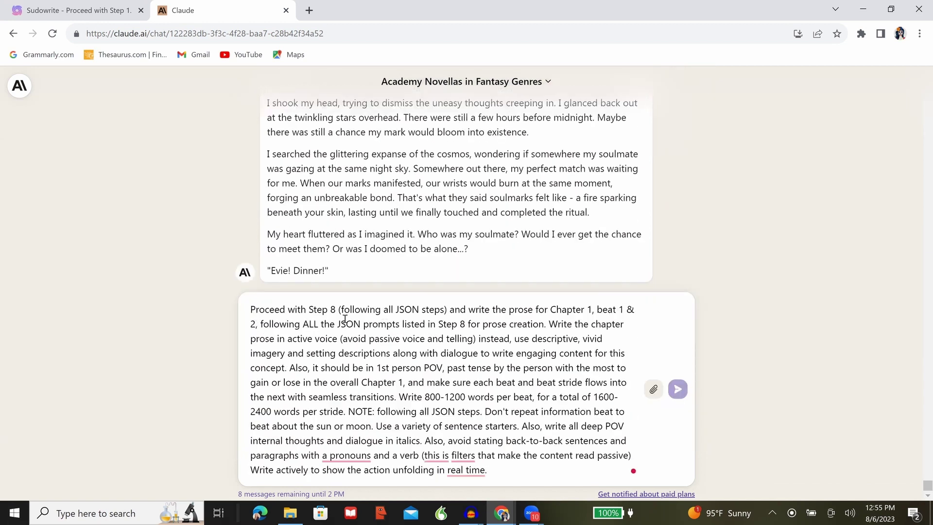
shift+click(624, 323)
shift+click(621, 309)
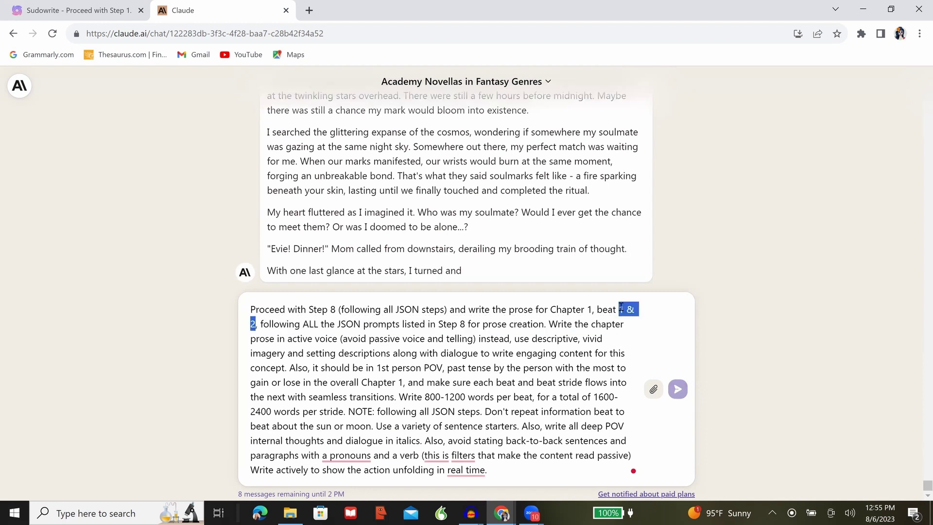
text(3 & 4)
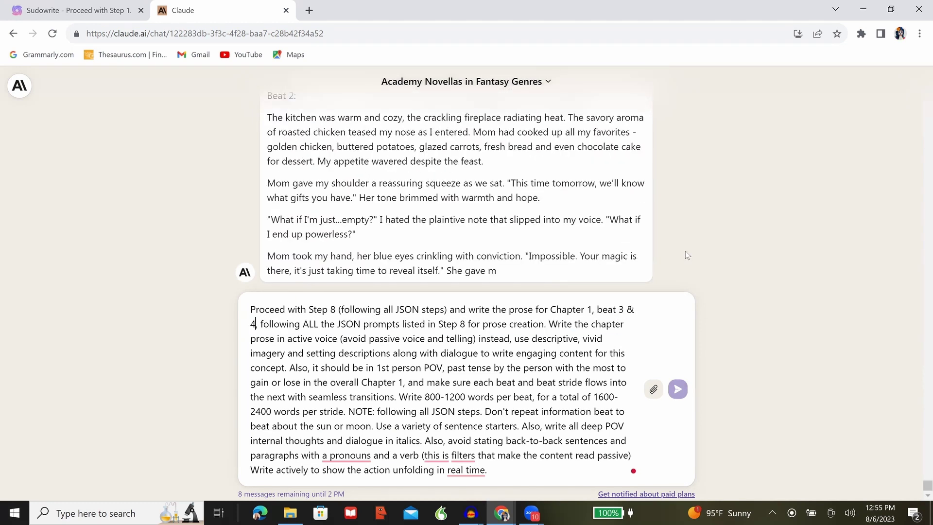
text(,)
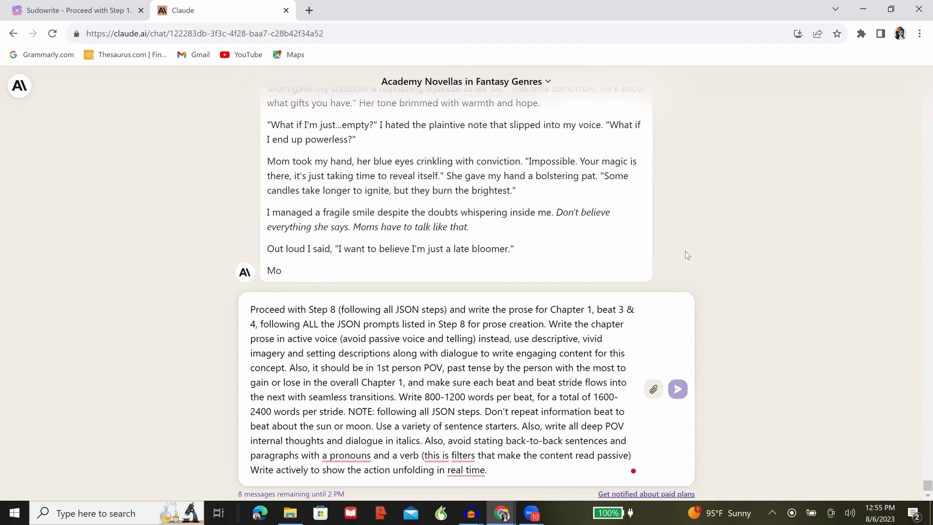
key(BackSpace)
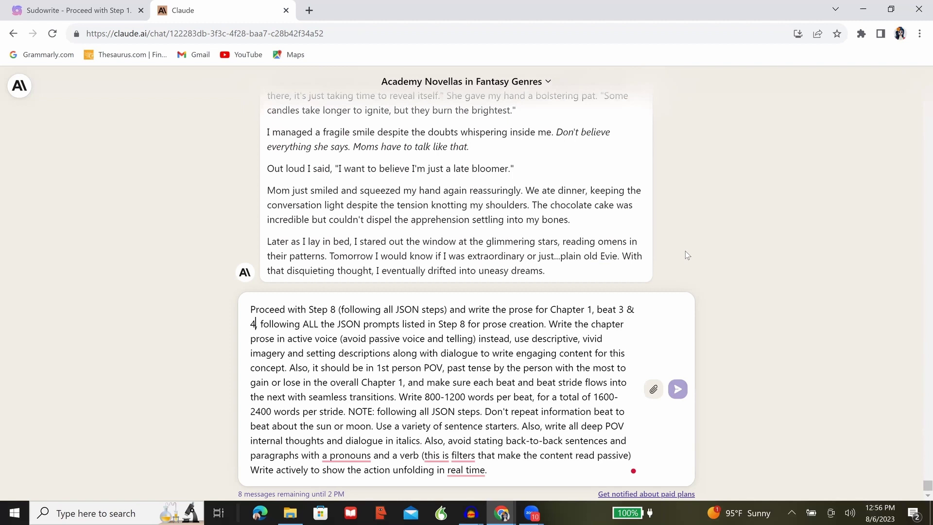
text(,)
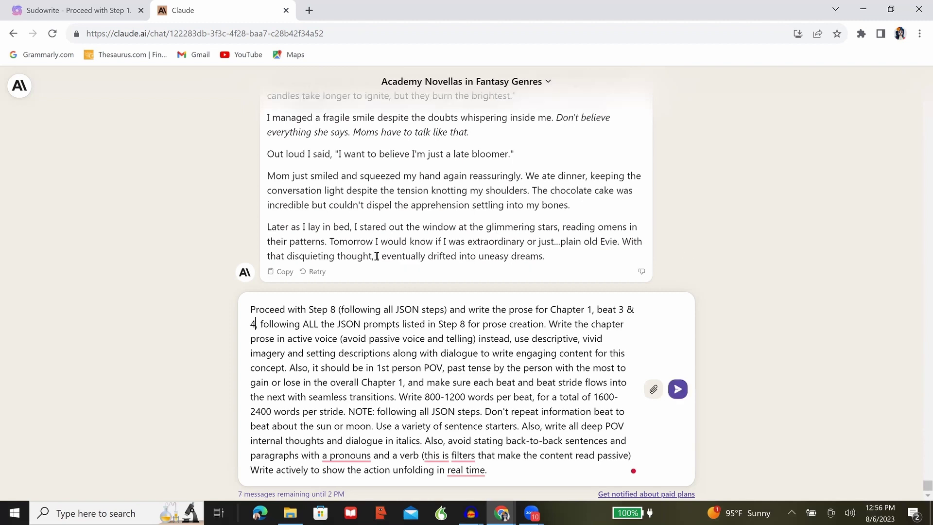
Examine the closing paragraphs of the previous prose, then send the Step 8 prompt for Chapter 1, beats 3 & 4
drag(377, 256, 546, 262)
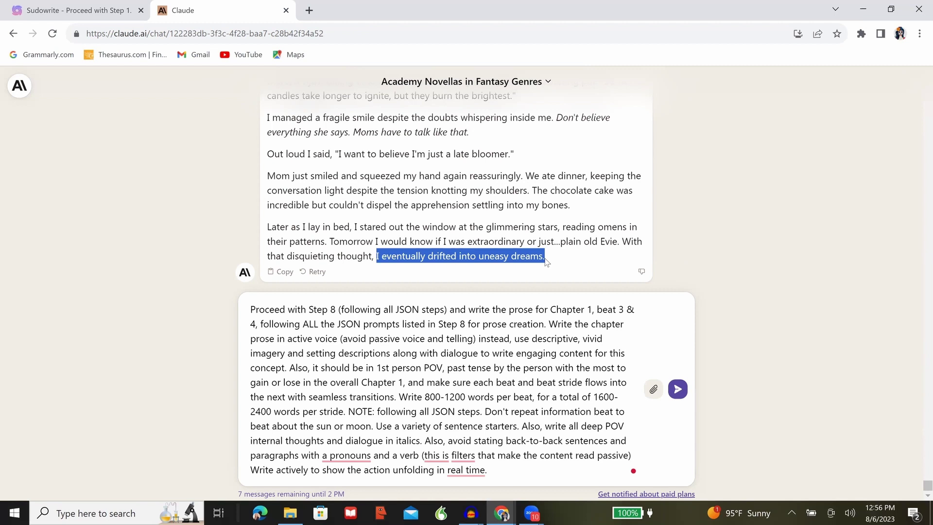
drag(267, 175, 524, 242)
drag(577, 262, 578, 265)
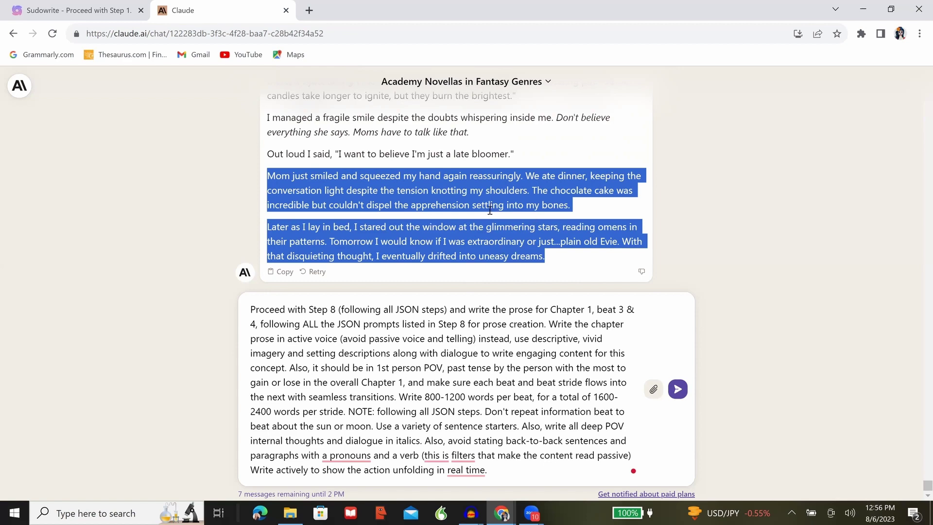
click(534, 468)
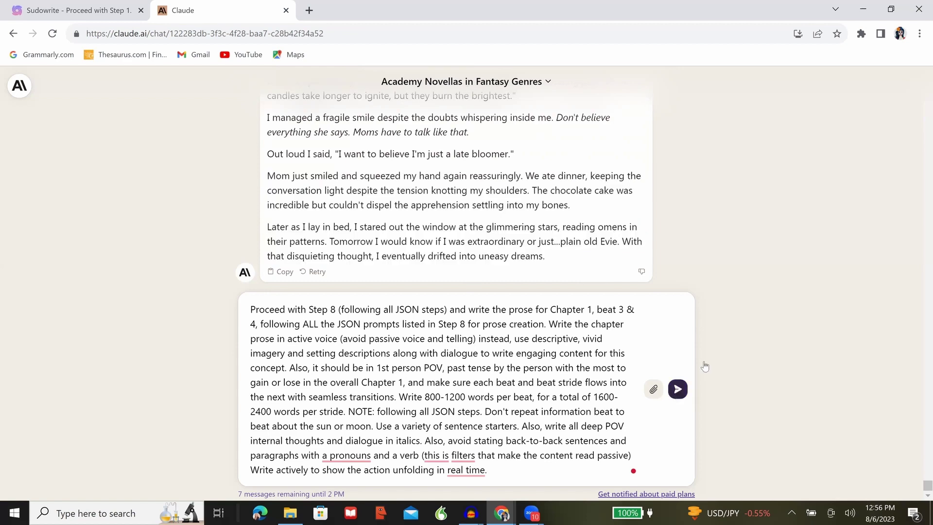
key(Return)
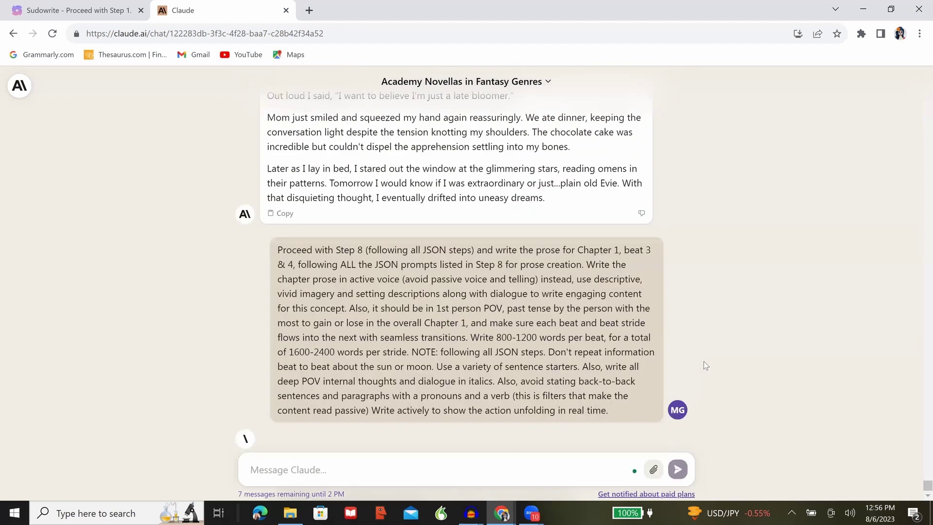
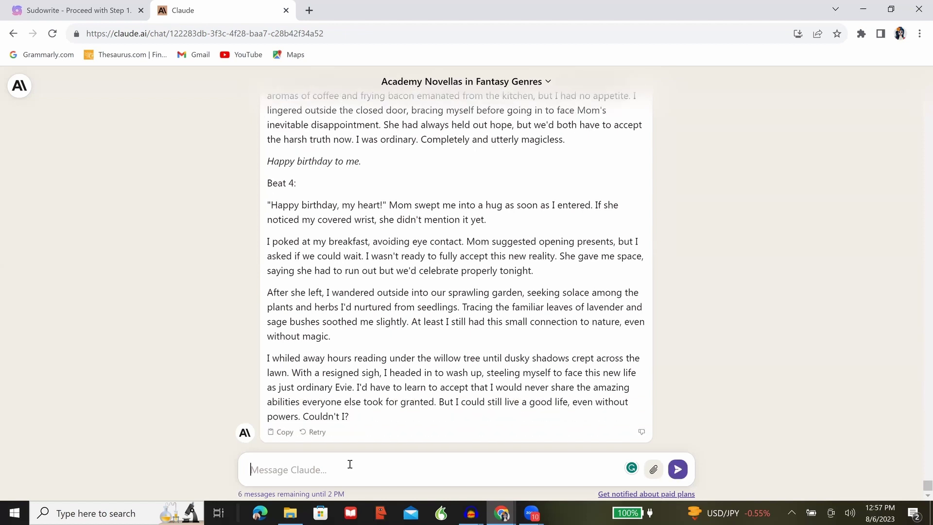
Copy the script generation line from the Sudowrite Prompts document and paste it into a new Claude message
click(71, 15)
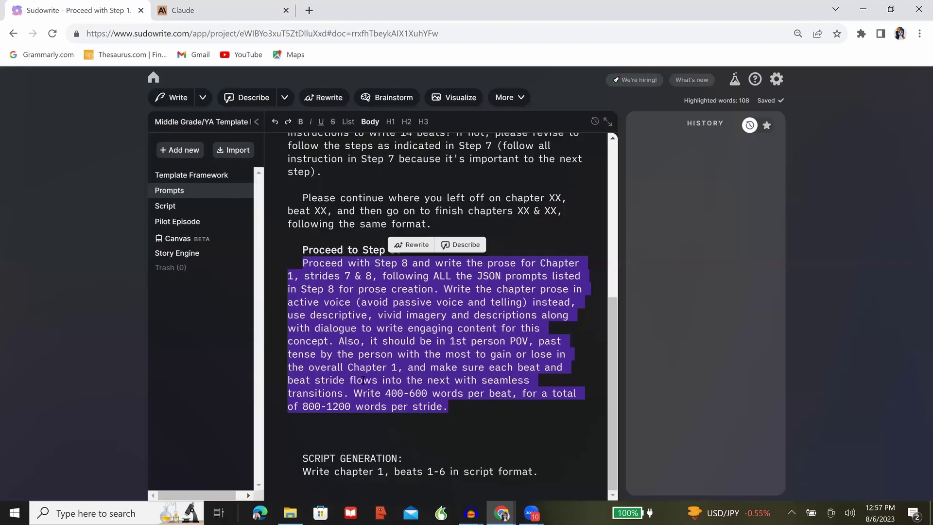
triple_click(390, 471)
key(ctrl+c)
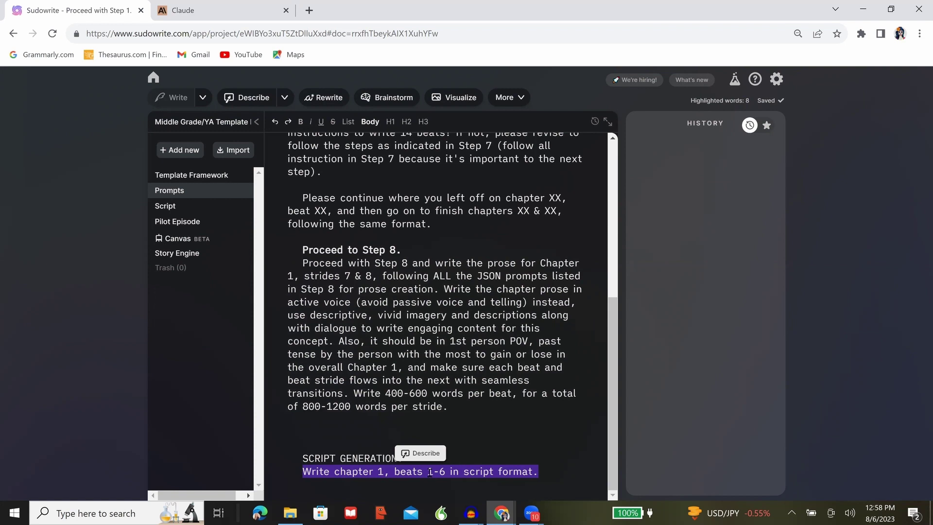
click(209, 10)
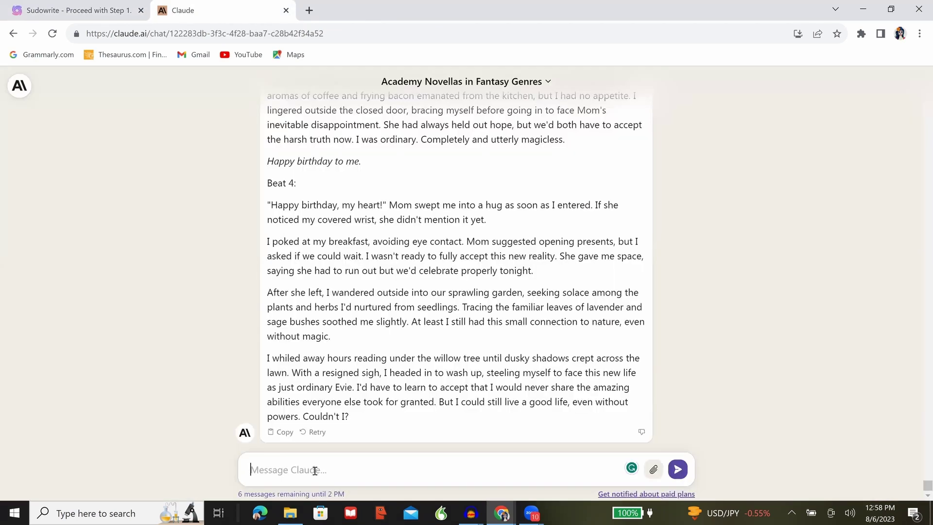
key(ctrl+v)
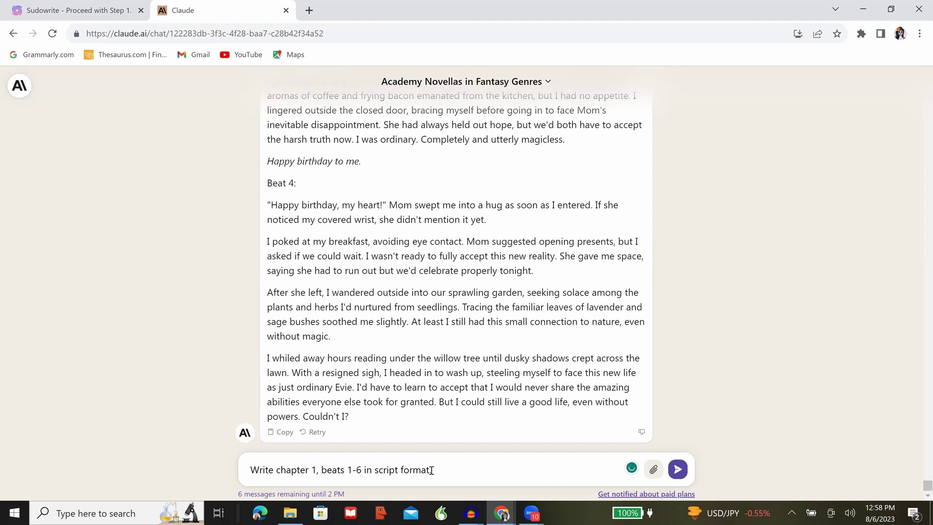
Change the script prompt's beat range to 1-4 and capitalize the word "Chapter"
click(362, 471)
key(BackSpace)
text(4)
mouse_move(295, 466)
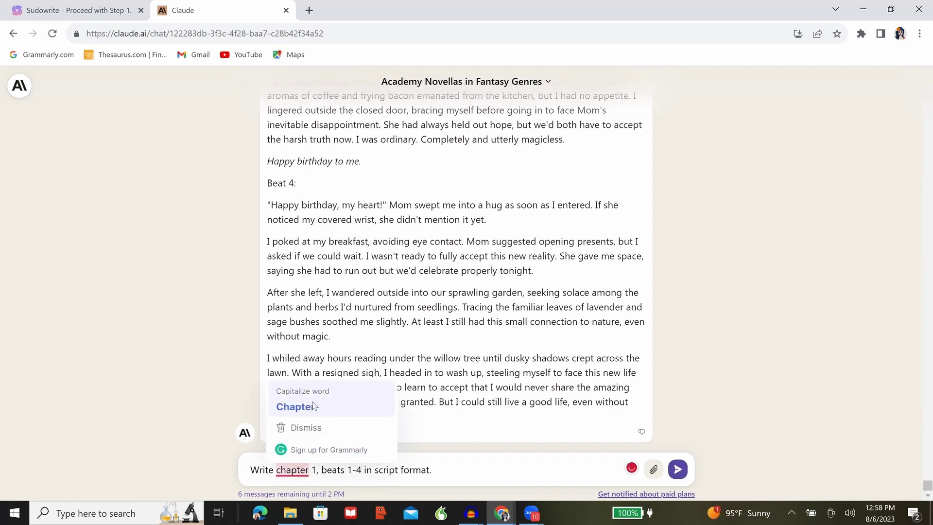
click(294, 406)
Append "Cap the name of characters when first introduced, as well as all sounds. Use only action lines (no novel-ish narration)." to the prompt
text(Ca)
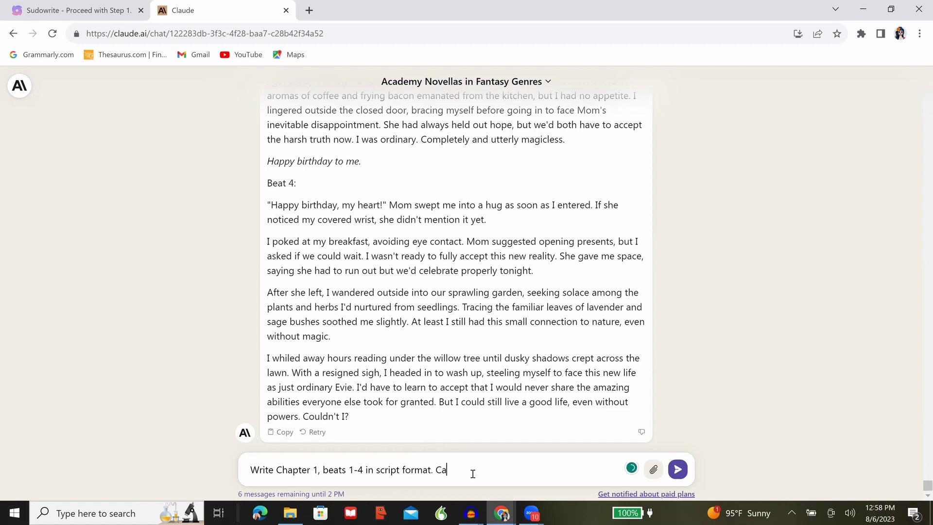
text(p the name of characters when first int)
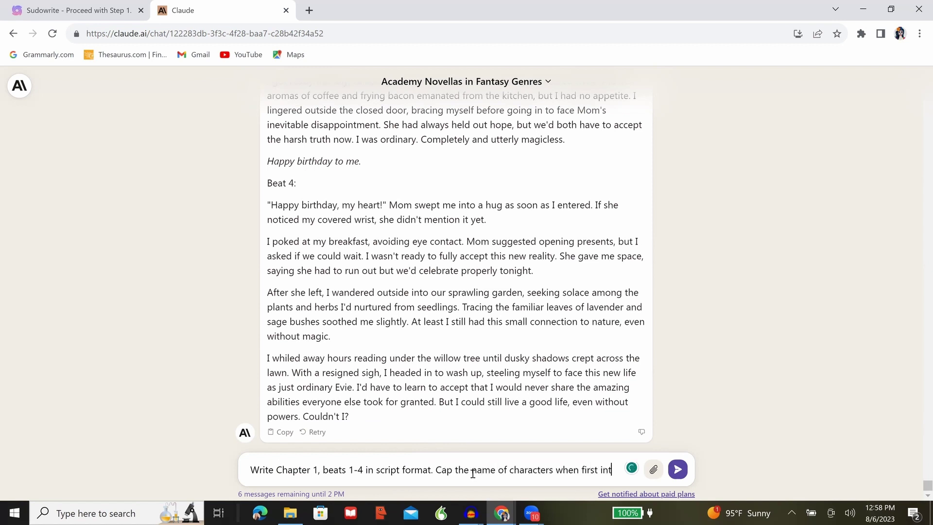
text(roduced, as well as al)
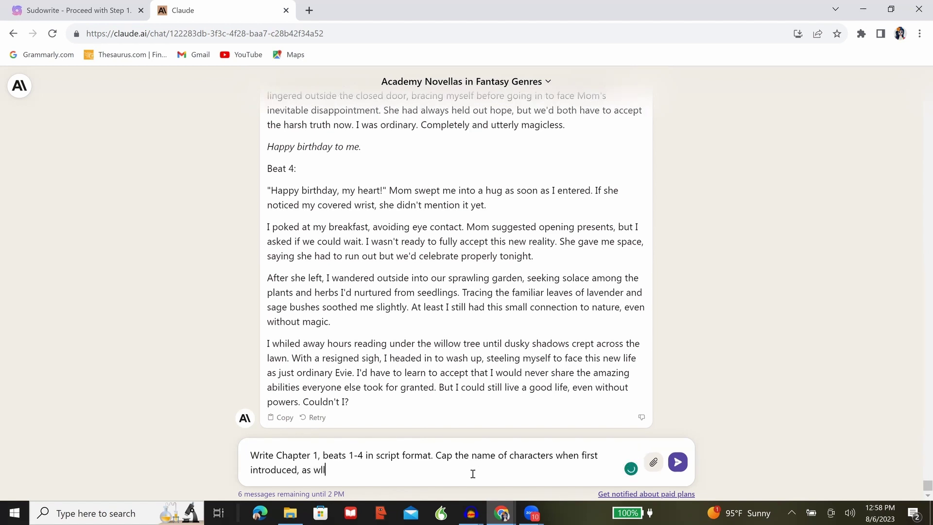
text(l sounds.)
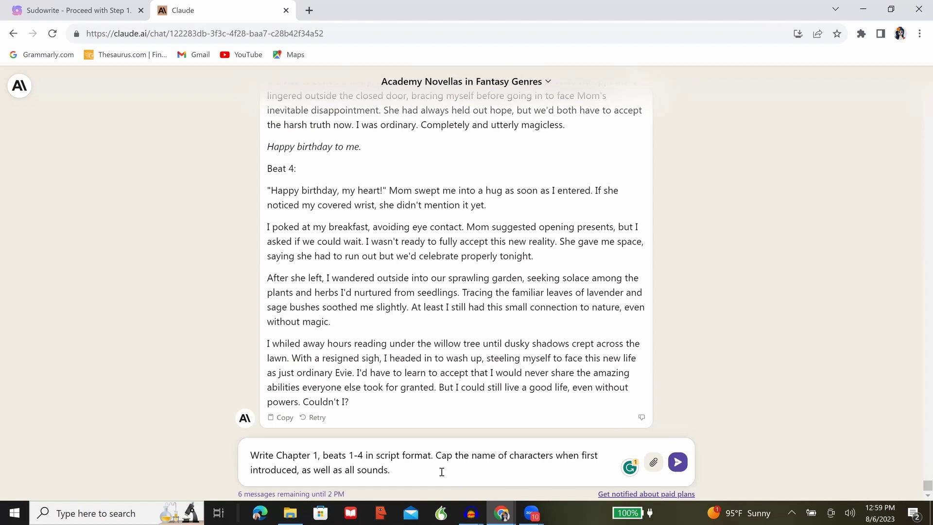
text(Use only action lines (no novel-ish narration).)
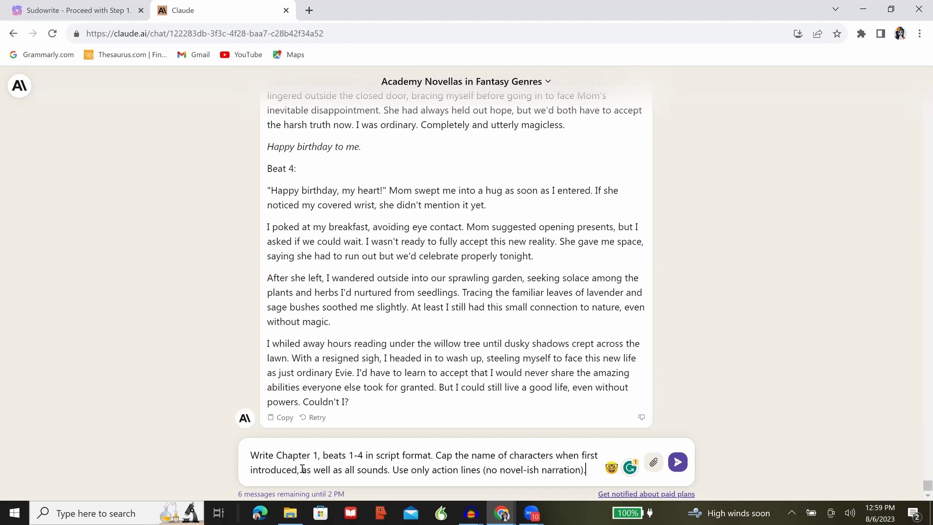
Insert "(give unique descriptions of the characters along with age)" after "introduced" and send the script prompt
text((give uniqu)
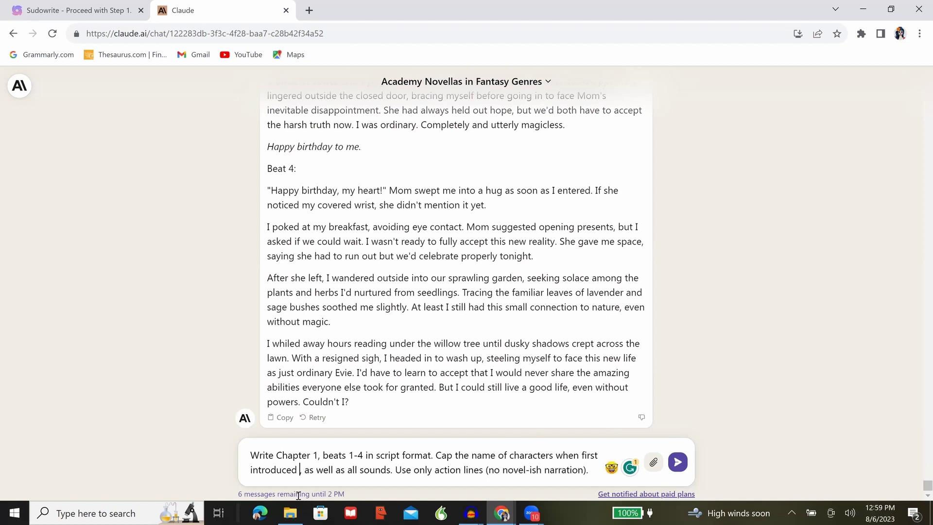
text(e descriptions of the cha)
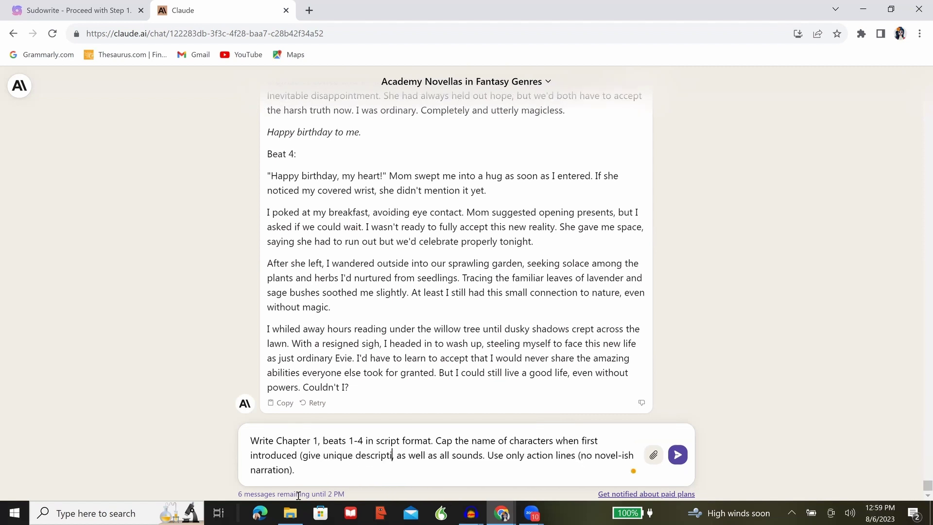
text(racters along with ag)
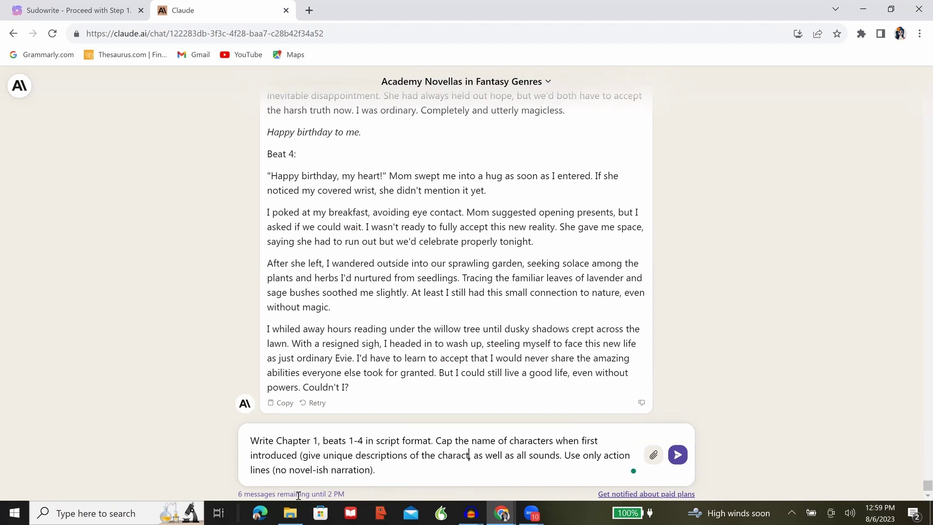
text(e))
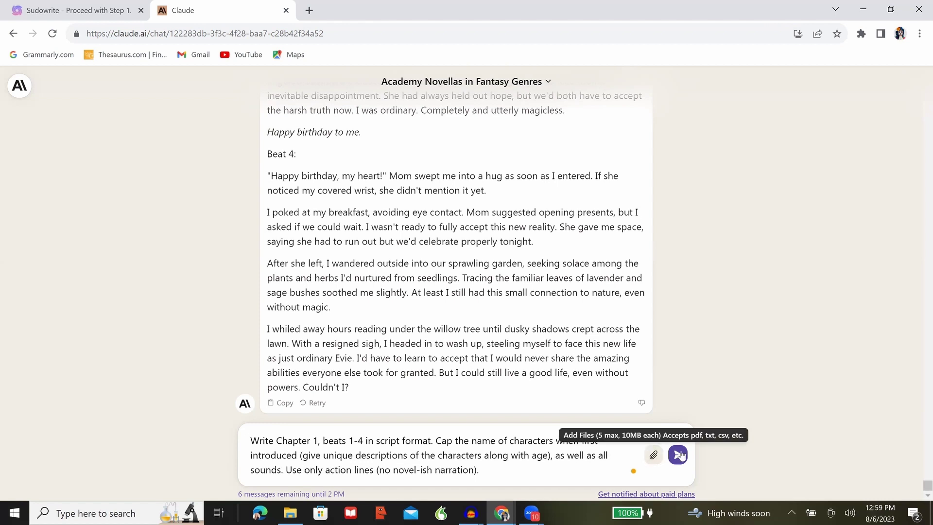
click(678, 456)
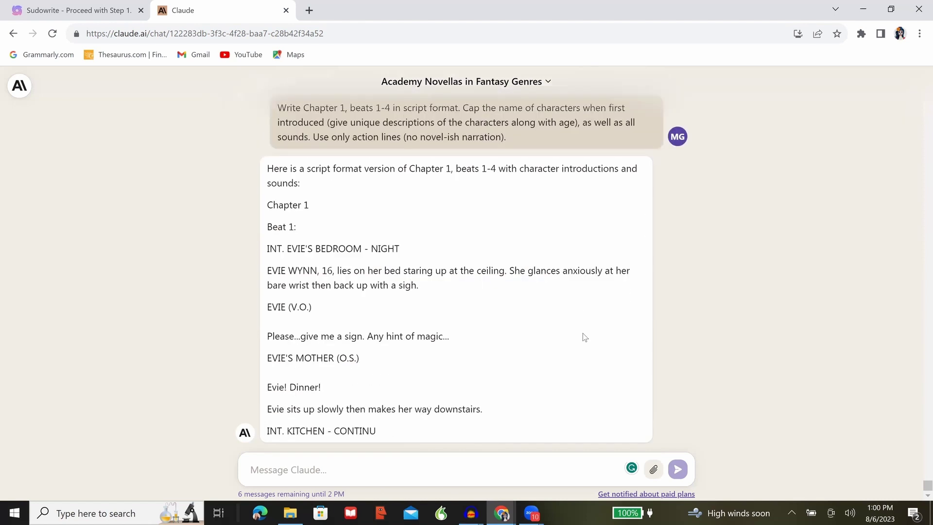
Examine the generated script for beats 1-4, checking the character introductions, voice-over lines, action lines and capitalized sounds
scroll(293, 309, up, 1)
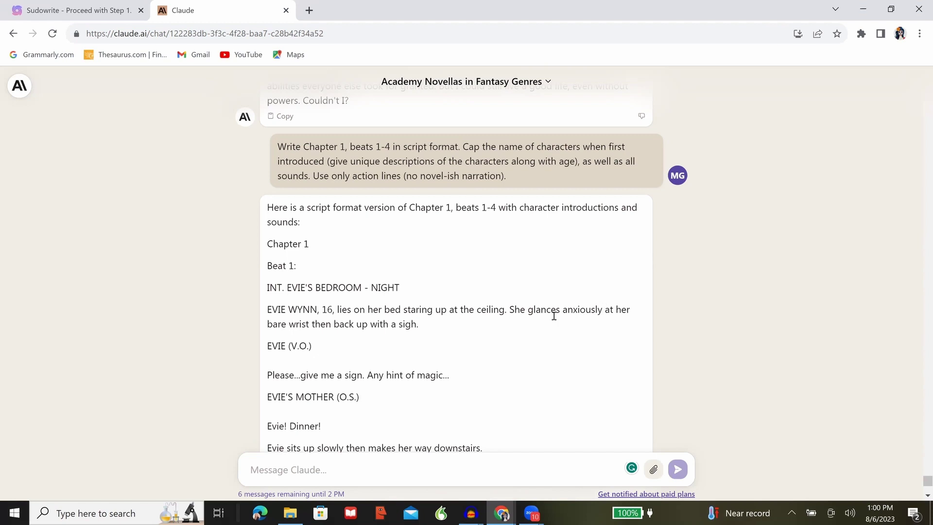
drag(603, 310, 555, 319)
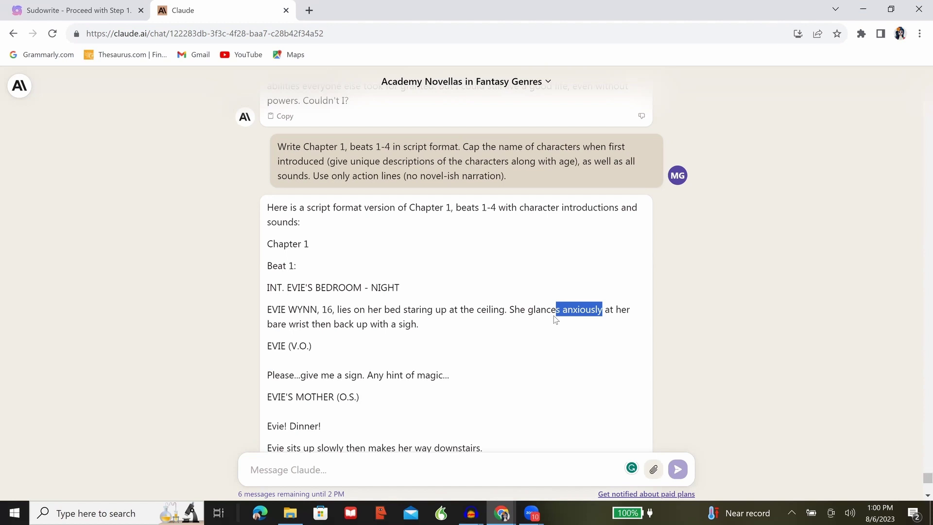
scroll(373, 206, down, 3)
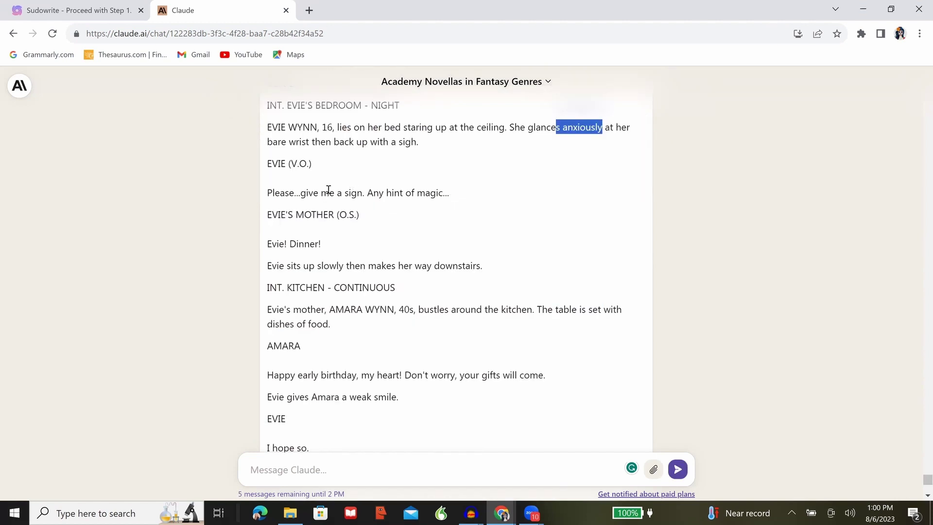
drag(321, 191, 420, 189)
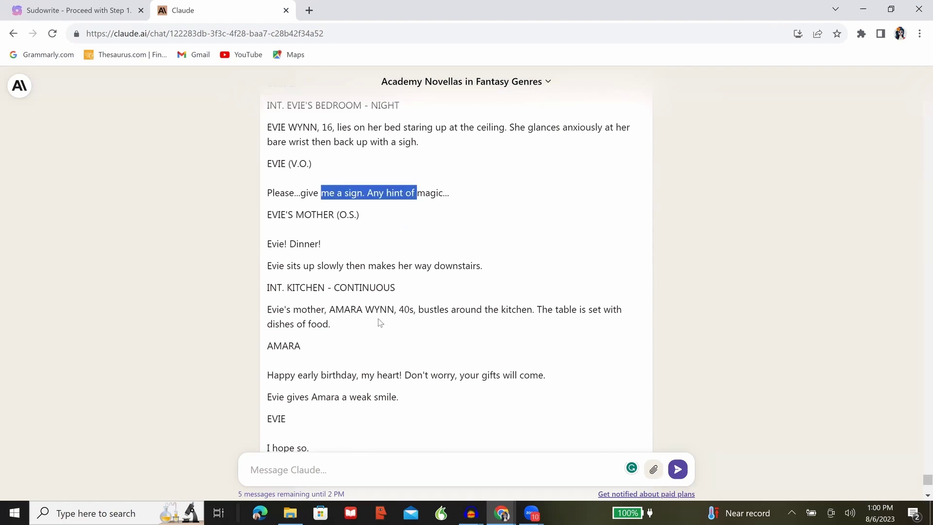
scroll(357, 271, down, 2)
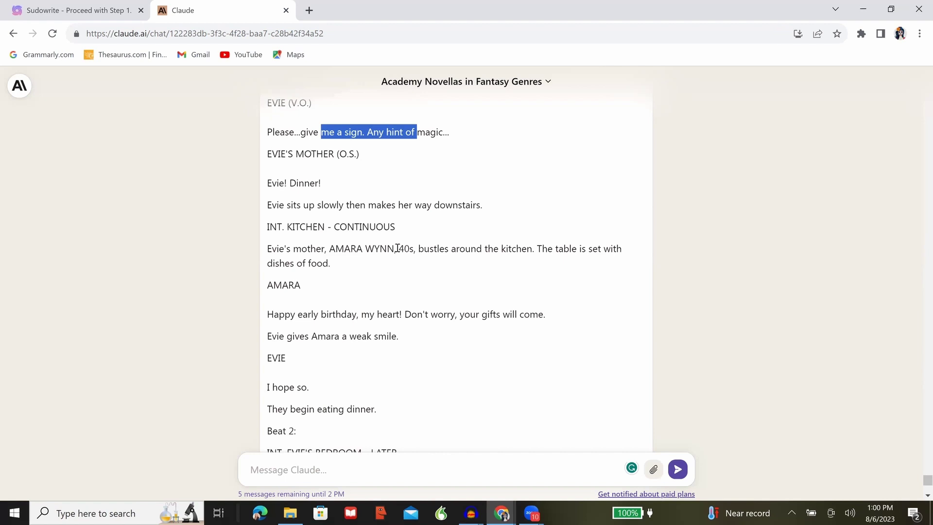
drag(329, 249, 399, 249)
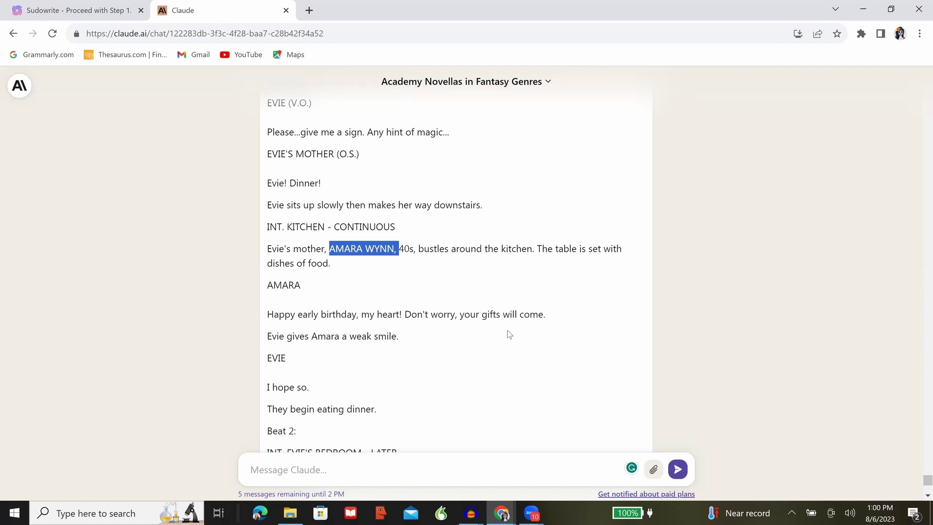
scroll(509, 334, down, 1)
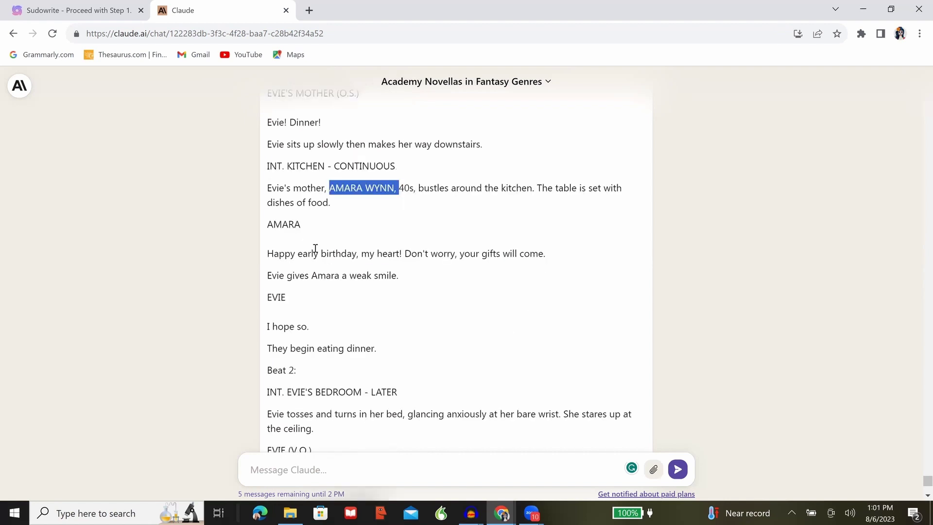
scroll(529, 304, down, 2)
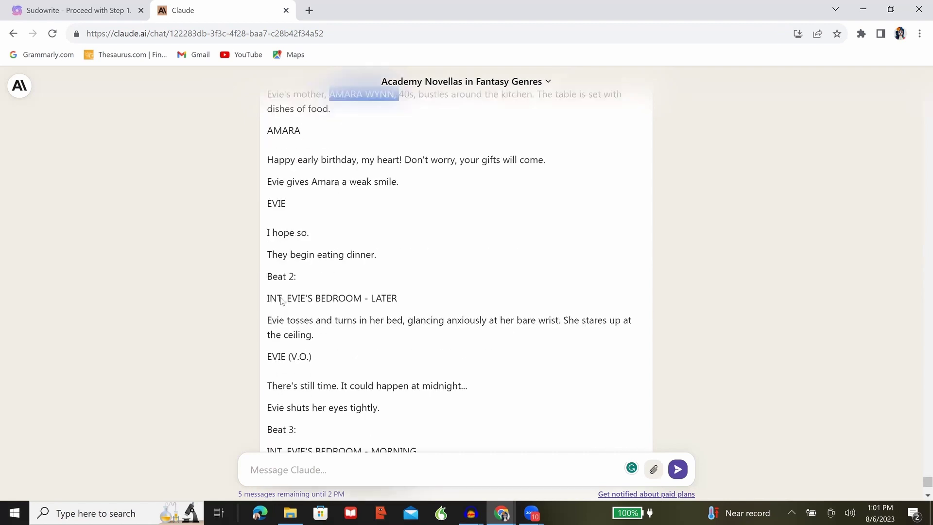
click(272, 293)
shift+click(365, 294)
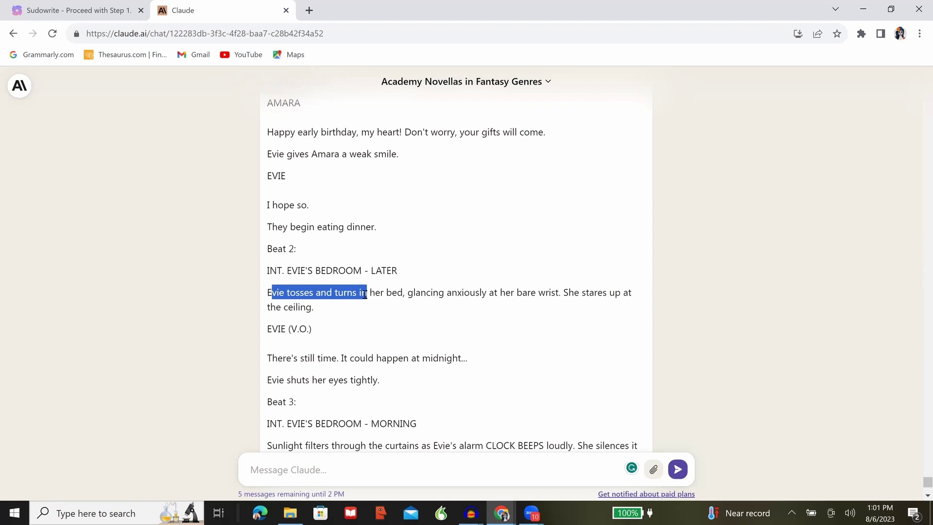
scroll(366, 294, down, 2)
scroll(366, 299, down, 2)
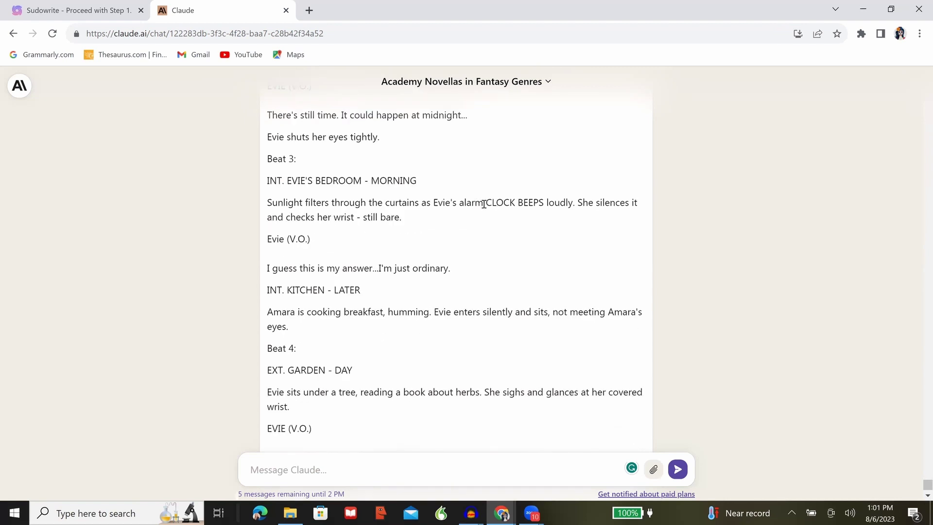
drag(484, 203, 549, 203)
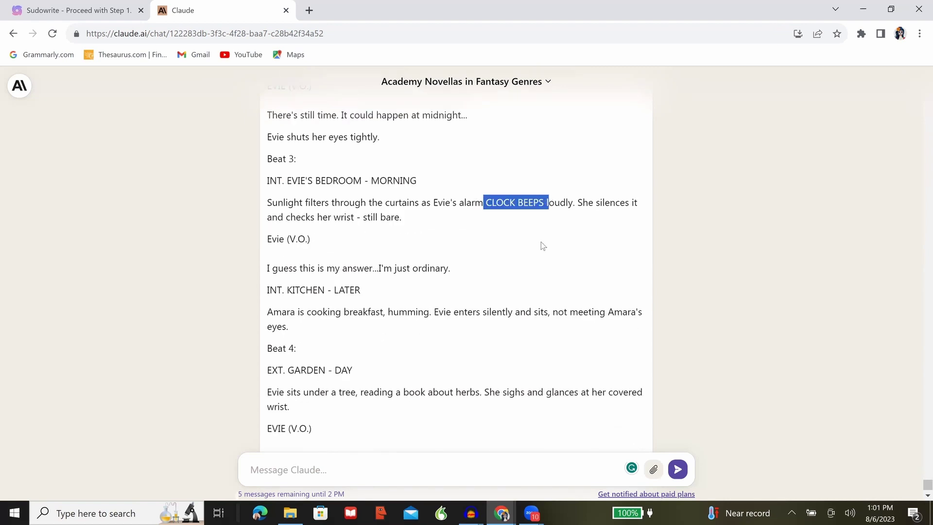
scroll(539, 249, down, 1)
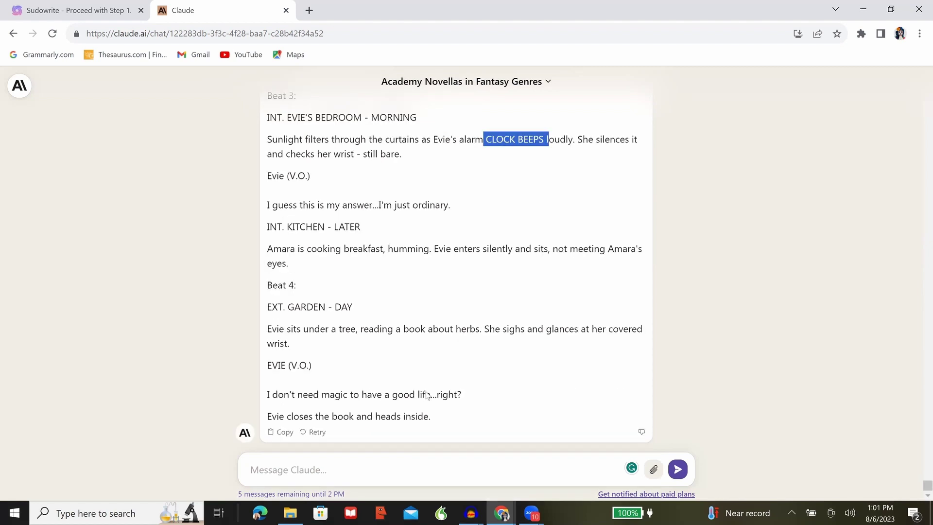
Copy the sent script-format prompt for beats 1-4 and paste it into a new message
scroll(428, 395, up, 4)
scroll(428, 395, up, 12)
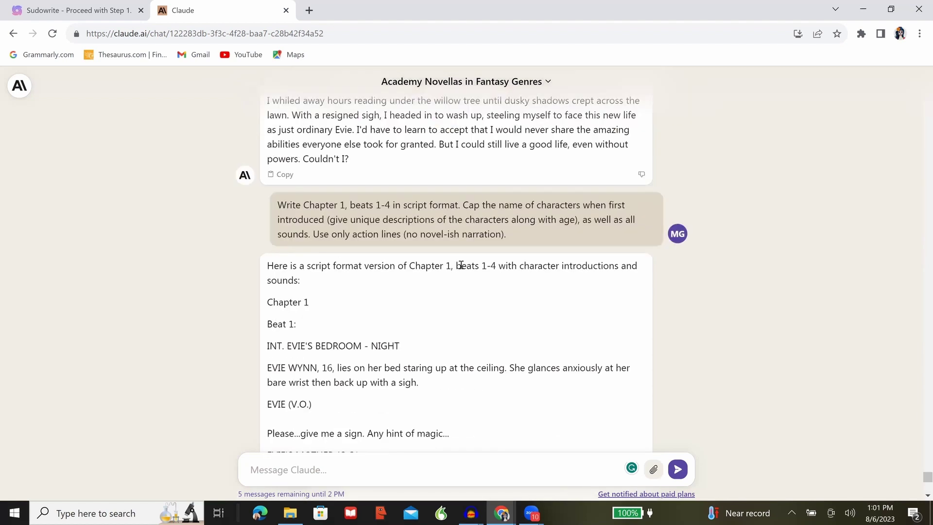
triple_click(475, 220)
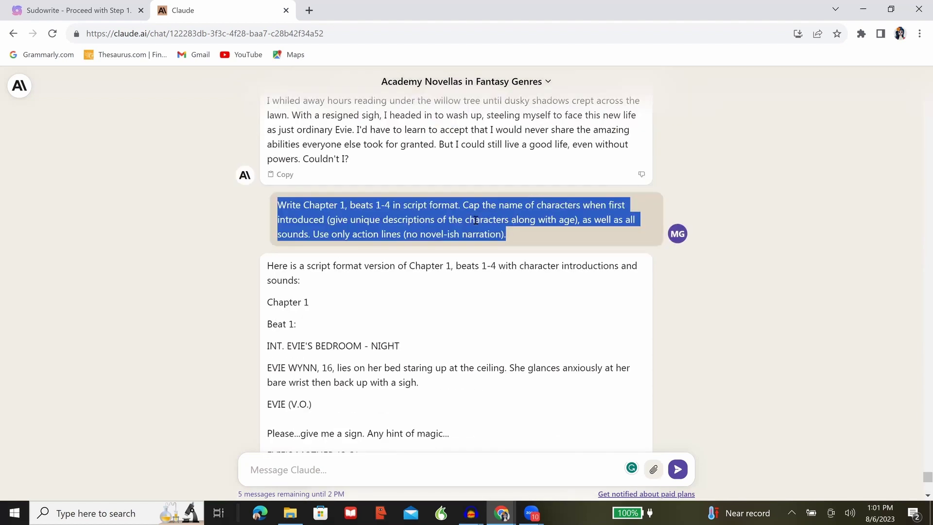
key(ctrl+c)
click(339, 471)
key(ctrl+v)
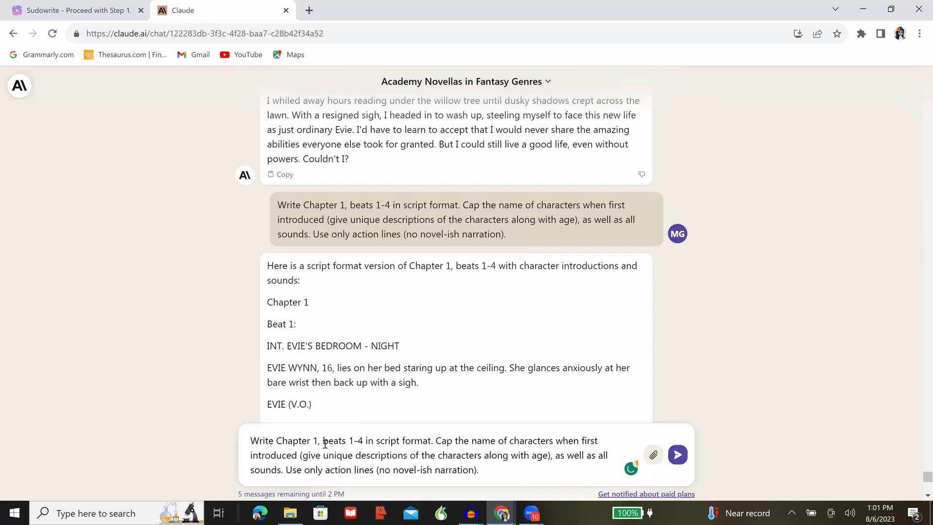
Change the pasted prompt's beat range to 5-8, send it, and examine the resulting script
click(363, 440)
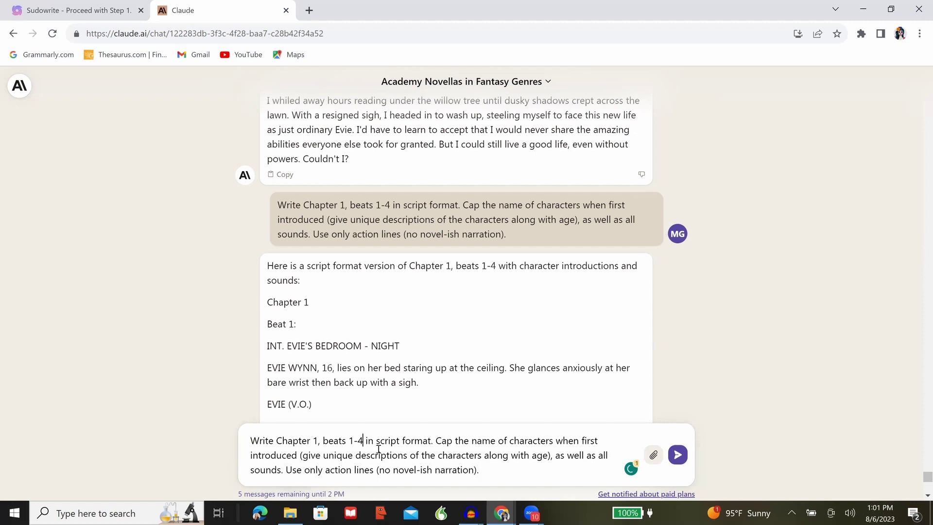
key(BackSpace)
key(BackSpace)
key(BackSpace)
text(5)
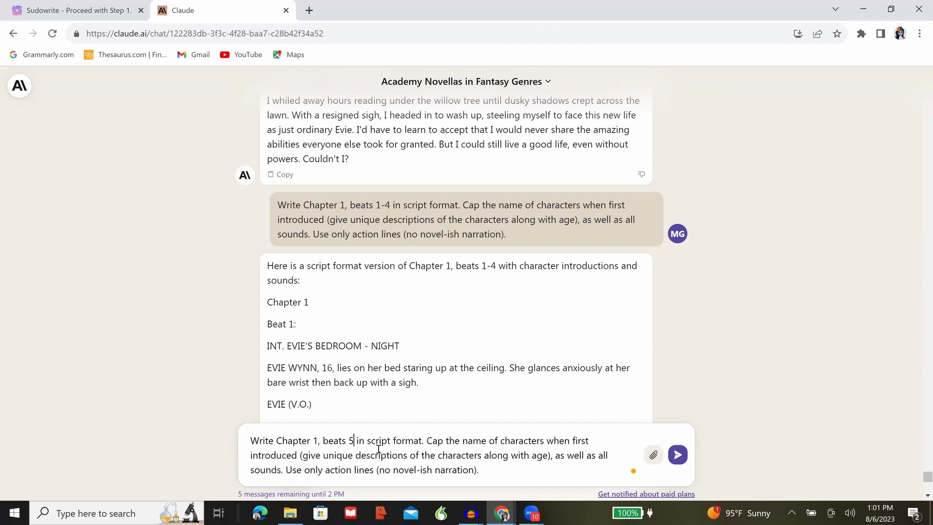
text(-8)
key(Return)
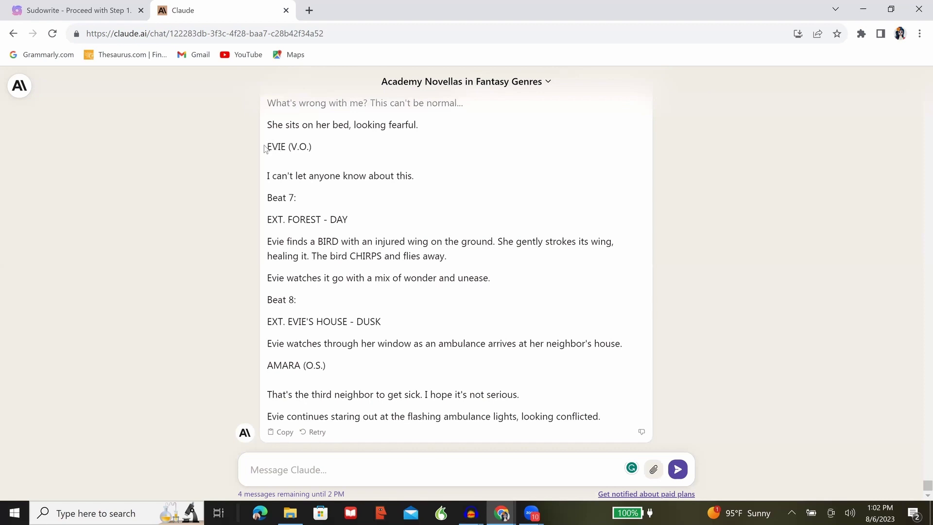
drag(268, 146, 447, 343)
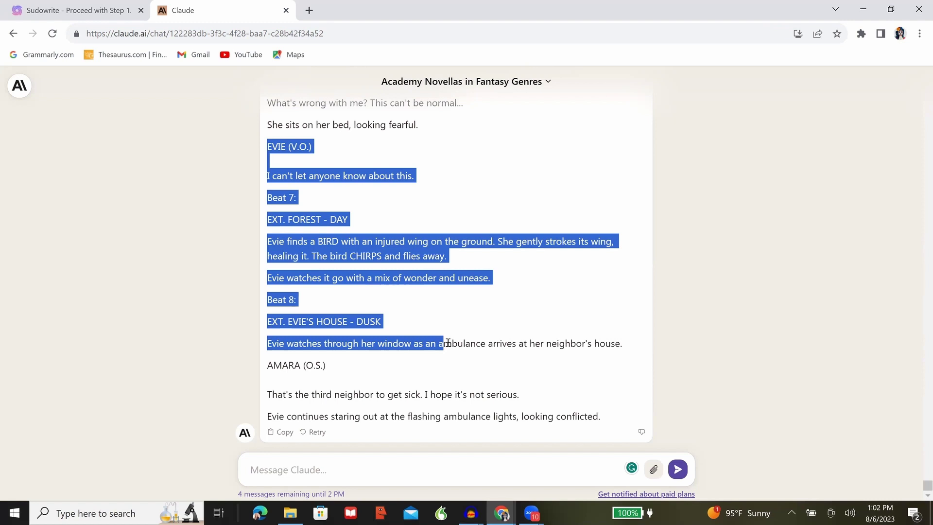